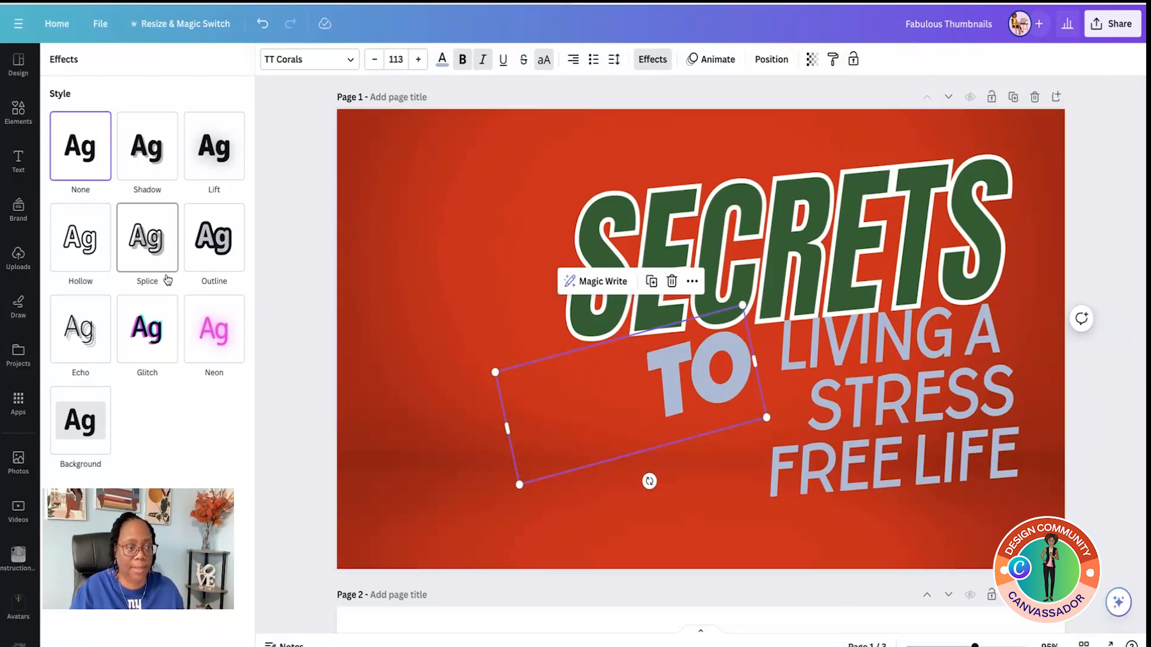
Step: Apply the Splice effect to the word "TO" with thickness 37 and offset 0
{"action": "left_click", "coordinate": [146, 256]}
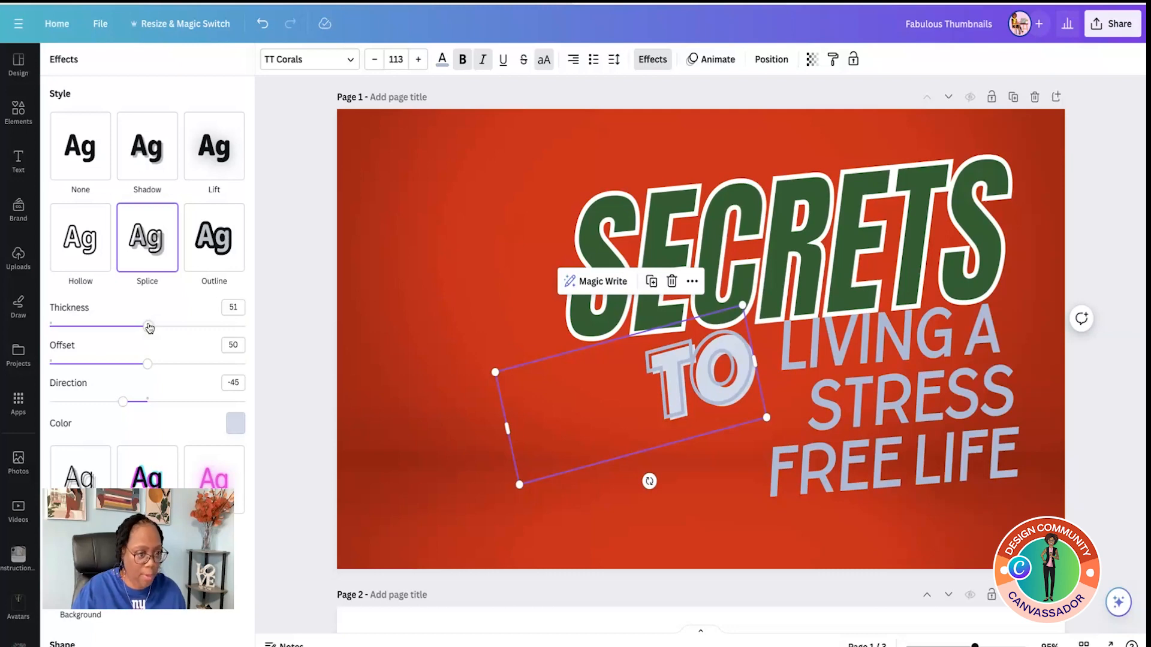
{"action": "left_click_drag", "start_coordinate": [149, 328], "coordinate": [122, 326]}
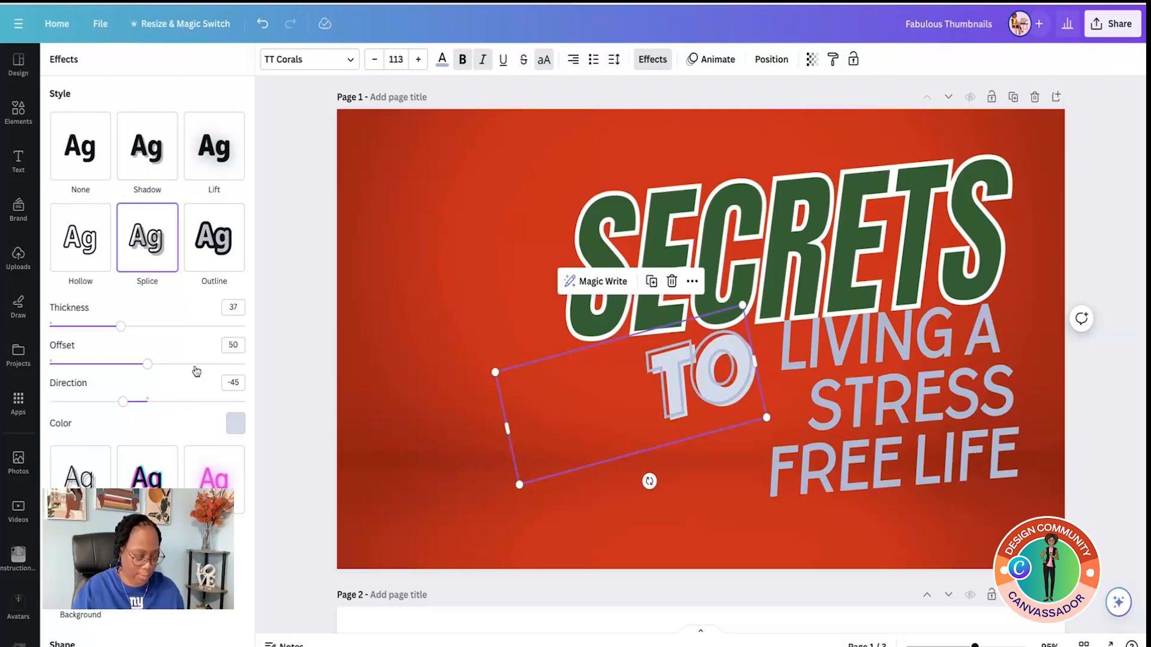
{"action": "left_click", "coordinate": [236, 342]}
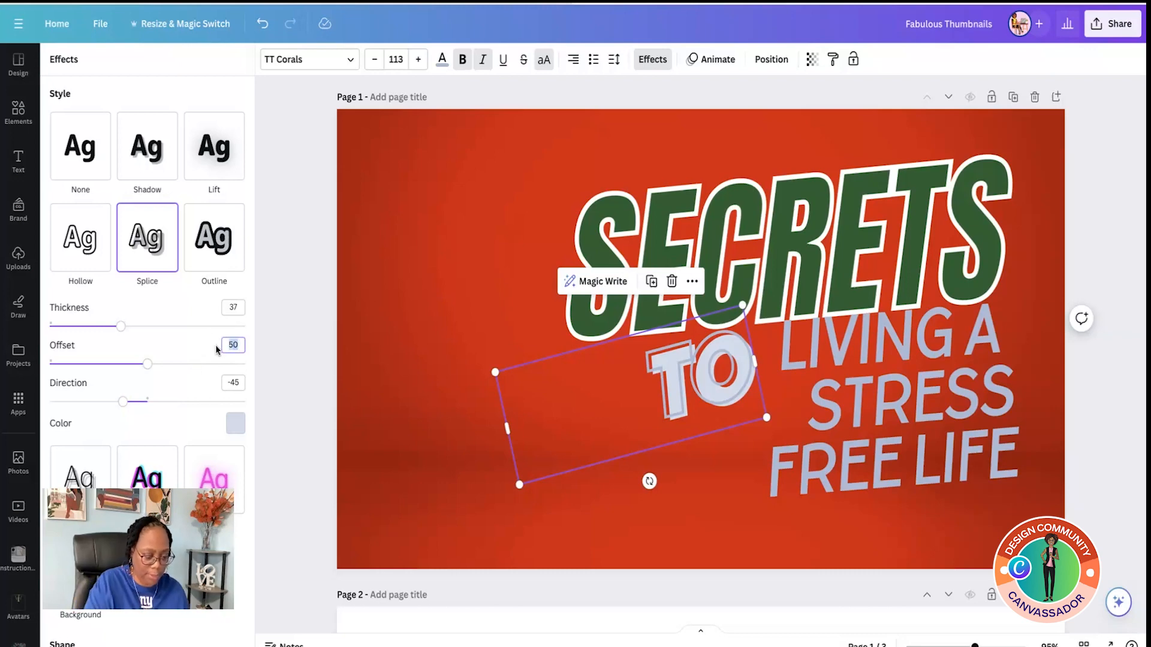
{"action": "key", "text": "Return"}
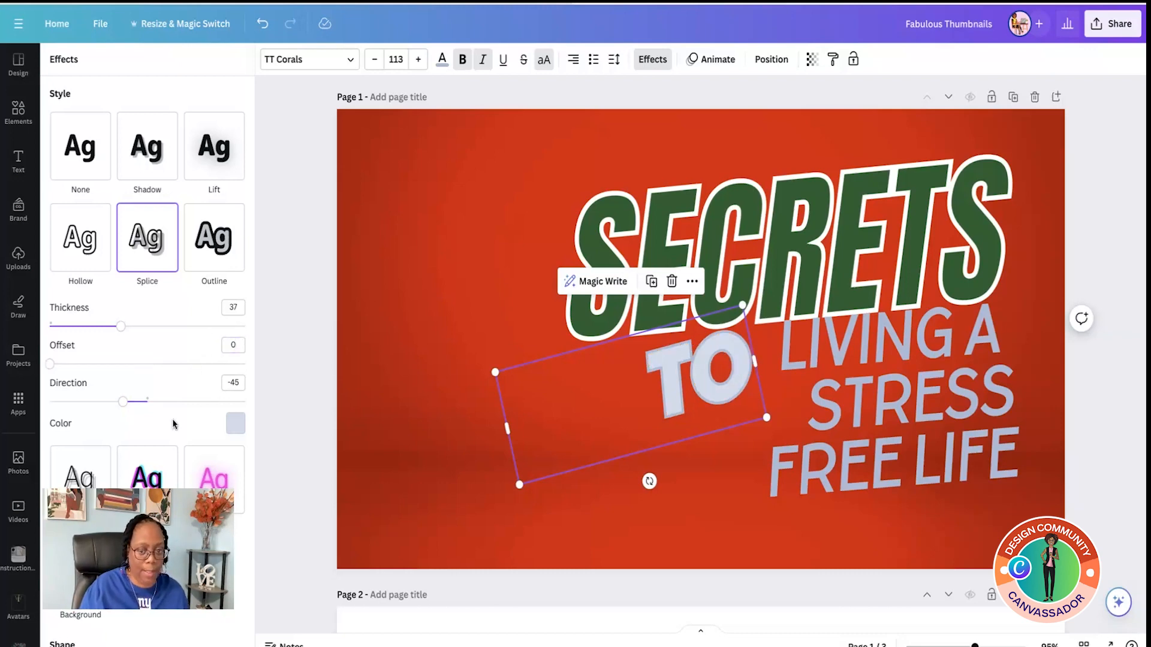
Step: Set the Splice effect color of "TO" to the dark green from the Lucky Lime palette
{"action": "left_click", "coordinate": [236, 425]}
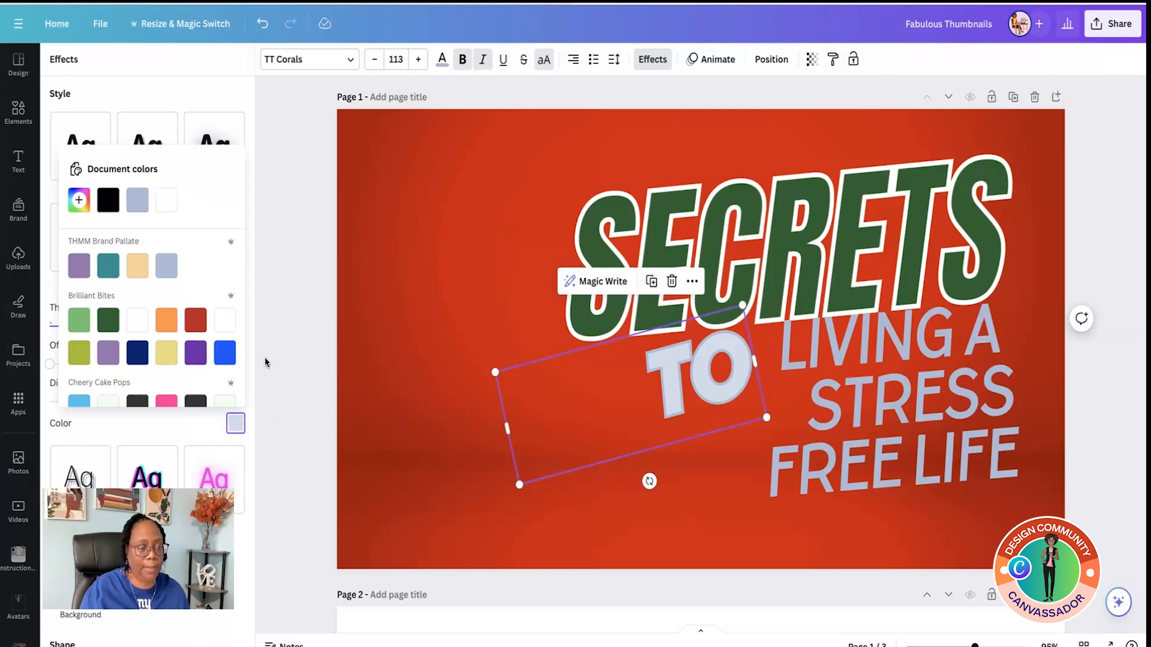
{"action": "scroll", "coordinate": [196, 359], "scroll_direction": "down", "scroll_amount": 3}
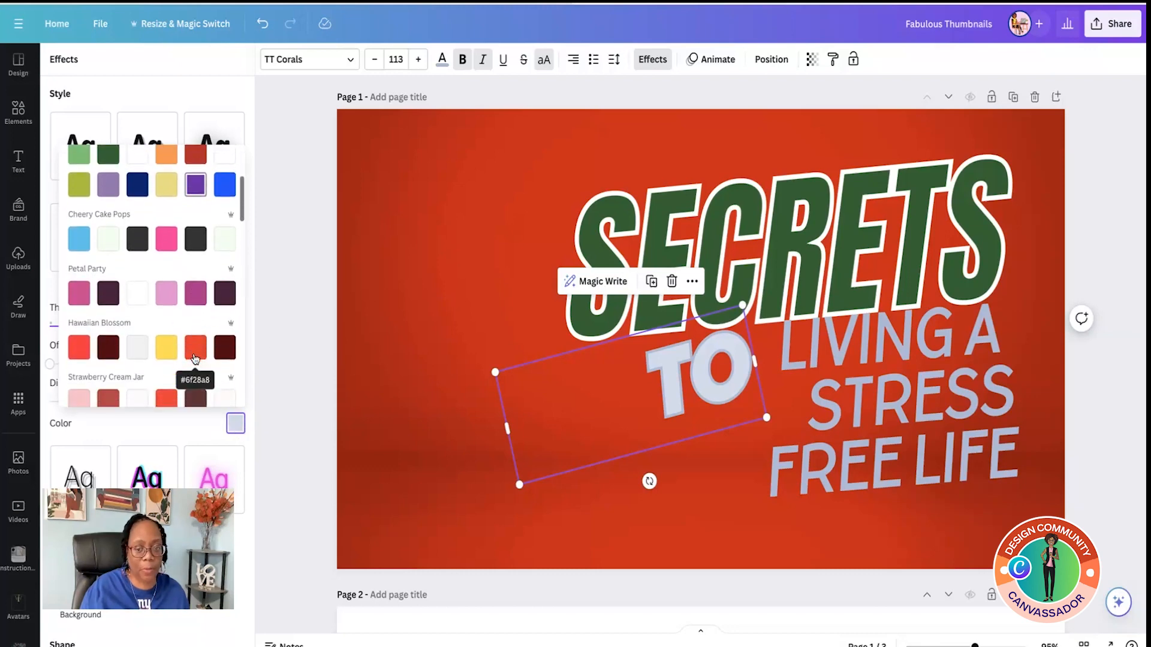
{"action": "scroll", "coordinate": [194, 358], "scroll_direction": "down", "scroll_amount": 1}
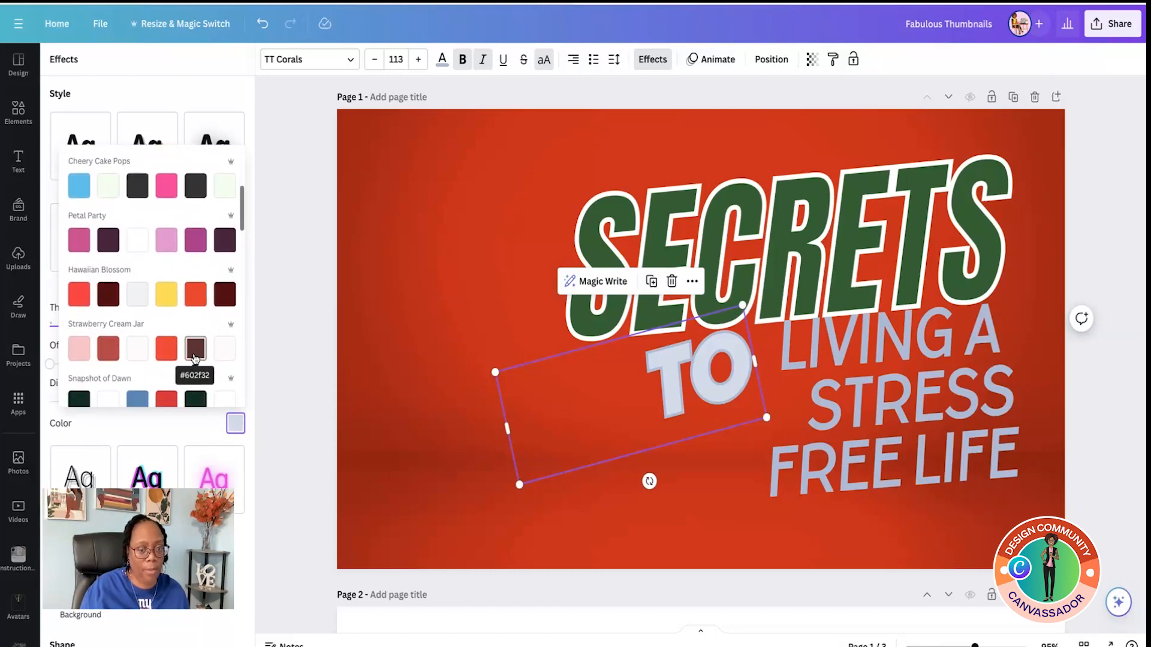
{"action": "scroll", "coordinate": [194, 359], "scroll_direction": "down", "scroll_amount": 3}
{"action": "left_click", "coordinate": [167, 383]}
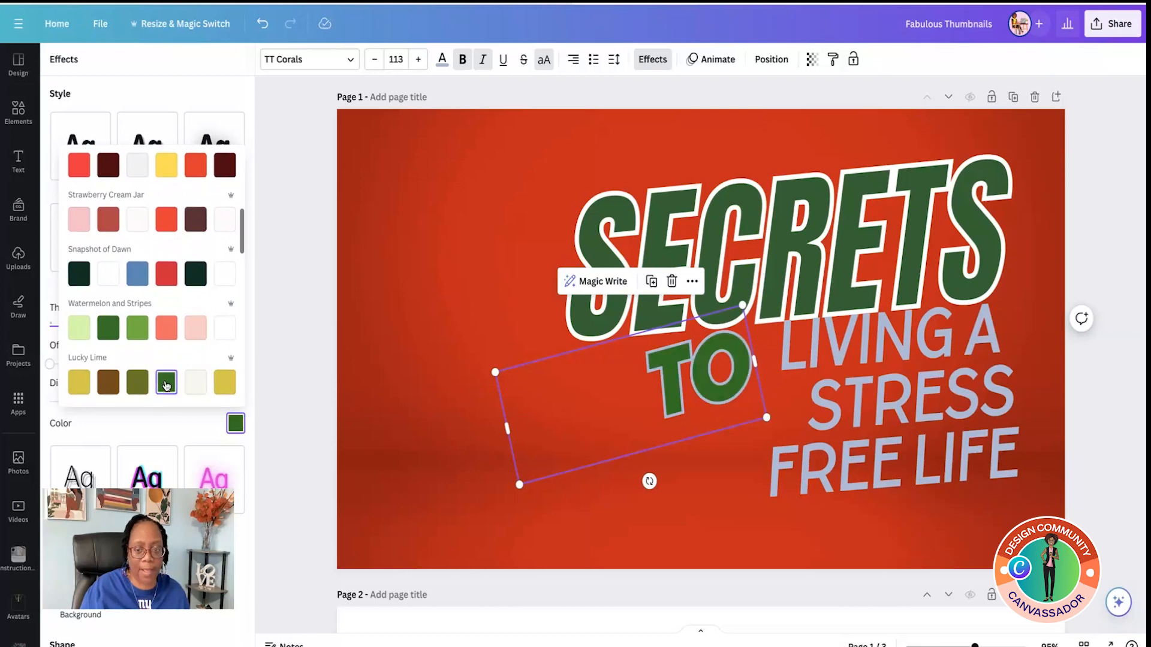
Step: Change the text color of "TO" to white (#ffffff) from the Brilliant Bites palette, then deselect it
{"action": "left_click", "coordinate": [442, 62]}
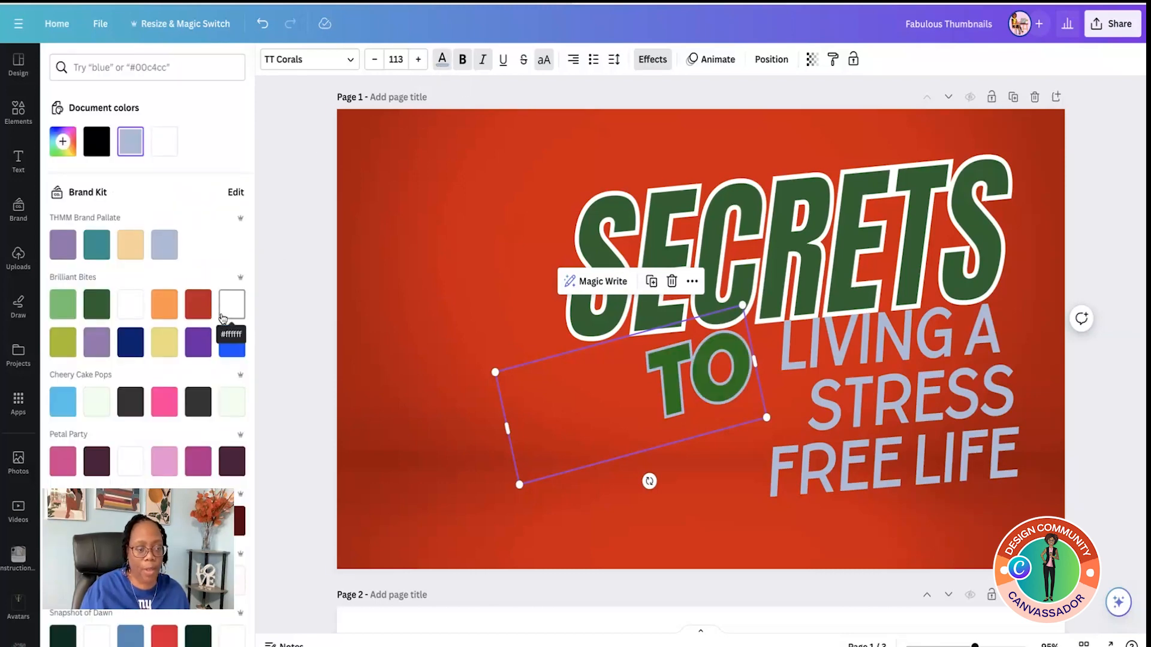
{"action": "left_click", "coordinate": [232, 304]}
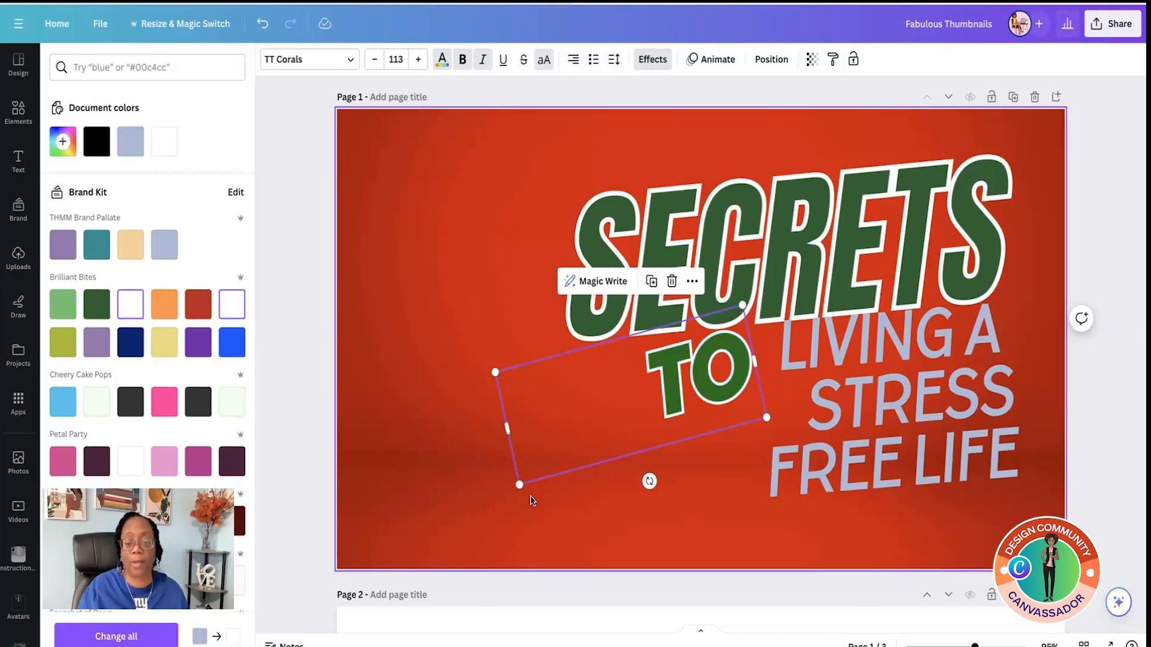
{"action": "left_click", "coordinate": [490, 442]}
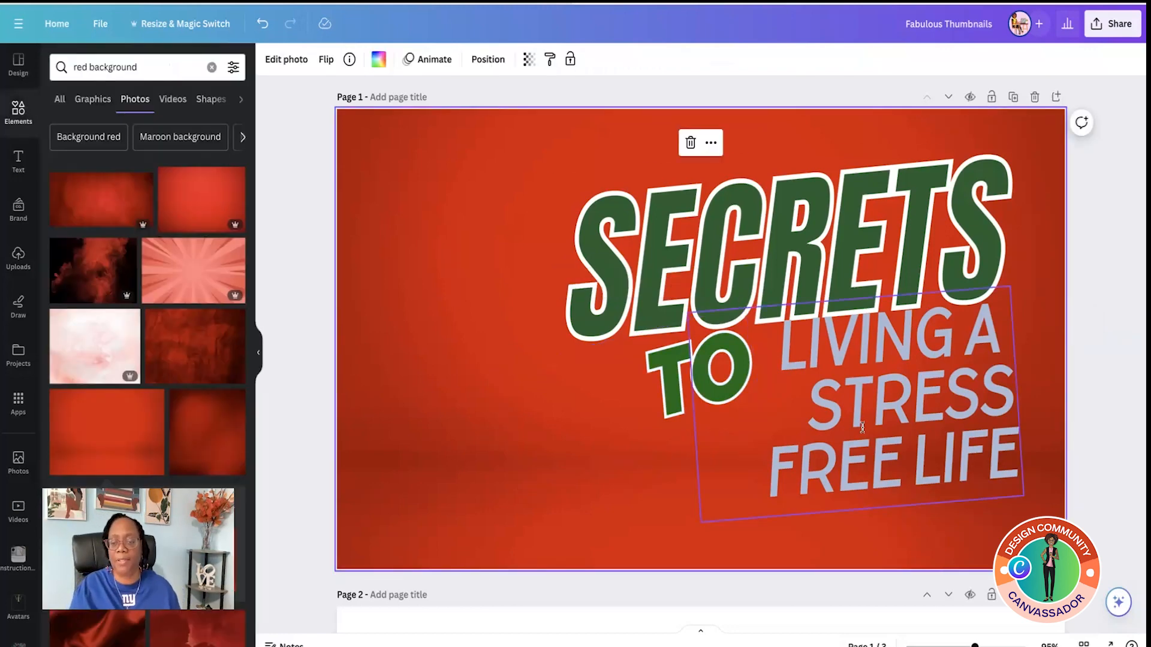
Step: Recolor the text "LIVING A STRESS FREE LIFE" to white from the Brilliant Bites palette
{"action": "left_click", "coordinate": [850, 423]}
{"action": "left_click", "coordinate": [442, 60]}
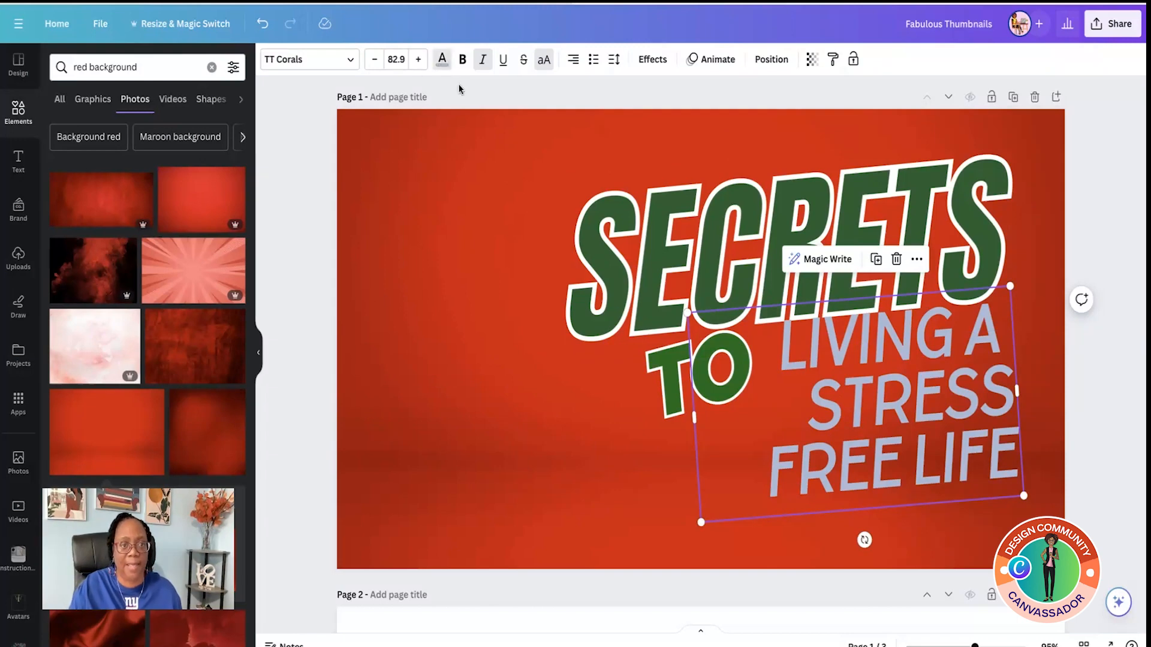
{"action": "left_click", "coordinate": [232, 305]}
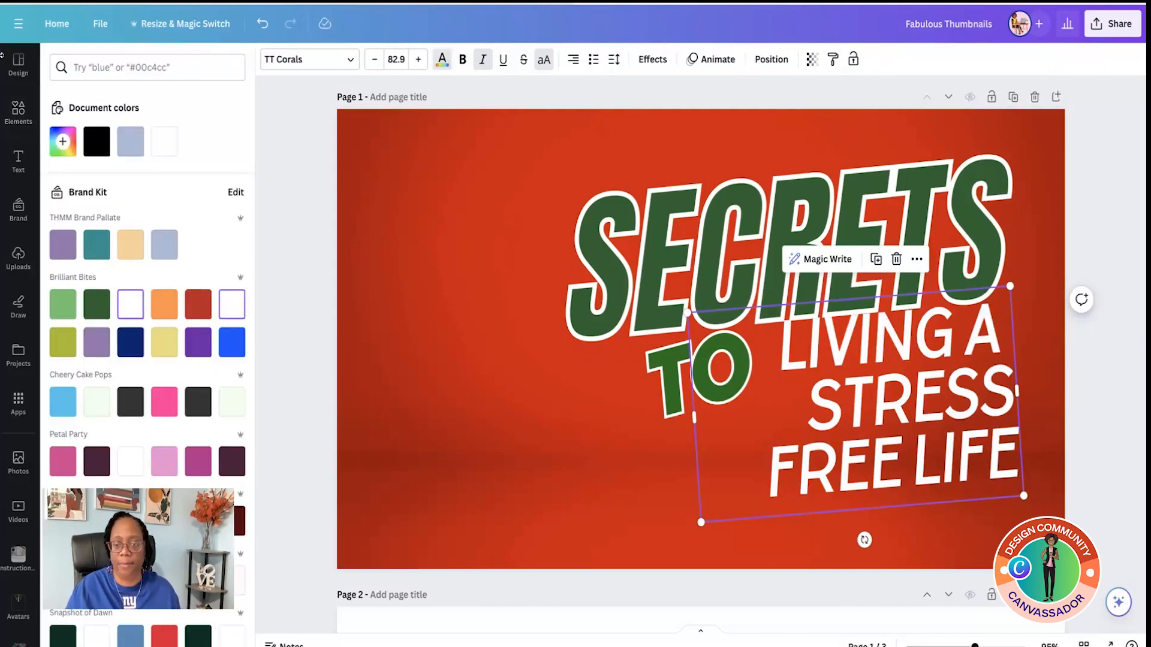
{"action": "left_click", "coordinate": [413, 272]}
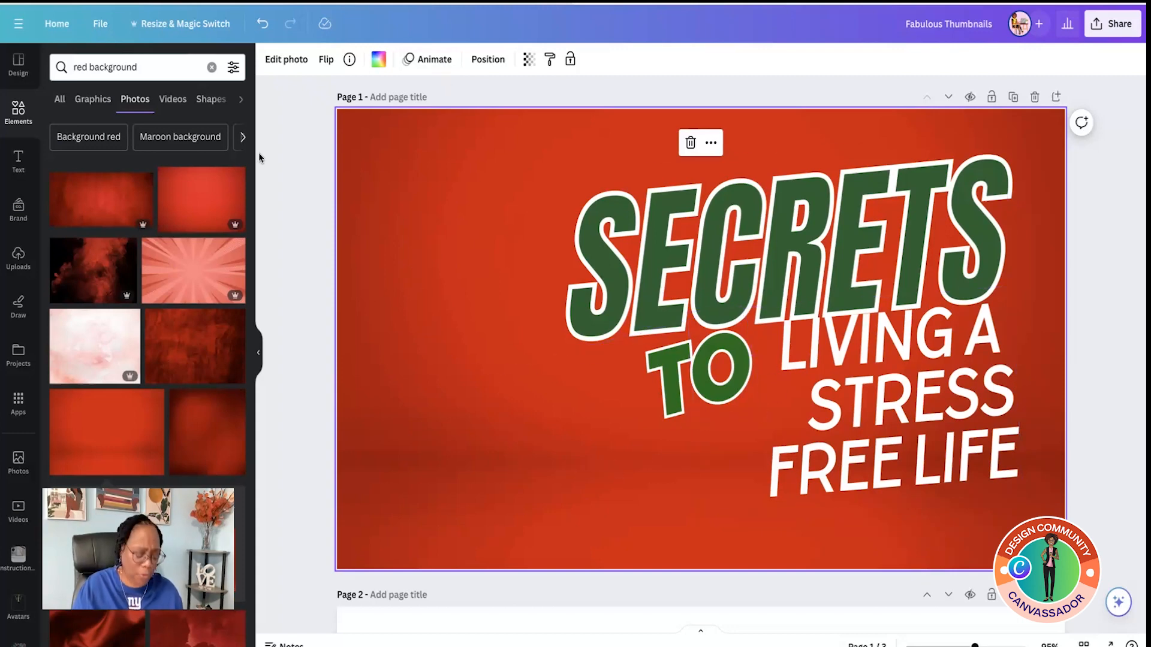
Step: Replace the elements search with "brush stroke" and show all matching graphics
{"action": "left_click", "coordinate": [211, 67]}
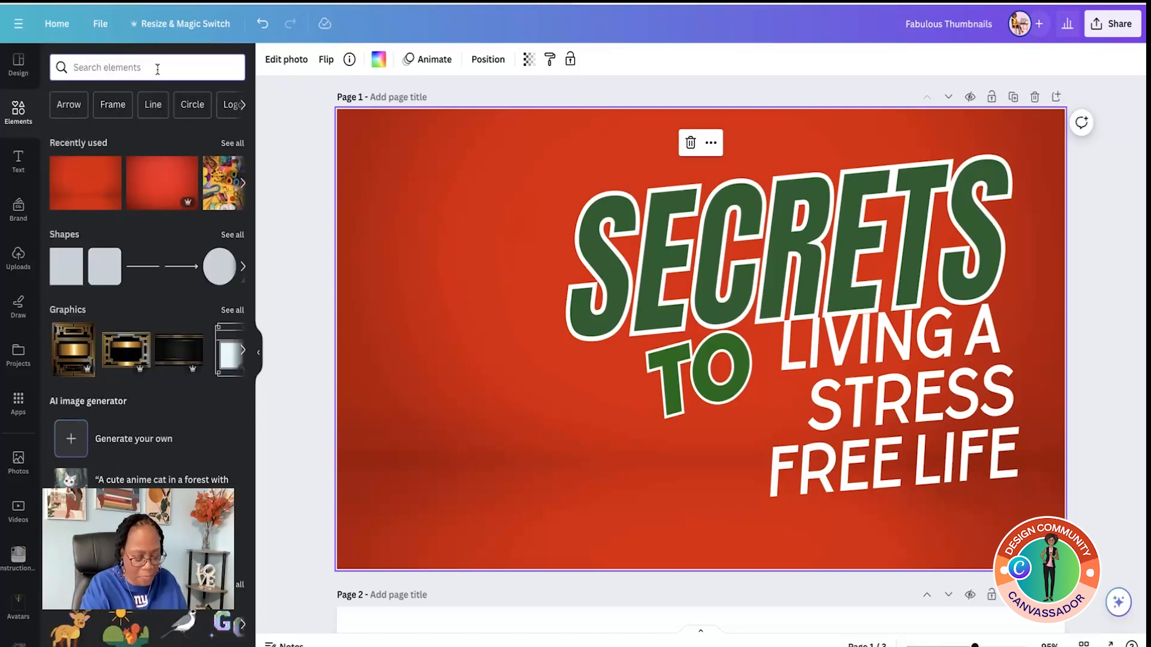
{"action": "type", "text": "brush stroke"}
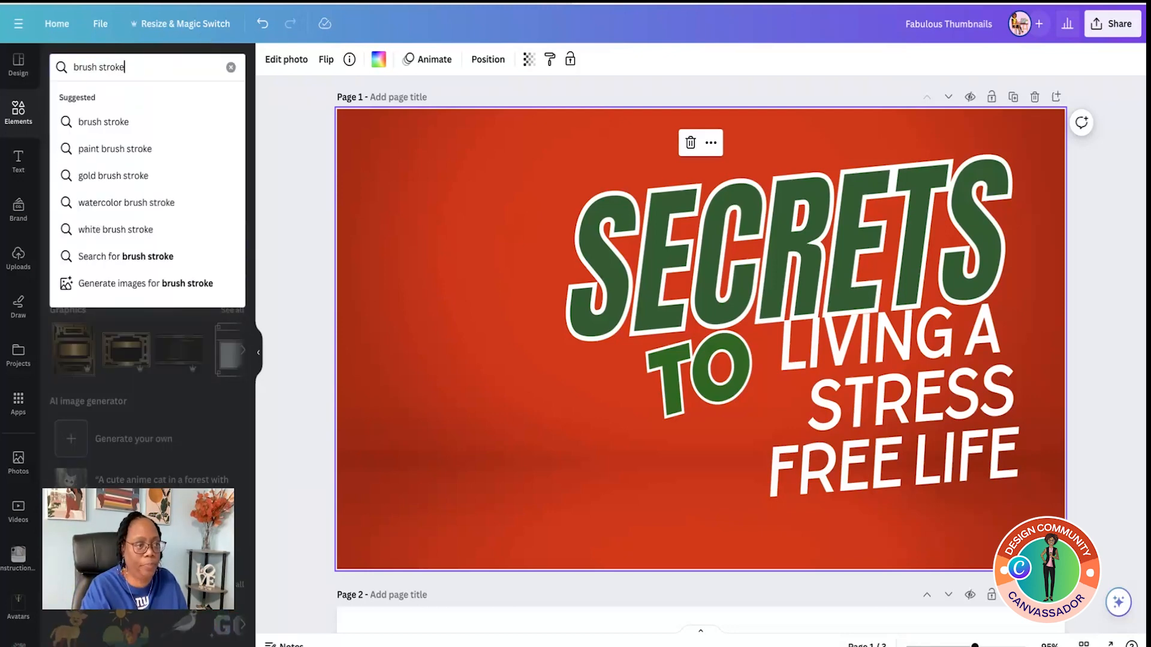
{"action": "key", "text": "Return"}
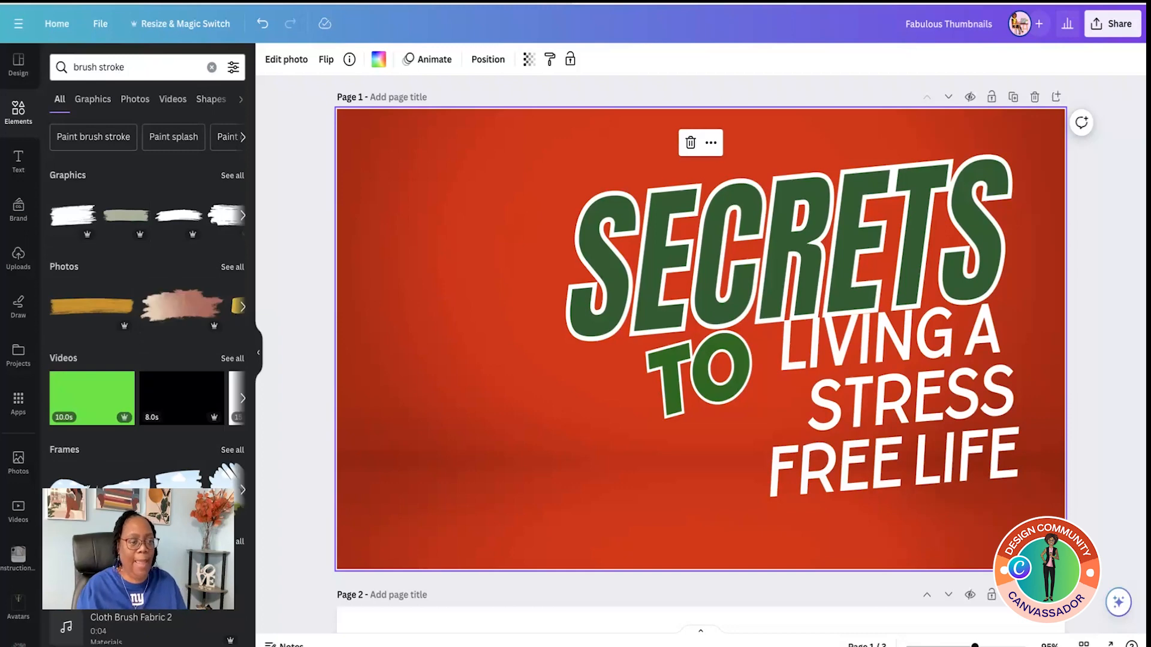
{"action": "left_click", "coordinate": [229, 181]}
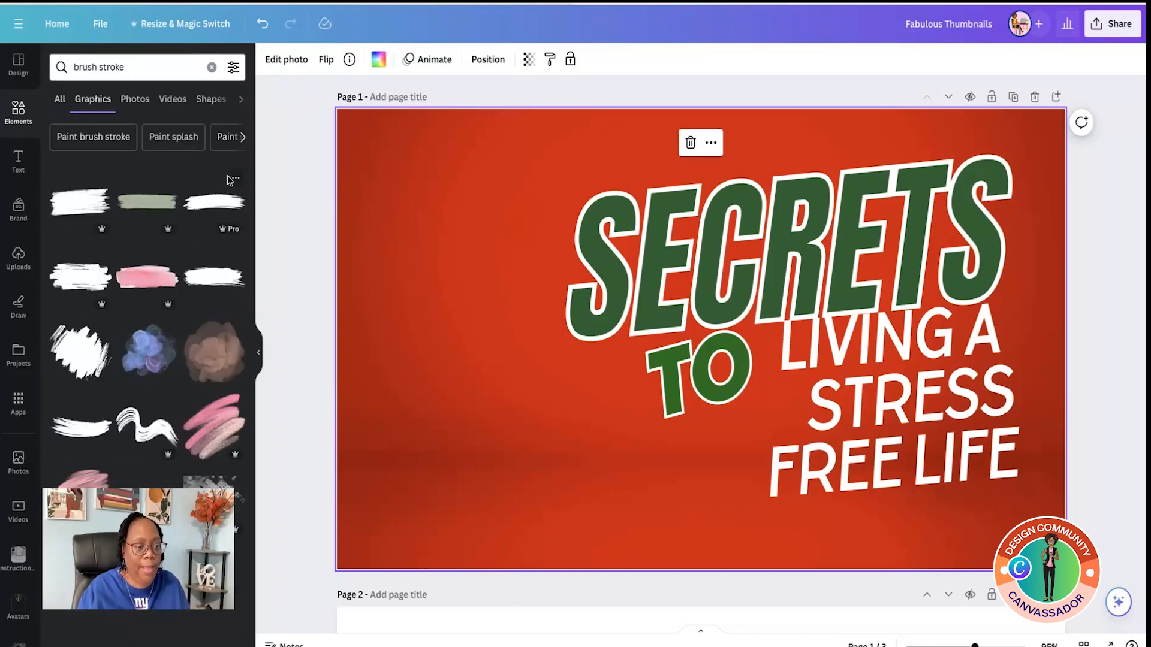
Step: Insert a wide brush stroke and a slimmer recommended one, and move the slimmer stroke below and left of "TO"
{"action": "left_click", "coordinate": [219, 208]}
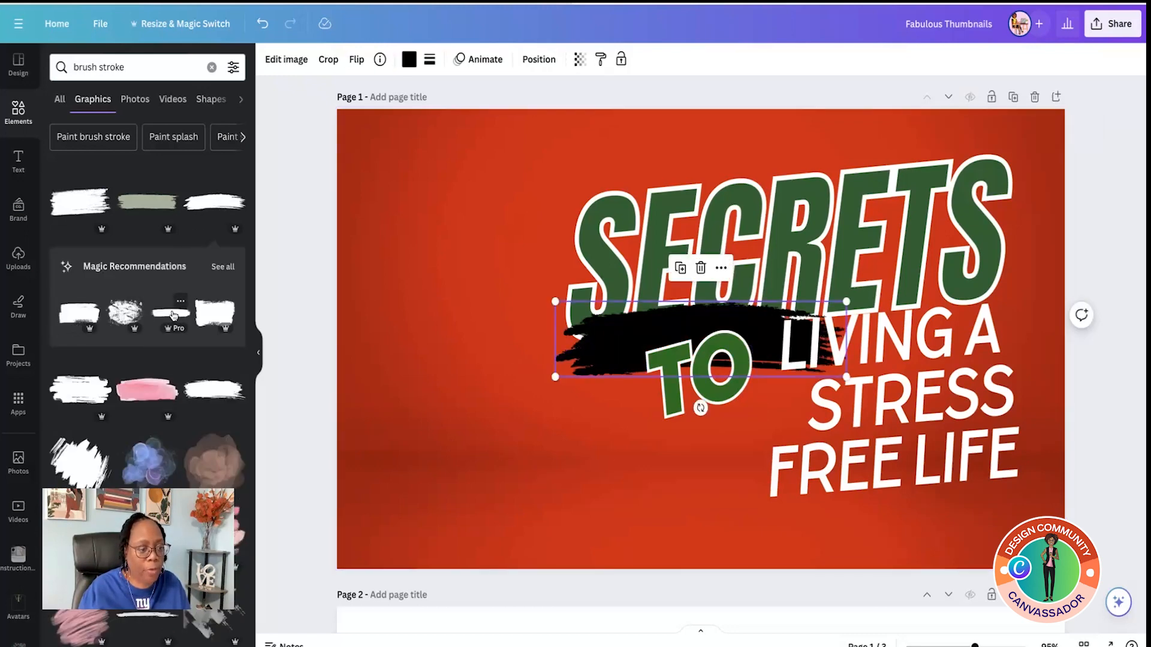
{"action": "mouse_move", "coordinate": [173, 316]}
{"action": "left_mouse_down"}
{"action": "mouse_move", "coordinate": [707, 366]}
{"action": "mouse_move", "coordinate": [607, 393]}
{"action": "left_mouse_up"}
{"action": "mouse_move", "coordinate": [607, 352]}
{"action": "left_mouse_down"}
{"action": "mouse_move", "coordinate": [513, 442]}
{"action": "mouse_move", "coordinate": [438, 444]}
{"action": "left_mouse_up"}
Step: Delete the wide black brush stroke lying behind the word "TO"
{"action": "left_click", "coordinate": [607, 334]}
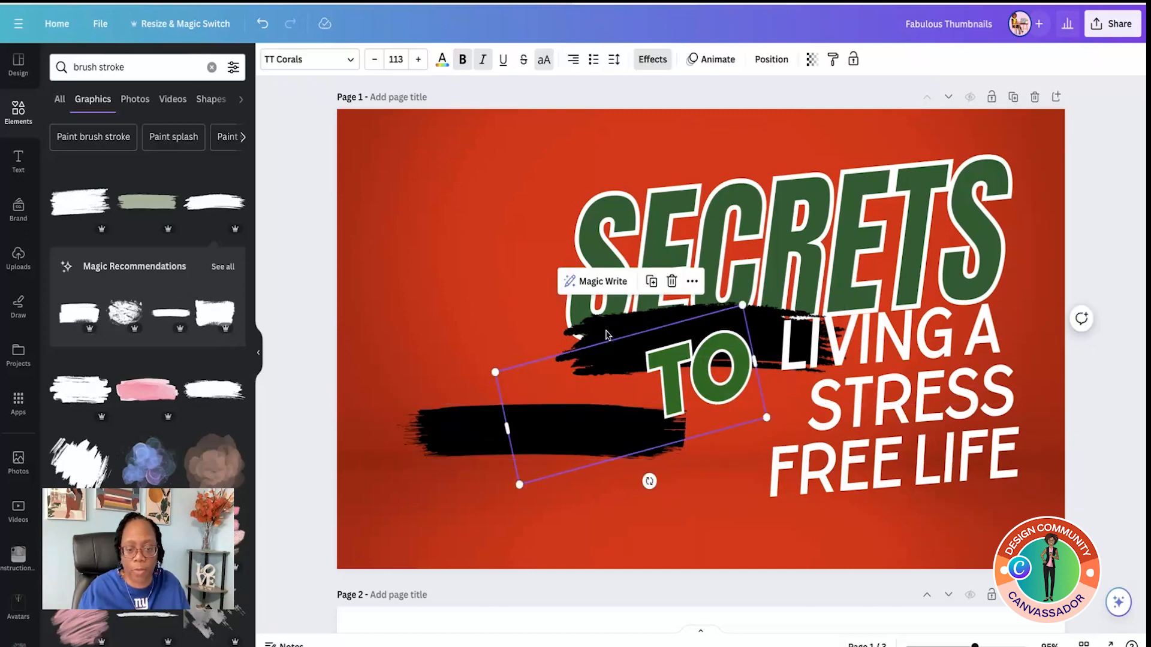
{"action": "left_click", "coordinate": [578, 345]}
{"action": "mouse_move", "coordinate": [573, 329]}
{"action": "left_mouse_down"}
{"action": "mouse_move", "coordinate": [467, 347]}
{"action": "mouse_move", "coordinate": [526, 488]}
{"action": "mouse_move", "coordinate": [494, 496]}
{"action": "left_mouse_up"}
{"action": "key", "text": "Delete"}
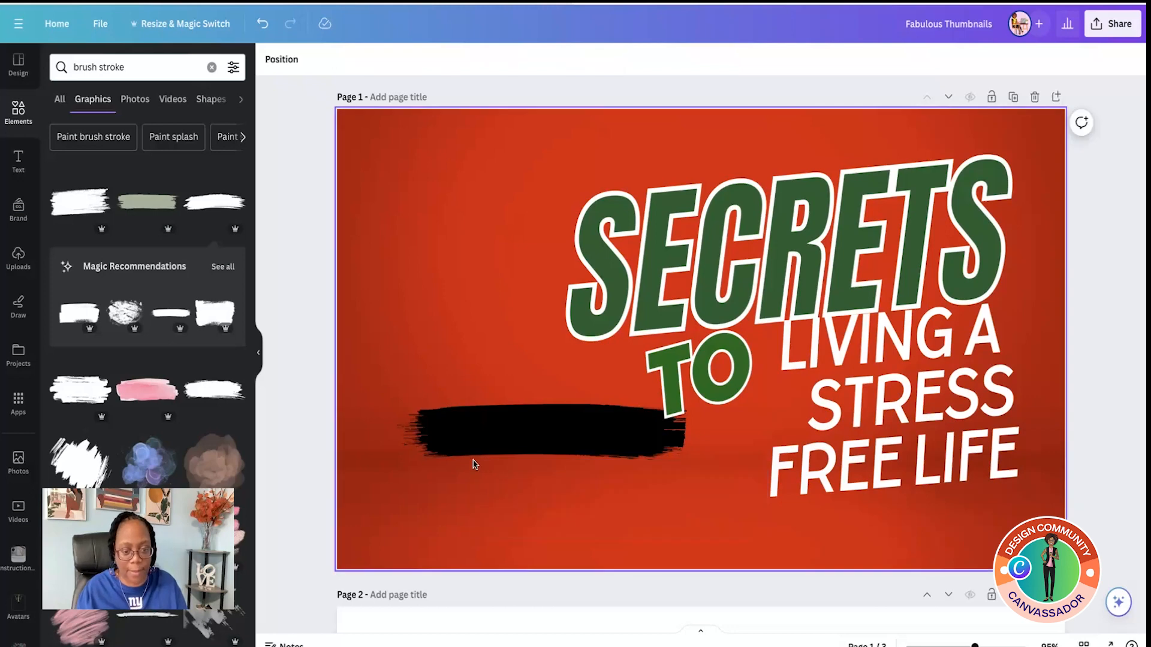
Step: Recolor the remaining black brush stroke to white
{"action": "left_click", "coordinate": [475, 456]}
{"action": "left_click", "coordinate": [413, 62]}
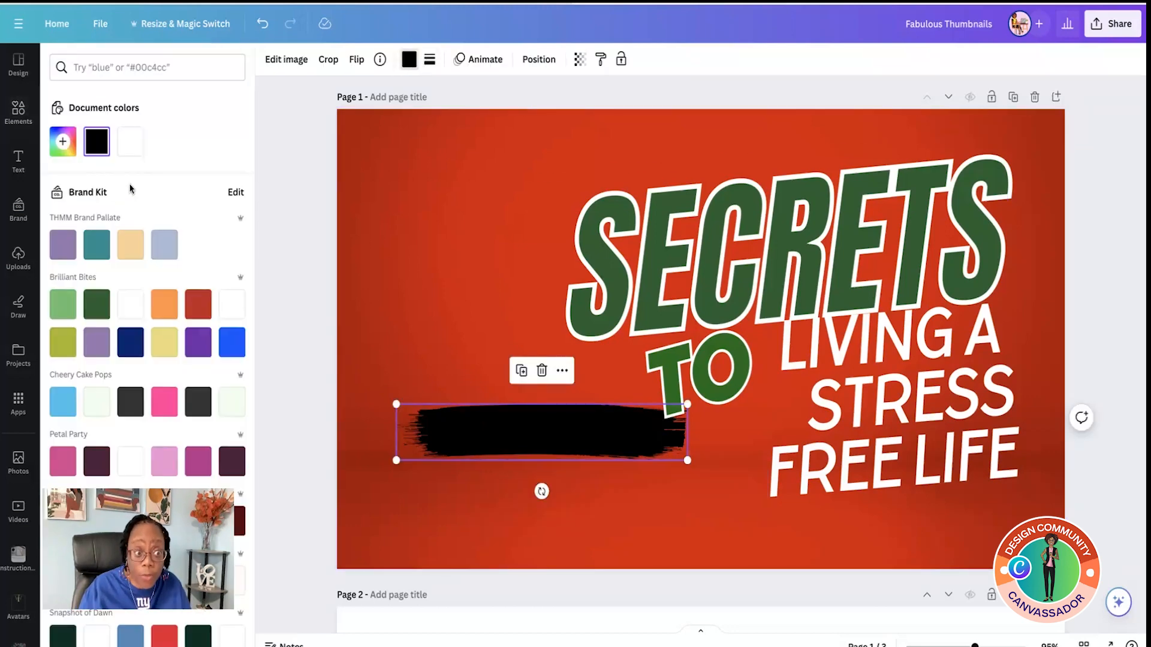
{"action": "left_click", "coordinate": [131, 141]}
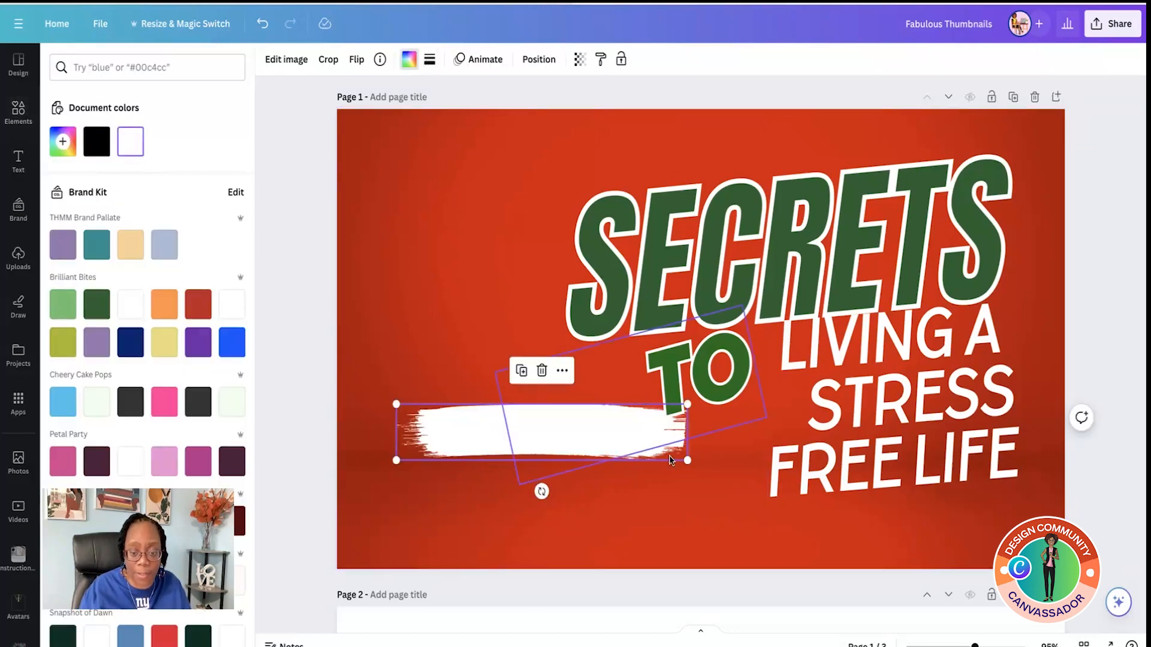
Step: Shrink and tilt the white brush stroke and place it directly beneath "TO" as an underline
{"action": "mouse_move", "coordinate": [687, 460]}
{"action": "left_mouse_down"}
{"action": "mouse_move", "coordinate": [487, 421]}
{"action": "mouse_move", "coordinate": [616, 466]}
{"action": "mouse_move", "coordinate": [710, 441]}
{"action": "mouse_move", "coordinate": [719, 484]}
{"action": "left_mouse_up"}
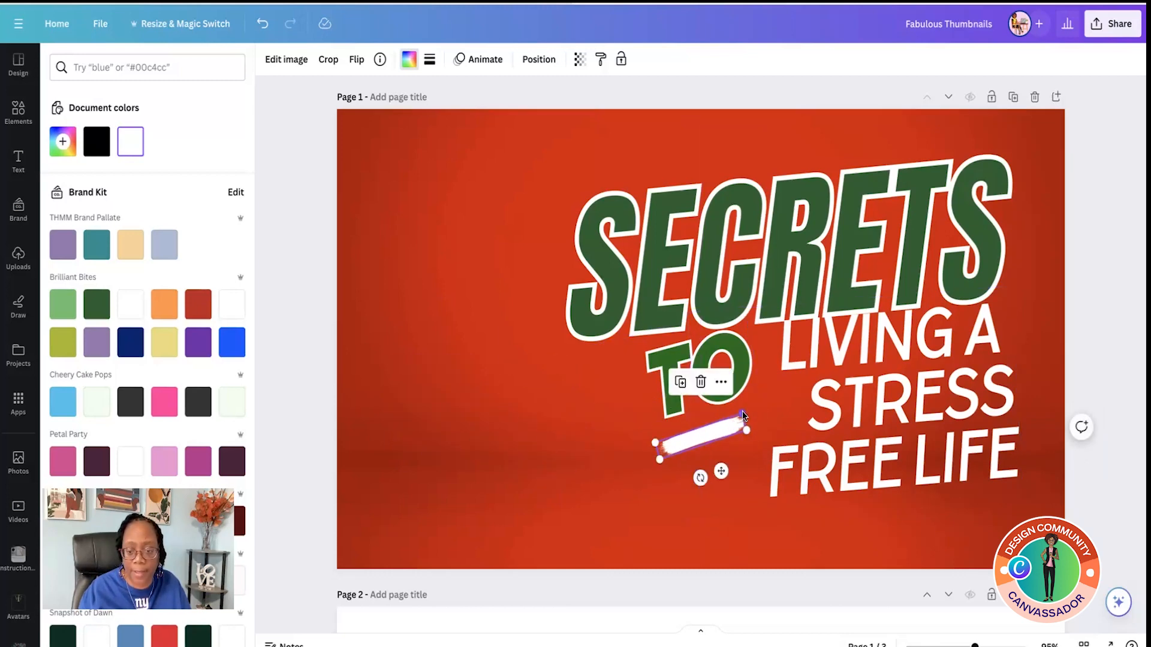
{"action": "left_click_drag", "start_coordinate": [743, 415], "coordinate": [773, 411]}
{"action": "left_click", "coordinate": [560, 503]}
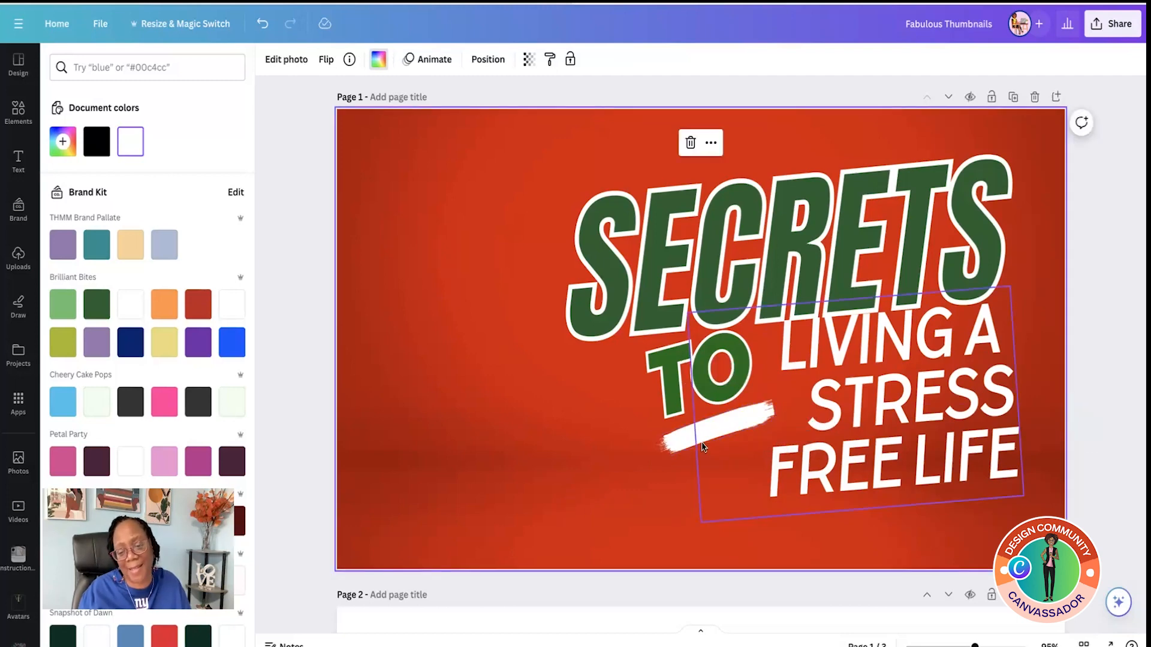
Step: Shift the word "TO" slightly down and to the left, and delete the white brush stroke beneath it
{"action": "left_click", "coordinate": [703, 446]}
{"action": "left_click", "coordinate": [598, 468]}
{"action": "left_click", "coordinate": [716, 434]}
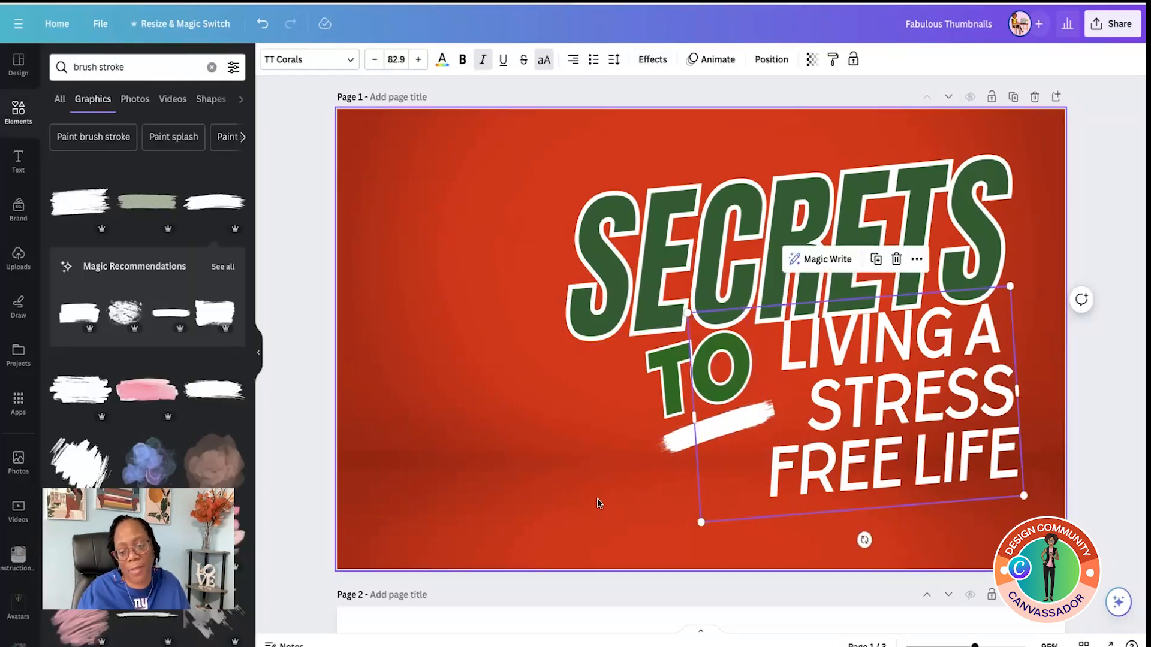
{"action": "left_click", "coordinate": [598, 500]}
{"action": "left_click", "coordinate": [694, 438]}
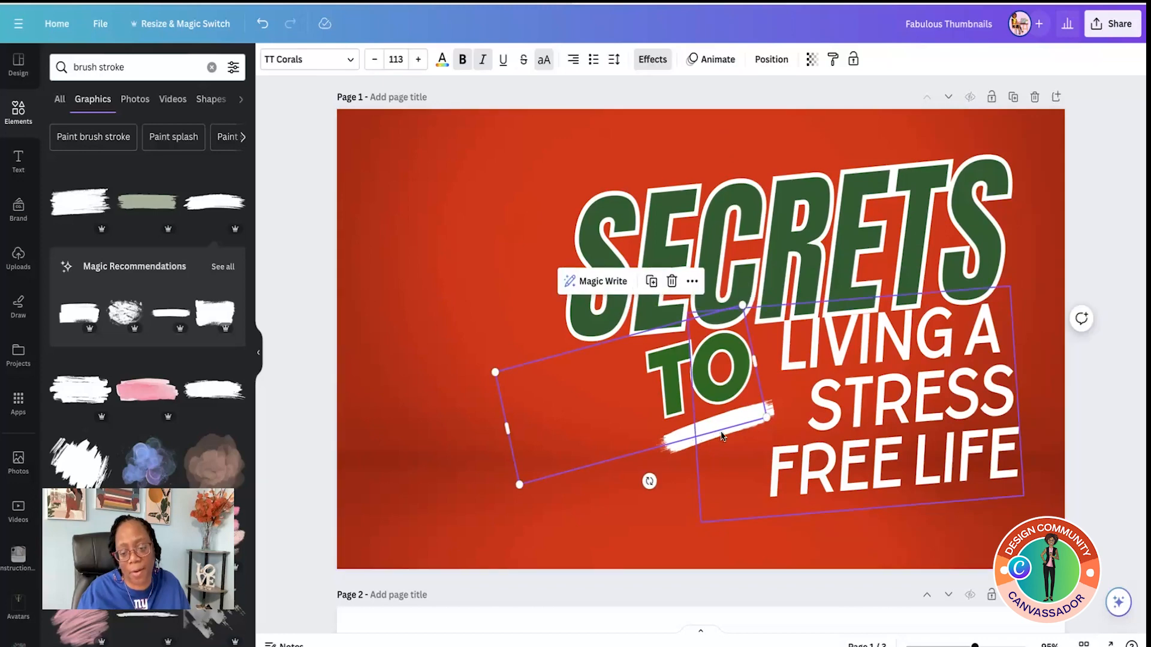
{"action": "mouse_move", "coordinate": [654, 425]}
{"action": "left_mouse_down"}
{"action": "mouse_move", "coordinate": [612, 412]}
{"action": "mouse_move", "coordinate": [679, 433]}
{"action": "left_mouse_up"}
{"action": "left_click", "coordinate": [680, 447]}
{"action": "key", "text": "Delete"}
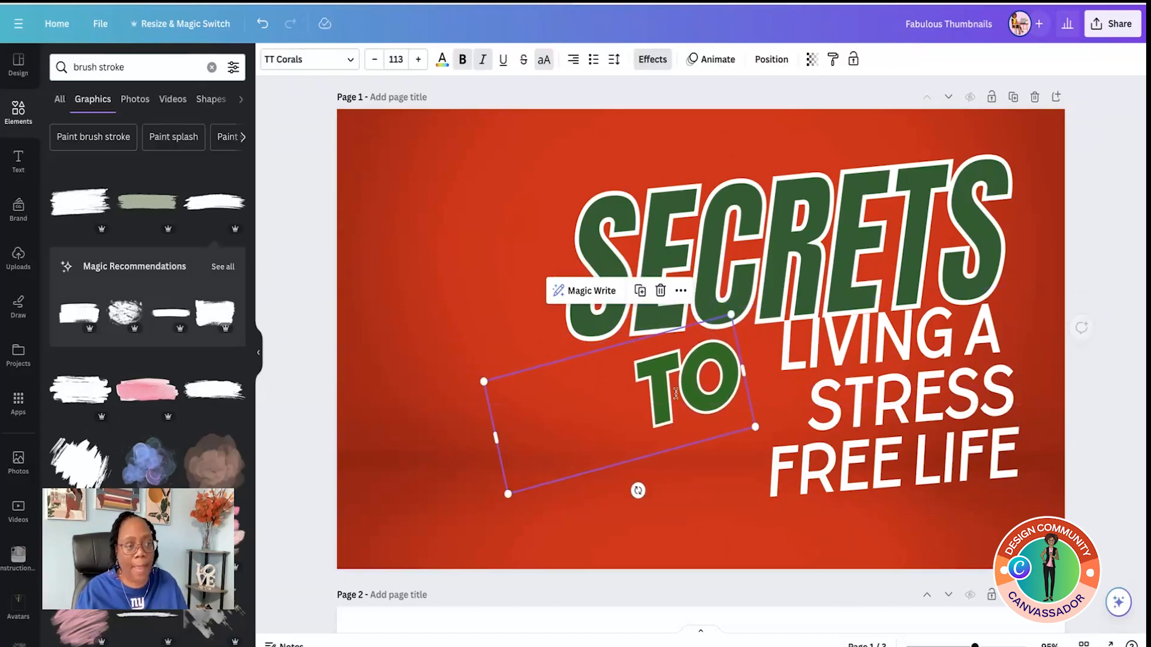
Step: Refine the graphics search to "brush stroke thin"
{"action": "left_click", "coordinate": [72, 66]}
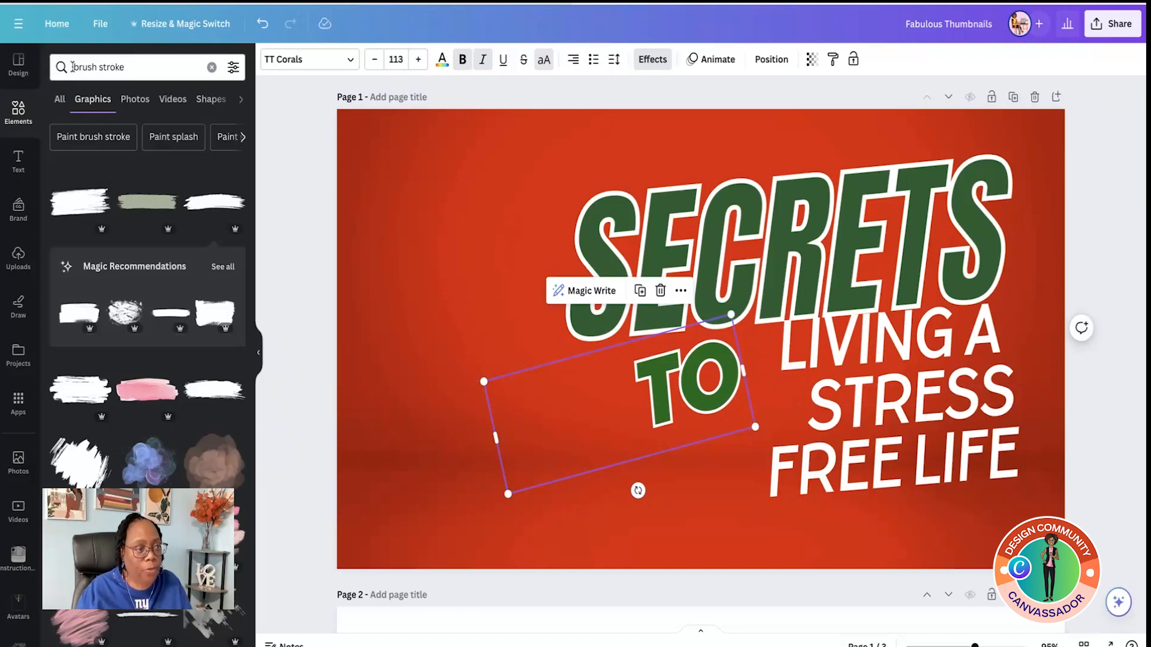
{"action": "type", "text": "thin"}
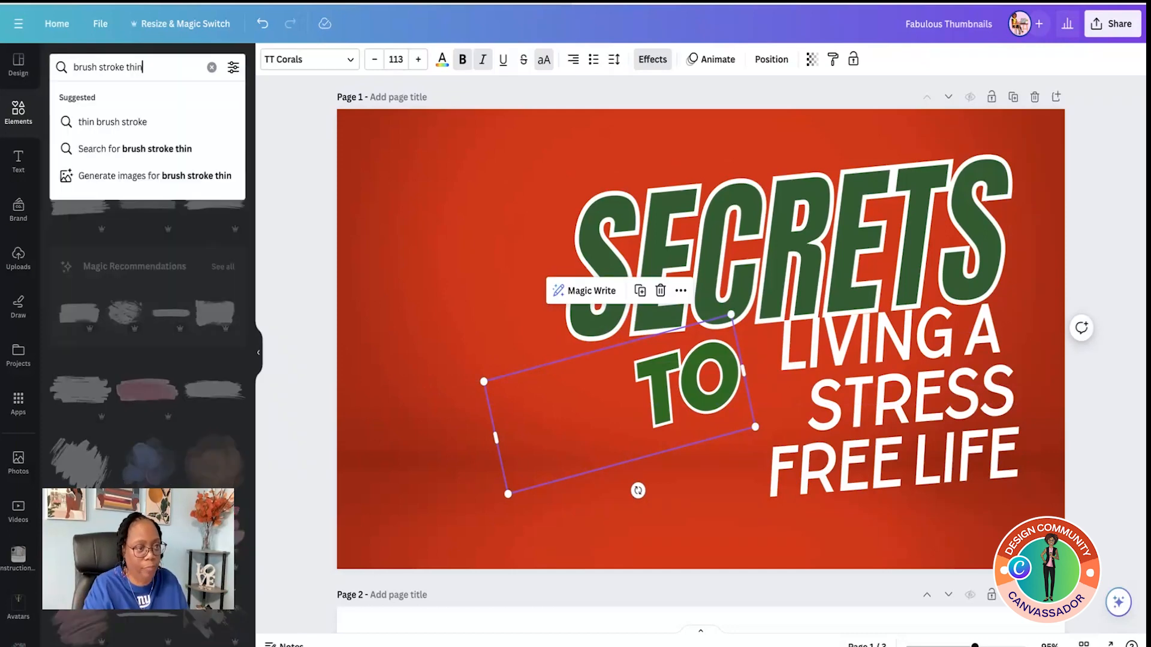
{"action": "key", "text": "Return"}
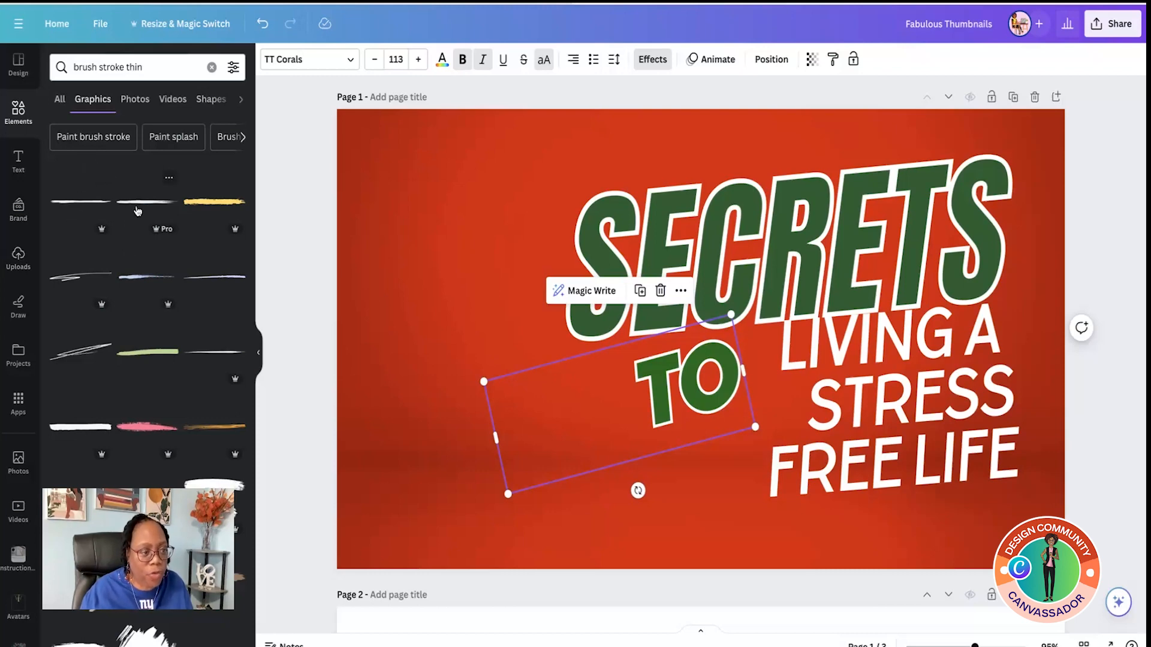
Step: Insert the thin, scribbled zigzag underline stroke from the search results and place it just below the word "TO"
{"action": "scroll", "coordinate": [162, 240], "scroll_direction": "down", "scroll_amount": 4}
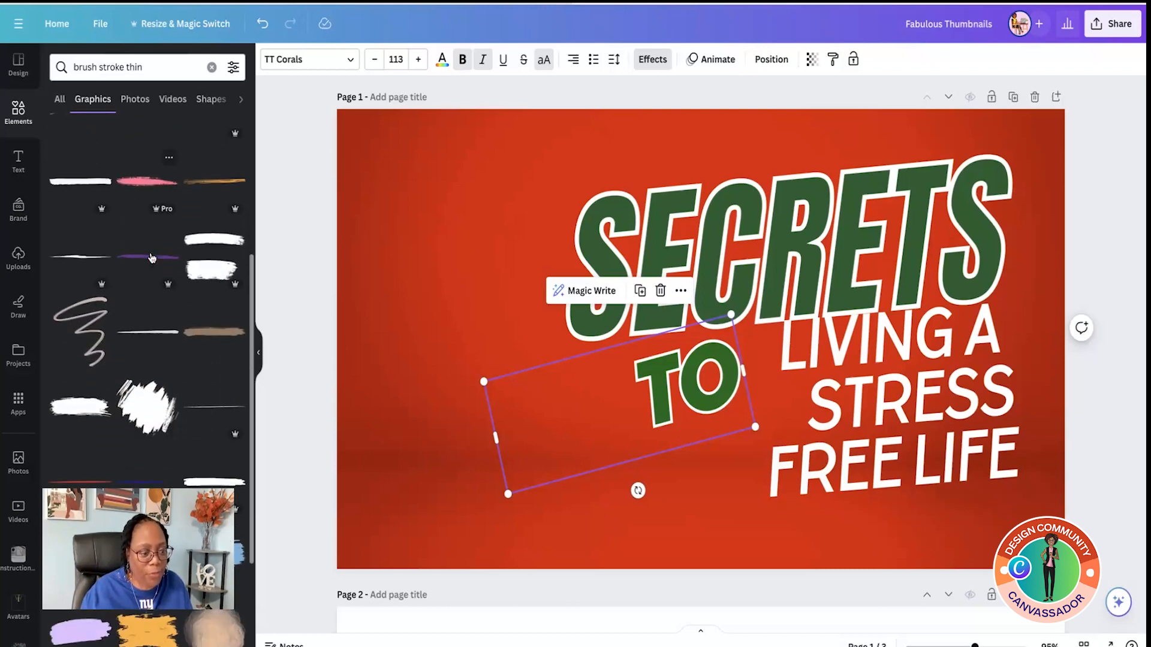
{"action": "scroll", "coordinate": [151, 258], "scroll_direction": "up", "scroll_amount": 4}
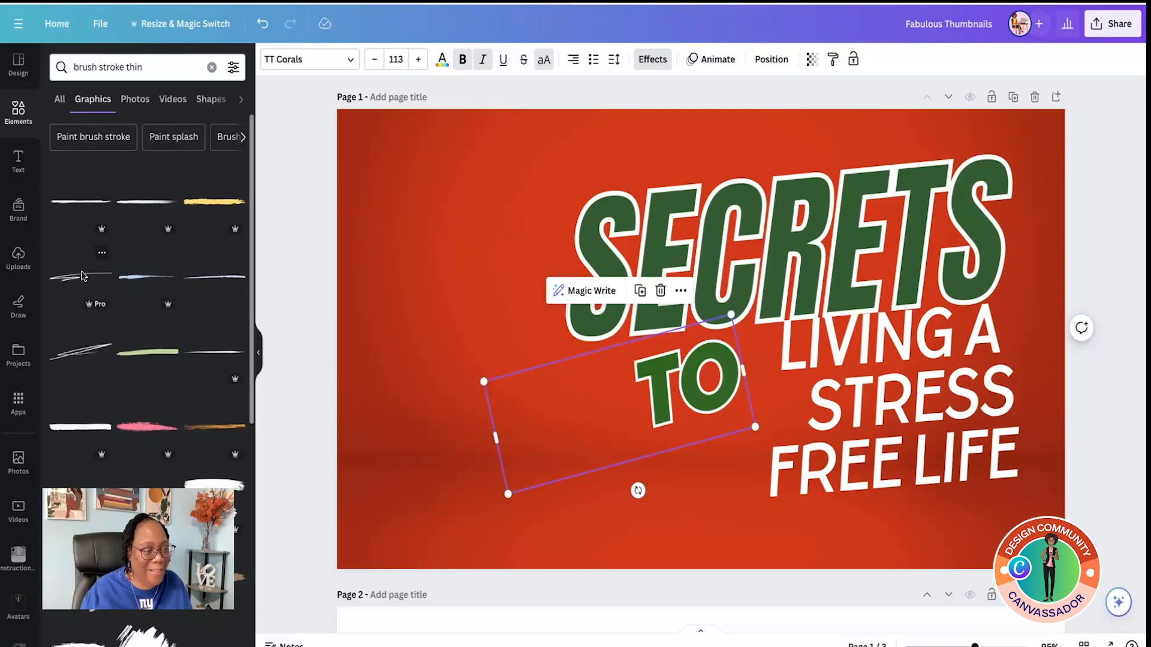
{"action": "left_click", "coordinate": [82, 275]}
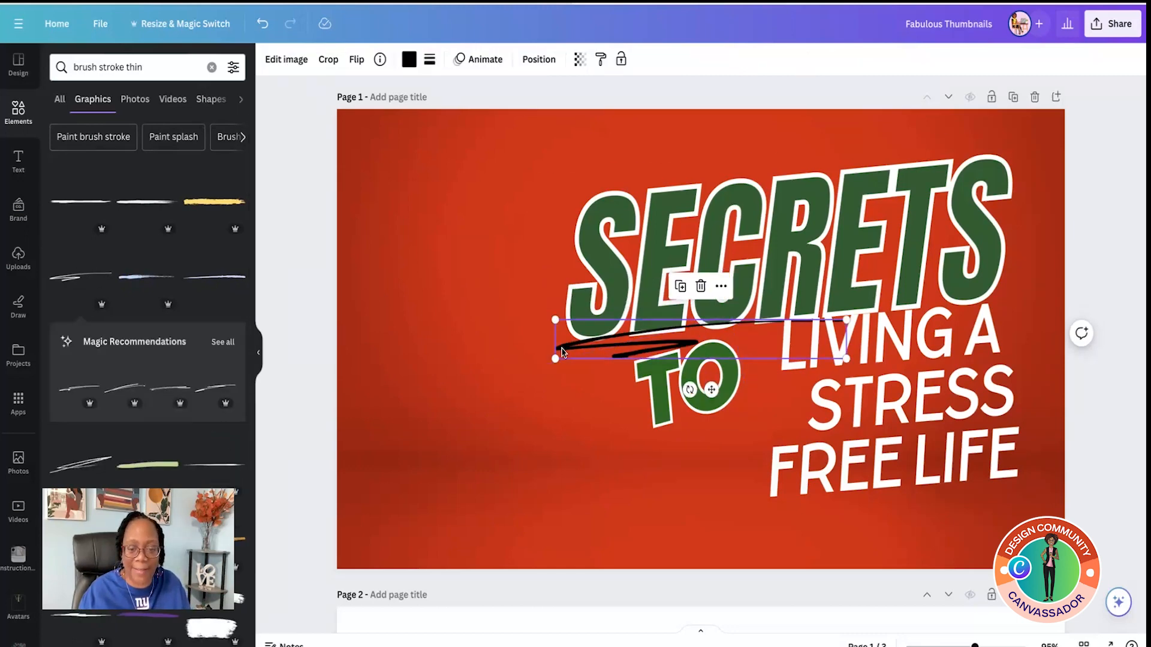
{"action": "mouse_move", "coordinate": [562, 352]}
{"action": "left_mouse_down"}
{"action": "mouse_move", "coordinate": [576, 440]}
{"action": "mouse_move", "coordinate": [616, 454]}
{"action": "left_mouse_up"}
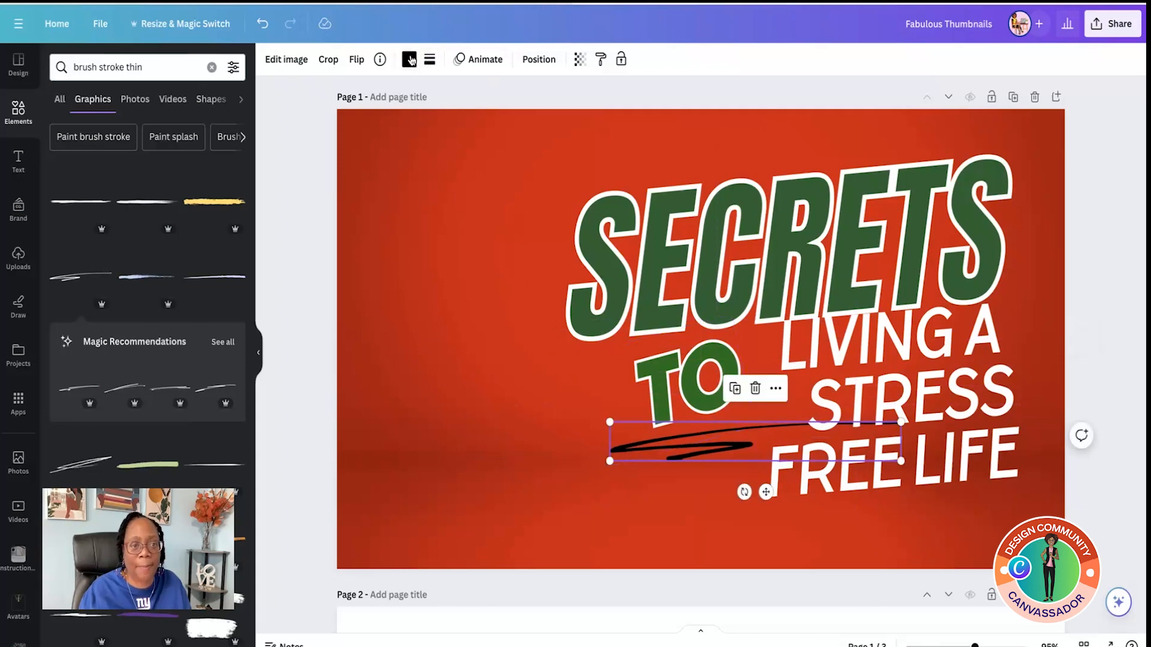
Step: Recolor the black zigzag underline stroke below "TO" to white
{"action": "left_click", "coordinate": [411, 59]}
{"action": "left_click", "coordinate": [131, 141]}
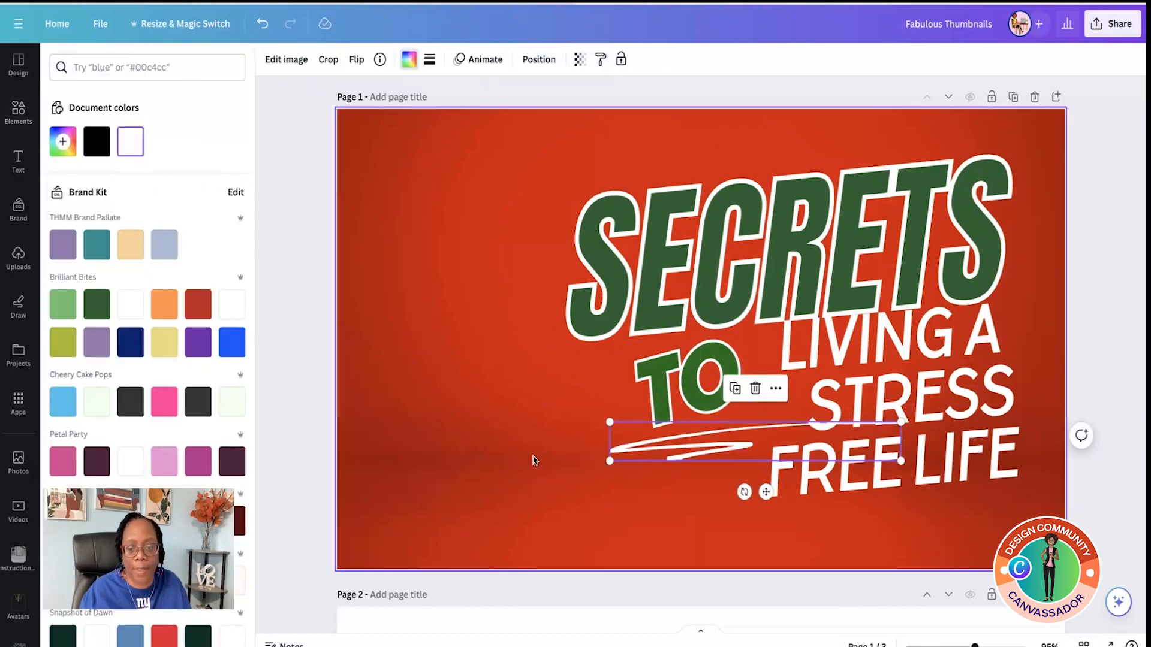
{"action": "left_click", "coordinate": [659, 502]}
{"action": "left_click", "coordinate": [672, 454]}
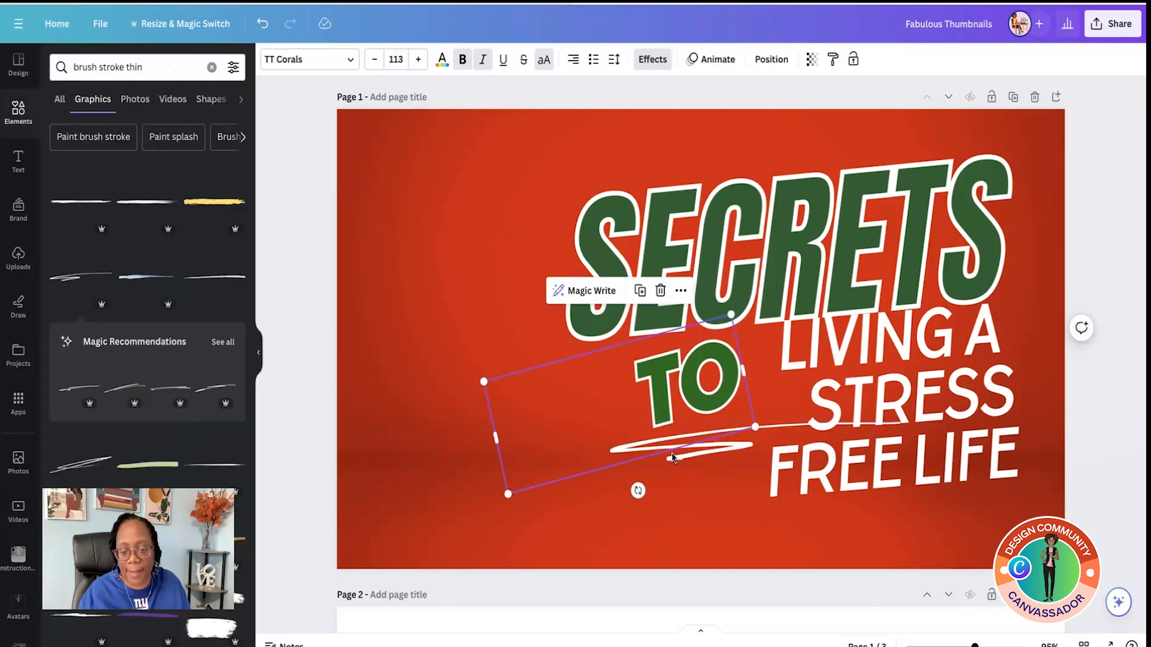
{"action": "left_click", "coordinate": [677, 458]}
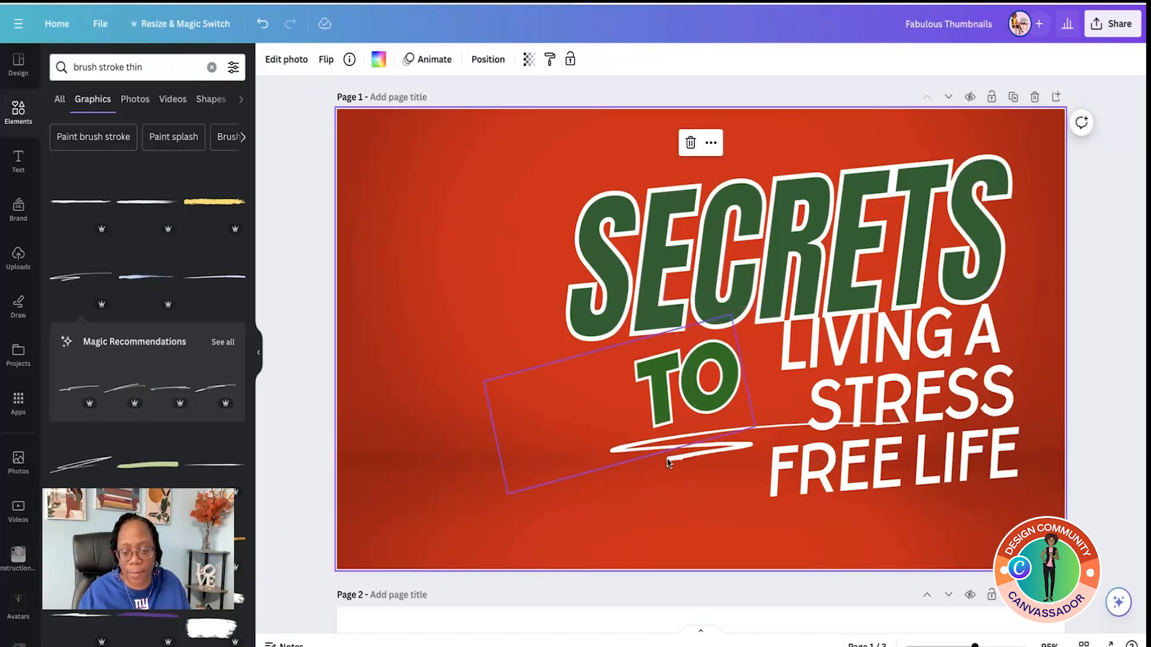
Step: Move "TO" aside, then pull the white stroke clear of the text and shrink and tilt it to match the lettering's upward slant
{"action": "left_click_drag", "start_coordinate": [687, 384], "coordinate": [599, 352]}
{"action": "left_click_drag", "start_coordinate": [650, 452], "coordinate": [542, 481]}
{"action": "left_click_drag", "start_coordinate": [792, 491], "coordinate": [726, 488]}
{"action": "mouse_move", "coordinate": [610, 510]}
{"action": "left_mouse_down"}
{"action": "mouse_move", "coordinate": [635, 508]}
{"action": "mouse_move", "coordinate": [624, 512]}
{"action": "left_mouse_up"}
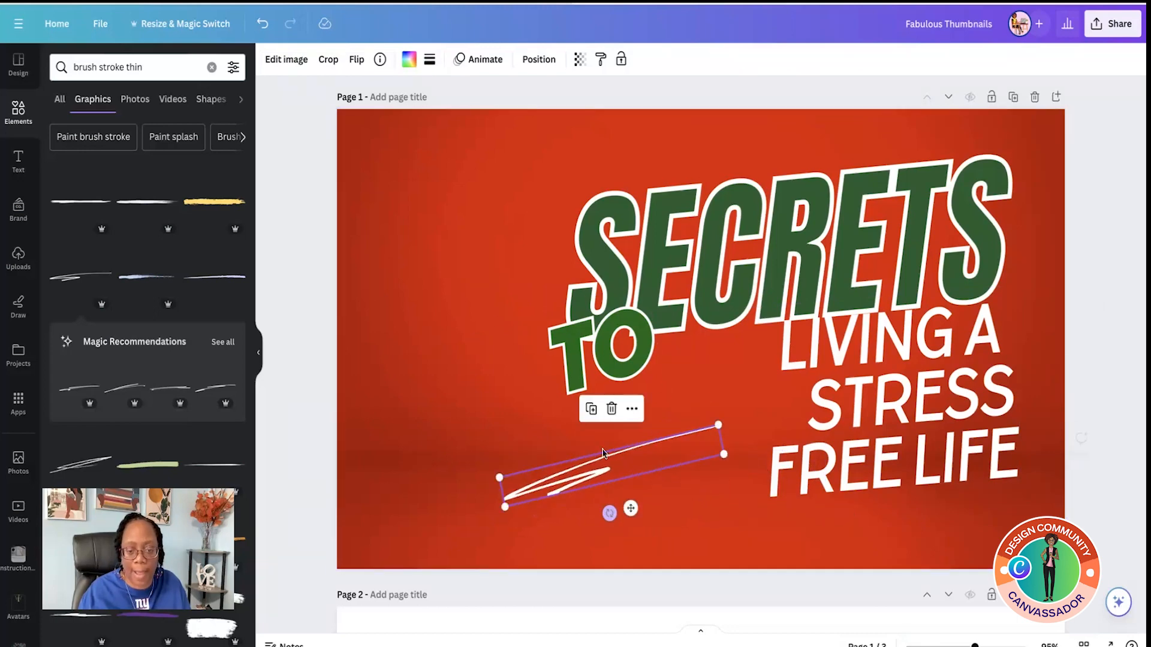
Step: Move "TO" back between "SECRETS" and "LIVING A", and place the tilted white stroke directly beneath it as an underline
{"action": "mouse_move", "coordinate": [618, 352]}
{"action": "left_mouse_down"}
{"action": "mouse_move", "coordinate": [674, 365]}
{"action": "mouse_move", "coordinate": [690, 382]}
{"action": "left_mouse_up"}
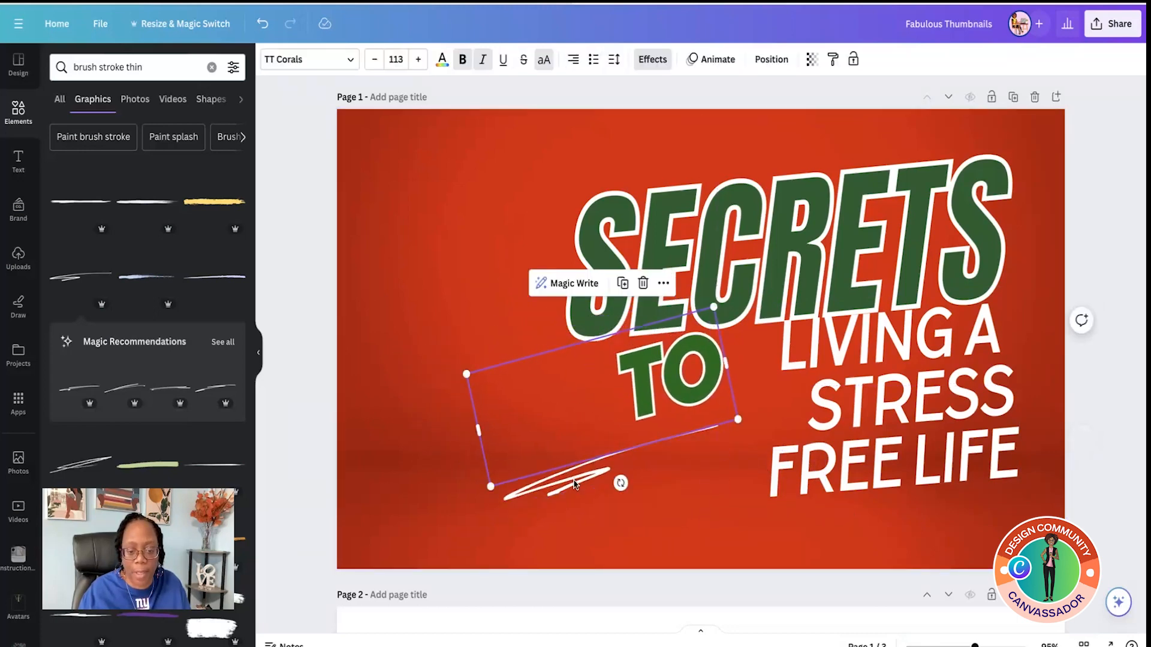
{"action": "left_click", "coordinate": [543, 493]}
{"action": "left_click_drag", "start_coordinate": [542, 493], "coordinate": [609, 465]}
{"action": "left_click", "coordinate": [437, 504]}
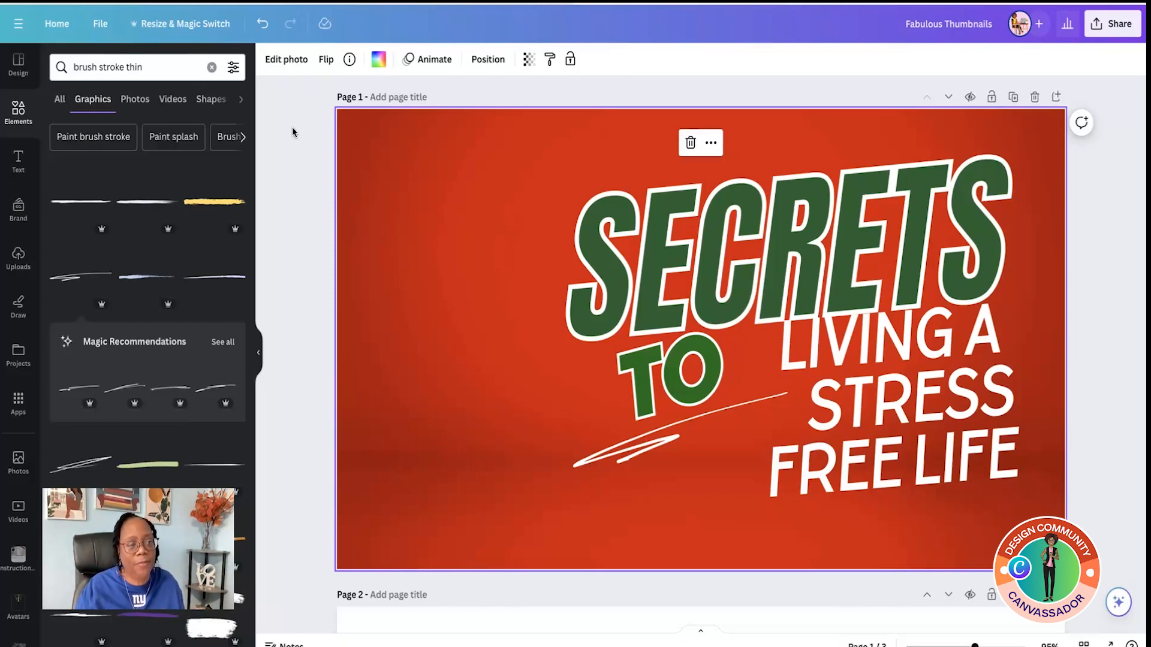
Step: Search the elements library for "stress" and show only photo results
{"action": "left_click", "coordinate": [162, 65]}
{"action": "left_click_drag", "start_coordinate": [161, 65], "coordinate": [27, 73]}
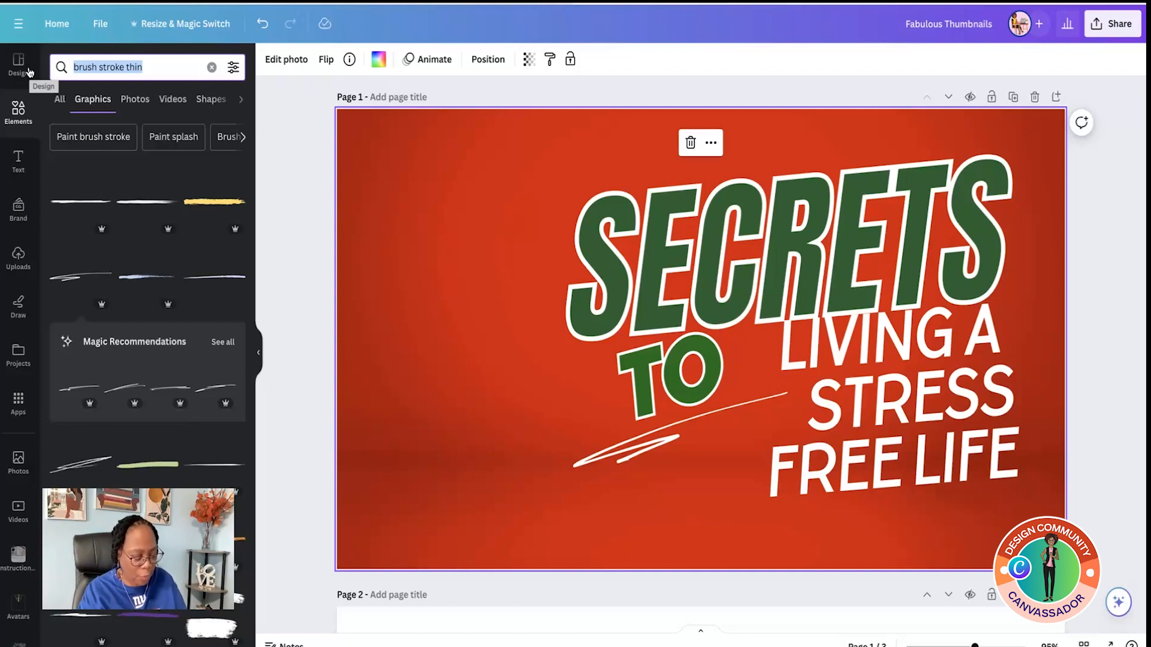
{"action": "type", "text": "stress"}
{"action": "key", "text": "Return"}
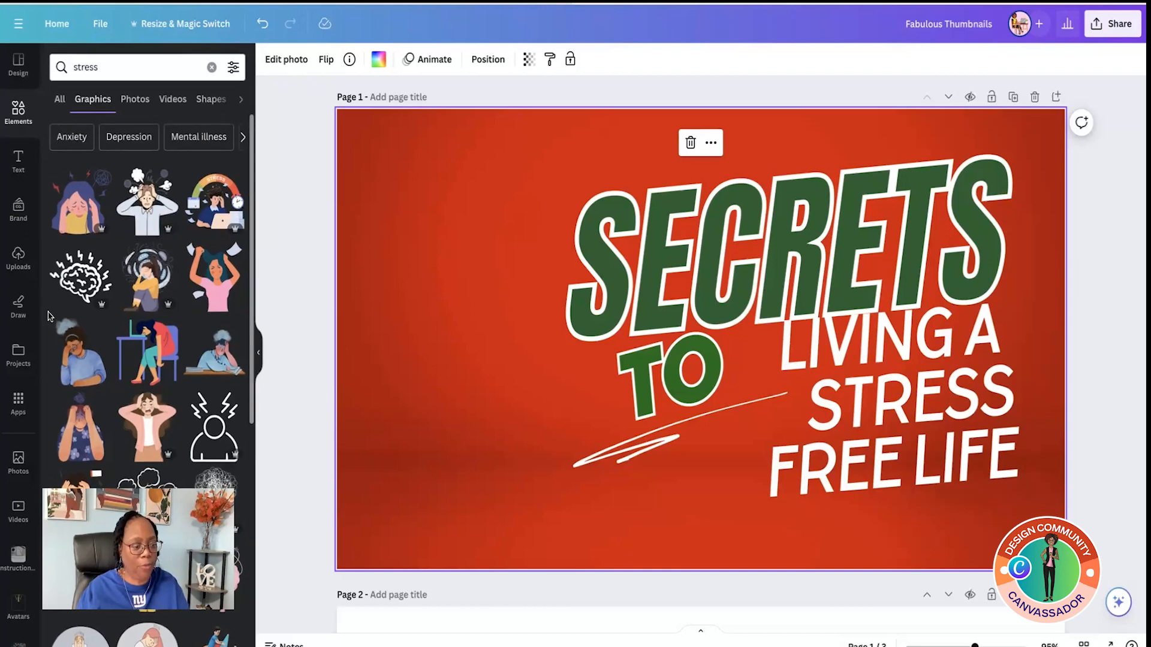
{"action": "left_click", "coordinate": [132, 103]}
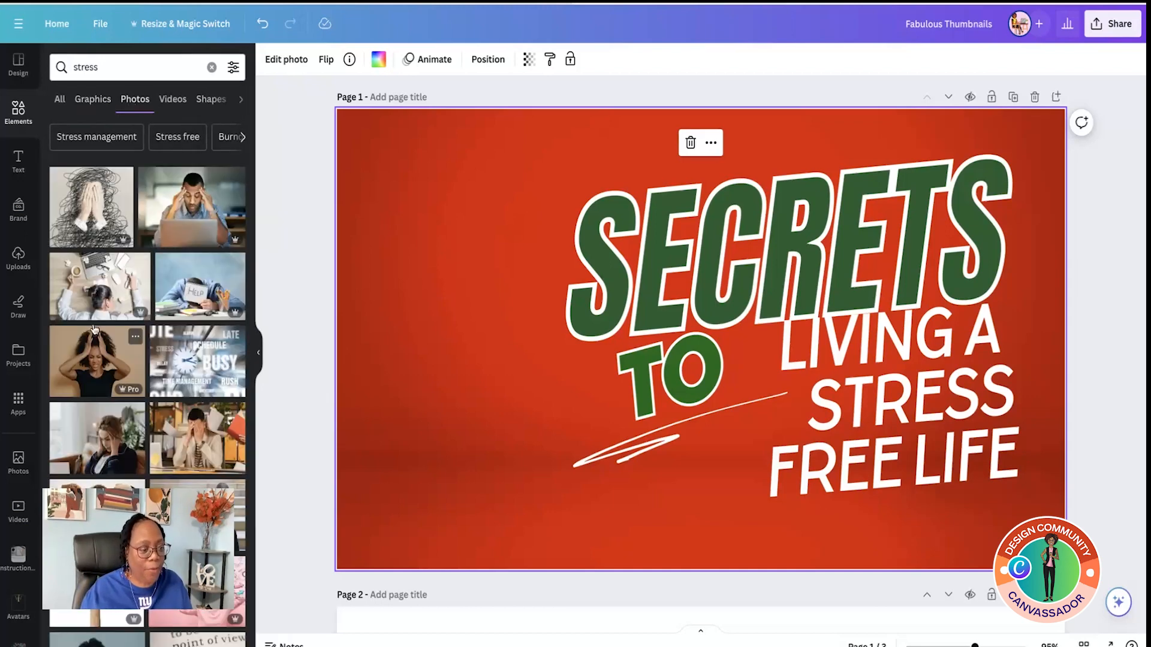
Step: Insert the stress photo of the curly-haired woman in a black shirt clutching her head, and shift it toward the page's left side
{"action": "scroll", "coordinate": [94, 329], "scroll_direction": "down", "scroll_amount": 2}
{"action": "scroll", "coordinate": [94, 329], "scroll_direction": "down", "scroll_amount": 1}
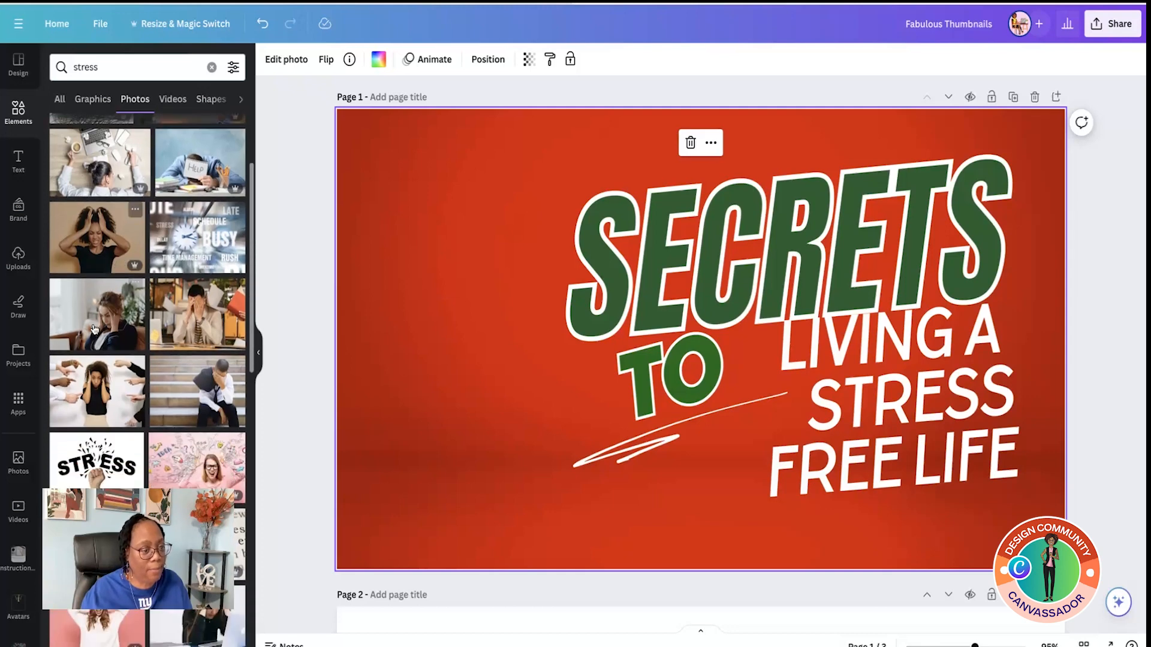
{"action": "scroll", "coordinate": [94, 328], "scroll_direction": "down", "scroll_amount": 5}
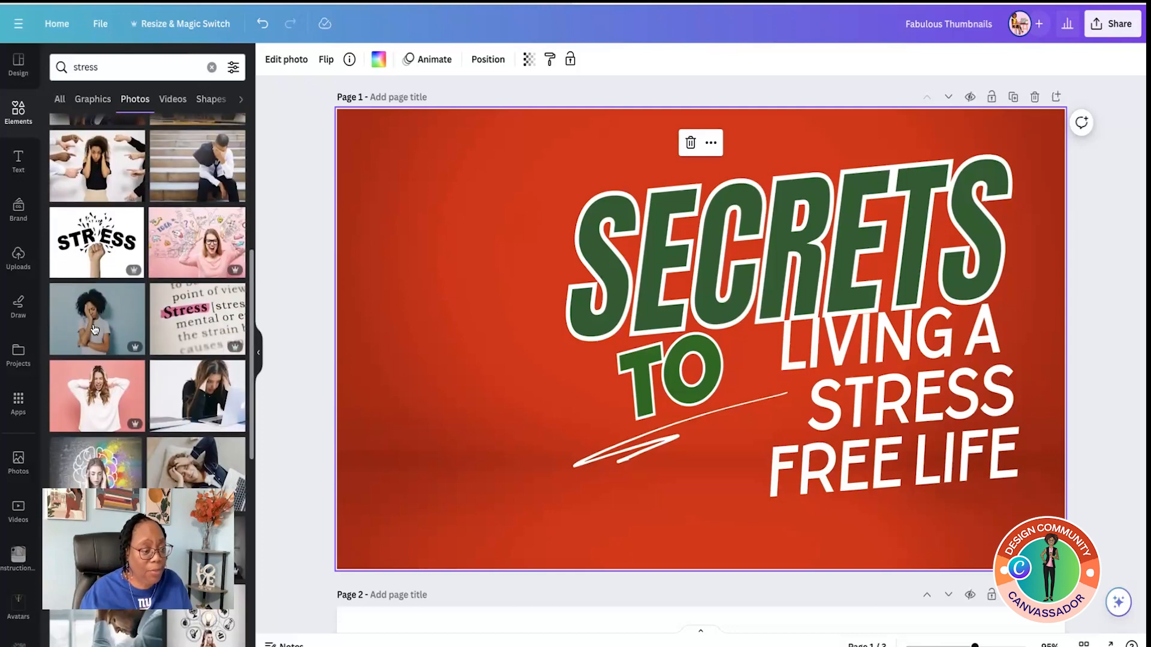
{"action": "scroll", "coordinate": [94, 328], "scroll_direction": "down", "scroll_amount": 6}
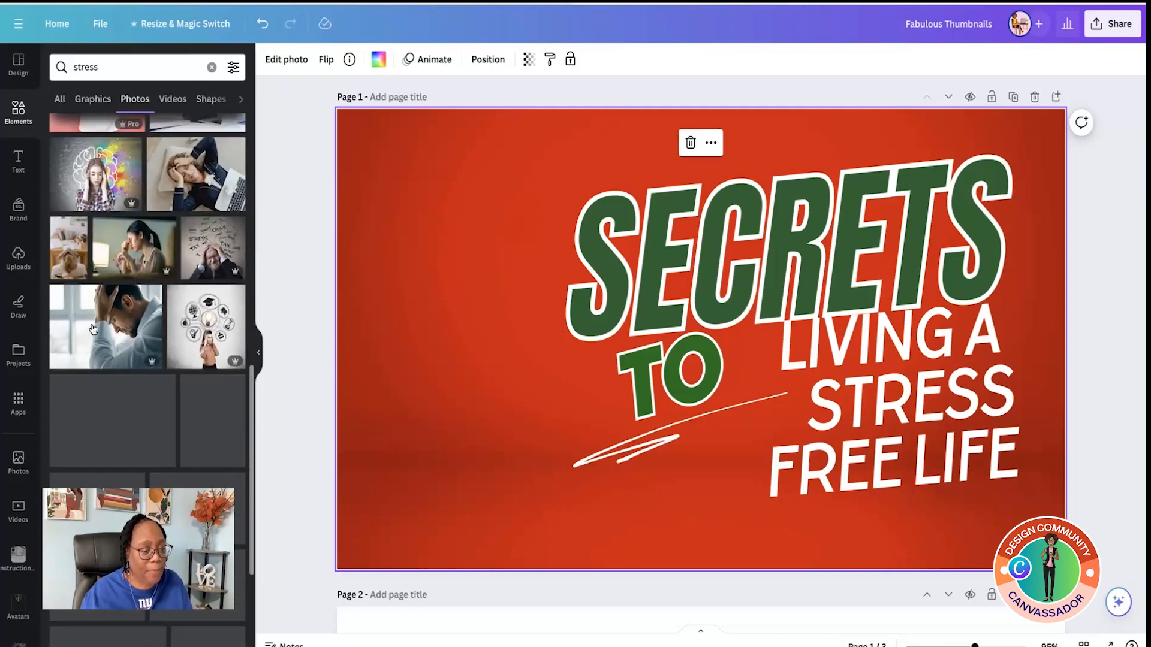
{"action": "scroll", "coordinate": [93, 328], "scroll_direction": "down", "scroll_amount": 8}
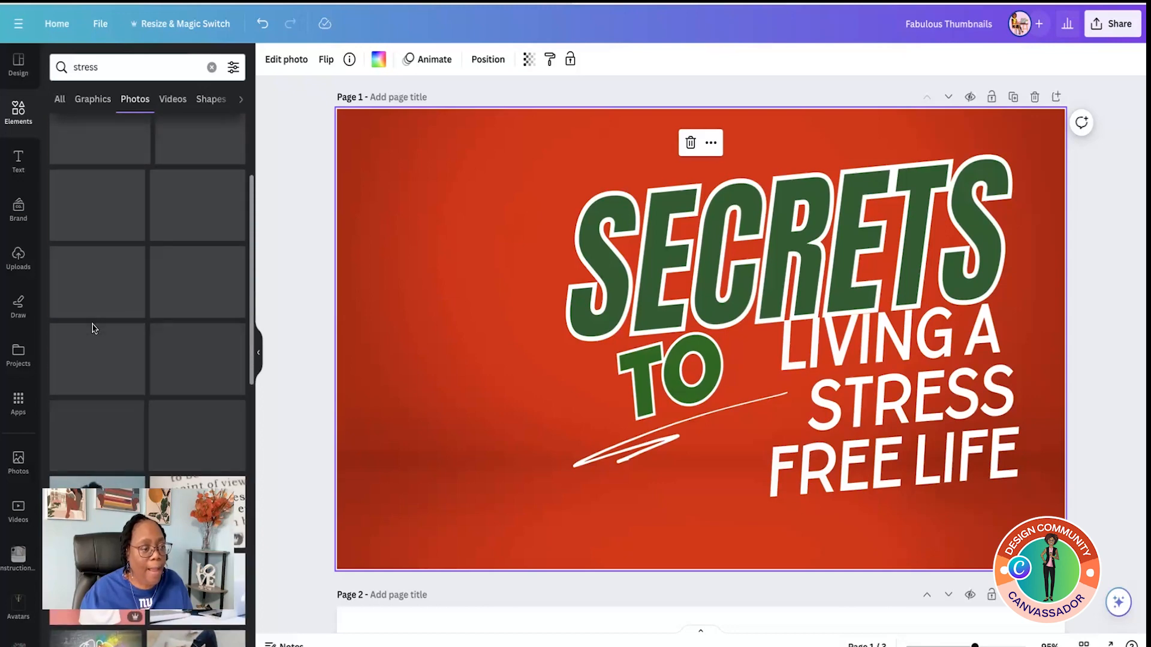
{"action": "scroll", "coordinate": [93, 328], "scroll_direction": "up", "scroll_amount": 15}
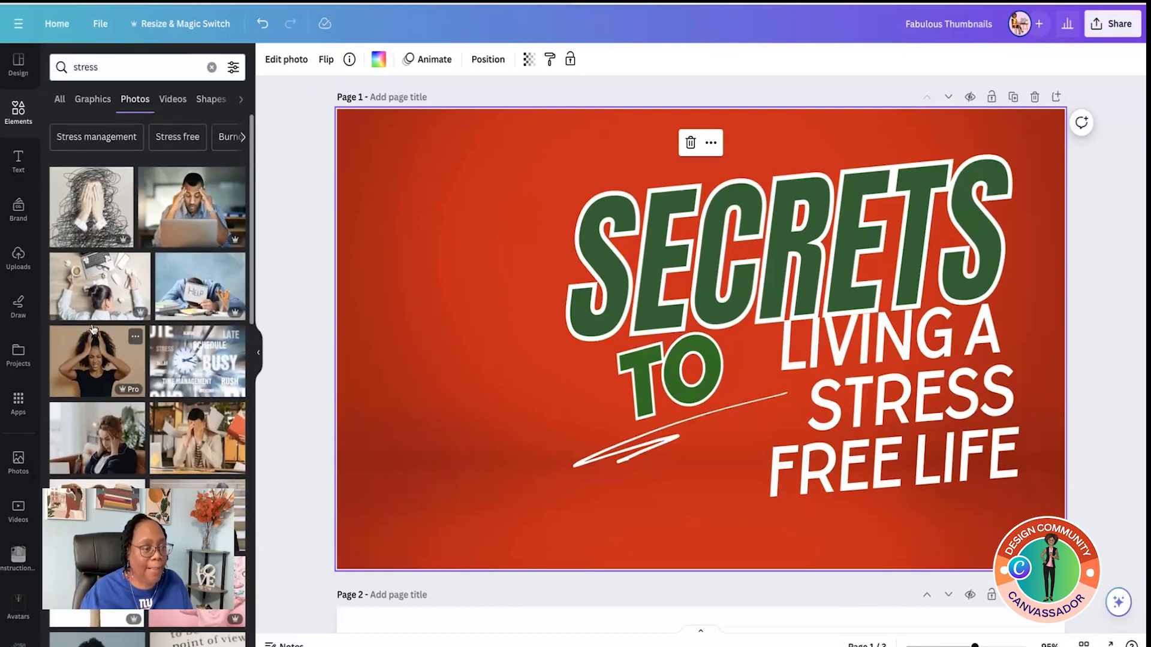
{"action": "left_click", "coordinate": [78, 364]}
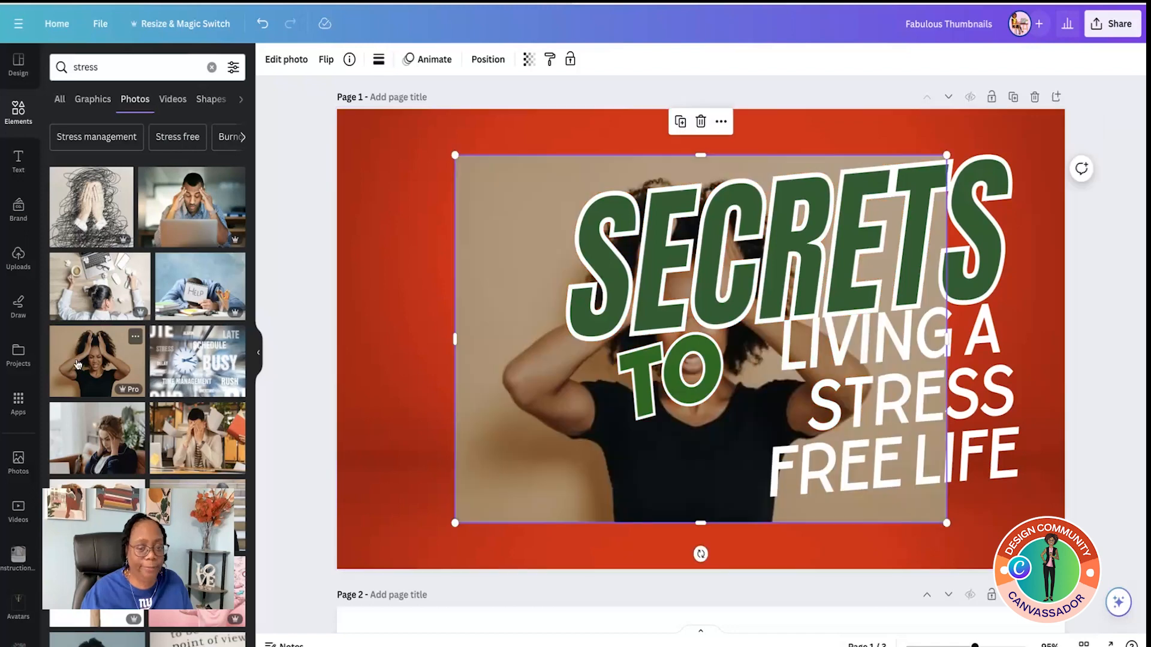
{"action": "left_click_drag", "start_coordinate": [483, 506], "coordinate": [376, 502]}
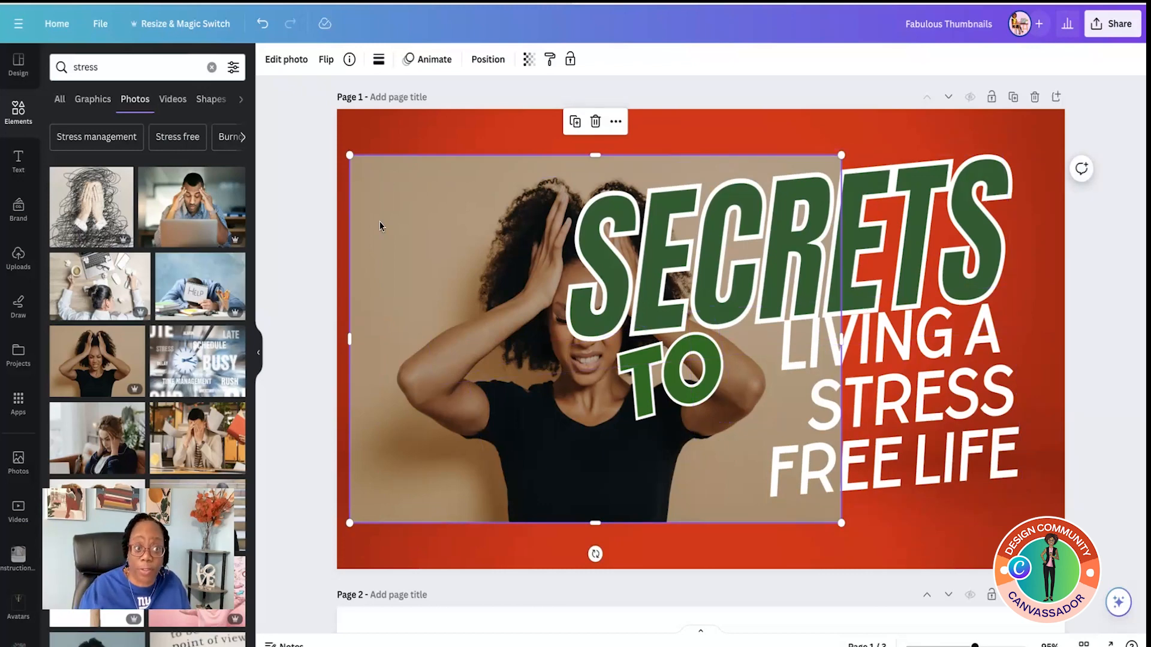
Step: Remove the background from the woman's photo, then enlarge it on the left half of the page
{"action": "left_click", "coordinate": [286, 59]}
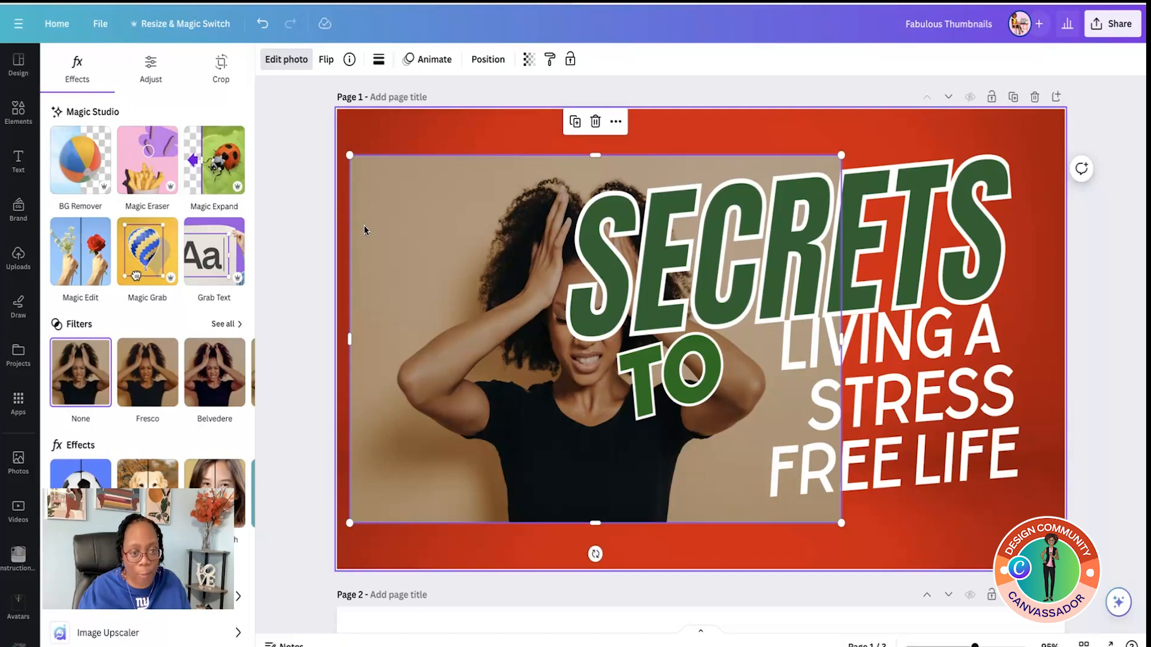
{"action": "left_click", "coordinate": [79, 185]}
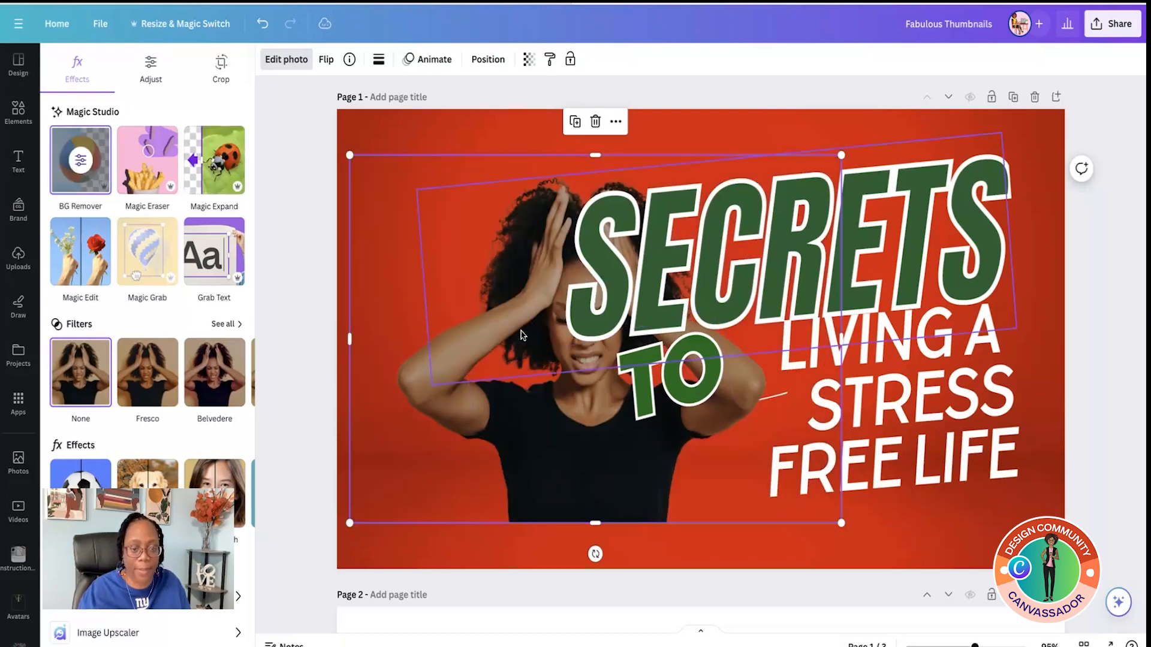
{"action": "left_click_drag", "start_coordinate": [509, 332], "coordinate": [421, 275]}
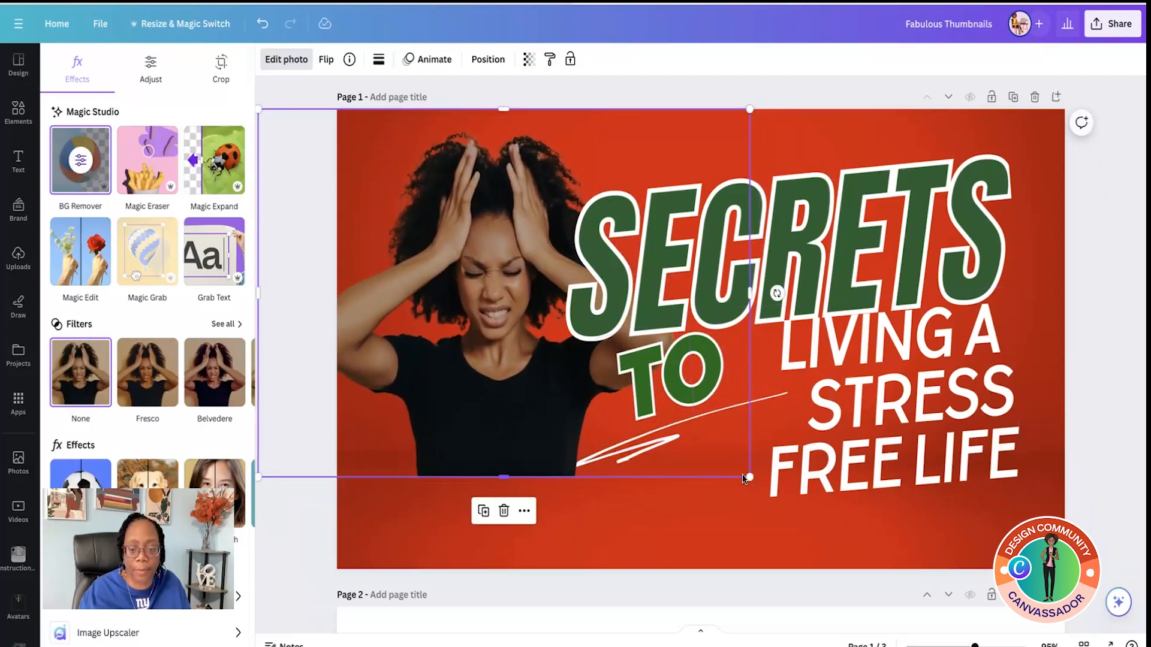
{"action": "left_click_drag", "start_coordinate": [749, 478], "coordinate": [873, 578]}
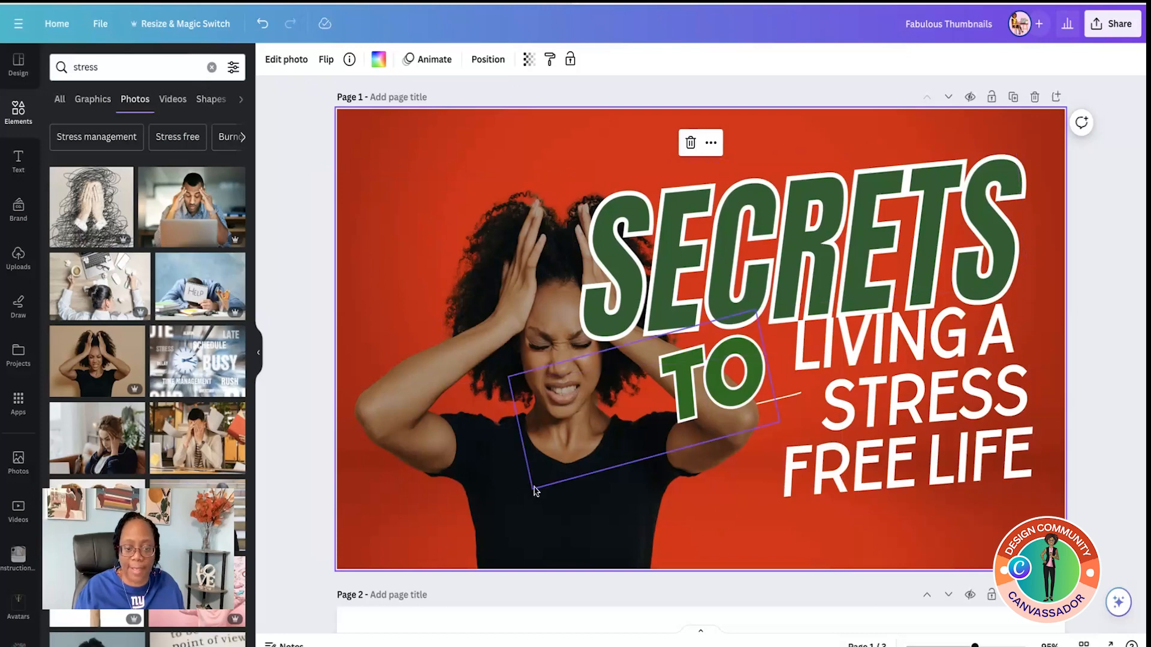
Step: Shrink the woman's cutout photo into the page's bottom-left corner, clear of all the text
{"action": "left_click", "coordinate": [505, 499]}
{"action": "left_click_drag", "start_coordinate": [502, 495], "coordinate": [496, 495]}
{"action": "left_click_drag", "start_coordinate": [840, 172], "coordinate": [457, 330]}
{"action": "left_click_drag", "start_coordinate": [422, 451], "coordinate": [418, 451]}
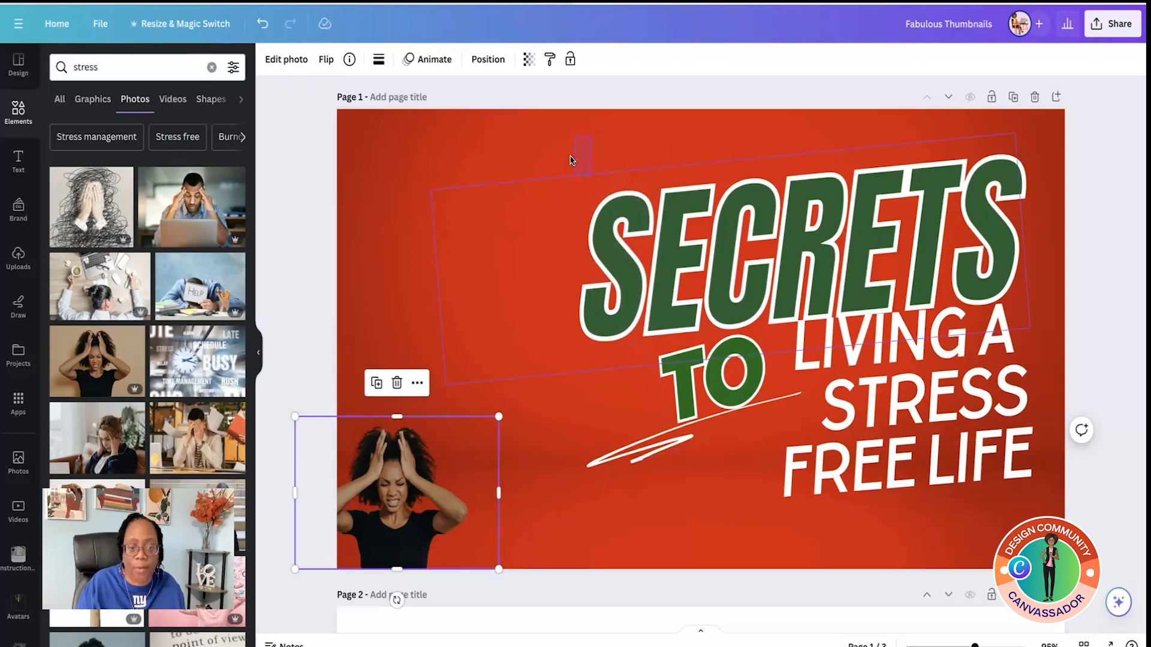
{"action": "left_click_drag", "start_coordinate": [570, 156], "coordinate": [569, 143]}
{"action": "left_click", "coordinate": [448, 445]}
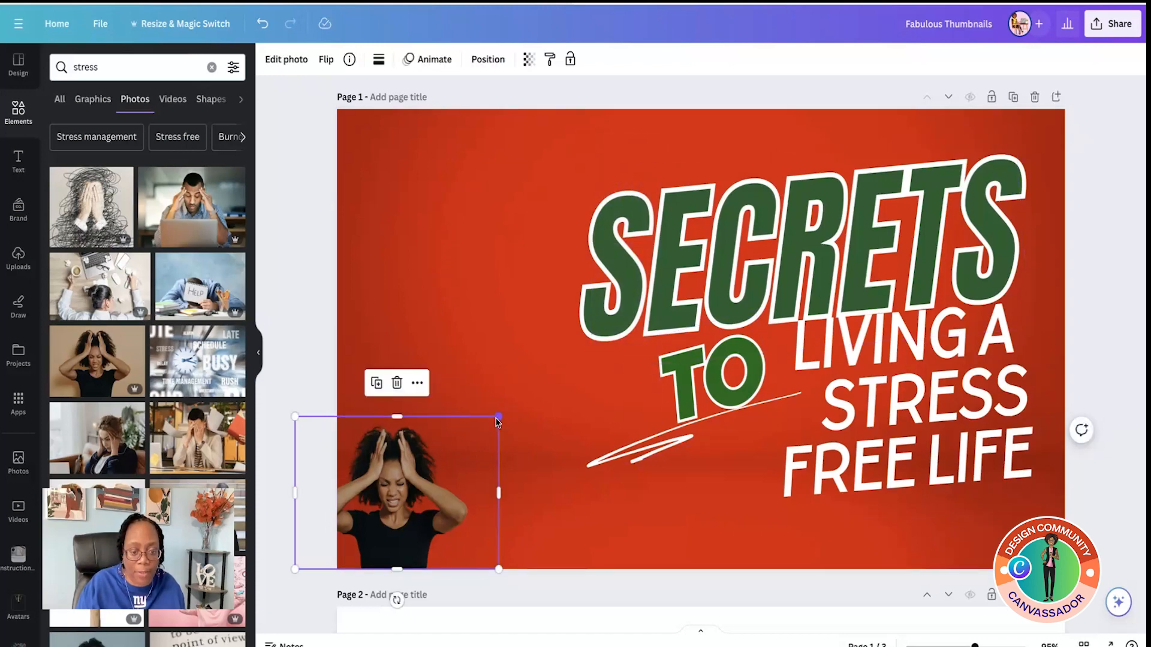
{"action": "left_click_drag", "start_coordinate": [498, 417], "coordinate": [406, 486]}
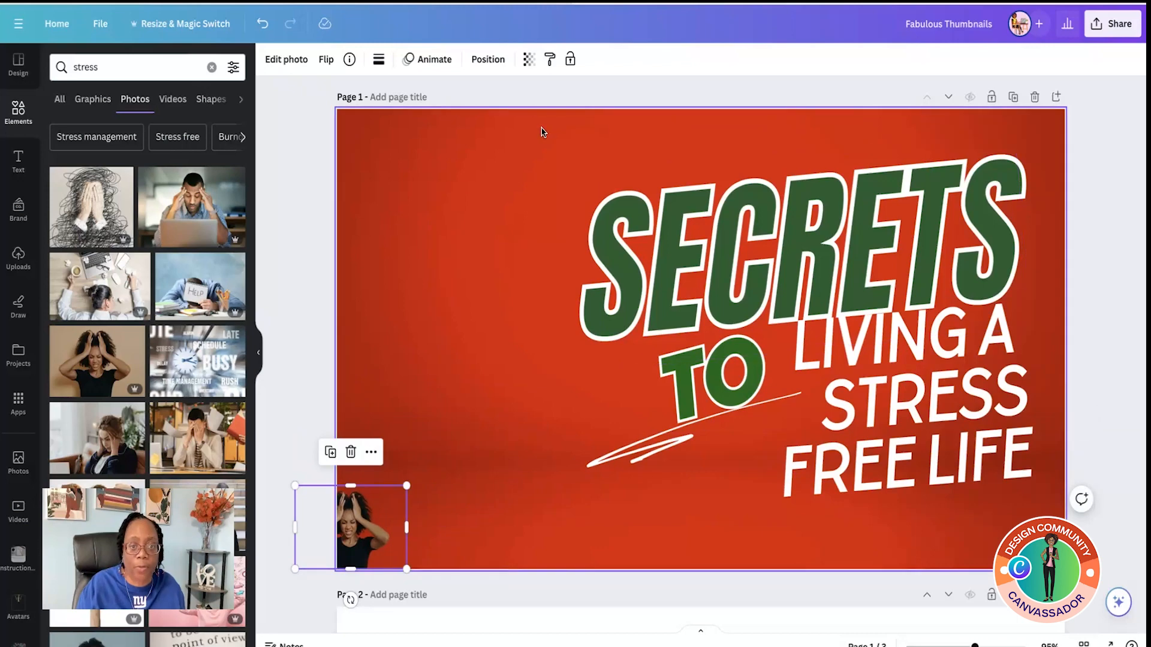
Step: Group all the text with the underline stroke, then scale the group down slightly and move it against the page's right edge
{"action": "left_click_drag", "start_coordinate": [543, 131], "coordinate": [1002, 529]}
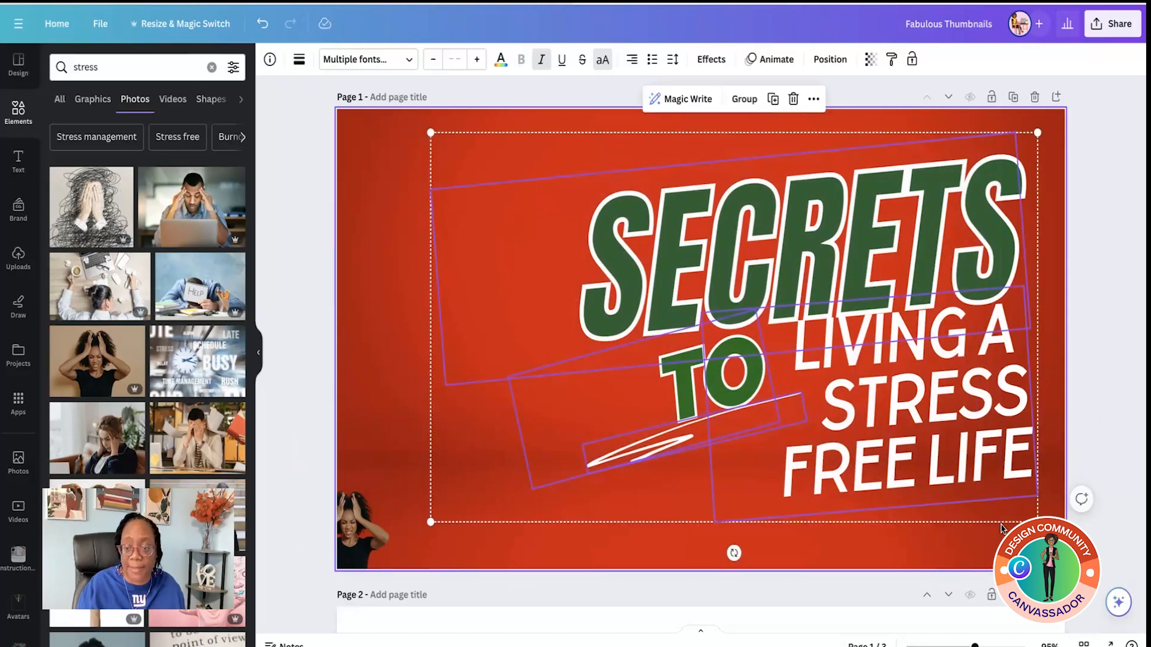
{"action": "left_click", "coordinate": [744, 100]}
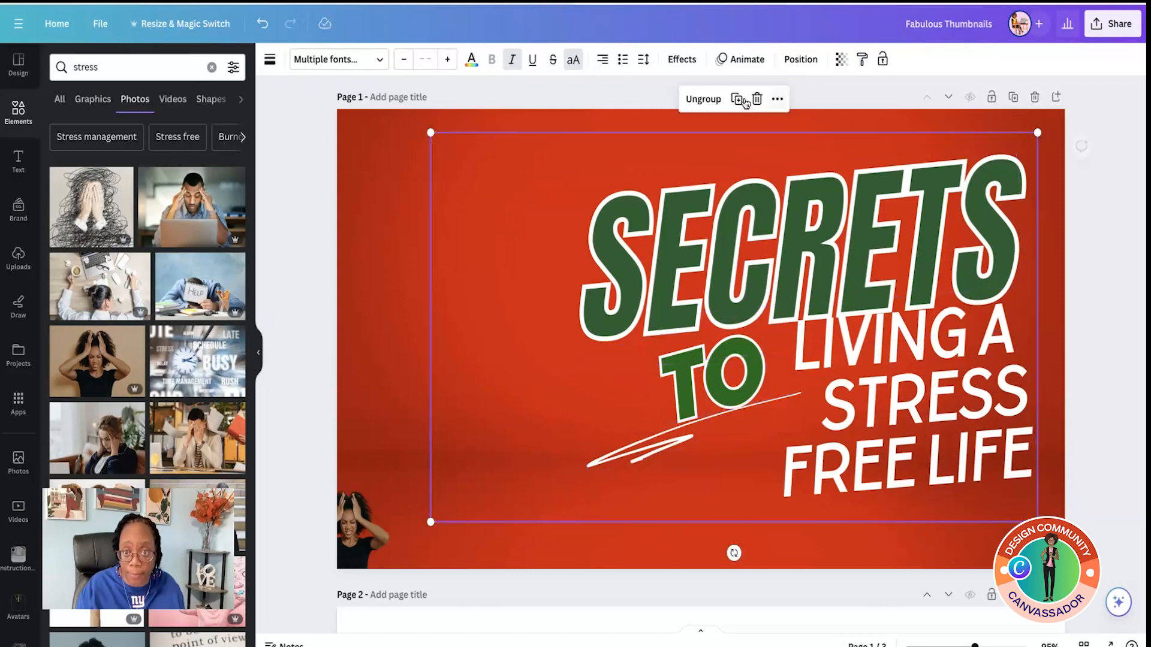
{"action": "left_click_drag", "start_coordinate": [496, 419], "coordinate": [513, 424]}
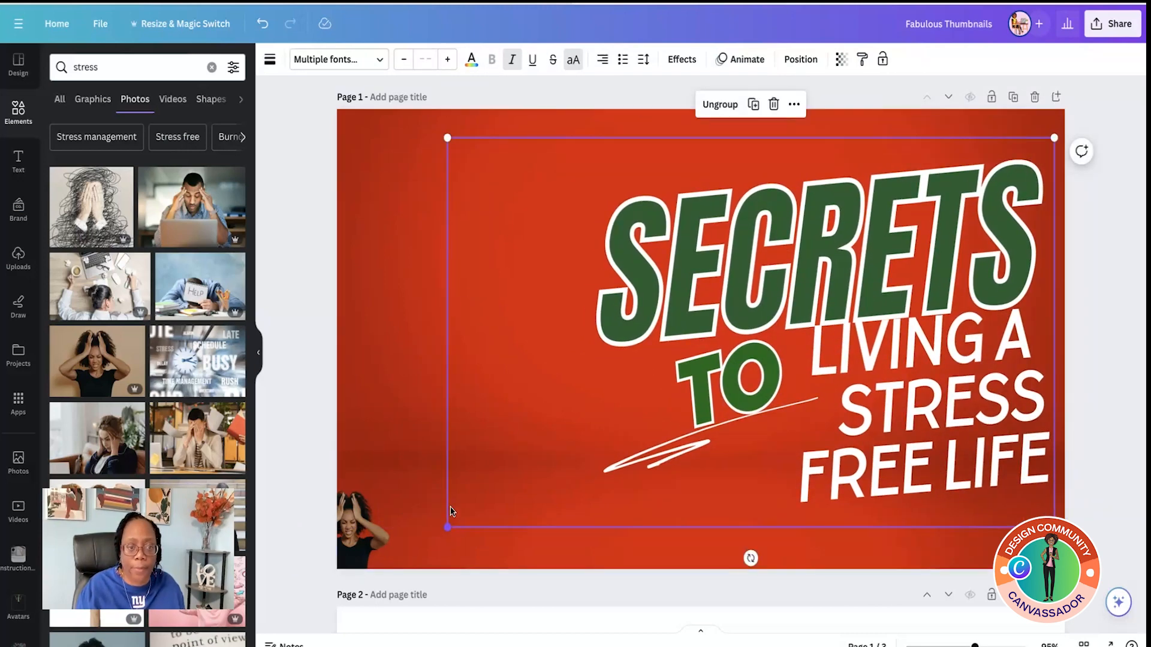
{"action": "left_click_drag", "start_coordinate": [448, 138], "coordinate": [502, 174]}
{"action": "left_click_drag", "start_coordinate": [677, 345], "coordinate": [687, 314]}
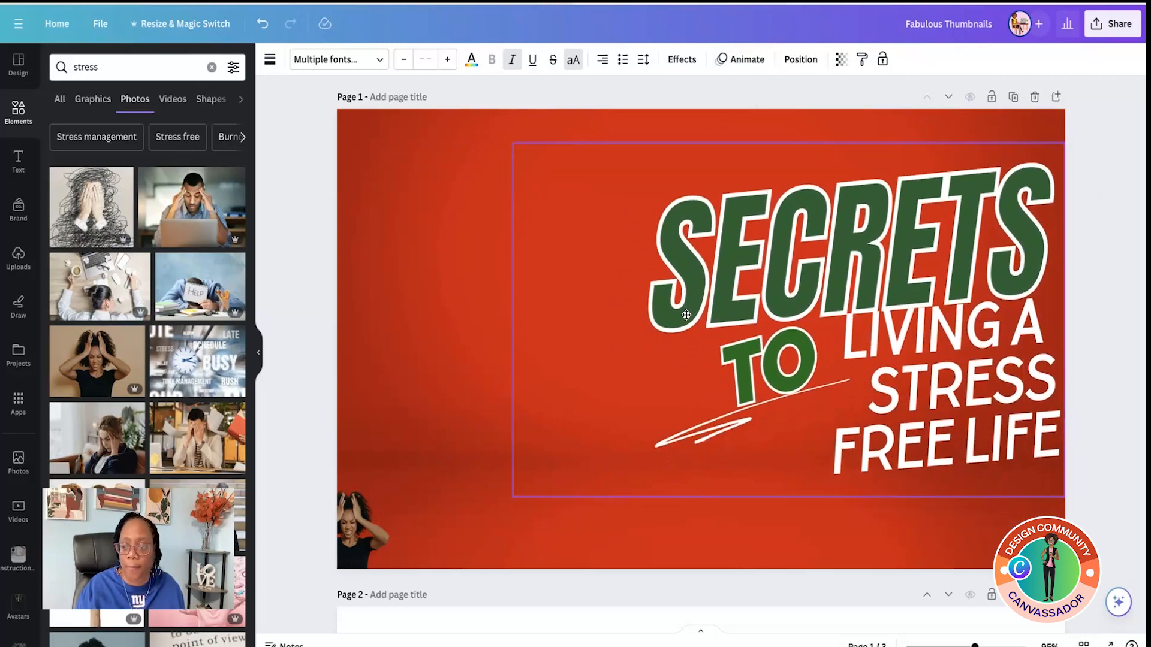
Step: Move the woman's photo up beside the text, enlarge it, and extend its frame down to the page's bottom edge
{"action": "left_click_drag", "start_coordinate": [387, 523], "coordinate": [435, 220]}
{"action": "left_click_drag", "start_coordinate": [468, 276], "coordinate": [630, 473]}
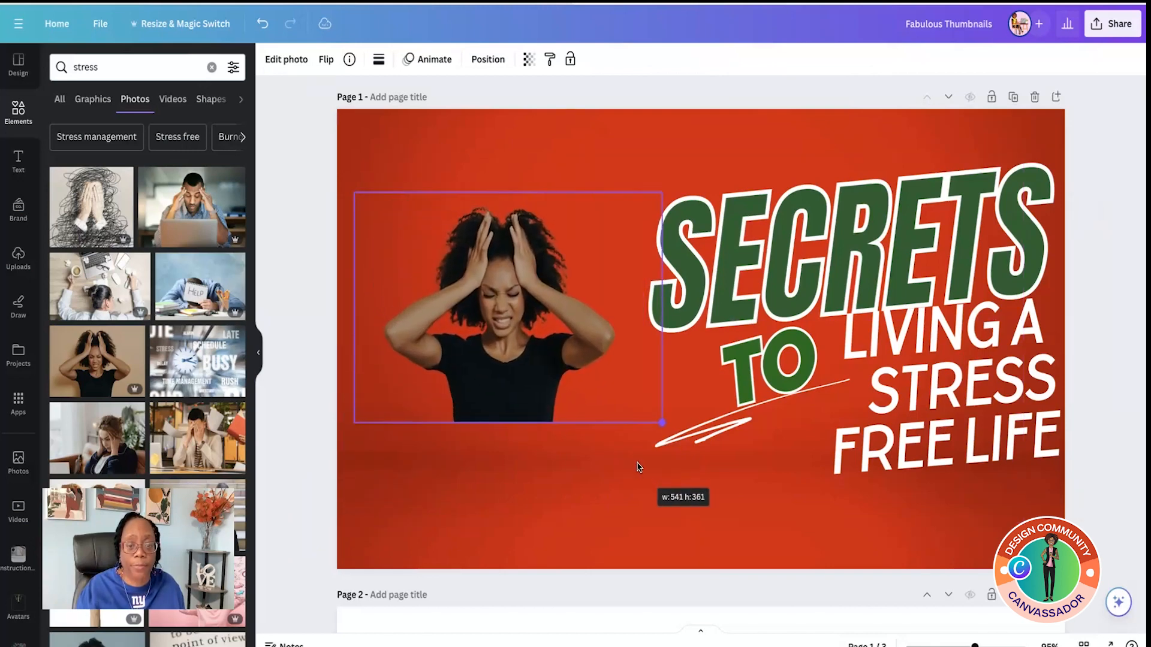
{"action": "left_click_drag", "start_coordinate": [500, 426], "coordinate": [513, 573]}
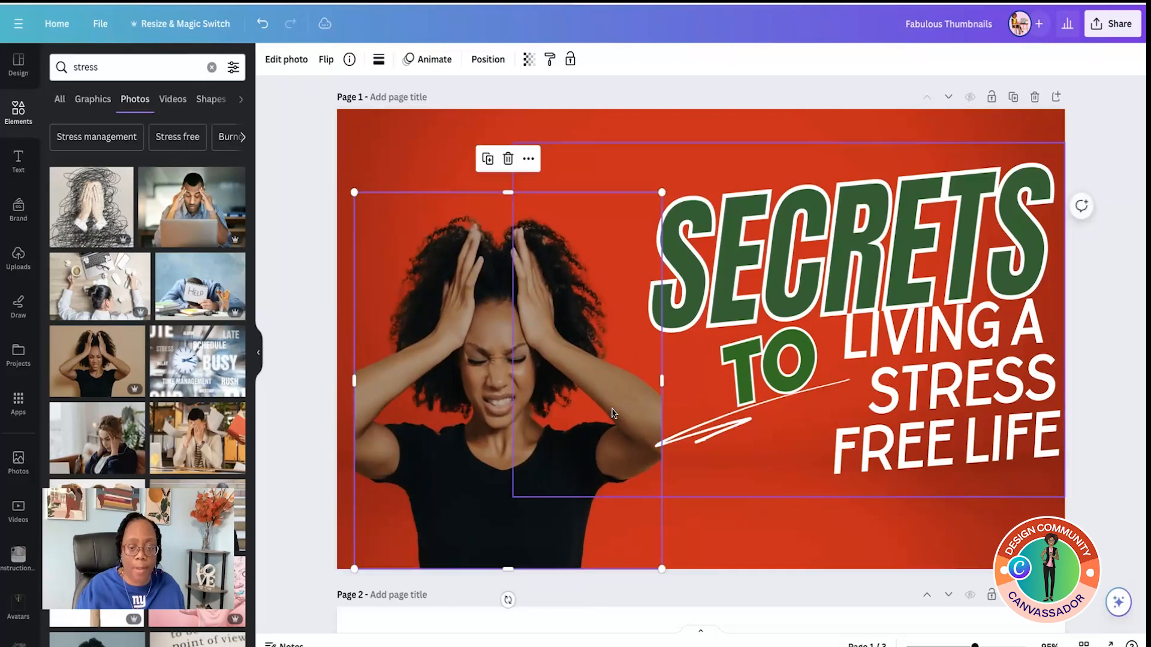
Step: Widen the photo's frame on both sides to reveal her full arms, shifting the photo slightly toward the text
{"action": "left_click_drag", "start_coordinate": [662, 380], "coordinate": [700, 384]}
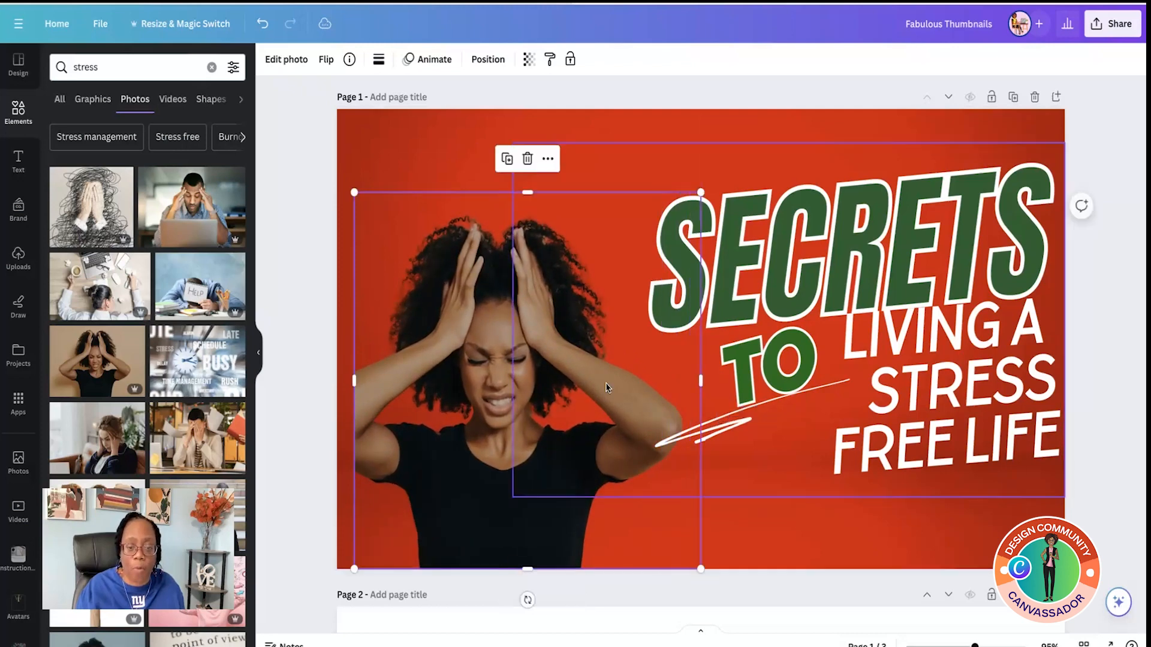
{"action": "left_click_drag", "start_coordinate": [607, 387], "coordinate": [630, 386]}
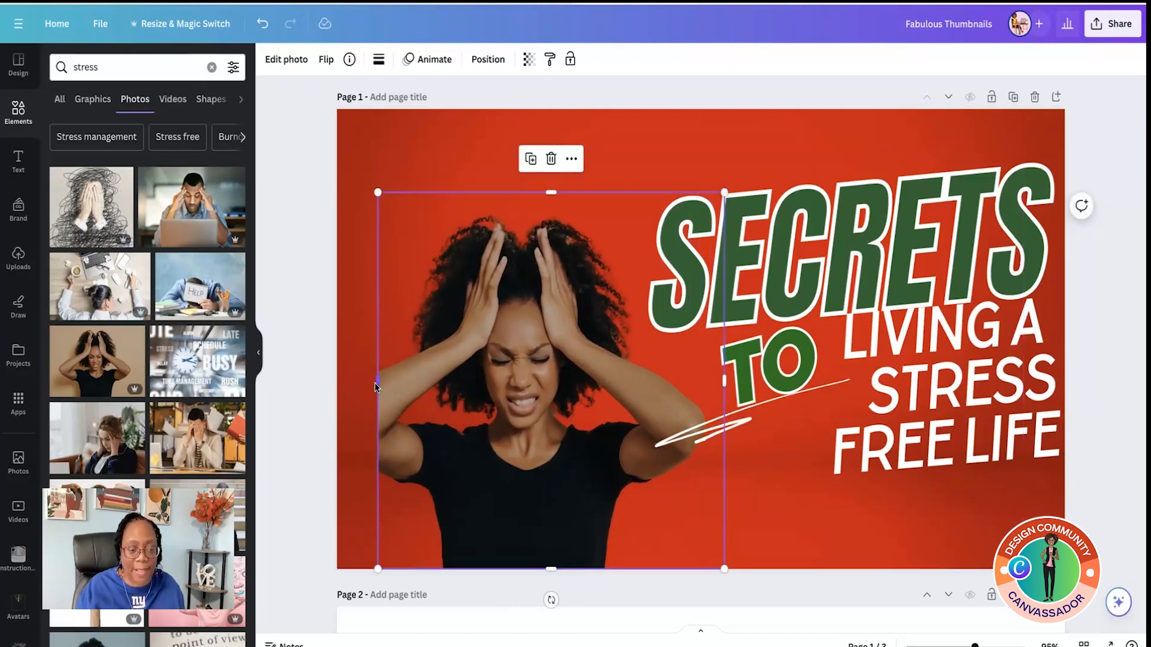
{"action": "left_click_drag", "start_coordinate": [376, 387], "coordinate": [337, 390]}
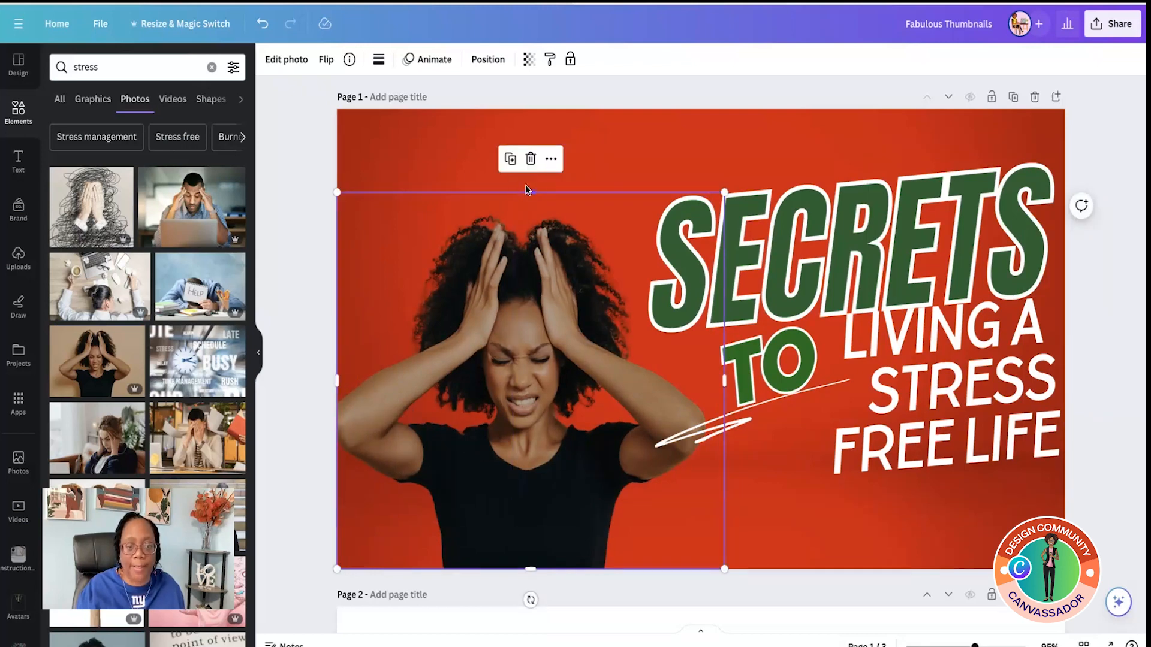
{"action": "mouse_move", "coordinate": [723, 191]}
{"action": "left_mouse_down"}
{"action": "mouse_move", "coordinate": [742, 175]}
{"action": "mouse_move", "coordinate": [726, 190]}
{"action": "left_mouse_up"}
Step: Move the grouped title text and underline up close to the page's top edge
{"action": "left_click_drag", "start_coordinate": [829, 254], "coordinate": [824, 222]}
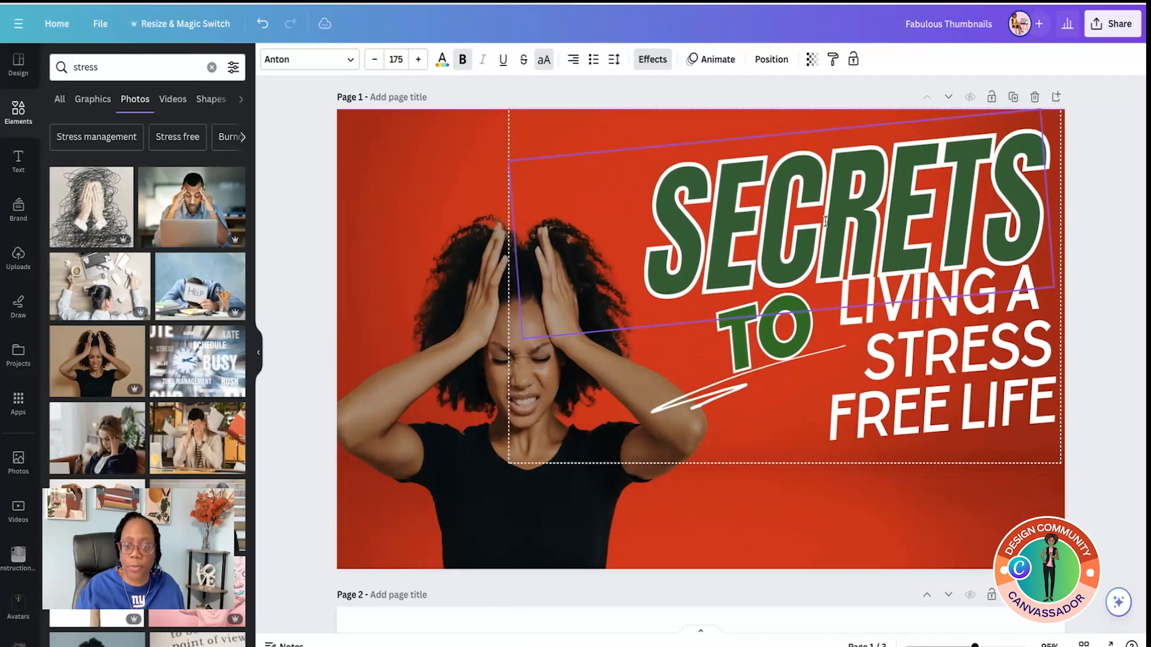
{"action": "left_click", "coordinate": [542, 509]}
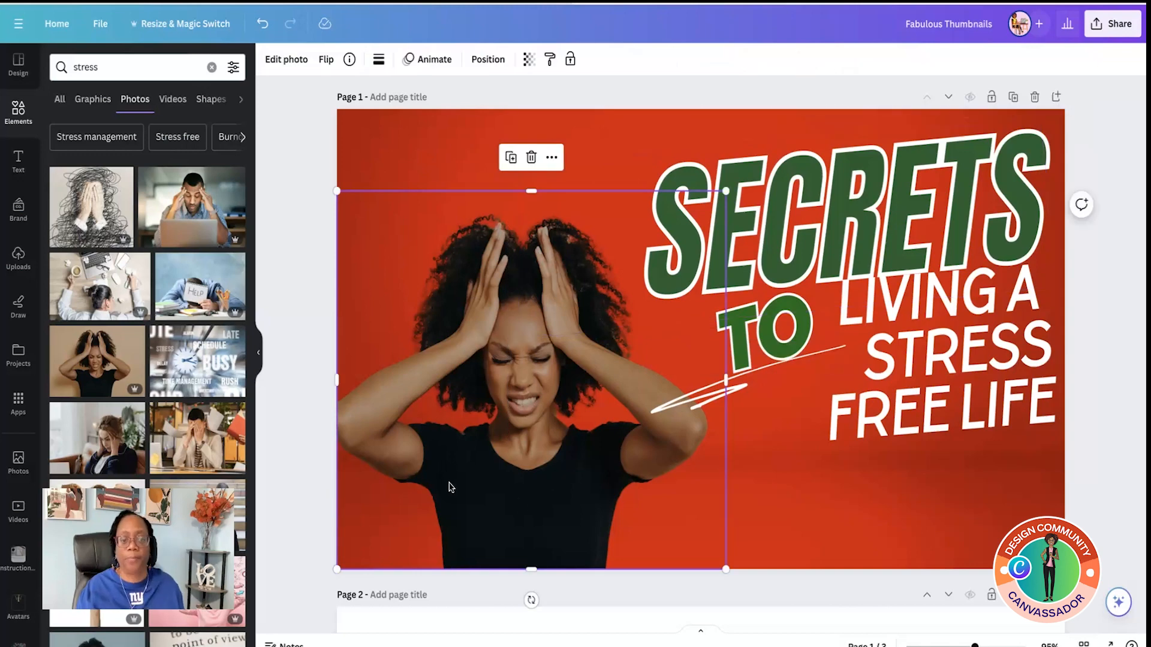
{"action": "left_click", "coordinate": [759, 480]}
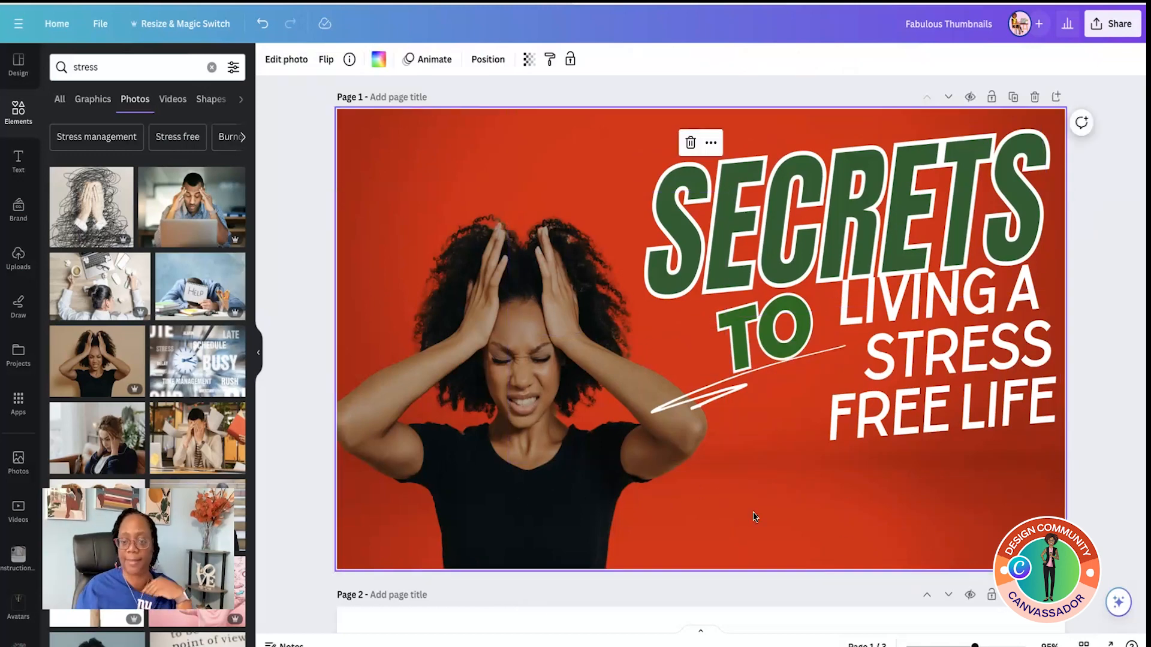
Step: Search the elements library for "texture" and limit the results to graphics
{"action": "left_click", "coordinate": [51, 66]}
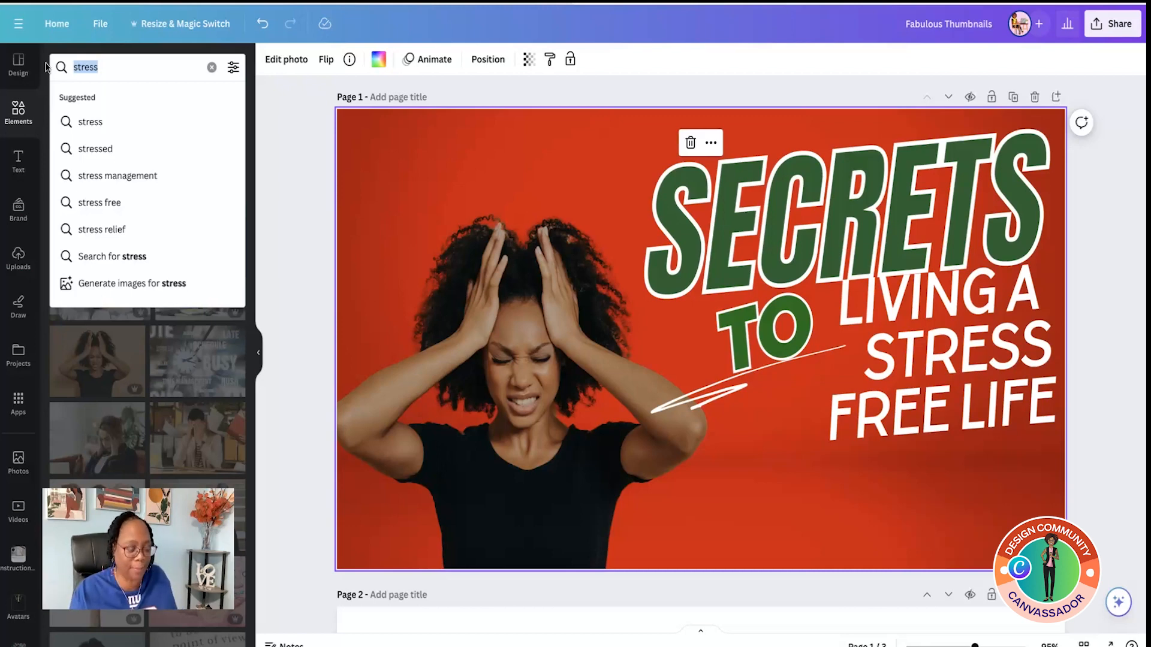
{"action": "type", "text": "texture"}
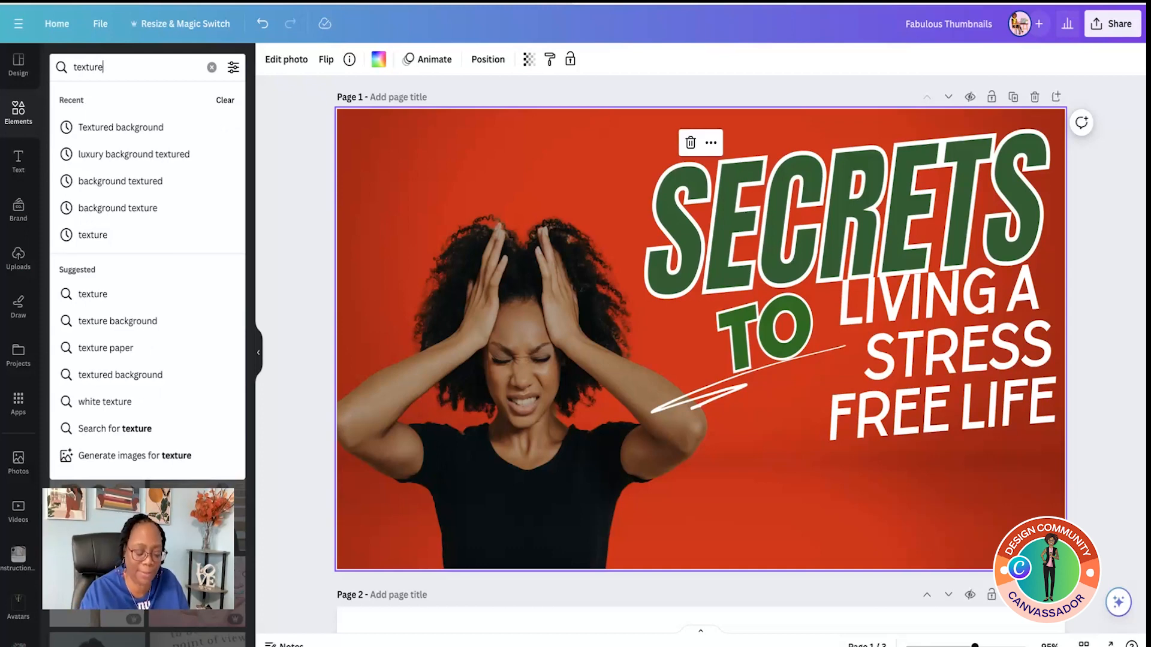
{"action": "key", "text": "Return"}
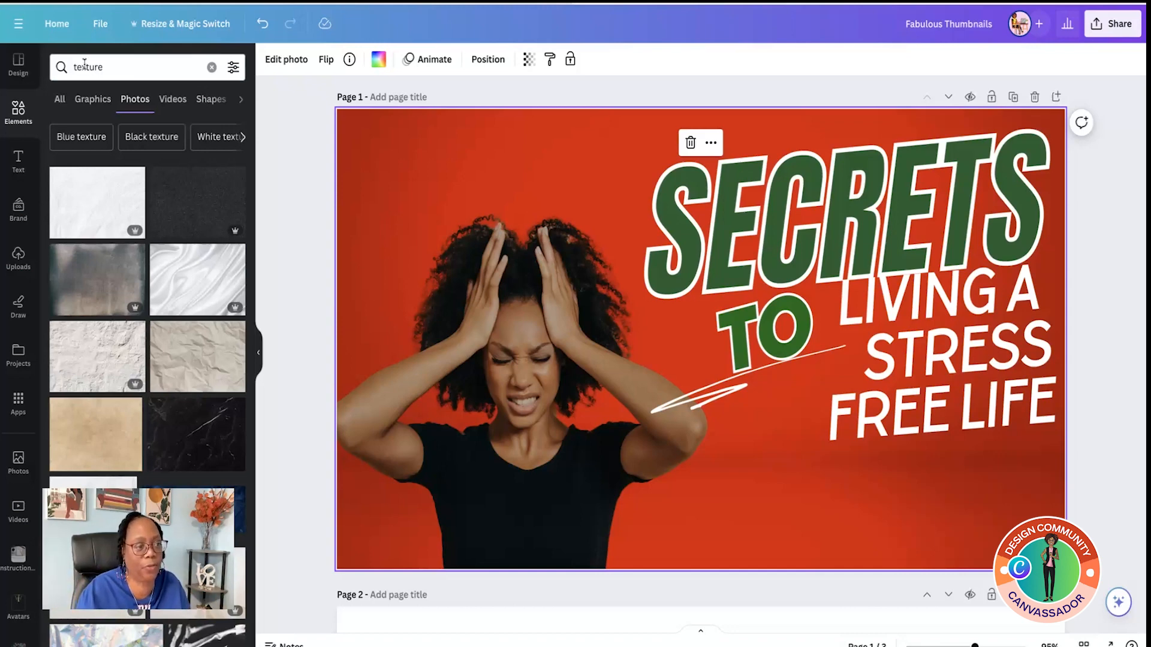
{"action": "left_click", "coordinate": [93, 99]}
{"action": "left_click", "coordinate": [134, 101]}
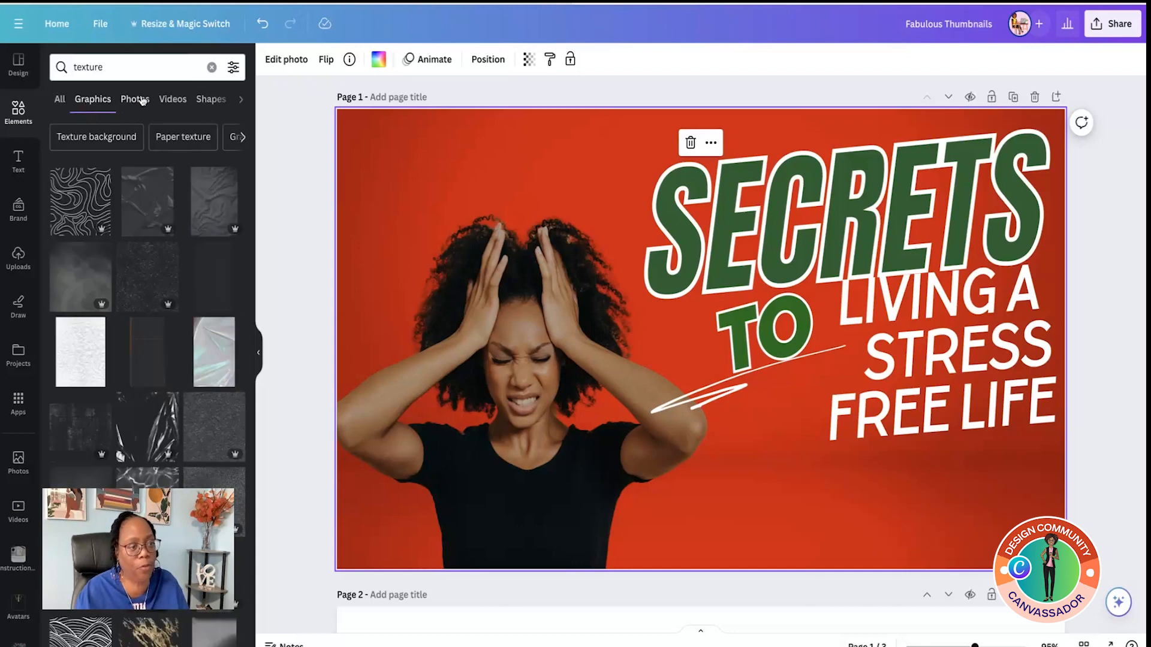
{"action": "left_click", "coordinate": [91, 102]}
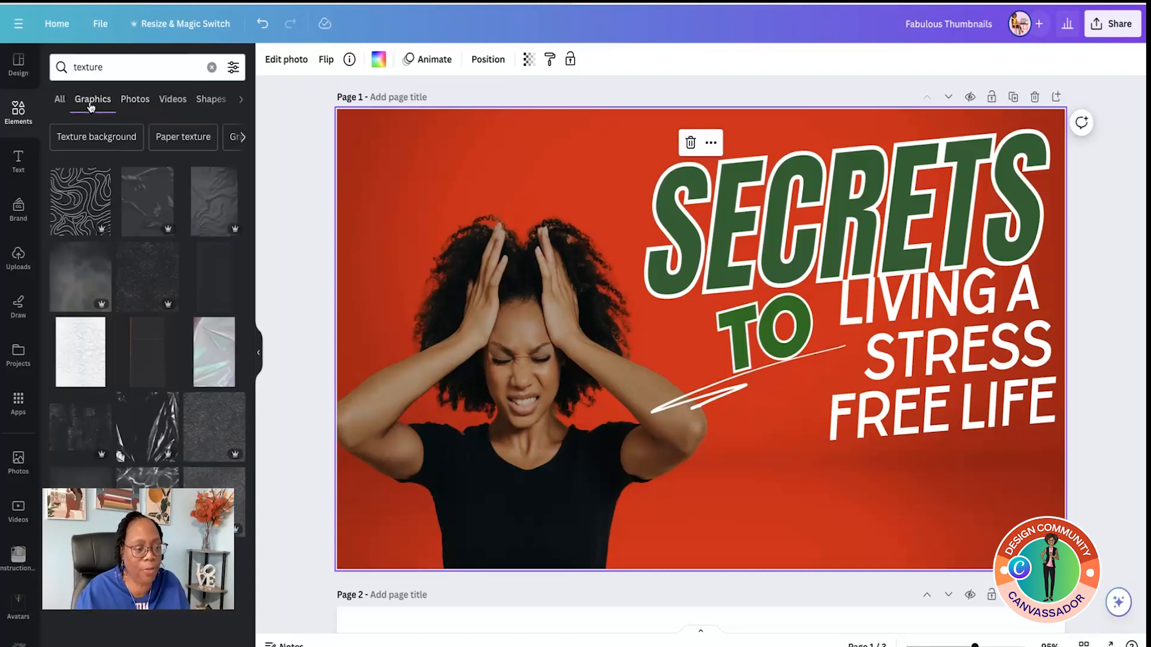
Step: Add the halftone dot texture graphic to page 1 and place it in the page's upper-left corner
{"action": "scroll", "coordinate": [48, 300], "scroll_direction": "down", "scroll_amount": 5}
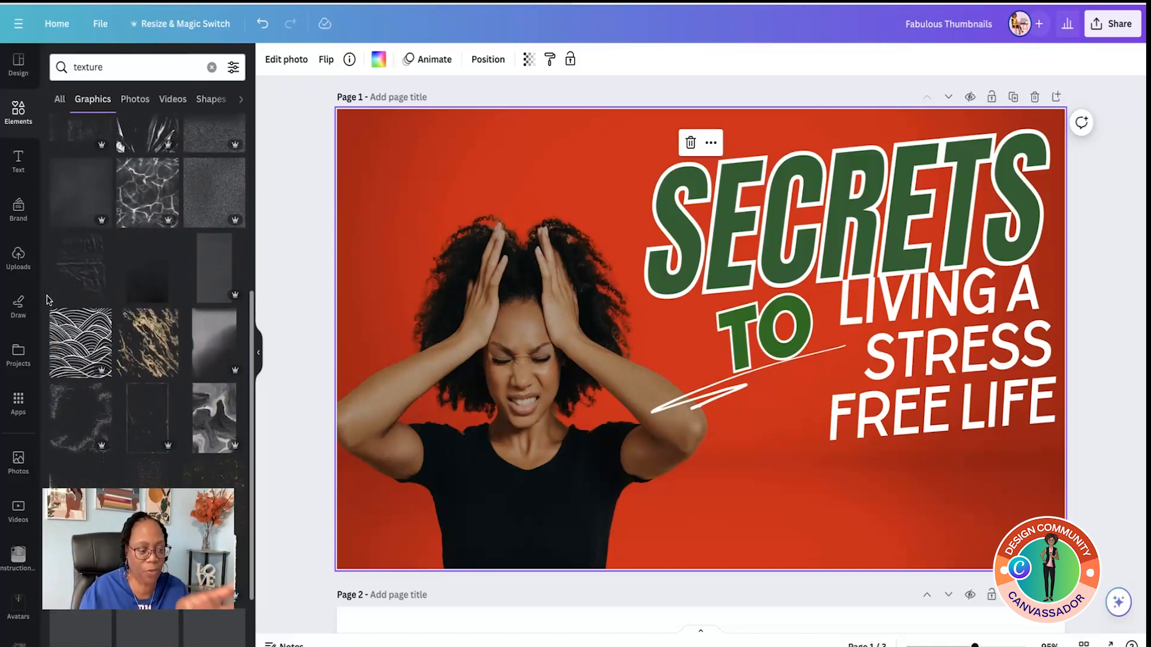
{"action": "scroll", "coordinate": [48, 300], "scroll_direction": "down", "scroll_amount": 2}
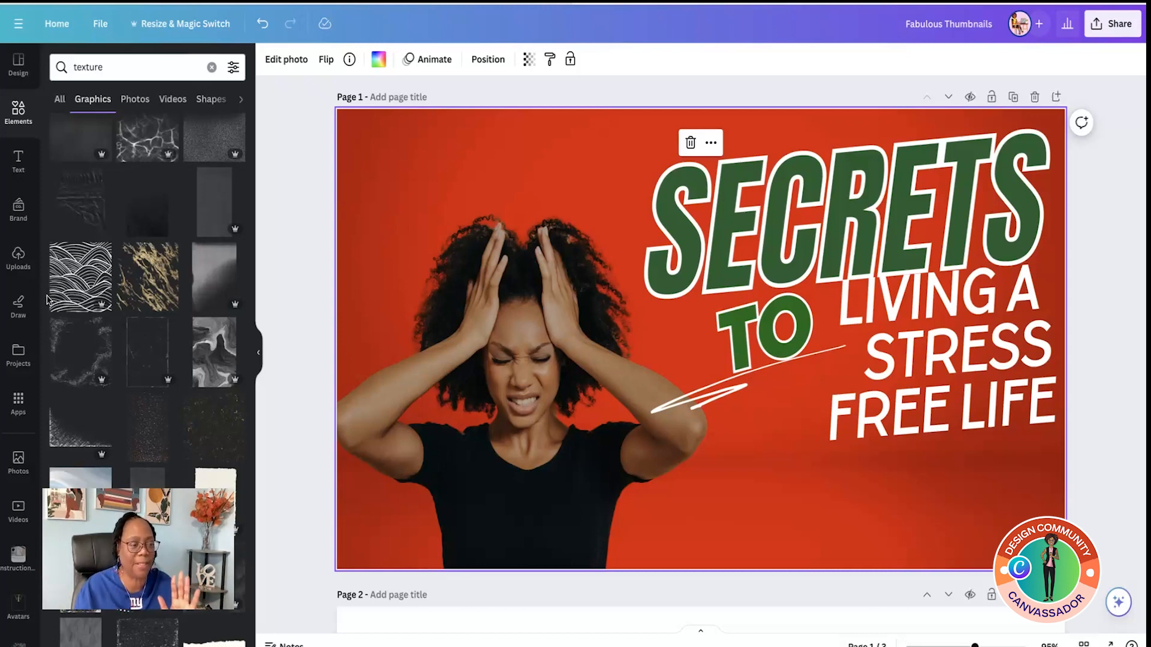
{"action": "scroll", "coordinate": [48, 300], "scroll_direction": "down", "scroll_amount": 5}
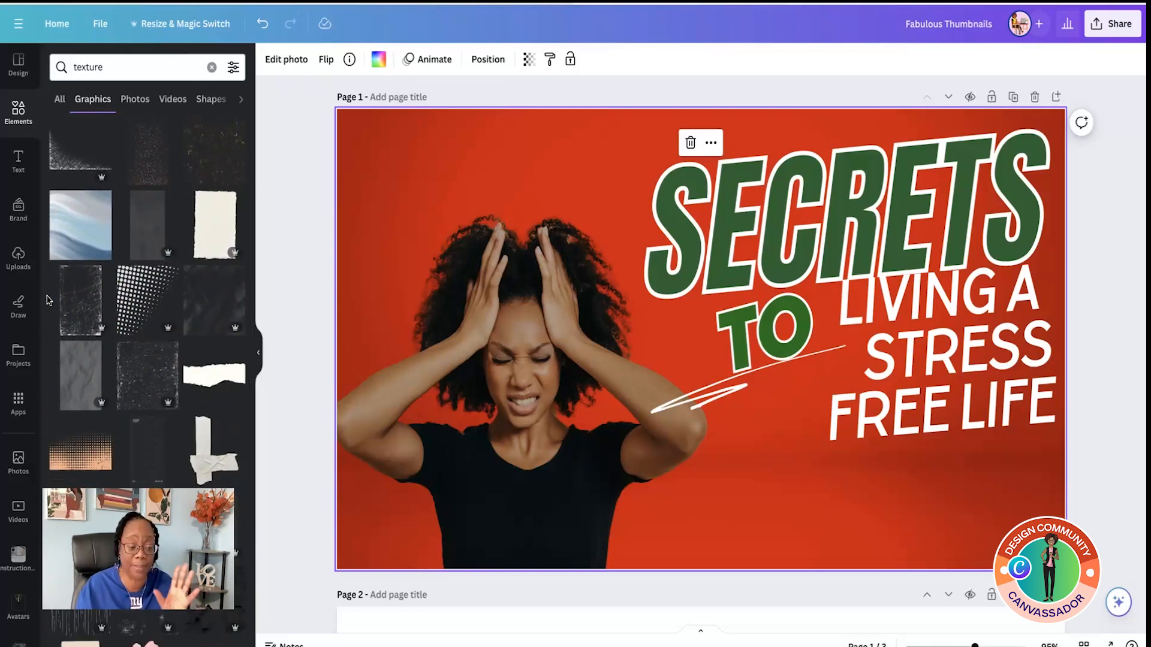
{"action": "left_click", "coordinate": [141, 303]}
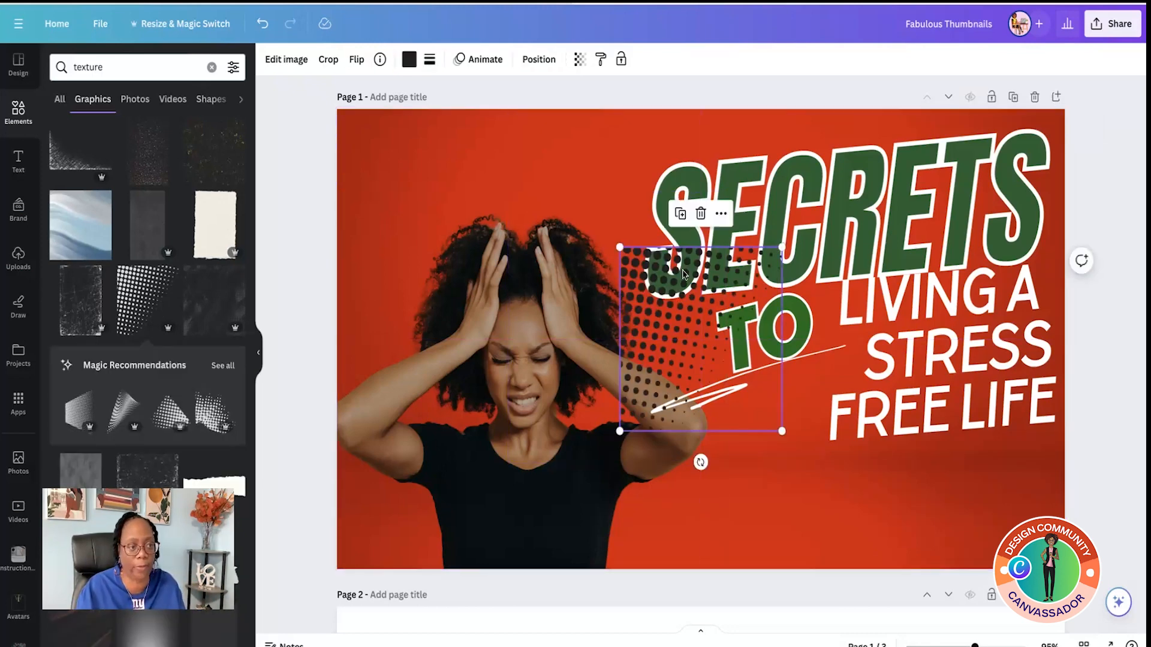
{"action": "left_click_drag", "start_coordinate": [689, 306], "coordinate": [404, 170]}
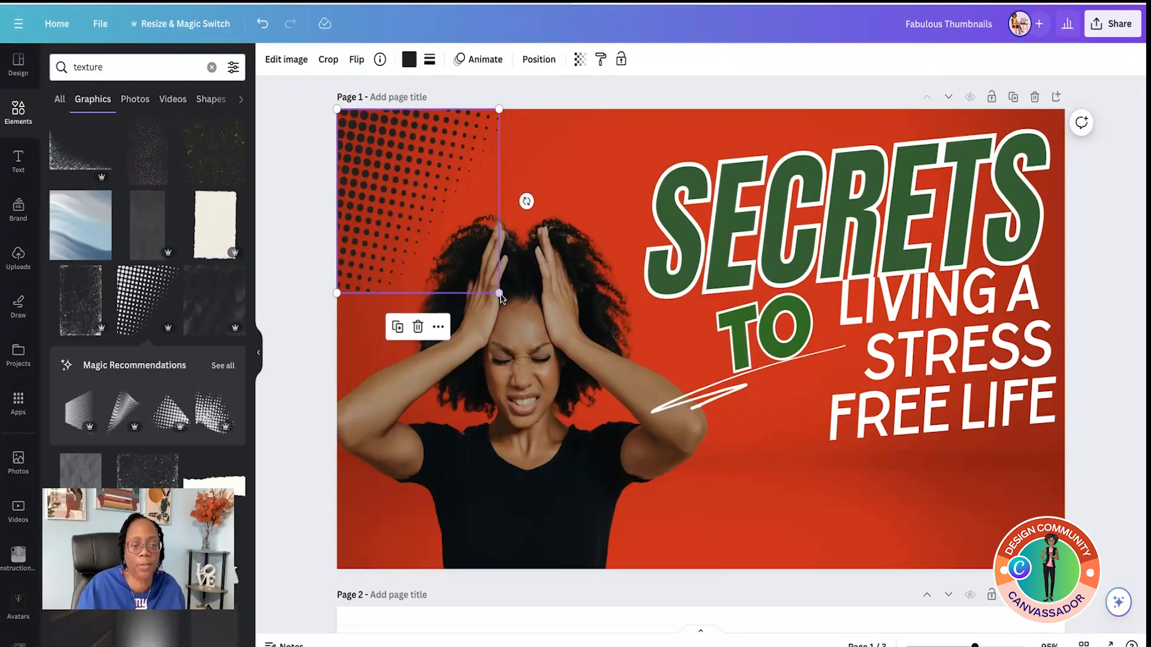
Step: Enlarge the halftone dot graphic until it covers the whole thumbnail, extending past the page's right and bottom edges
{"action": "left_click_drag", "start_coordinate": [500, 293], "coordinate": [1056, 613]}
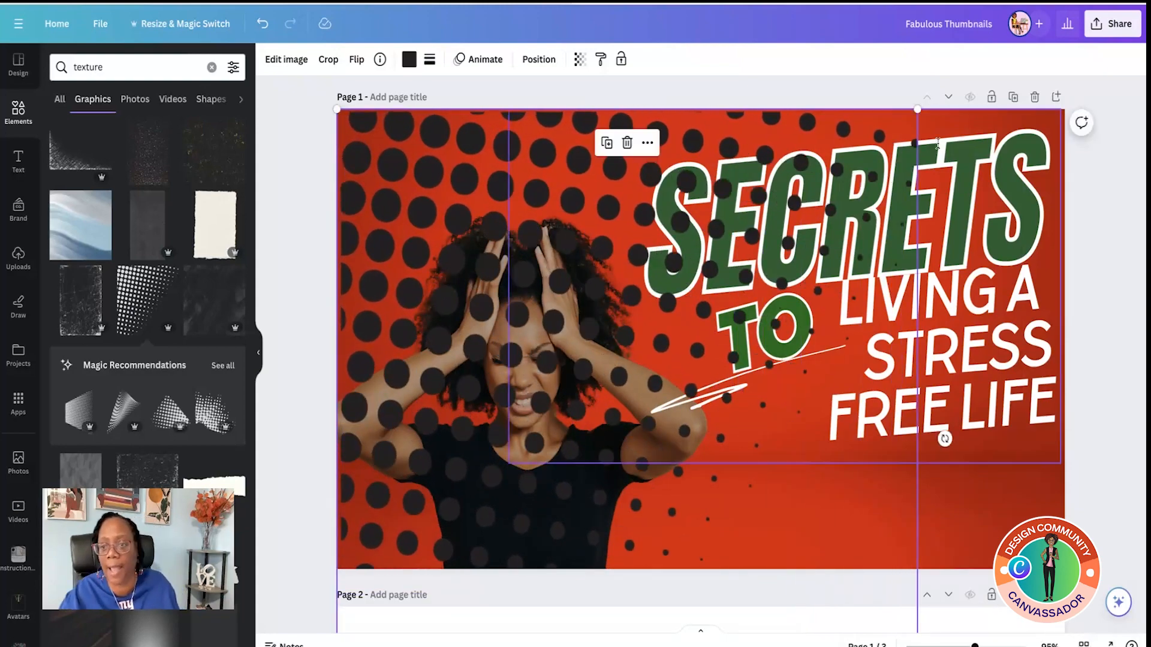
{"action": "left_click_drag", "start_coordinate": [917, 110], "coordinate": [1130, 166]}
{"action": "scroll", "coordinate": [890, 233], "scroll_direction": "down", "scroll_amount": 4}
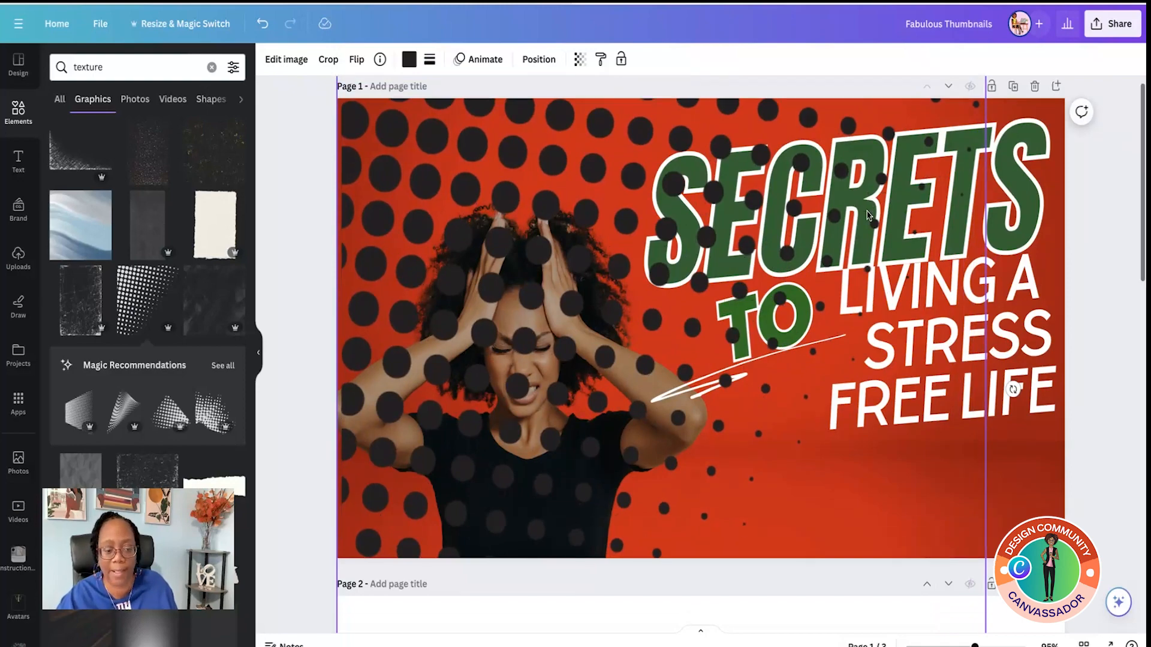
{"action": "left_click_drag", "start_coordinate": [986, 563], "coordinate": [1108, 592]}
{"action": "scroll", "coordinate": [912, 353], "scroll_direction": "up", "scroll_amount": 4}
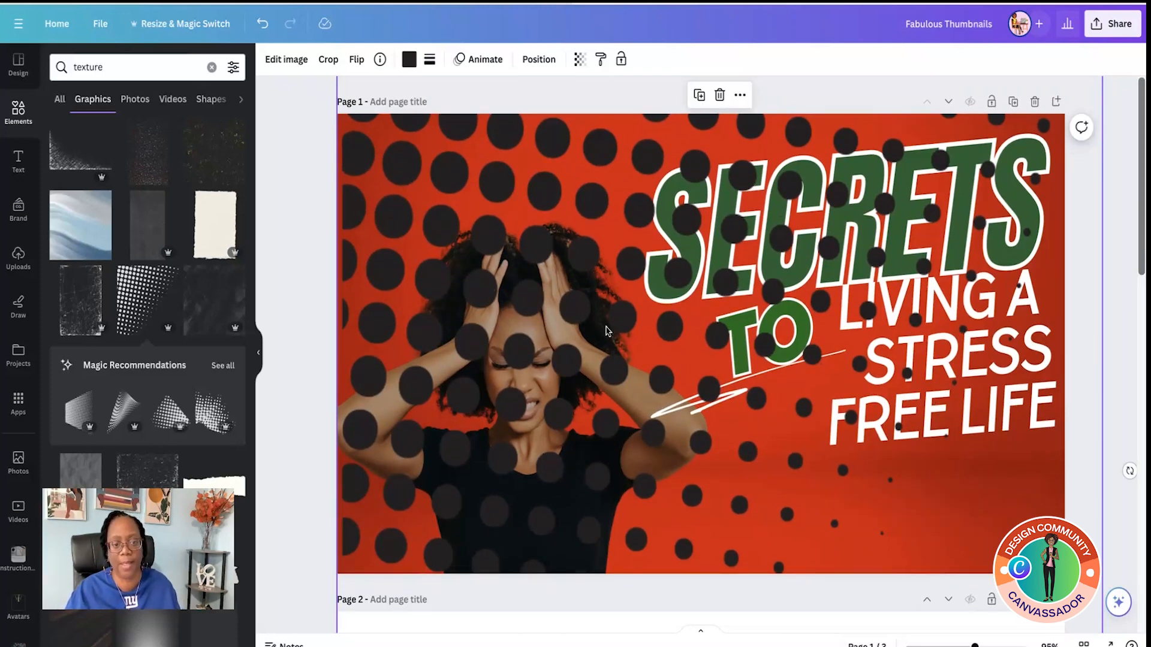
{"action": "scroll", "coordinate": [616, 302], "scroll_direction": "down", "scroll_amount": 1}
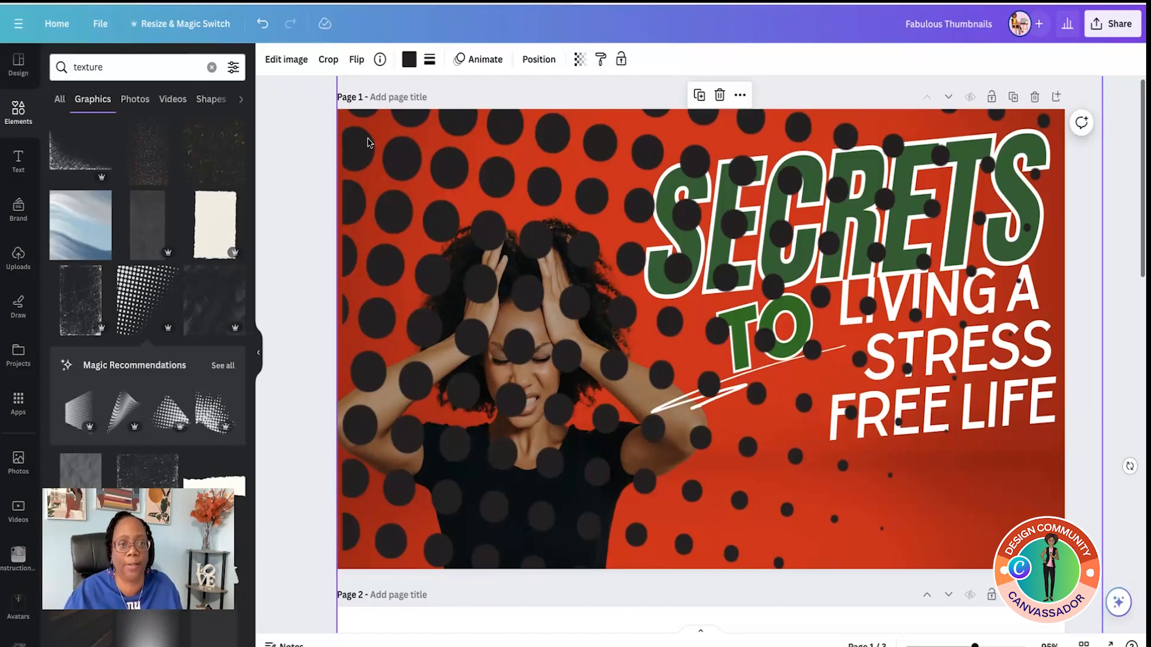
{"action": "scroll", "coordinate": [549, 123], "scroll_direction": "down", "scroll_amount": 1}
{"action": "scroll", "coordinate": [557, 108], "scroll_direction": "up", "scroll_amount": 1}
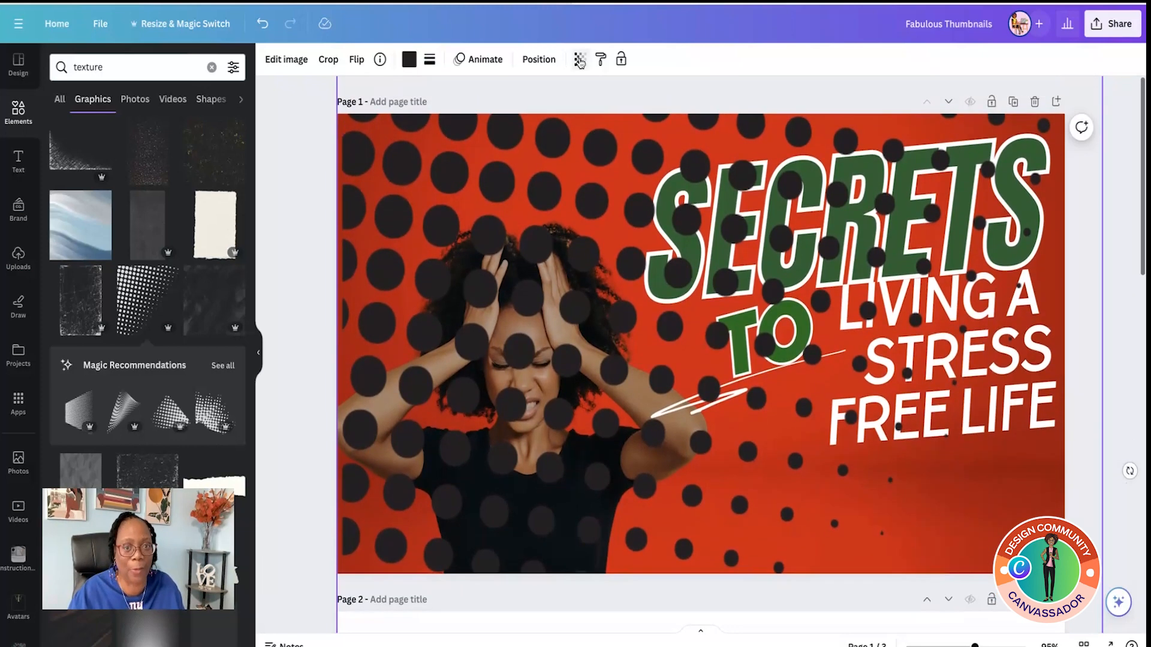
Step: Set the halftone dot graphic's transparency to 12
{"action": "left_click", "coordinate": [579, 59]}
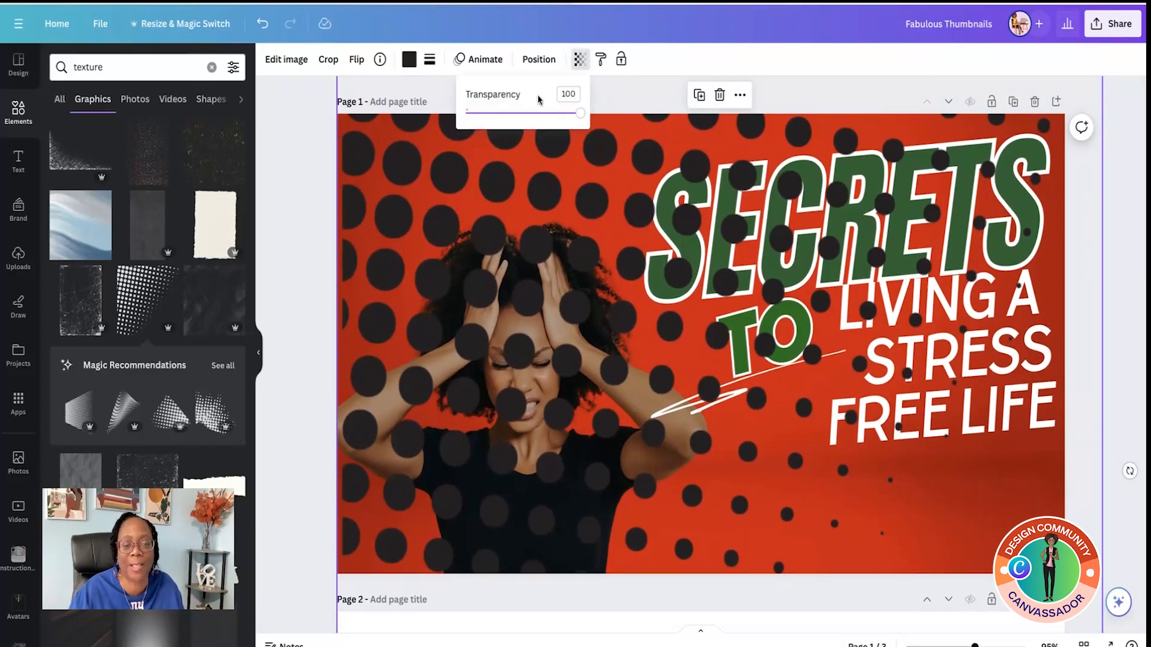
{"action": "left_click_drag", "start_coordinate": [577, 118], "coordinate": [479, 128]}
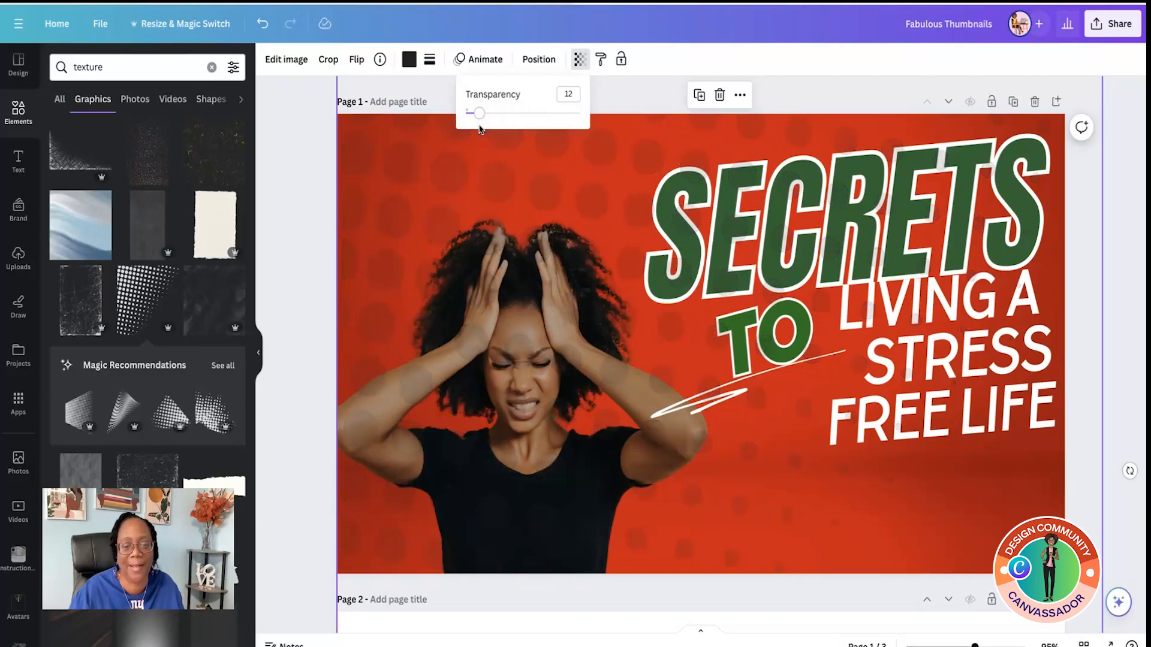
{"action": "scroll", "coordinate": [456, 392], "scroll_direction": "down", "scroll_amount": 1}
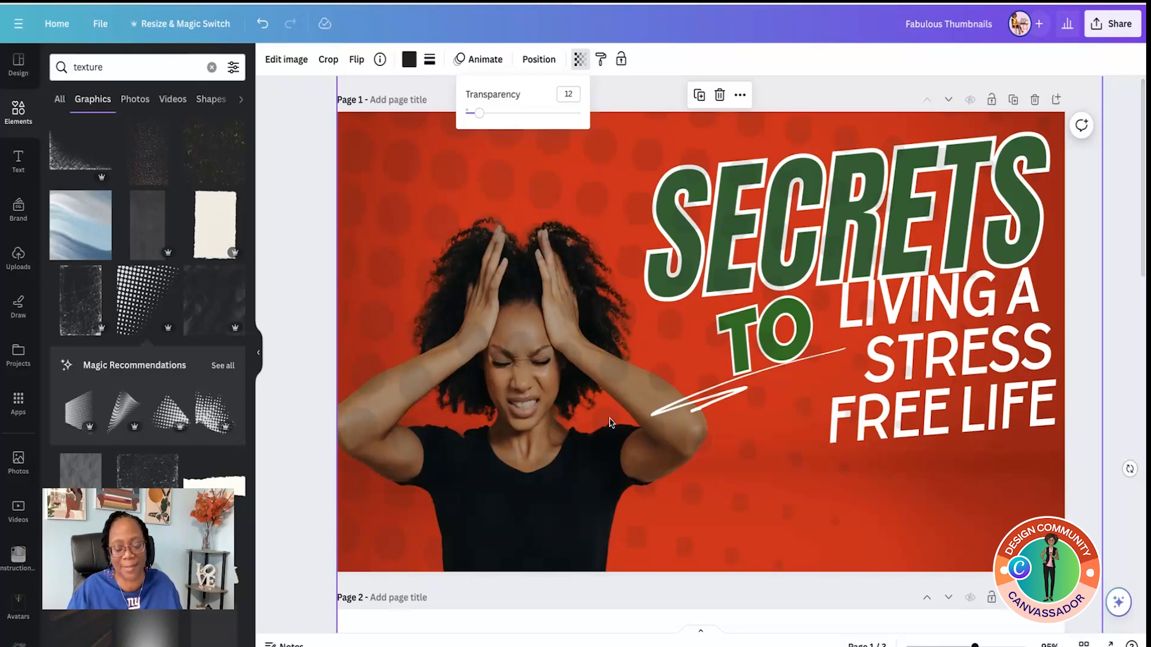
Step: Send the halftone dot graphic to the back, behind the woman's photo and the title text
{"action": "right_click", "coordinate": [417, 214]}
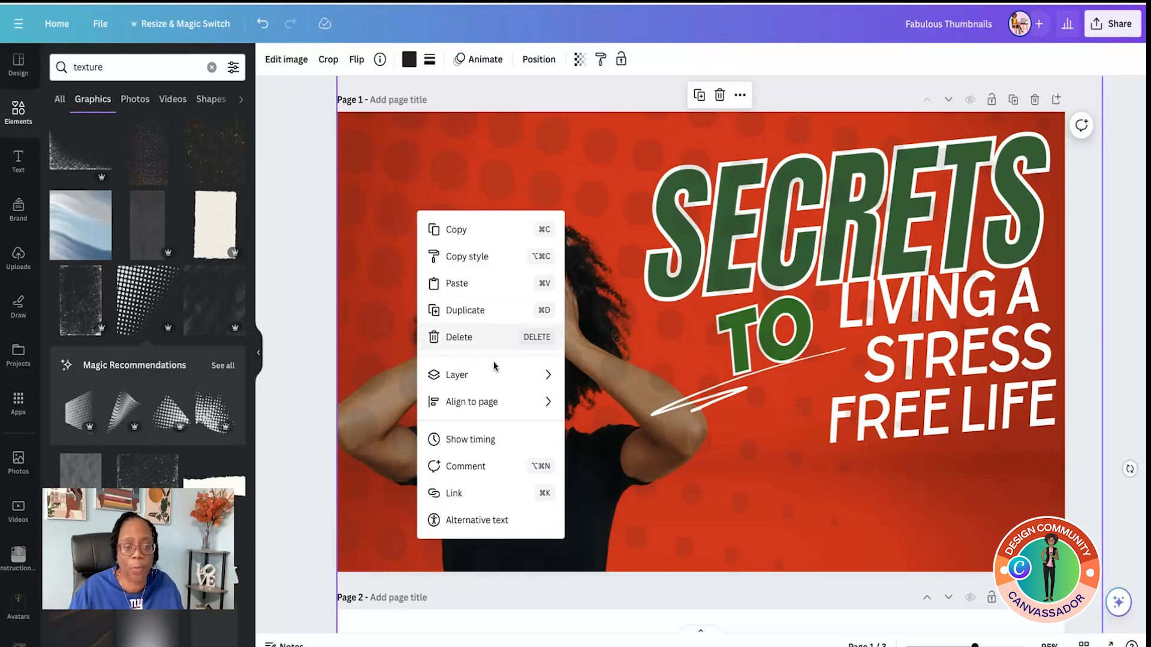
{"action": "mouse_move", "coordinate": [502, 377]}
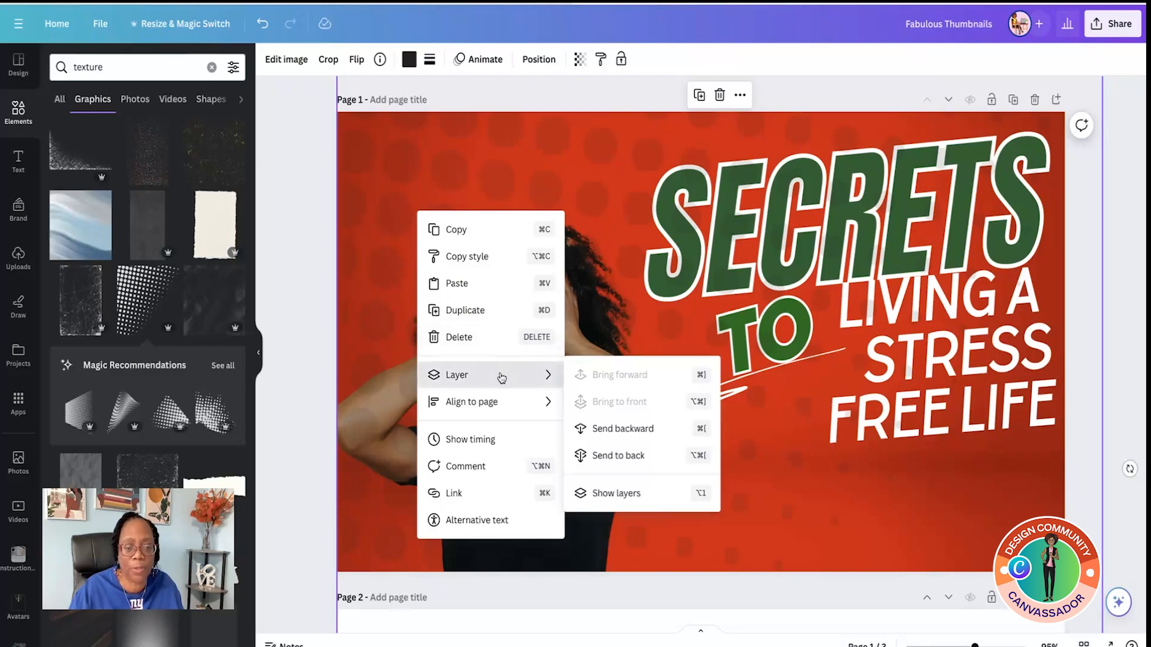
{"action": "left_click", "coordinate": [639, 462]}
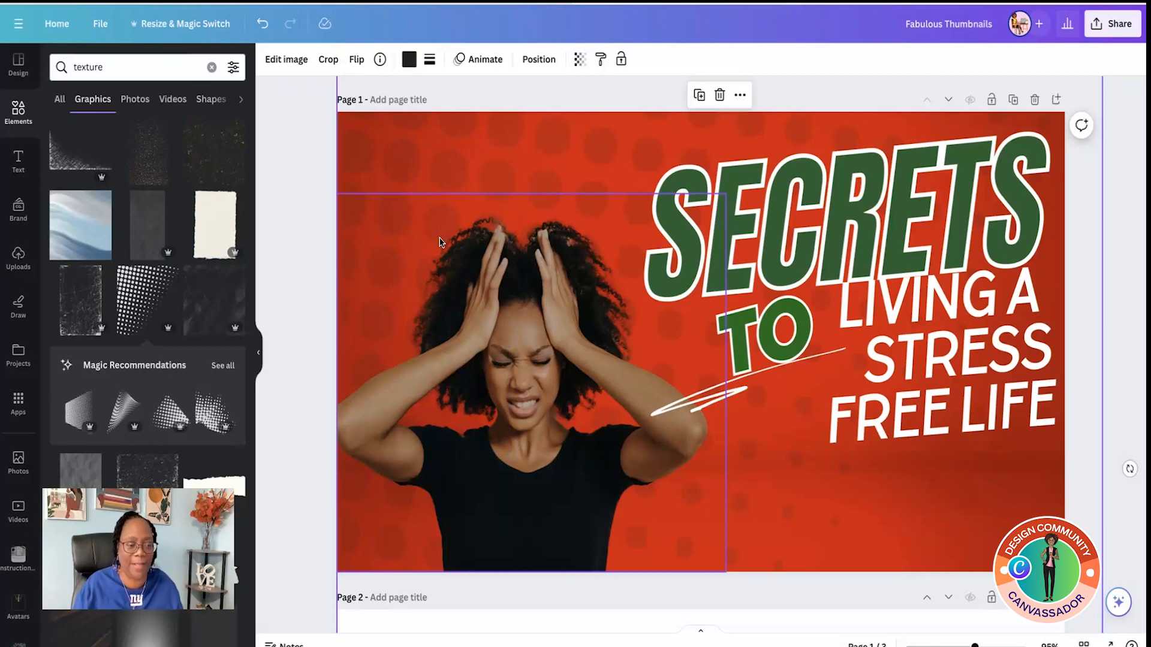
Step: Look through the similar halftone recommendations and the remaining texture graphics for another design accent
{"action": "scroll", "coordinate": [170, 413], "scroll_direction": "down", "scroll_amount": 1}
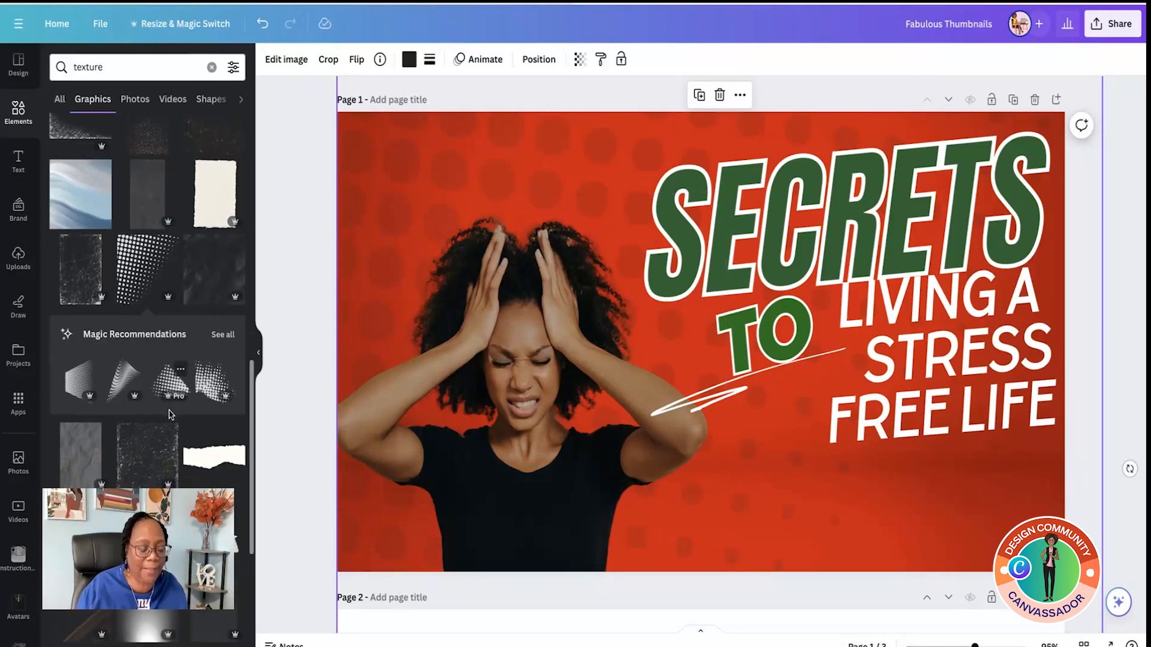
{"action": "scroll", "coordinate": [170, 414], "scroll_direction": "down", "scroll_amount": 2}
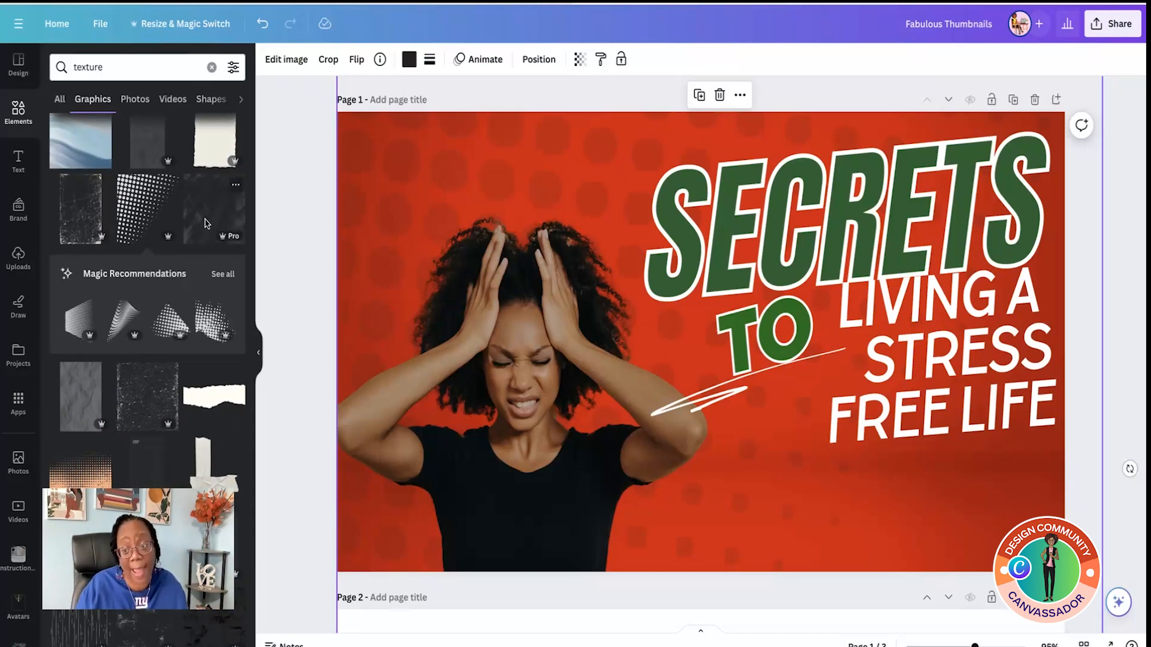
{"action": "left_click", "coordinate": [220, 274]}
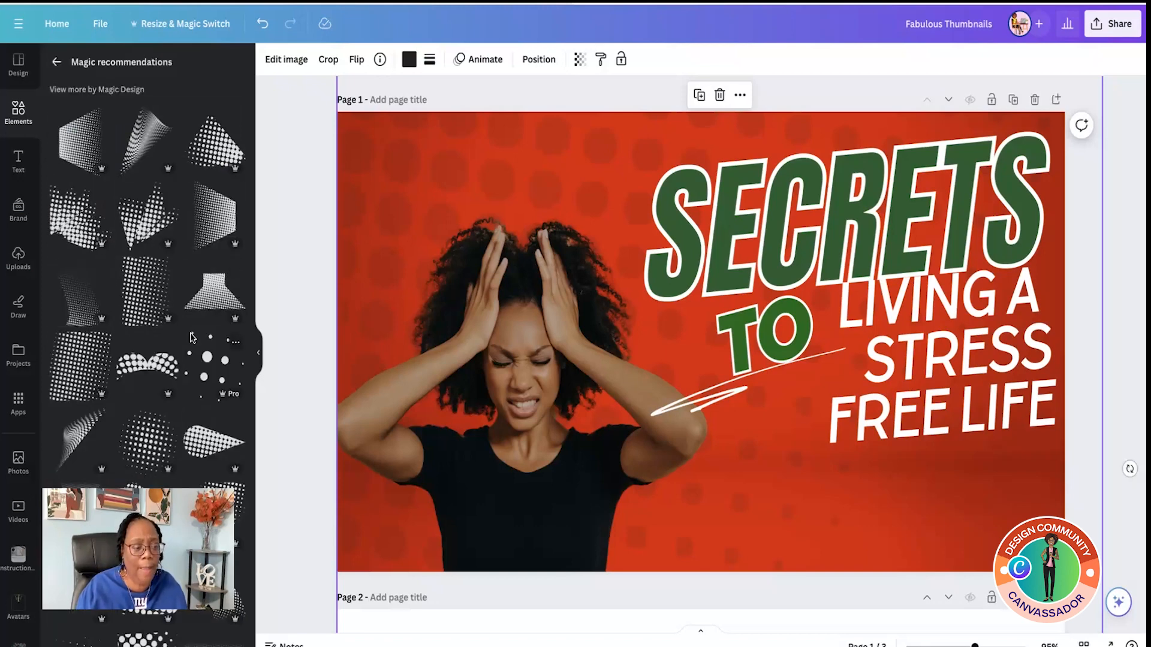
{"action": "scroll", "coordinate": [191, 337], "scroll_direction": "down", "scroll_amount": 1}
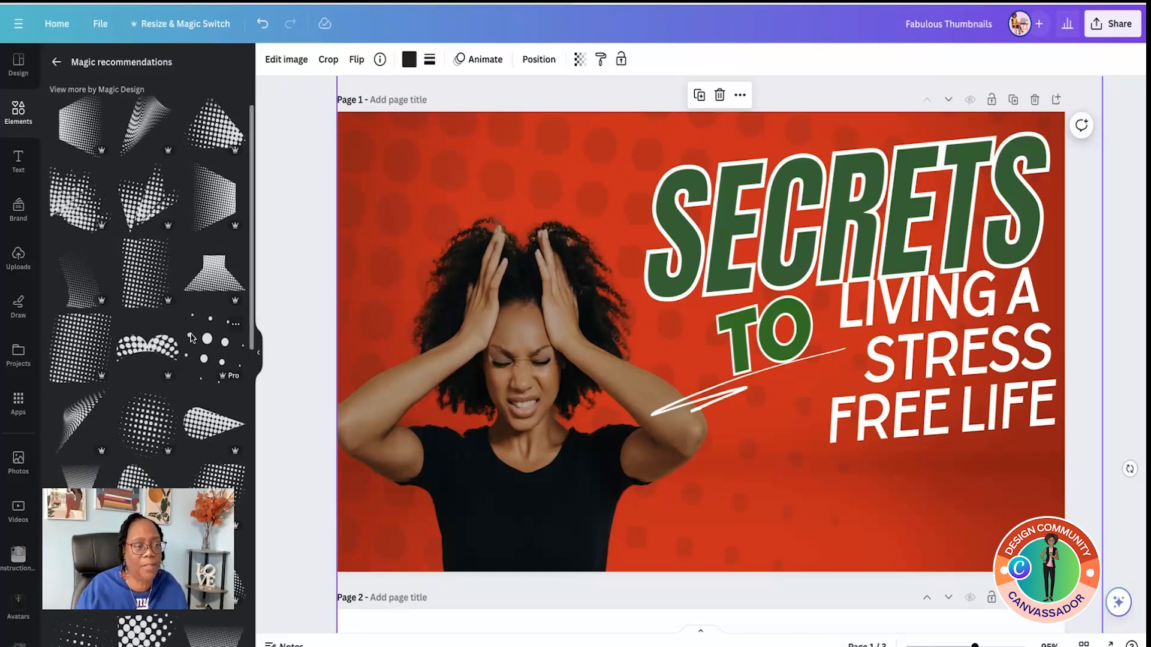
{"action": "left_click", "coordinate": [56, 62]}
{"action": "scroll", "coordinate": [149, 266], "scroll_direction": "down", "scroll_amount": 5}
{"action": "scroll", "coordinate": [150, 266], "scroll_direction": "down", "scroll_amount": 10}
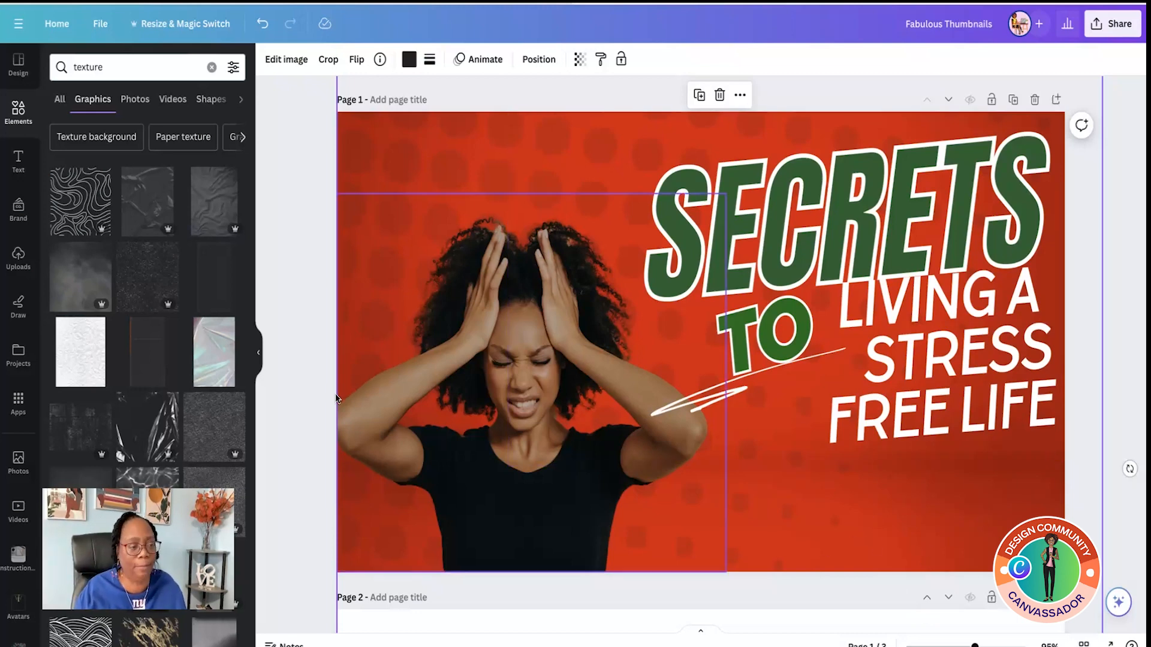
Step: Add the wavy contour-line graphic below the title at the page's lower right and recolor it dark green from the Brilliant Bites palette
{"action": "left_click_drag", "start_coordinate": [73, 208], "coordinate": [939, 492]}
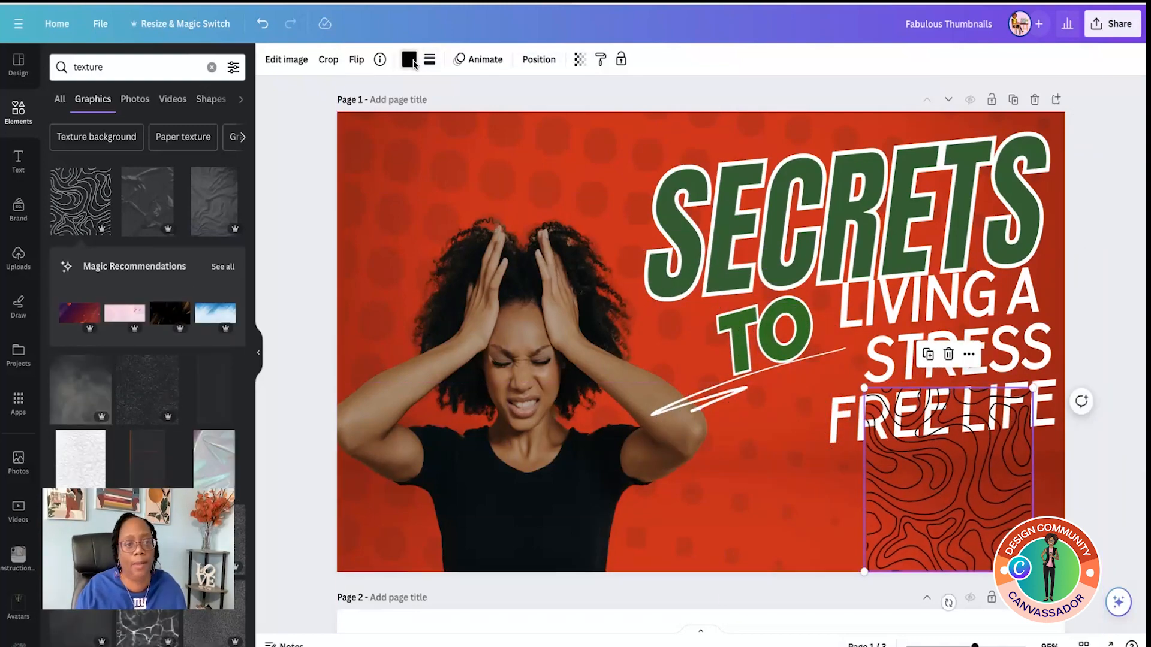
{"action": "left_click", "coordinate": [410, 60]}
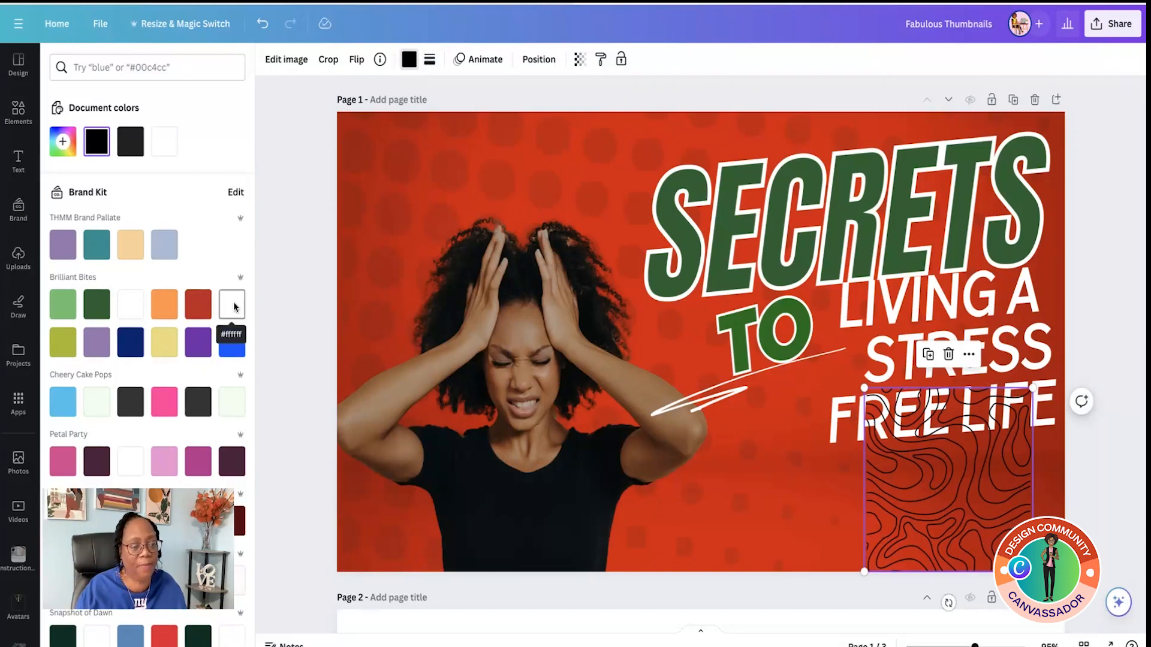
{"action": "left_click", "coordinate": [97, 304]}
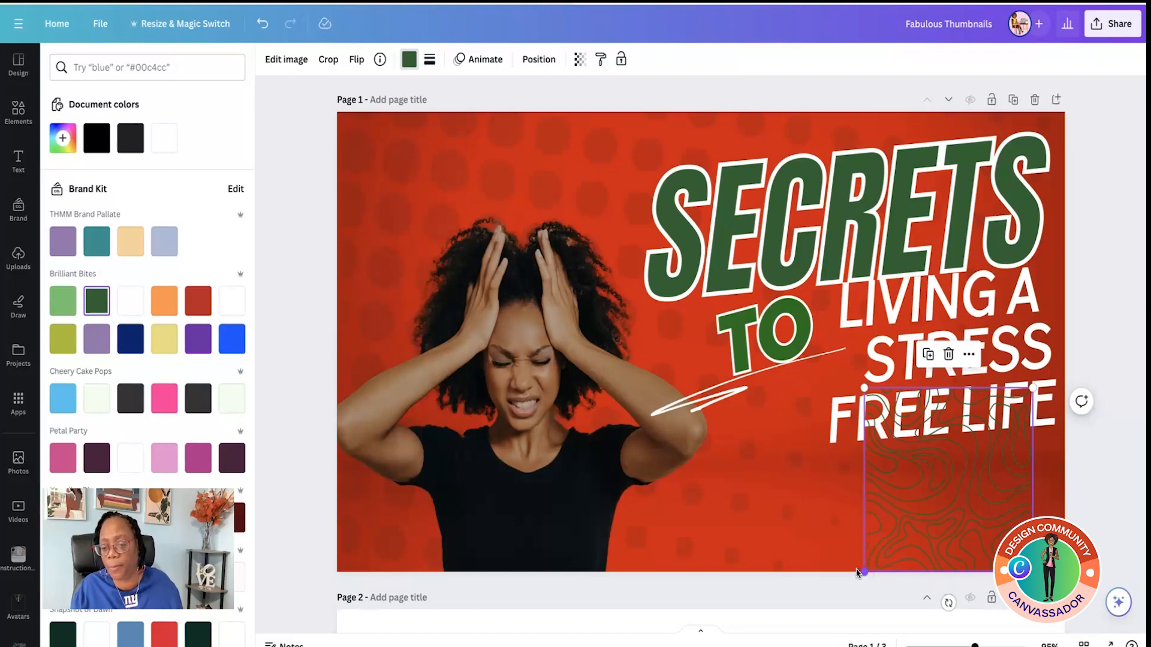
Step: Enlarge the green contour-line graphic and move it so it overhangs the page's lower-right corner
{"action": "left_click_drag", "start_coordinate": [863, 572], "coordinate": [731, 595]}
{"action": "left_click_drag", "start_coordinate": [908, 513], "coordinate": [968, 573]}
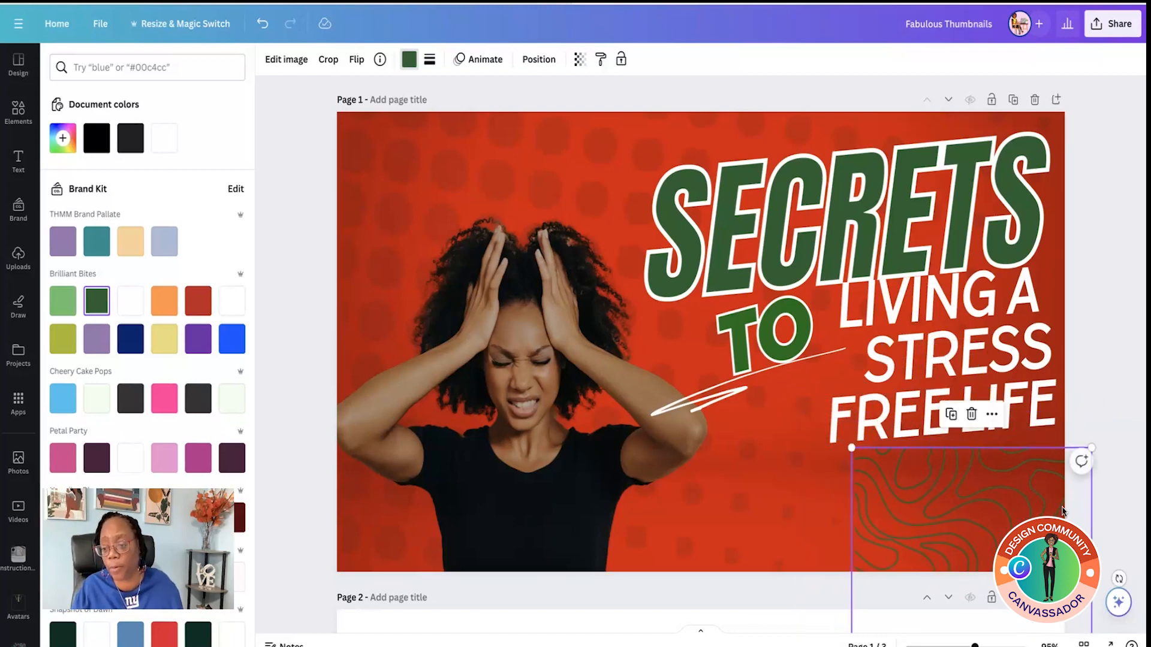
{"action": "scroll", "coordinate": [1017, 427], "scroll_direction": "down", "scroll_amount": 3}
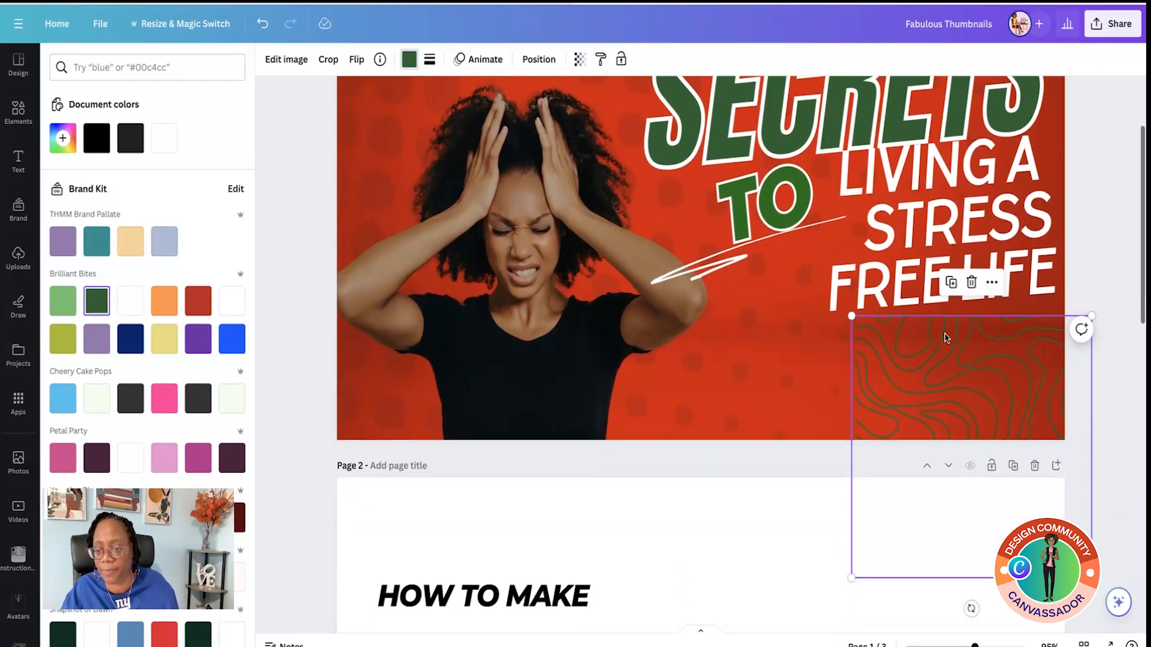
{"action": "scroll", "coordinate": [1118, 480], "scroll_direction": "down", "scroll_amount": 1}
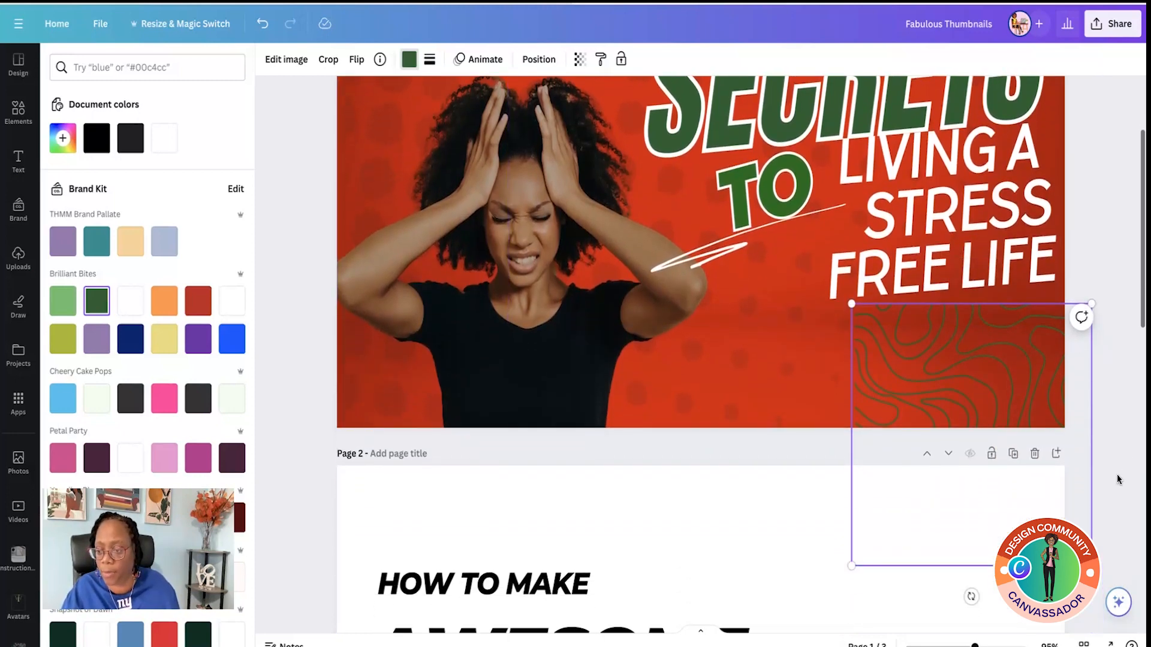
{"action": "scroll", "coordinate": [1118, 480], "scroll_direction": "down", "scroll_amount": 2}
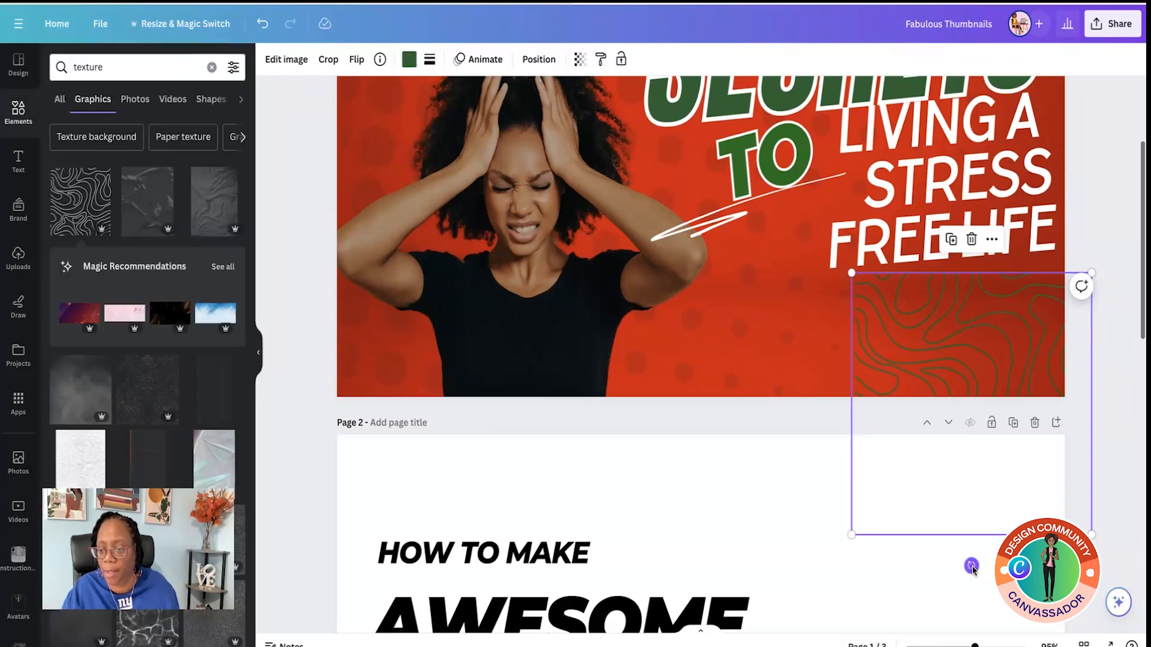
Step: Rotate the contour-line graphic counterclockwise, shift it slightly left and up, and enlarge it a little over the page's lower-right corner
{"action": "left_click_drag", "start_coordinate": [971, 566], "coordinate": [1050, 542]}
{"action": "left_click_drag", "start_coordinate": [1005, 380], "coordinate": [974, 371]}
{"action": "left_click_drag", "start_coordinate": [1103, 447], "coordinate": [1140, 460]}
Step: Send the contour-line graphic to the back and move it slightly down and right over page 1's lower-right corner
{"action": "right_click", "coordinate": [886, 330]}
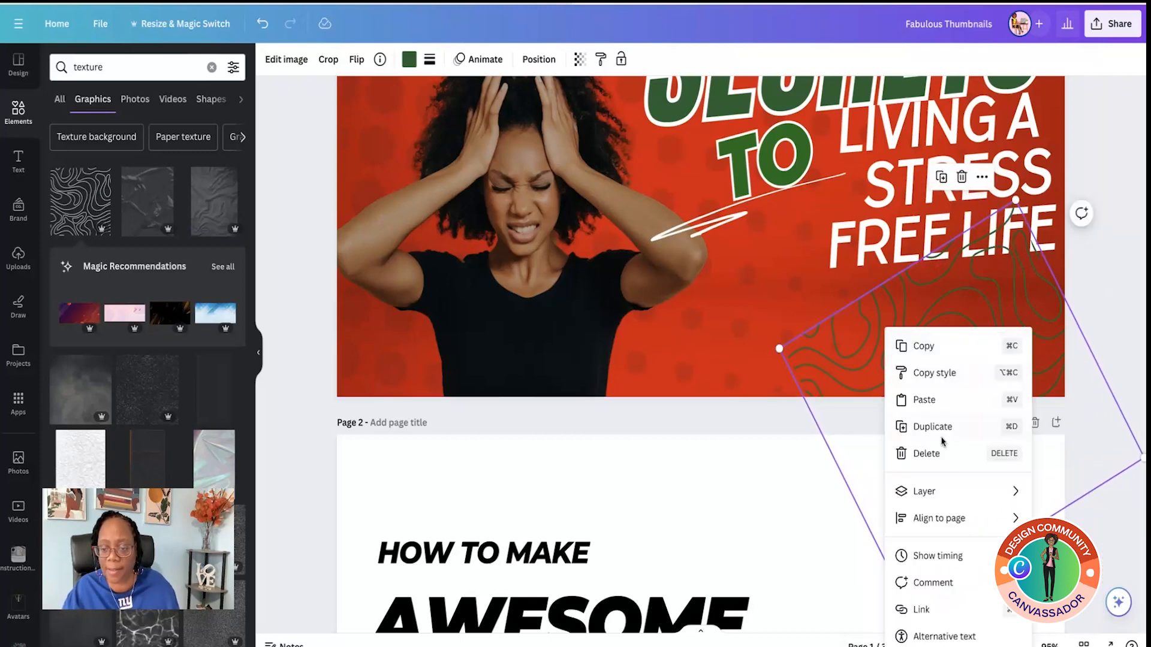
{"action": "mouse_move", "coordinate": [917, 499]}
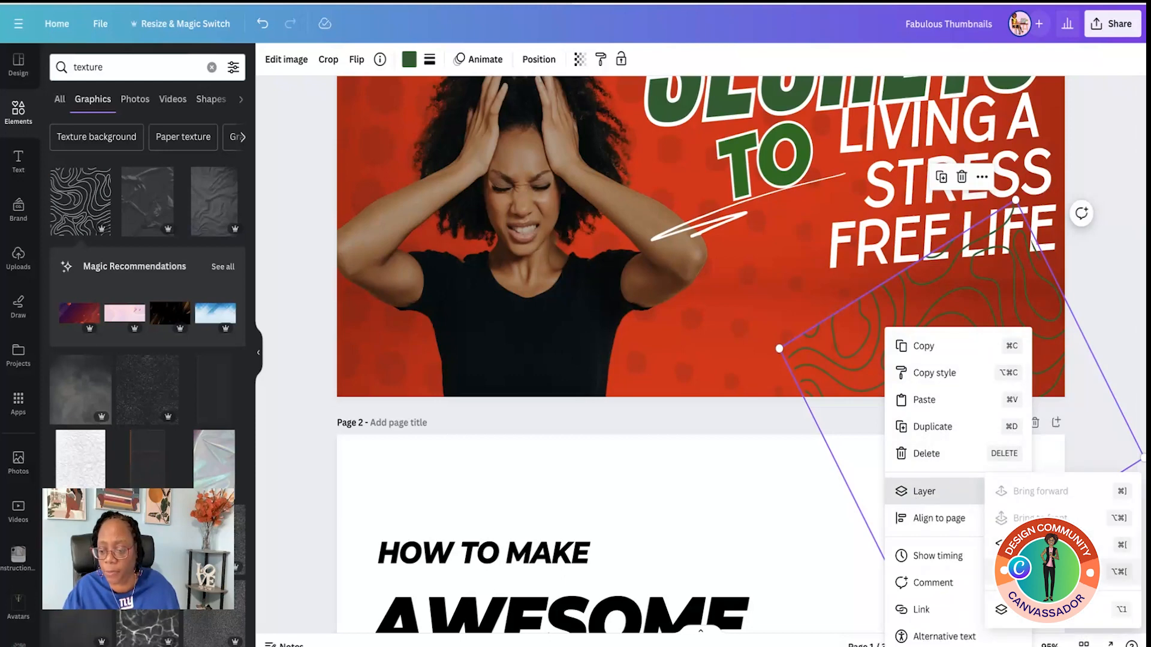
{"action": "left_click", "coordinate": [1041, 572]}
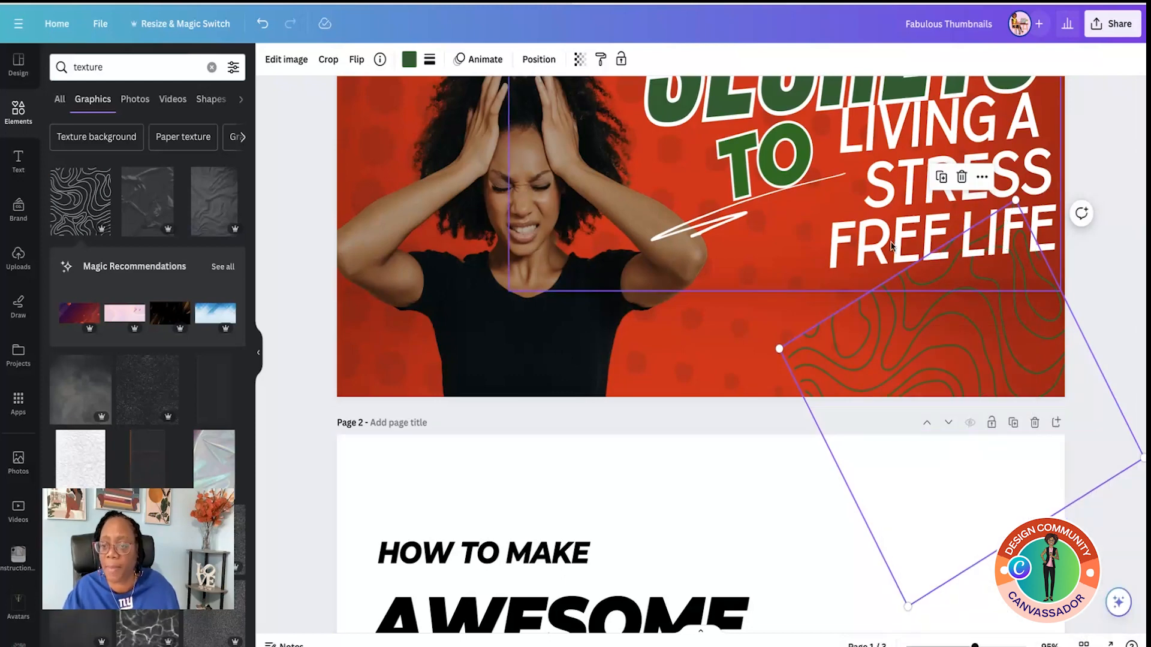
{"action": "left_click_drag", "start_coordinate": [958, 334], "coordinate": [972, 366]}
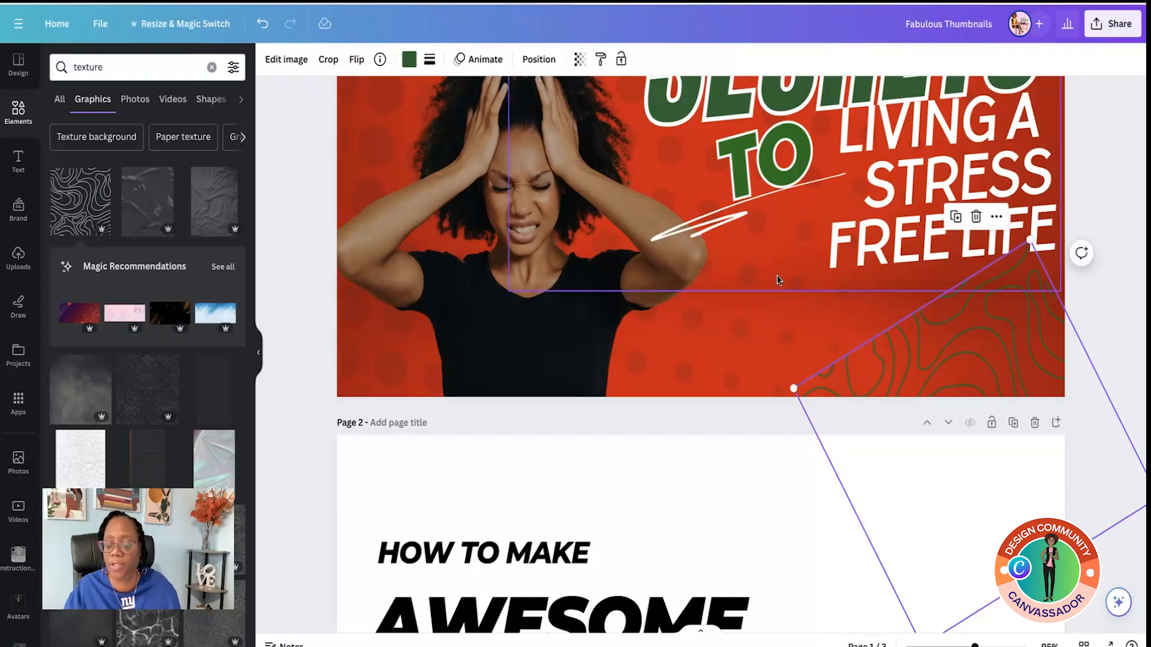
{"action": "left_click", "coordinate": [754, 316]}
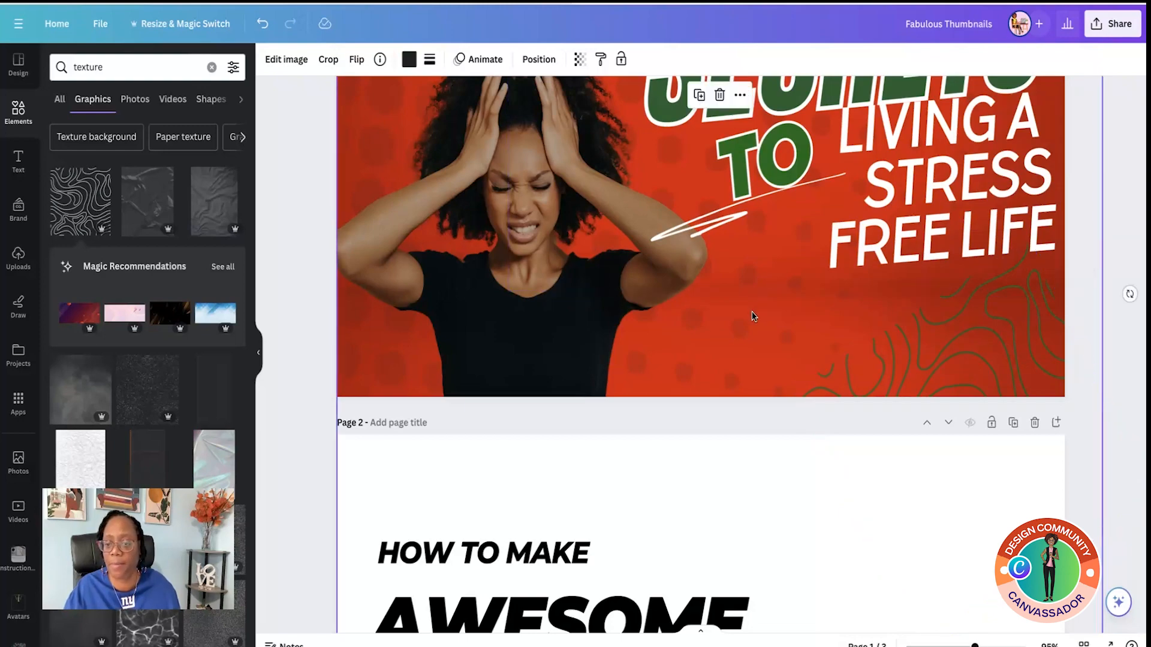
{"action": "key", "text": "ctrl+z"}
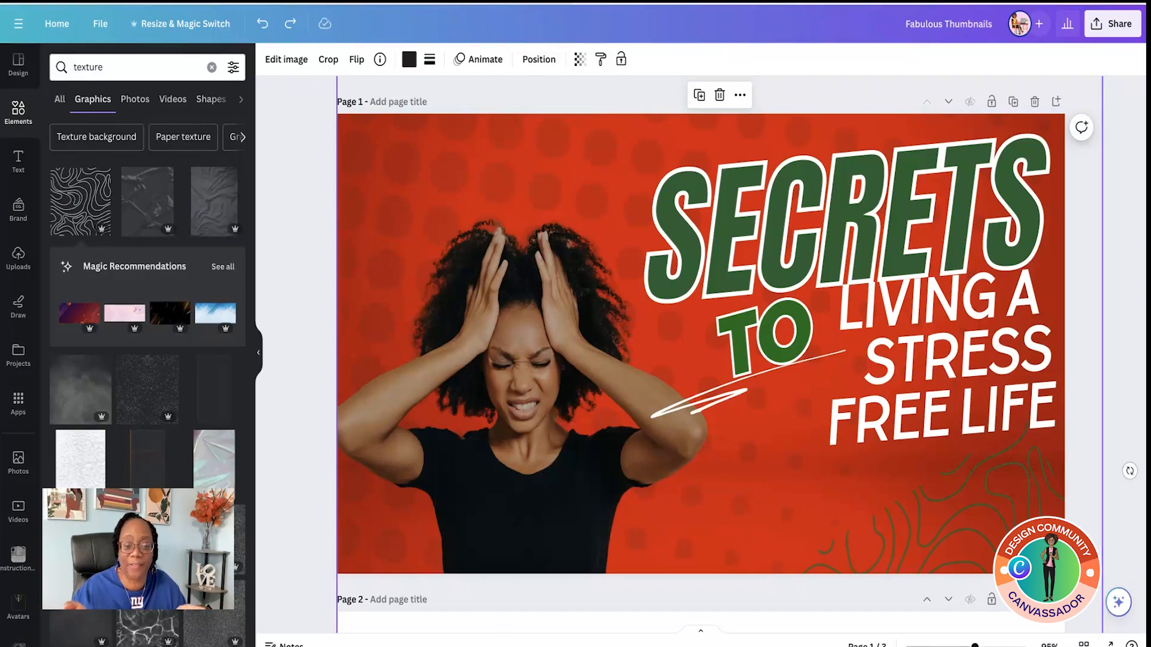
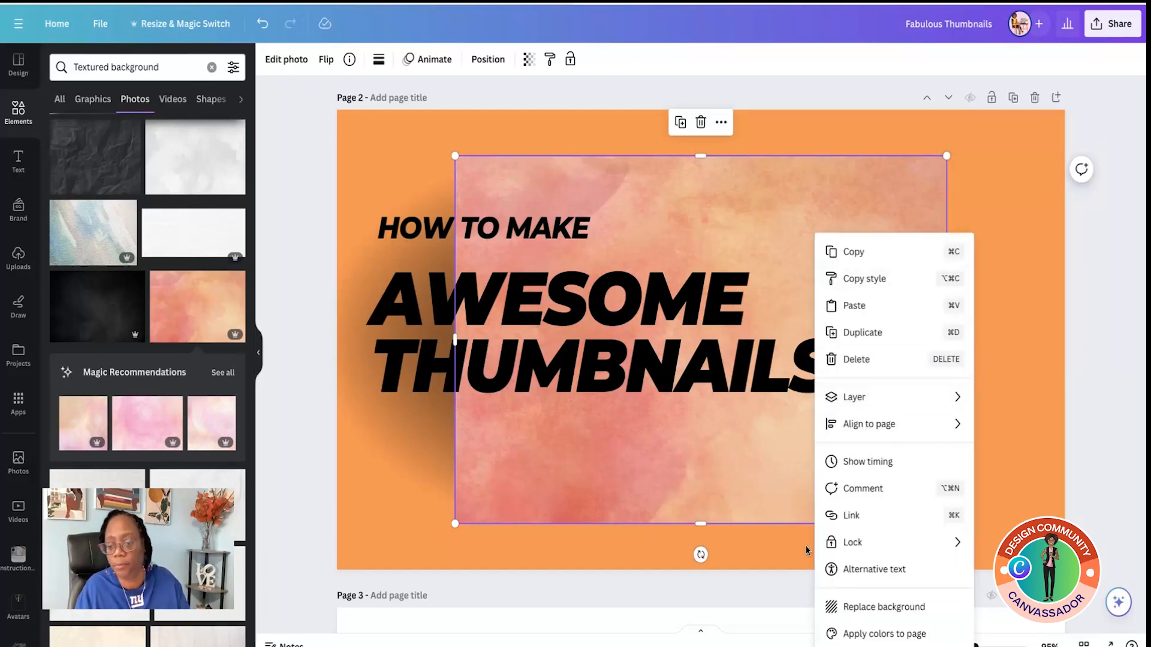
Step: Set the peach textured photo as page 2's background, and shrink and reposition the dark blurred shadow behind the title's left half
{"action": "left_click", "coordinate": [866, 607]}
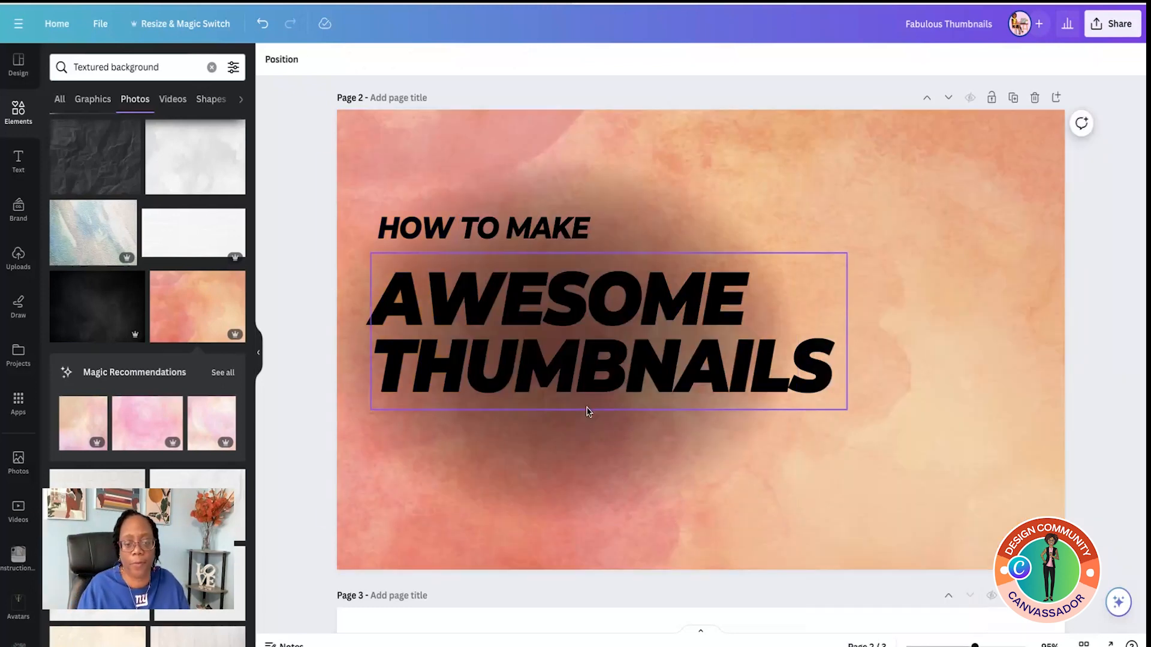
{"action": "left_click", "coordinate": [585, 408]}
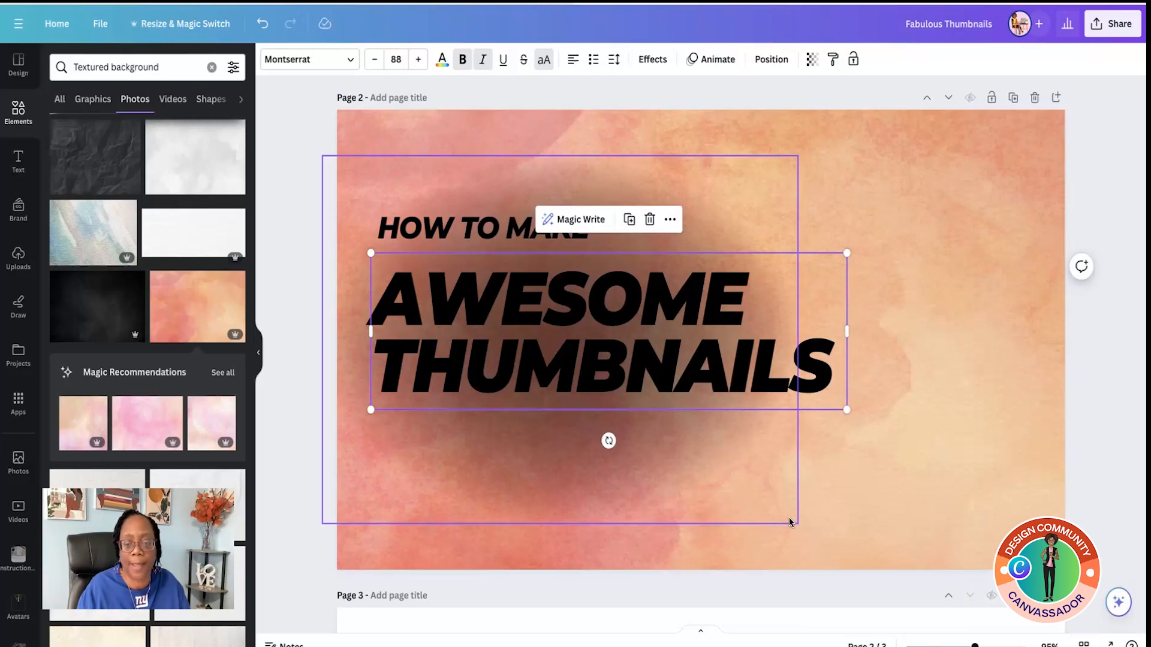
{"action": "mouse_move", "coordinate": [789, 516]}
{"action": "left_mouse_down"}
{"action": "mouse_move", "coordinate": [770, 506]}
{"action": "mouse_move", "coordinate": [799, 508]}
{"action": "left_mouse_up"}
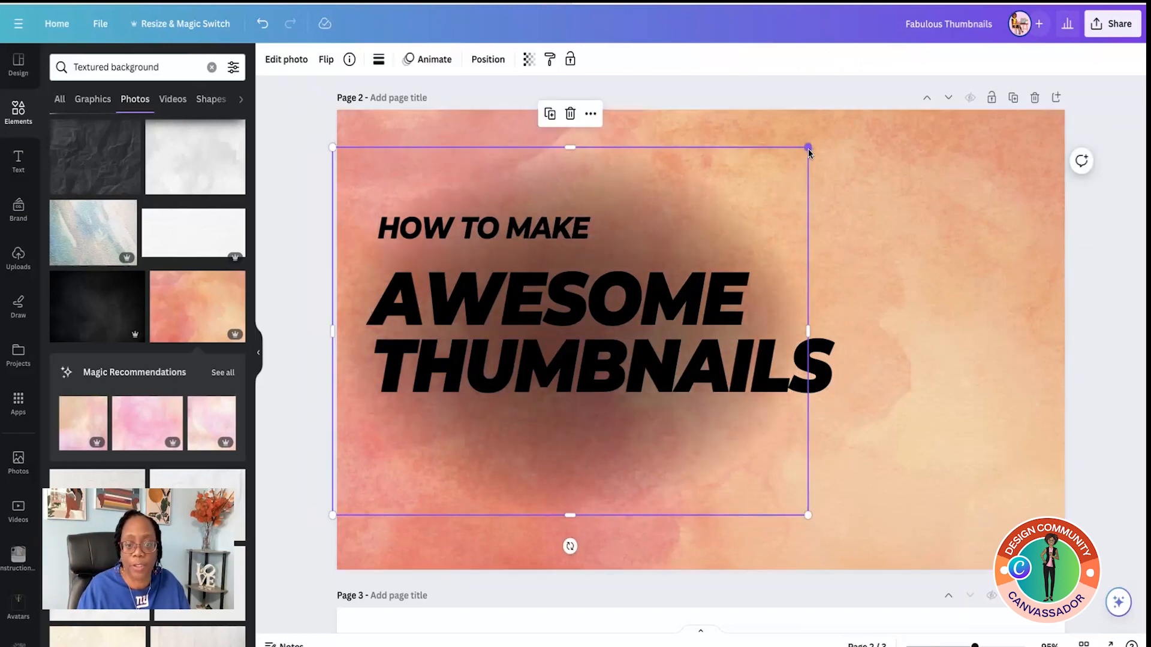
{"action": "left_click_drag", "start_coordinate": [808, 146], "coordinate": [624, 246]}
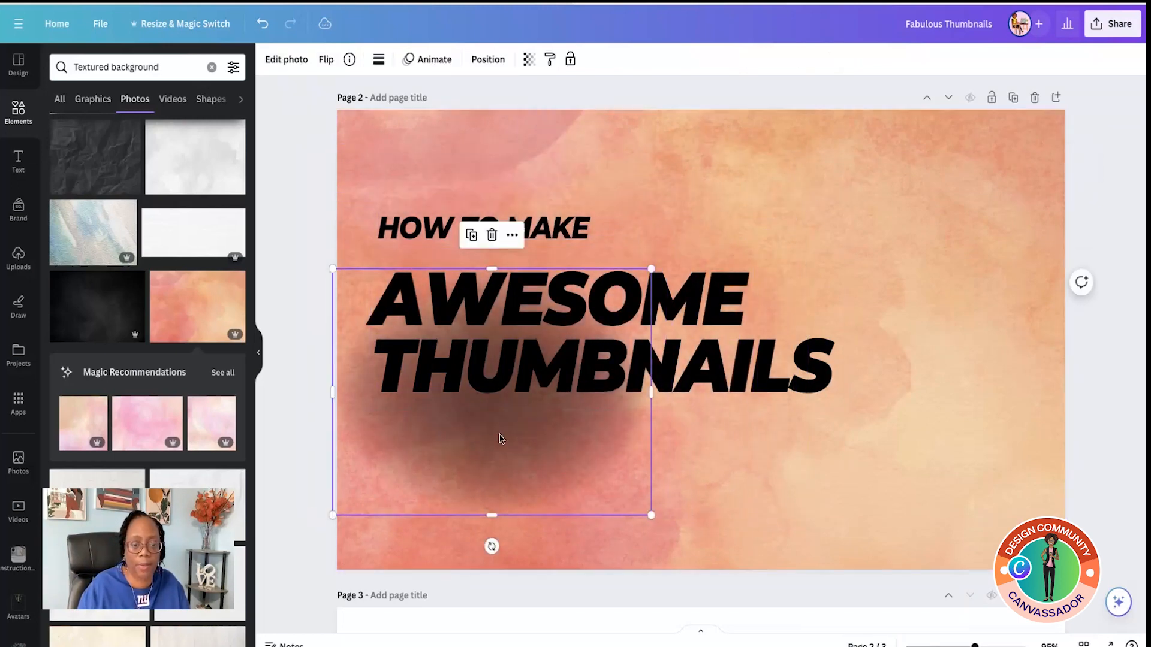
{"action": "left_click_drag", "start_coordinate": [501, 437], "coordinate": [514, 395]}
{"action": "left_click_drag", "start_coordinate": [519, 438], "coordinate": [519, 431]}
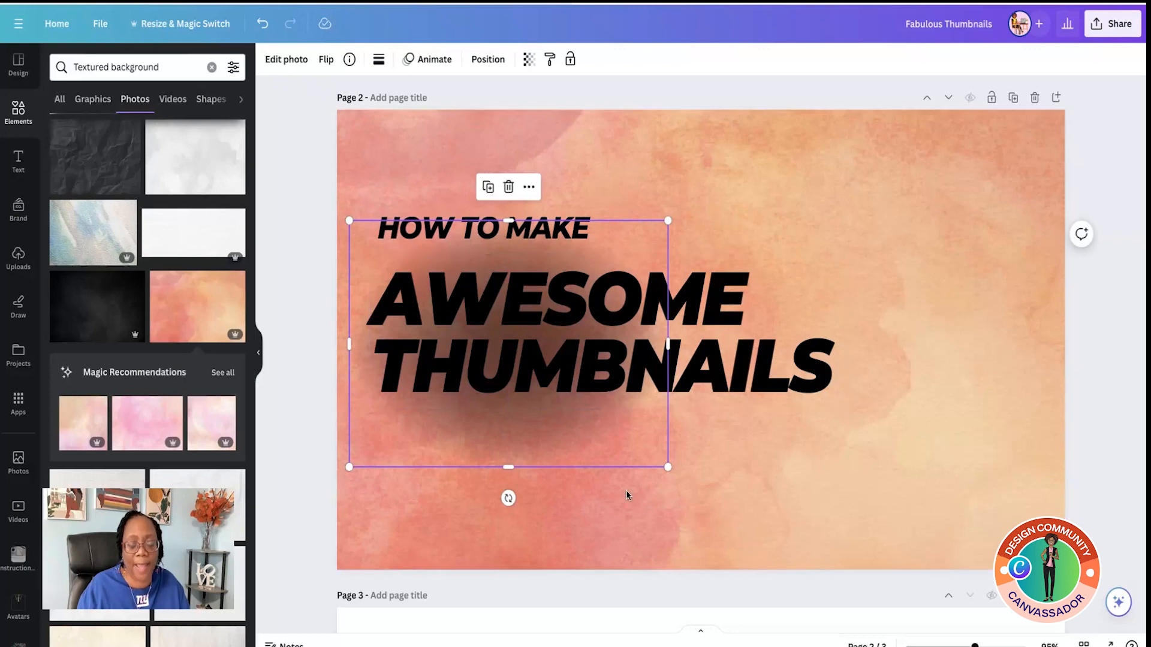
{"action": "left_click", "coordinate": [720, 478]}
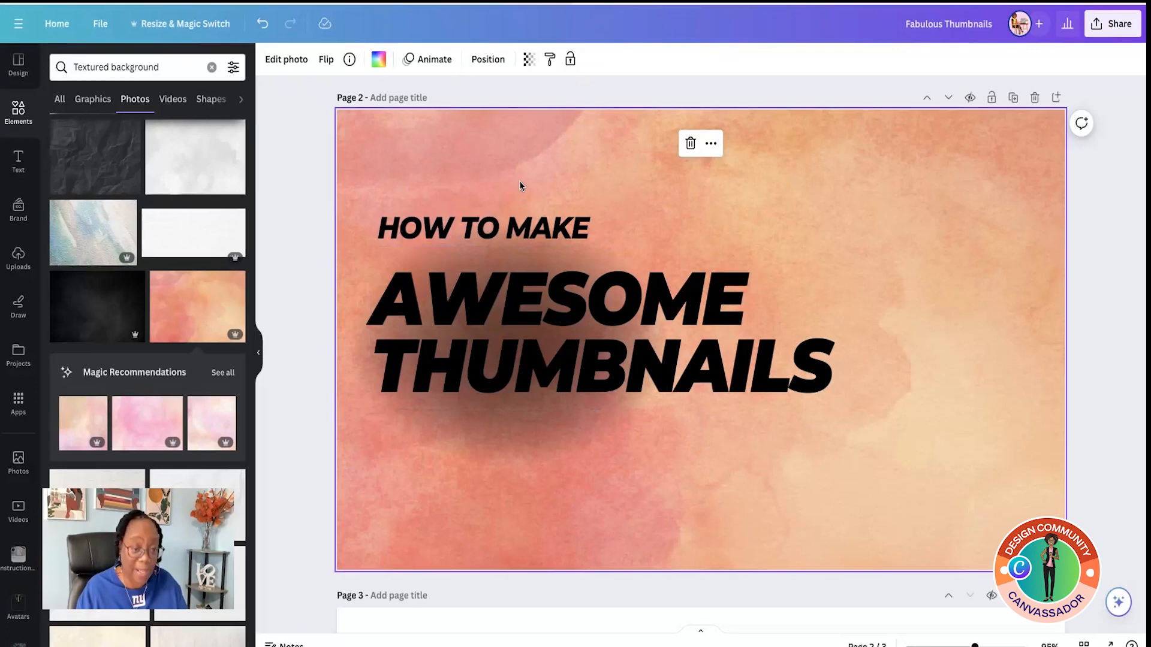
Step: Search the elements for "recta" and add a rectangle shape to page 2
{"action": "left_click", "coordinate": [444, 237]}
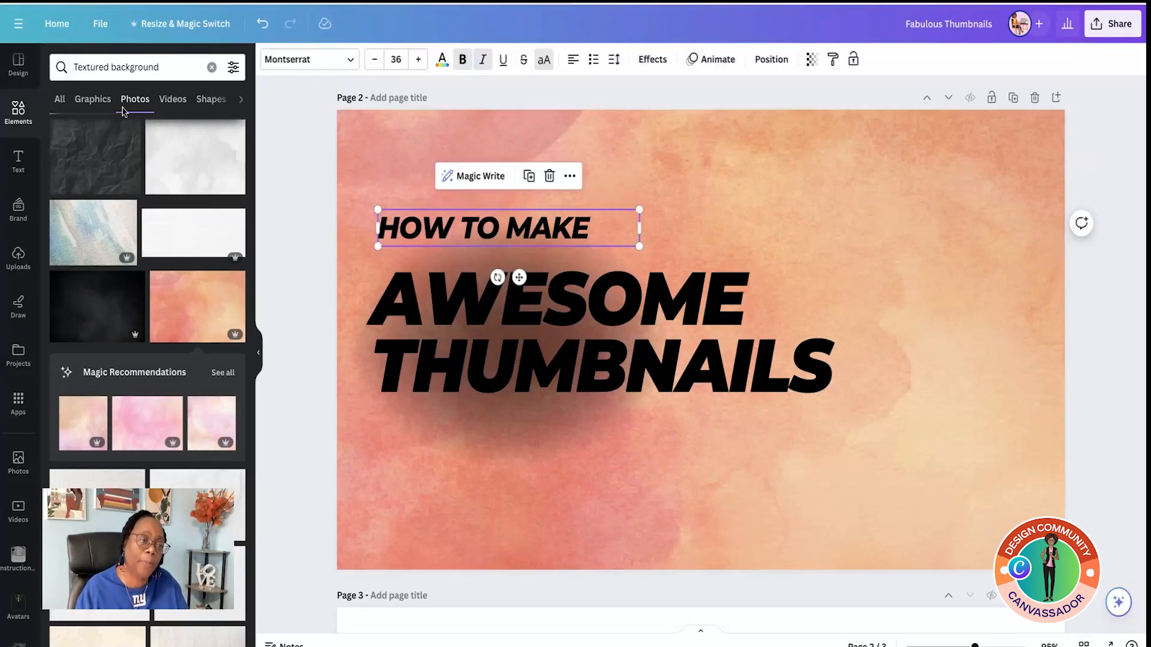
{"action": "left_click", "coordinate": [20, 165]}
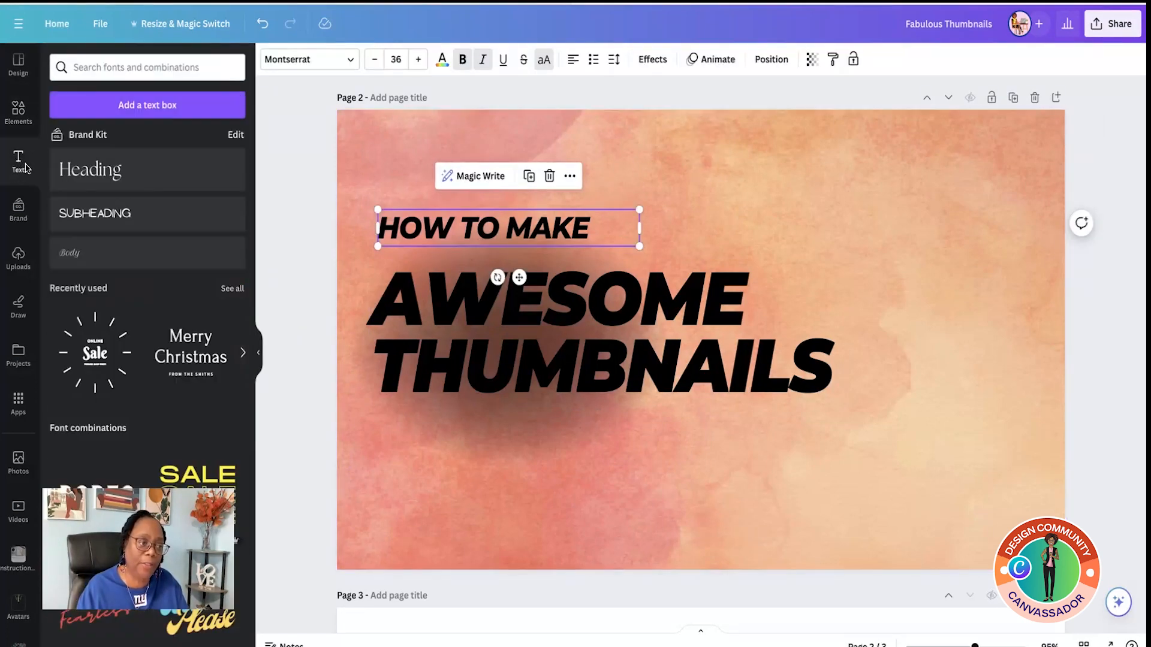
{"action": "left_click", "coordinate": [18, 114]}
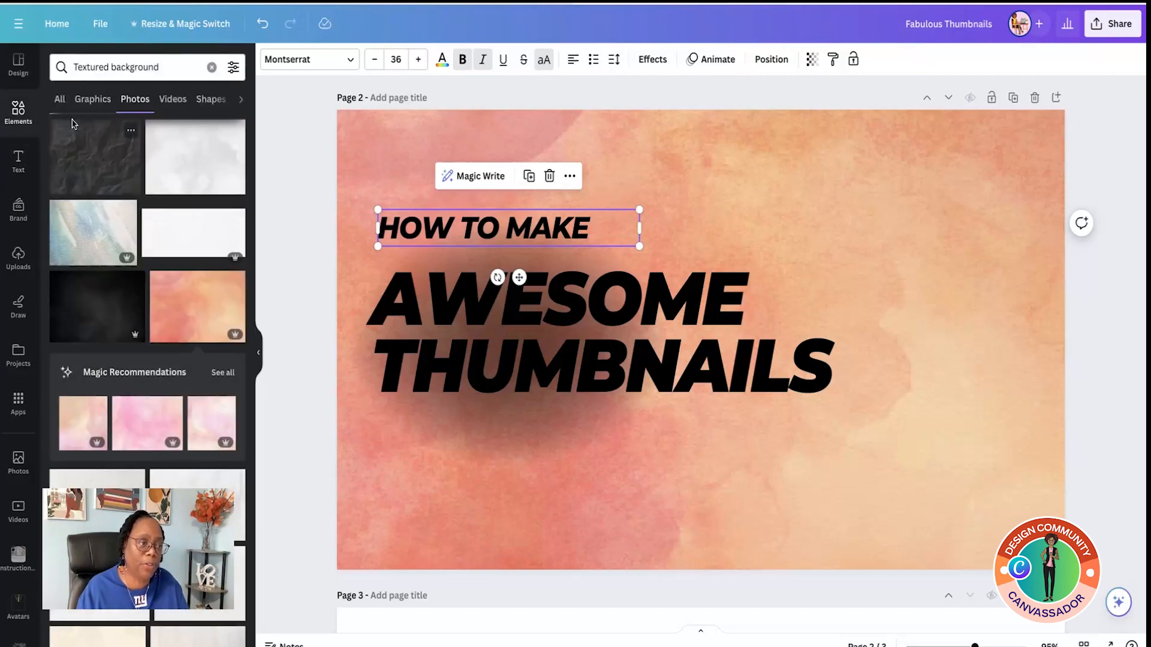
{"action": "left_click", "coordinate": [171, 68]}
{"action": "left_click_drag", "start_coordinate": [171, 68], "coordinate": [42, 68]}
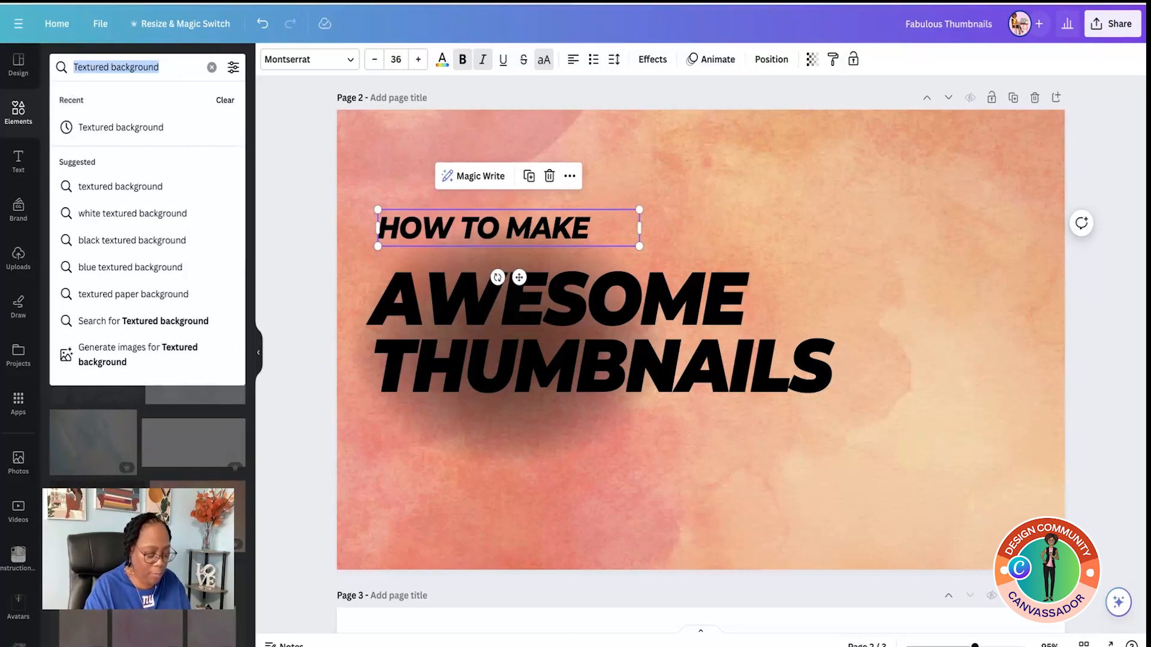
{"action": "type", "text": "r"}
{"action": "key", "text": "BackSpace"}
{"action": "type", "text": "recta"}
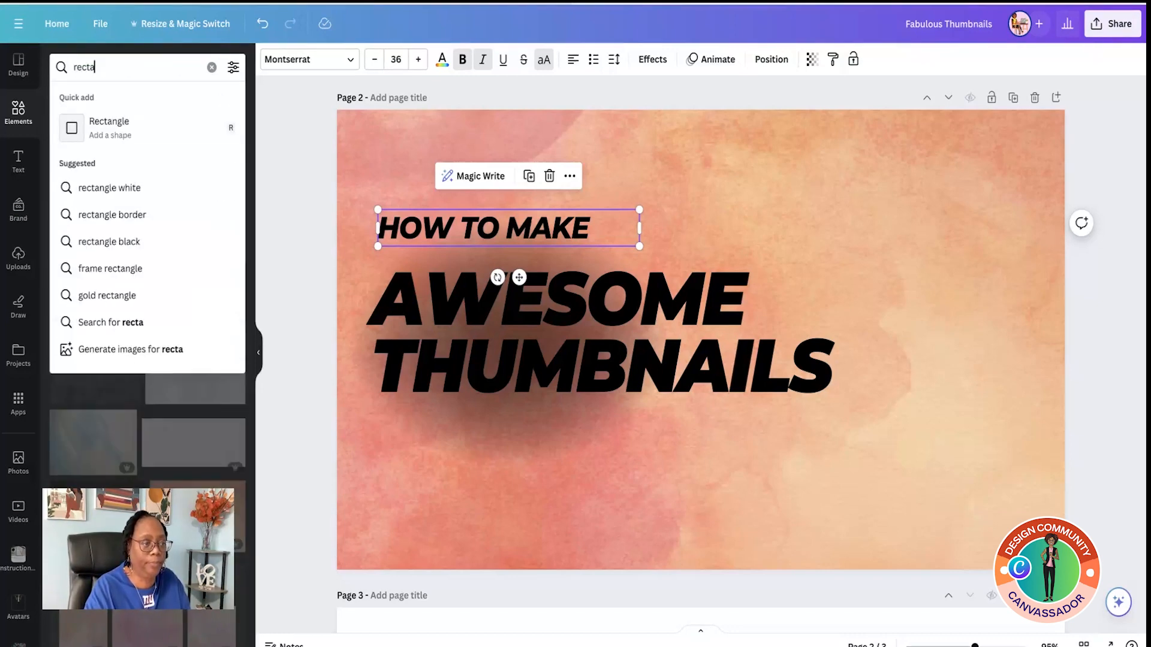
{"action": "left_click", "coordinate": [108, 128]}
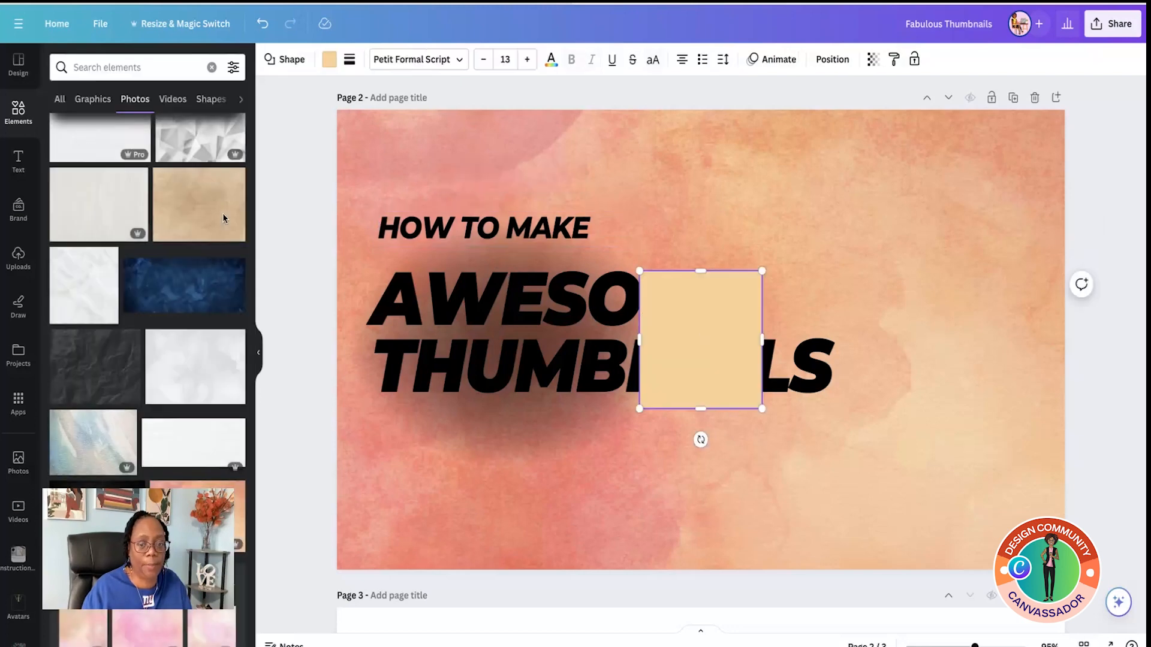
Step: Move the cream rectangle behind "HOW TO MAKE" and resize it into a banner slightly larger than the text
{"action": "left_click_drag", "start_coordinate": [672, 322], "coordinate": [412, 252]}
{"action": "left_click_drag", "start_coordinate": [423, 294], "coordinate": [425, 252]}
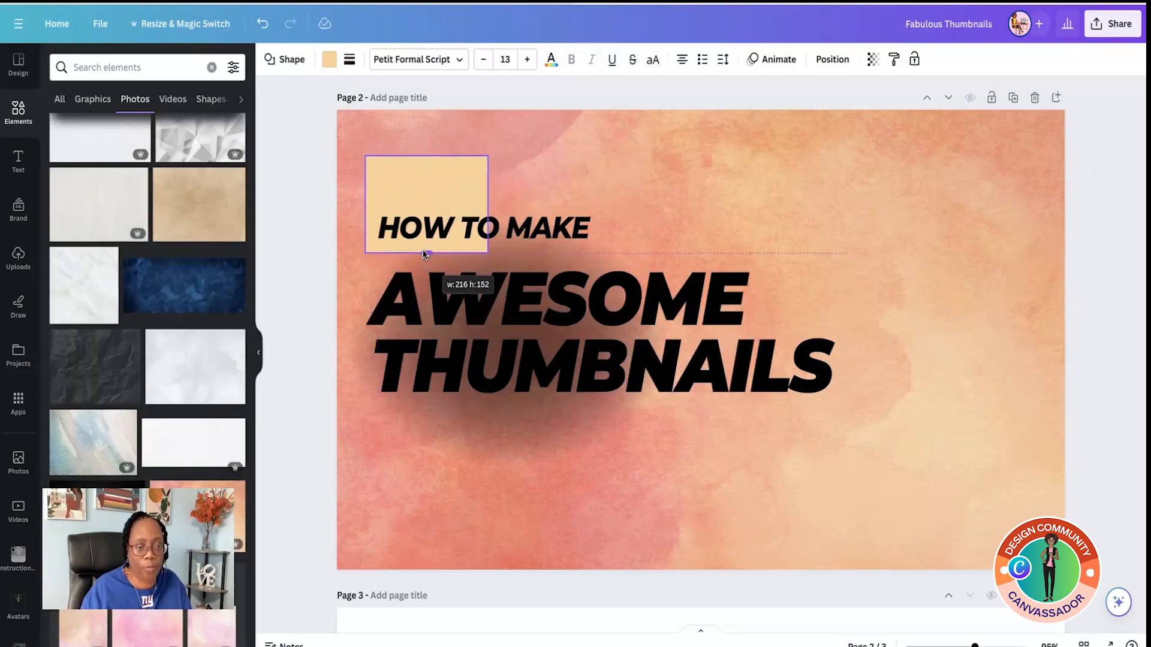
{"action": "left_click_drag", "start_coordinate": [427, 164], "coordinate": [428, 201]}
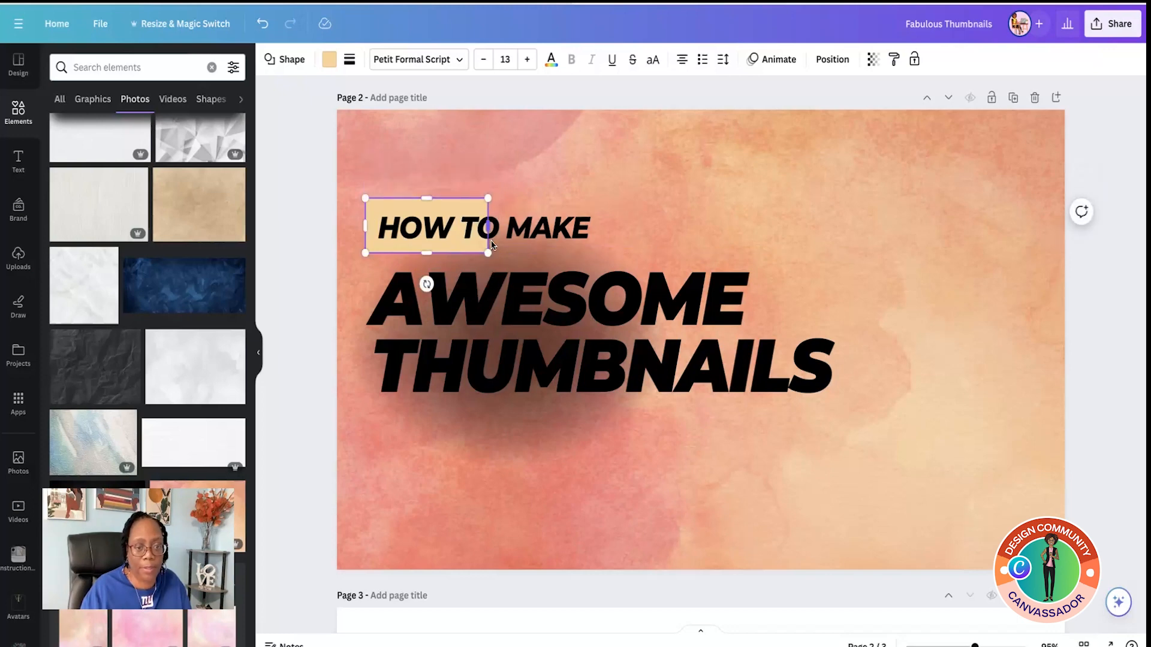
{"action": "left_click_drag", "start_coordinate": [487, 227], "coordinate": [602, 228]}
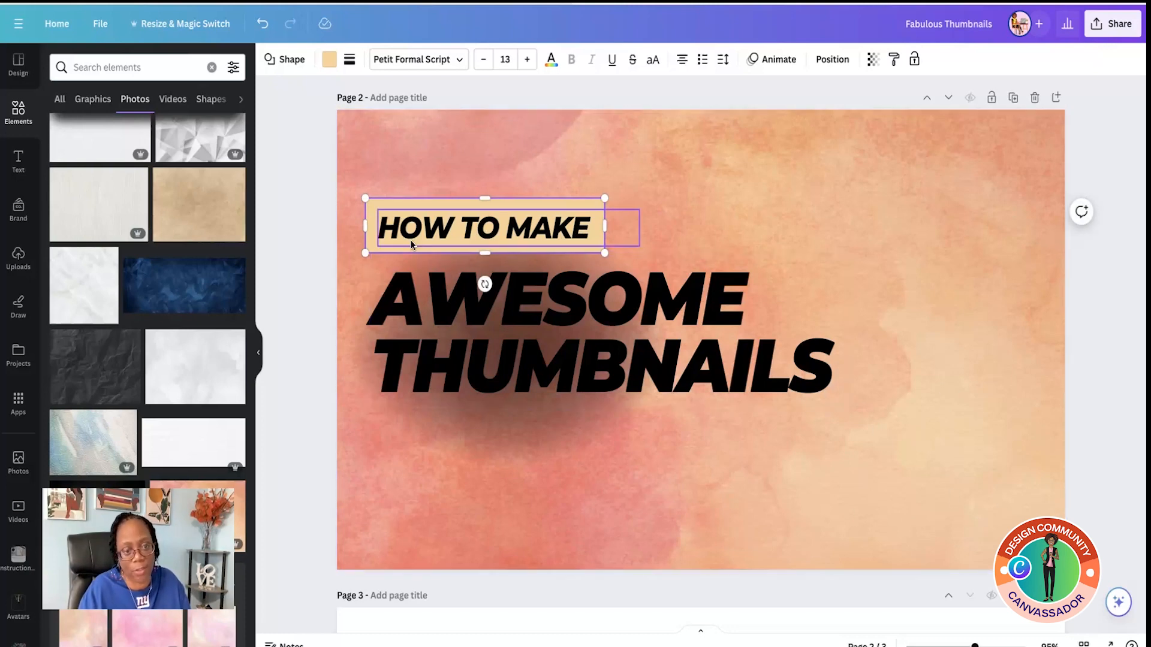
{"action": "left_click", "coordinate": [730, 211]}
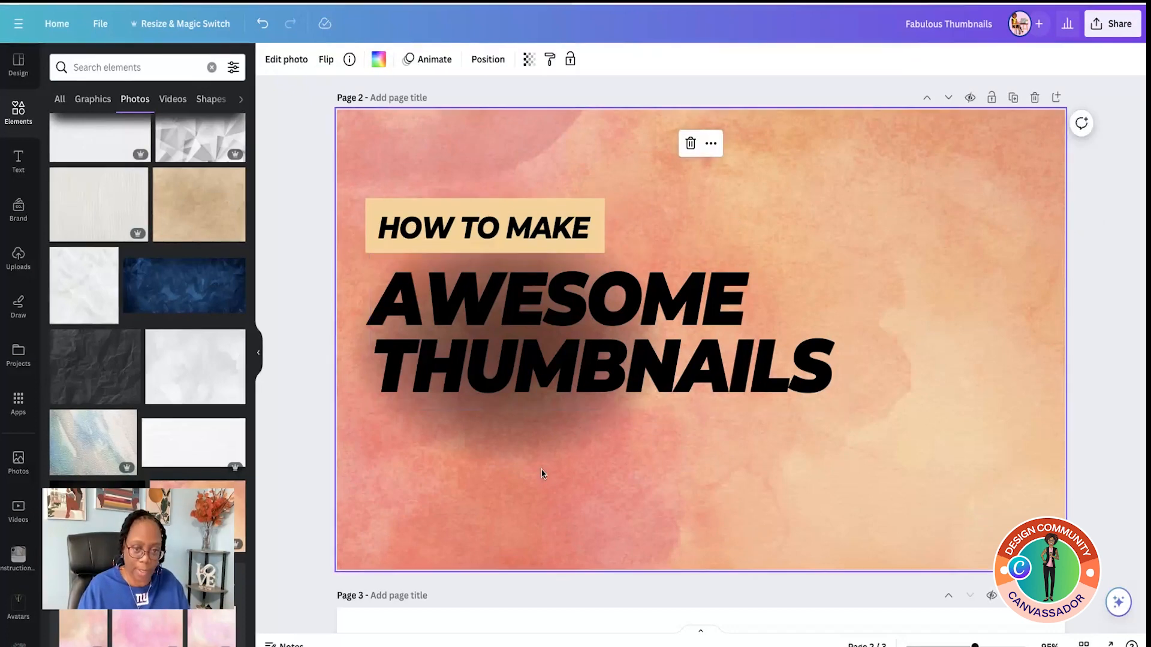
Step: Try red, dark green, grey-green and orange on the "AWESOME THUMBNAILS" title, then set it back to black
{"action": "left_click", "coordinate": [528, 313]}
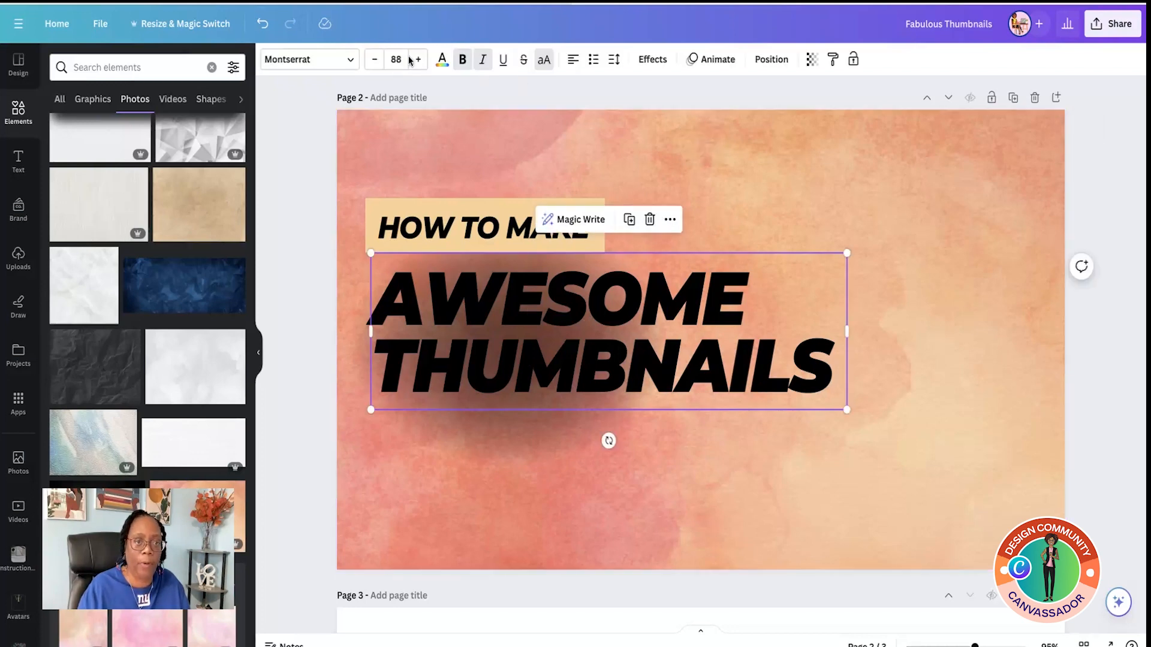
{"action": "left_click", "coordinate": [442, 60]}
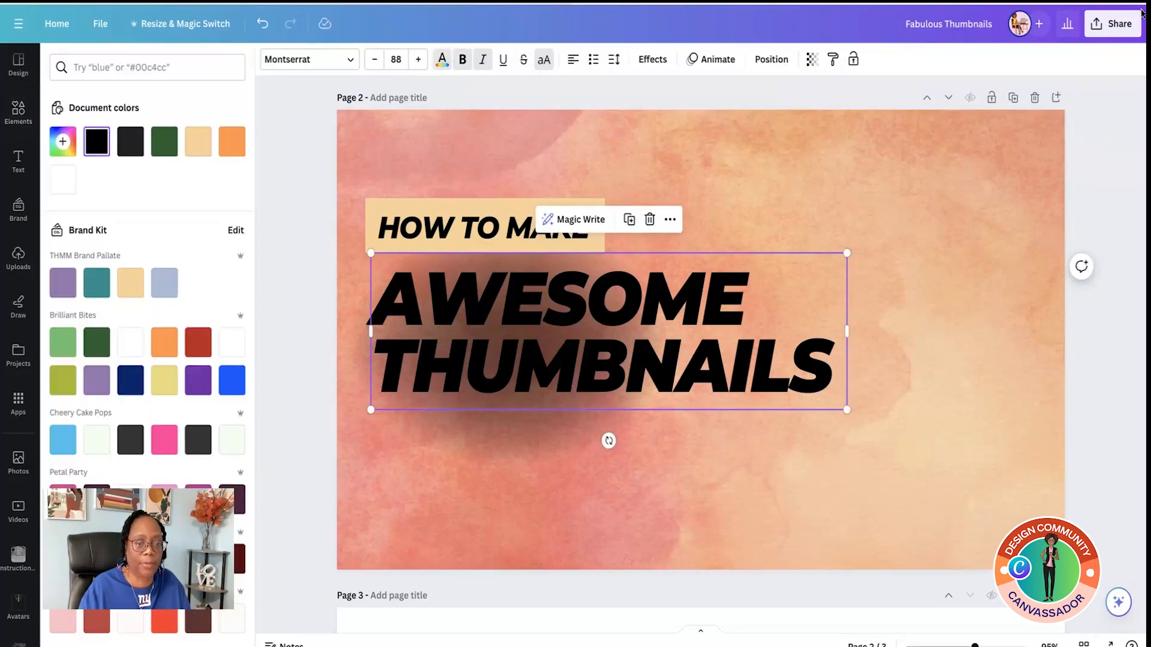
{"action": "scroll", "coordinate": [150, 342], "scroll_direction": "down", "scroll_amount": 6}
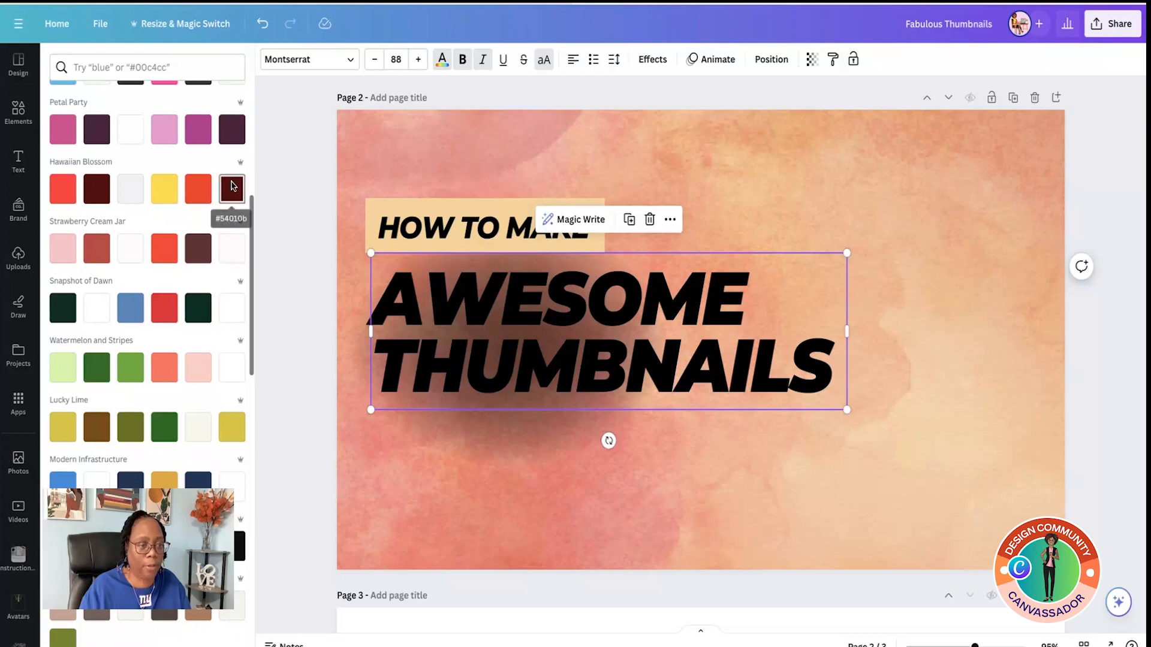
{"action": "left_click", "coordinate": [232, 190]}
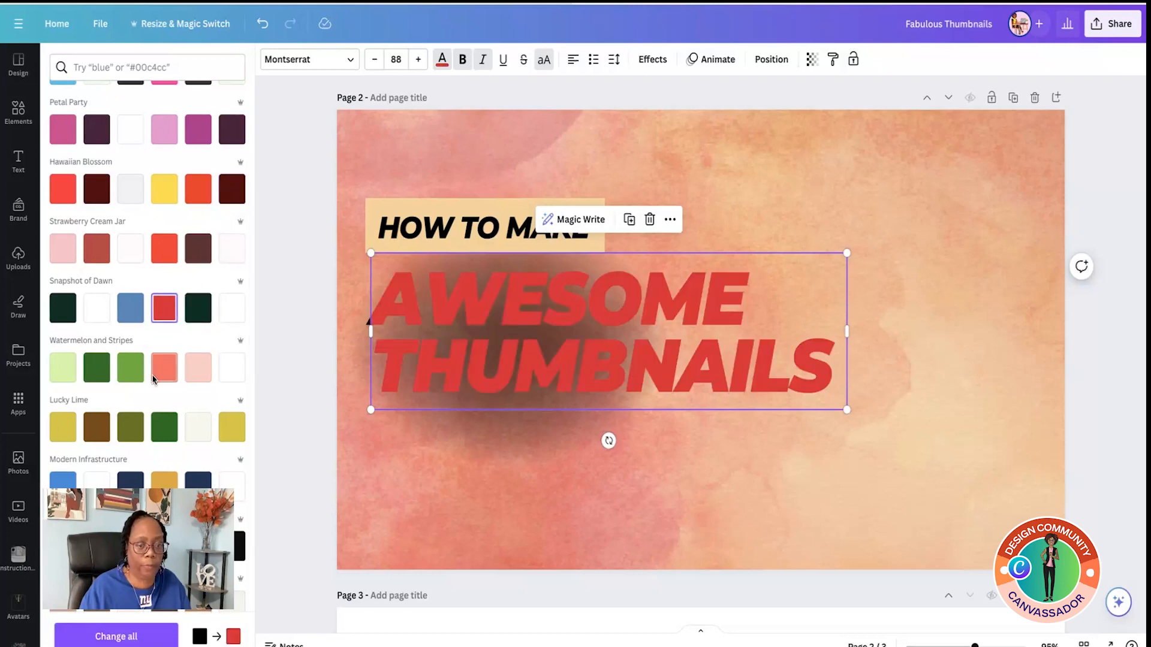
{"action": "left_click", "coordinate": [157, 435]}
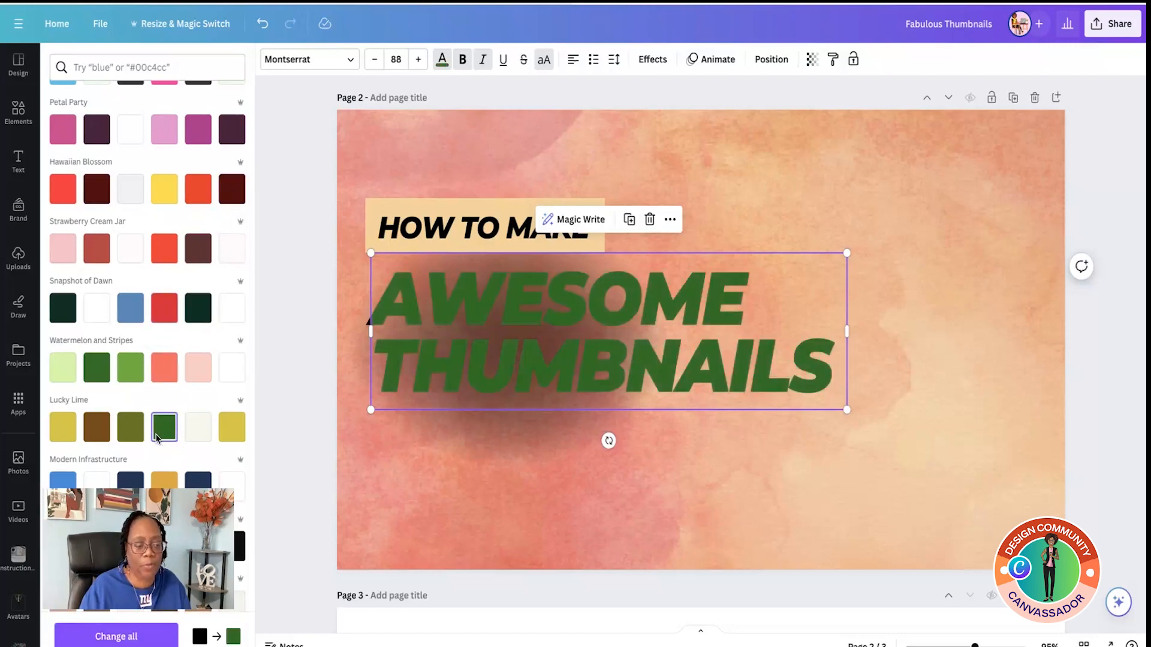
{"action": "scroll", "coordinate": [157, 435], "scroll_direction": "down", "scroll_amount": 15}
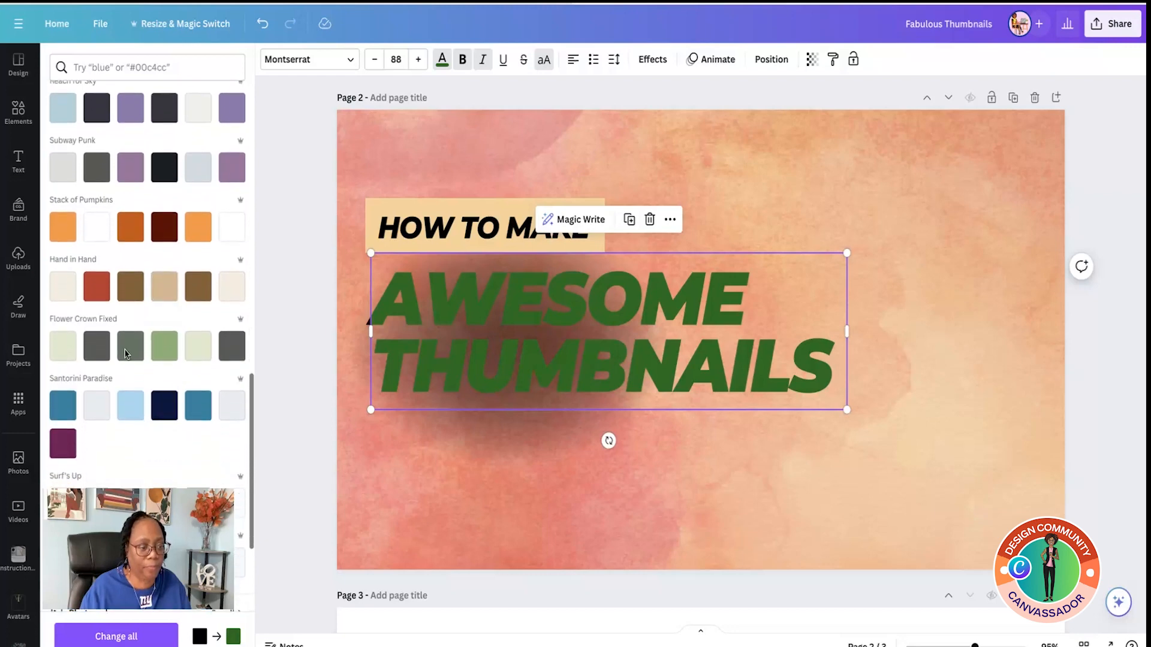
{"action": "left_click", "coordinate": [127, 346]}
{"action": "scroll", "coordinate": [129, 348], "scroll_direction": "up", "scroll_amount": 15}
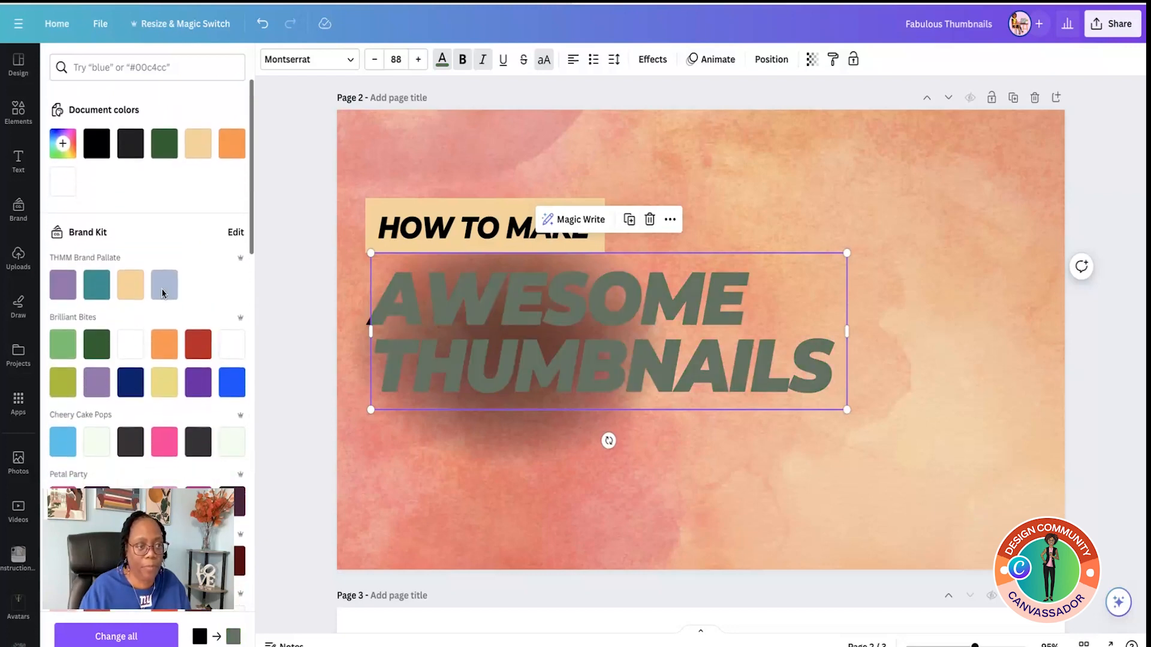
{"action": "left_click", "coordinate": [165, 144]}
{"action": "left_click", "coordinate": [232, 146]}
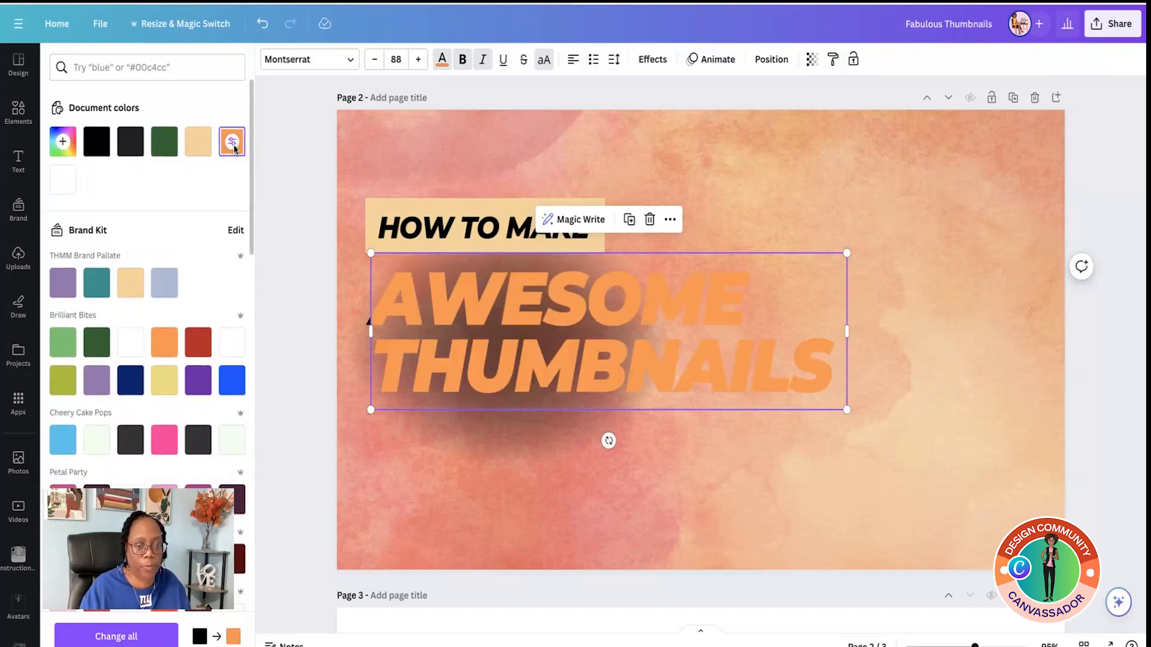
{"action": "left_click", "coordinate": [100, 150]}
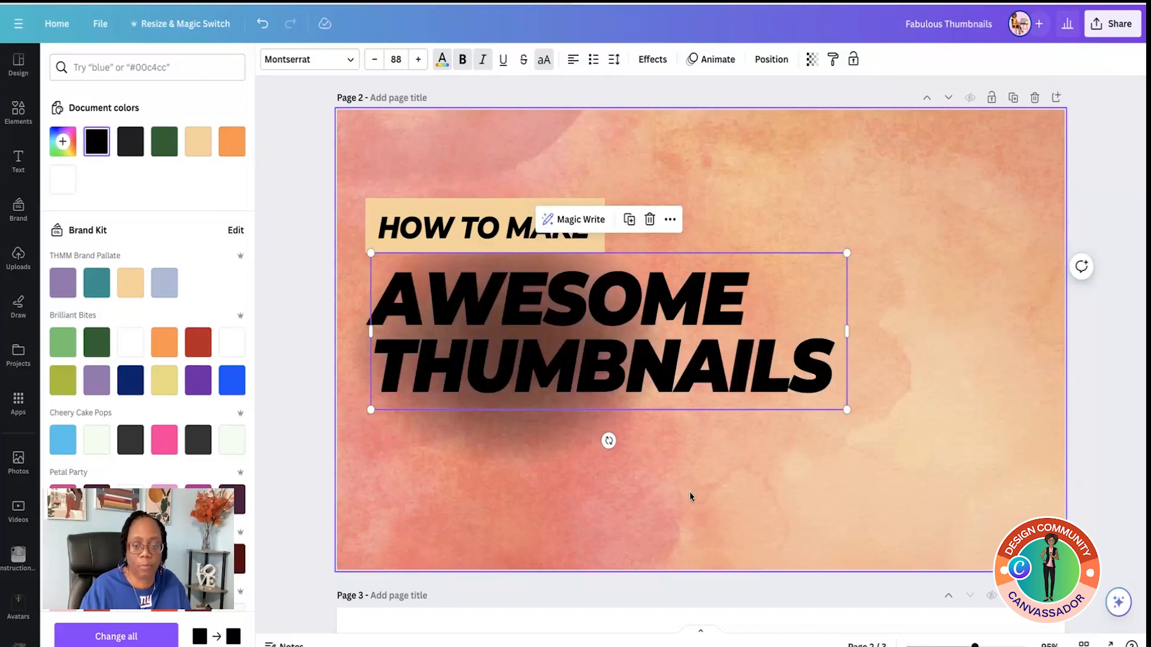
{"action": "left_click", "coordinate": [654, 463]}
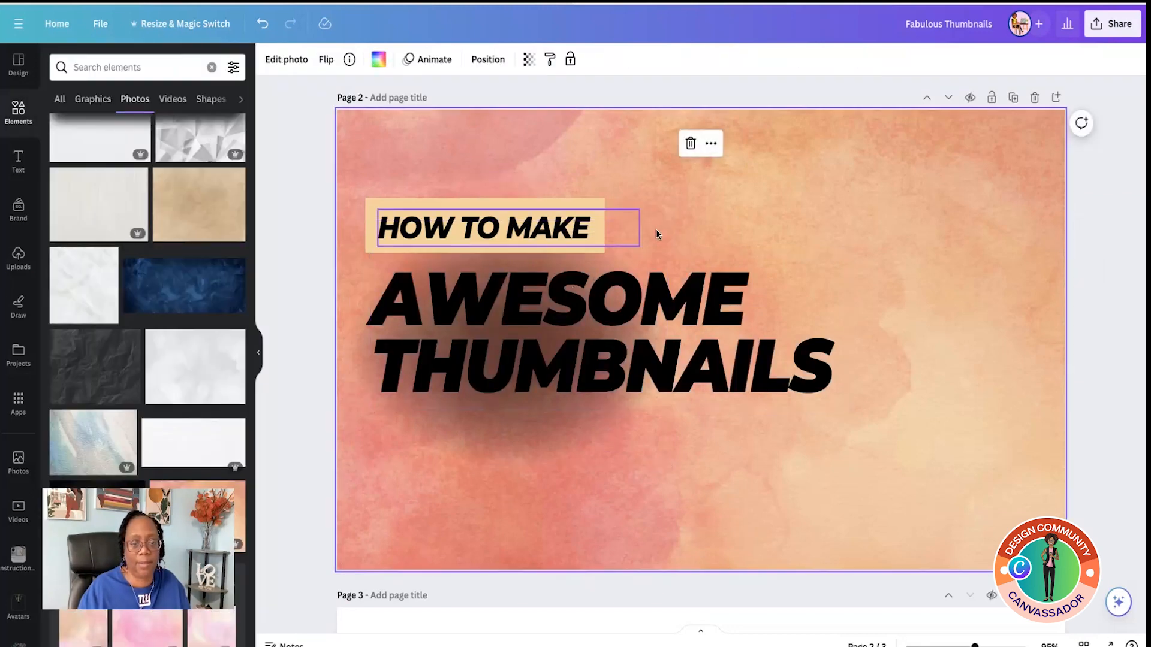
Step: Try the Shadow, Lift, Outline, Hollow, Glitch, Neon and Echo text effects on the "AWESOME THUMBNAILS" title
{"action": "left_click", "coordinate": [663, 310]}
{"action": "left_click", "coordinate": [652, 59]}
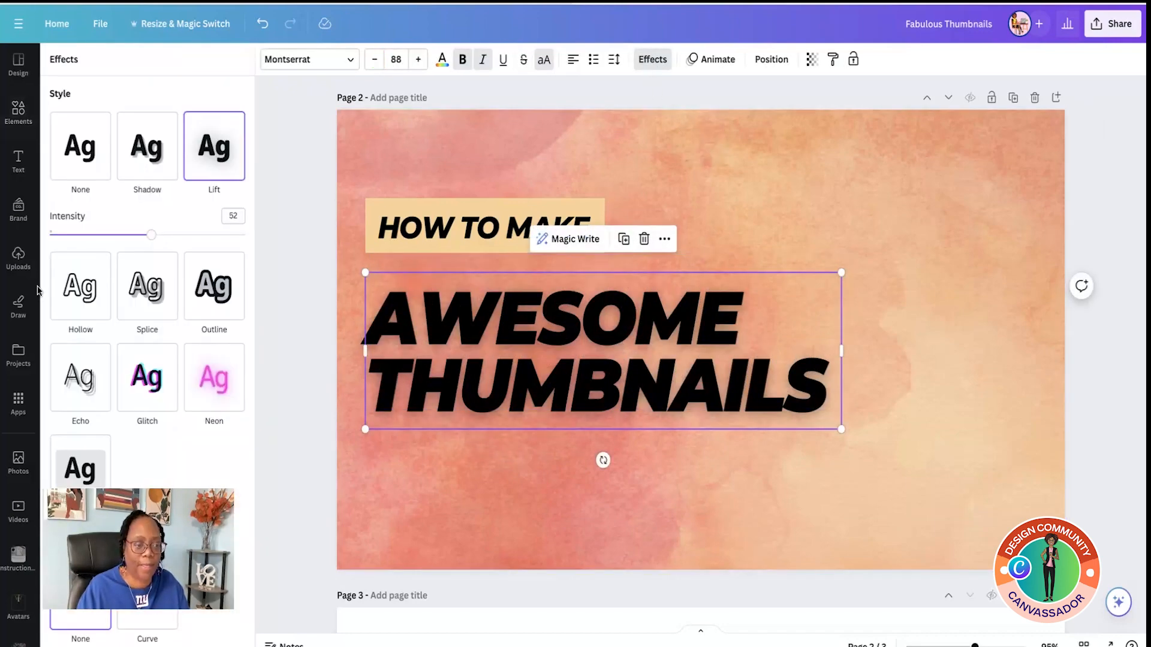
{"action": "scroll", "coordinate": [18, 383], "scroll_direction": "down", "scroll_amount": 1}
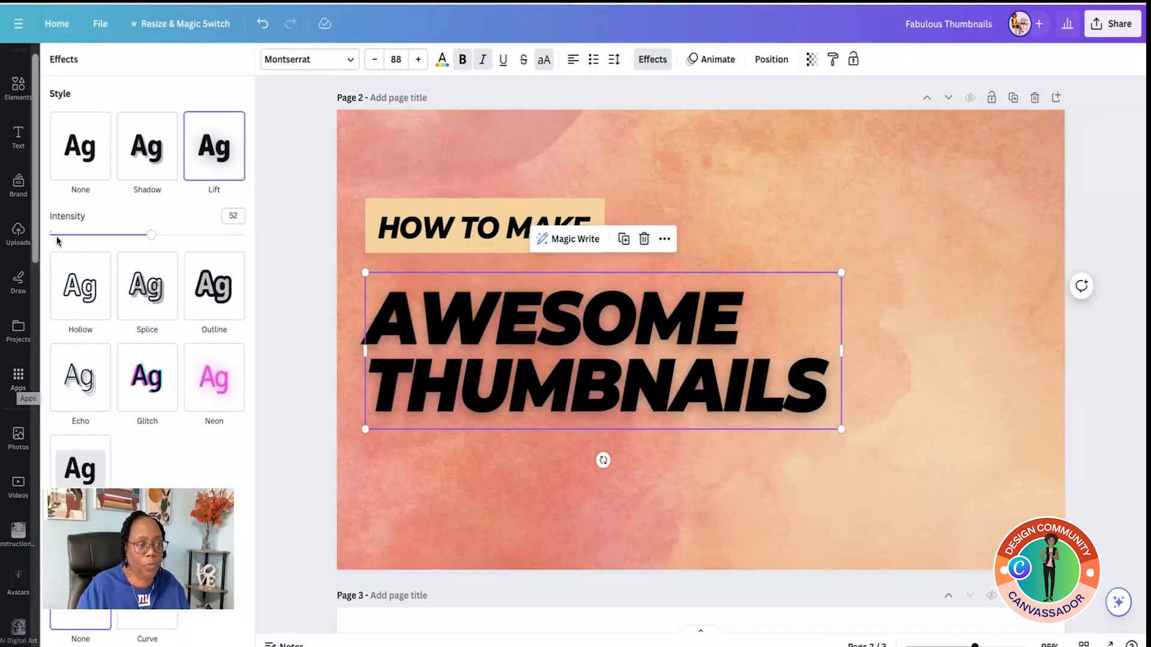
{"action": "left_click", "coordinate": [143, 168]}
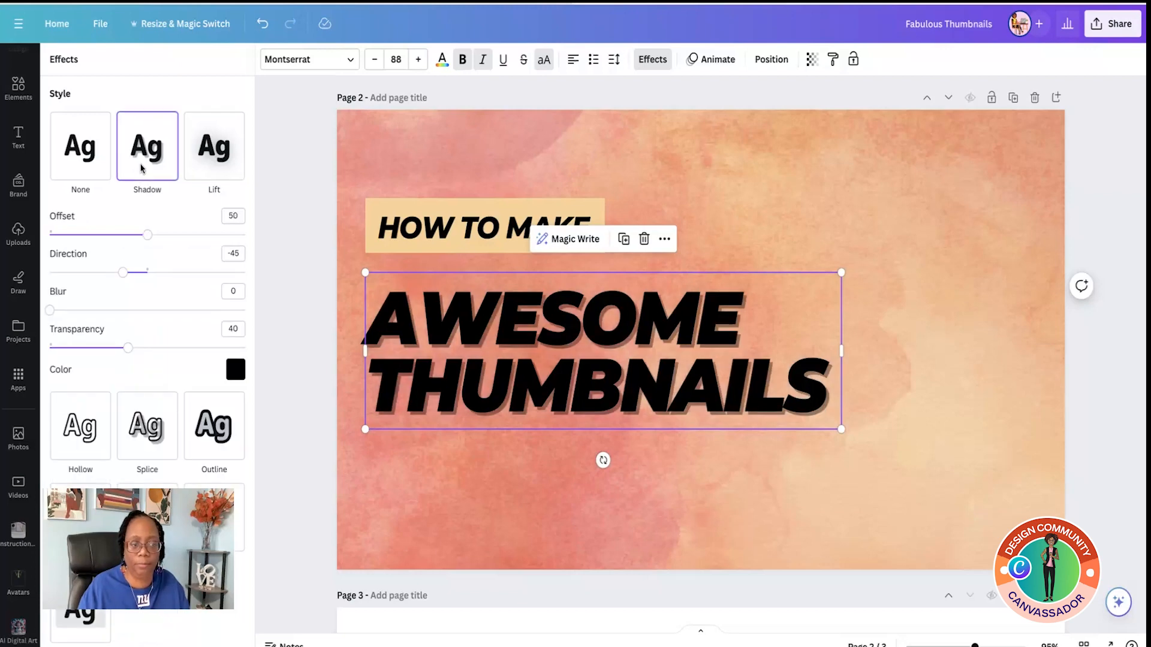
{"action": "left_click", "coordinate": [206, 155]}
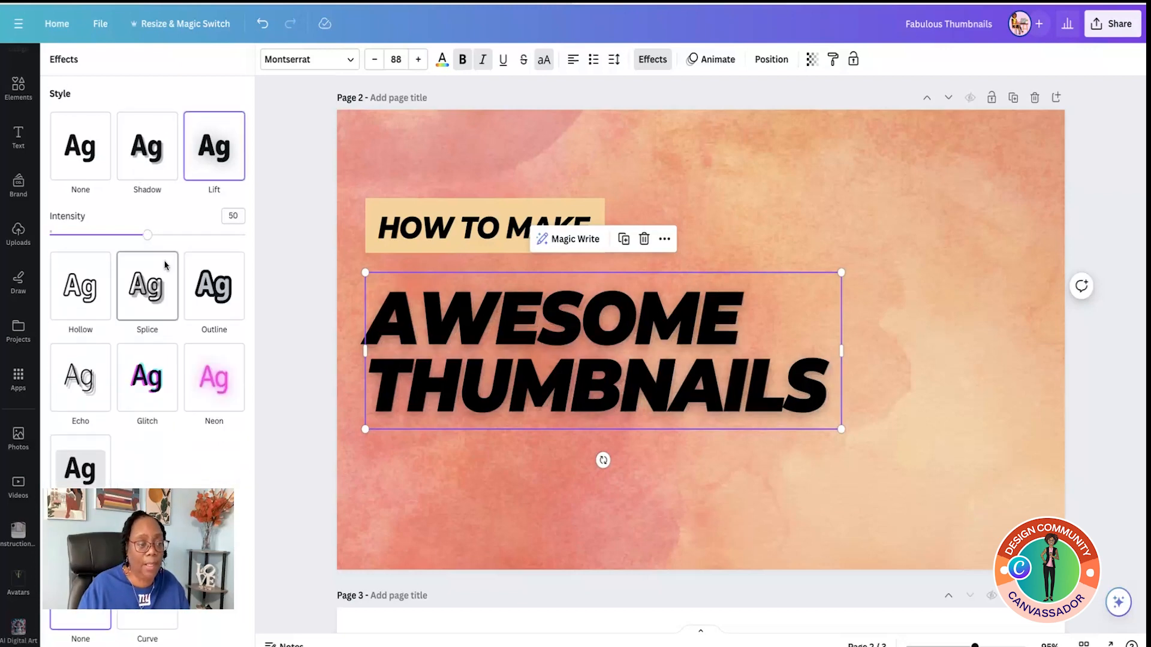
{"action": "left_click", "coordinate": [219, 282]}
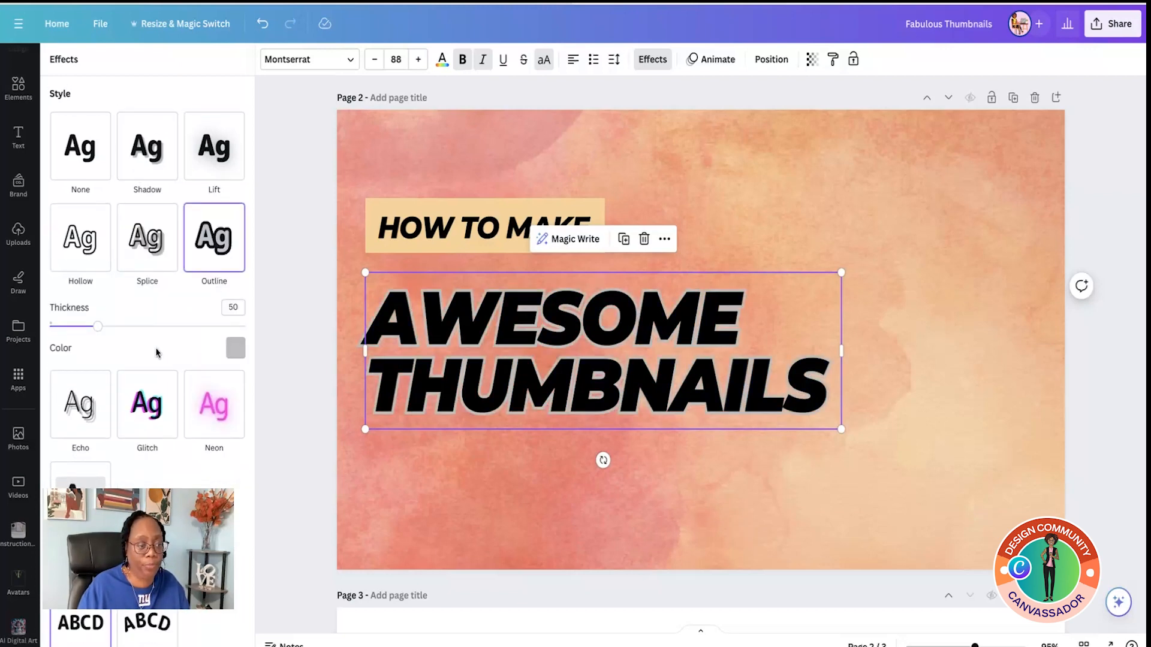
{"action": "left_click", "coordinate": [77, 243]}
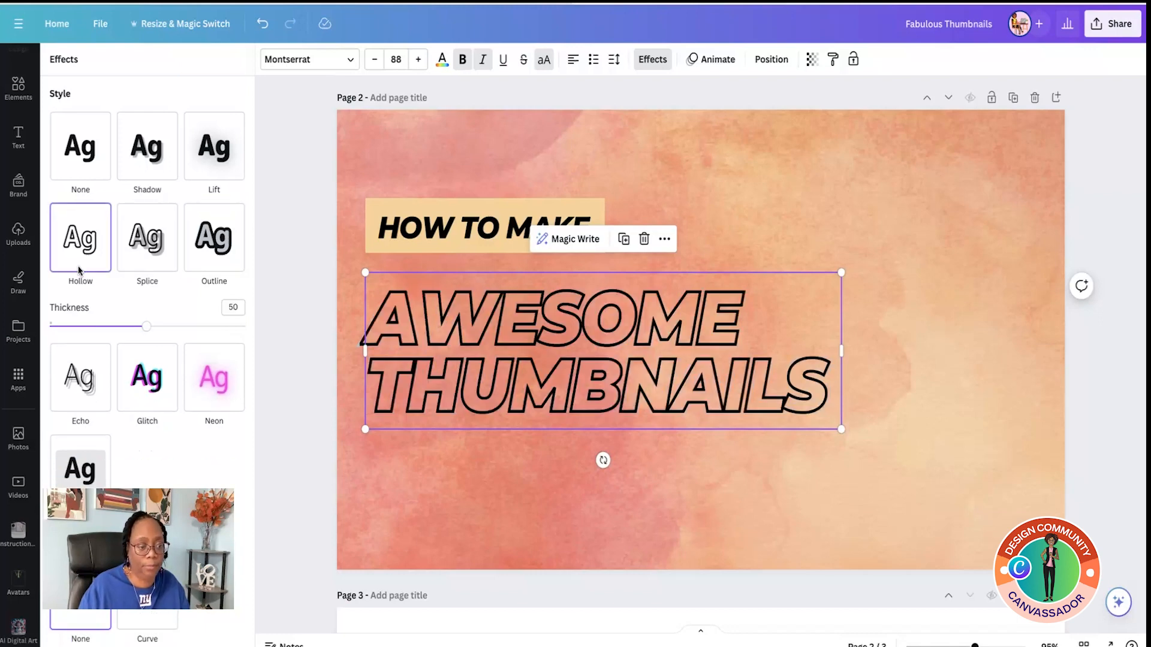
{"action": "left_click", "coordinate": [154, 397]}
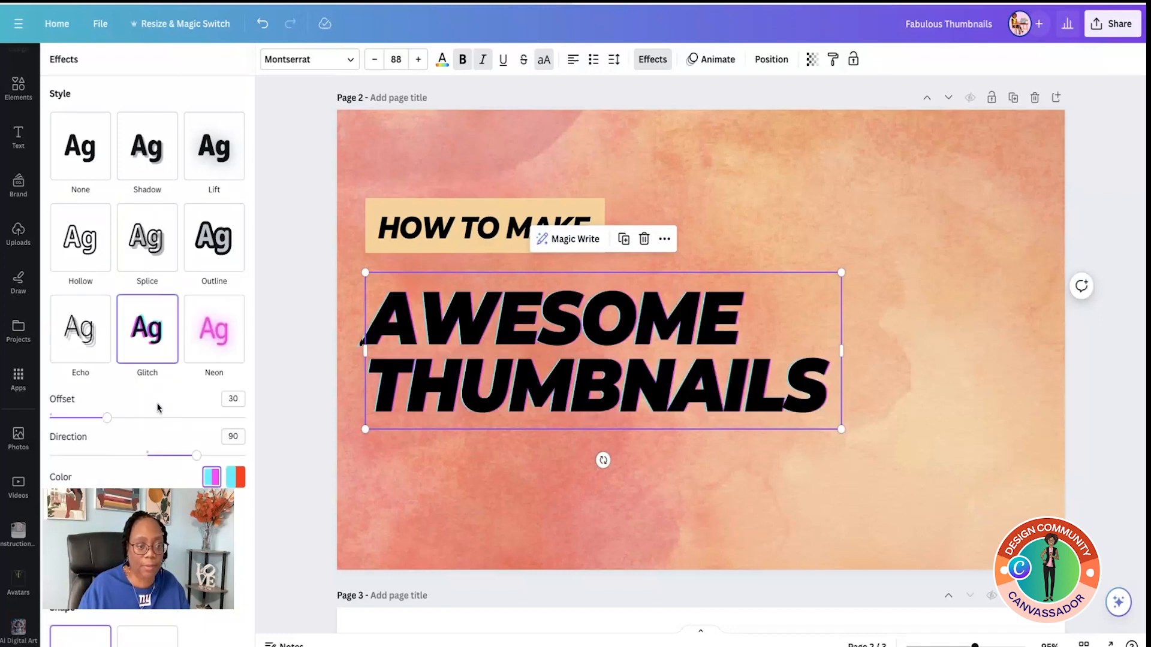
{"action": "left_click", "coordinate": [212, 352]}
{"action": "left_click", "coordinate": [72, 344]}
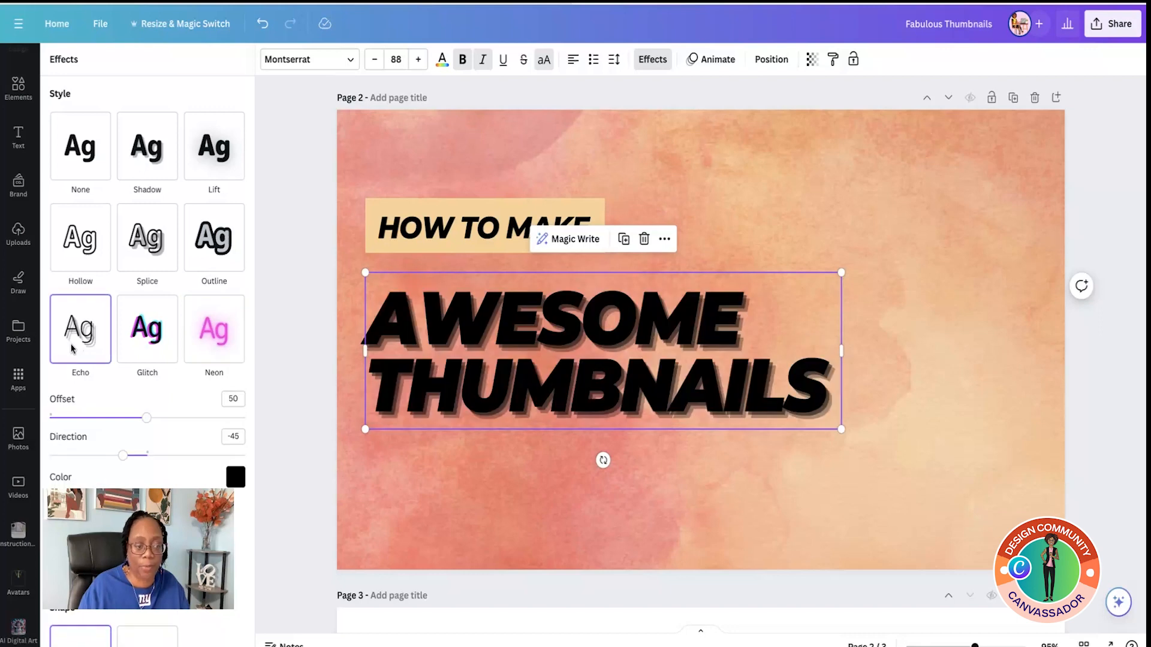
{"action": "scroll", "coordinate": [74, 348], "scroll_direction": "down", "scroll_amount": 1}
{"action": "scroll", "coordinate": [75, 349], "scroll_direction": "up", "scroll_amount": 1}
{"action": "scroll", "coordinate": [75, 348], "scroll_direction": "down", "scroll_amount": 1}
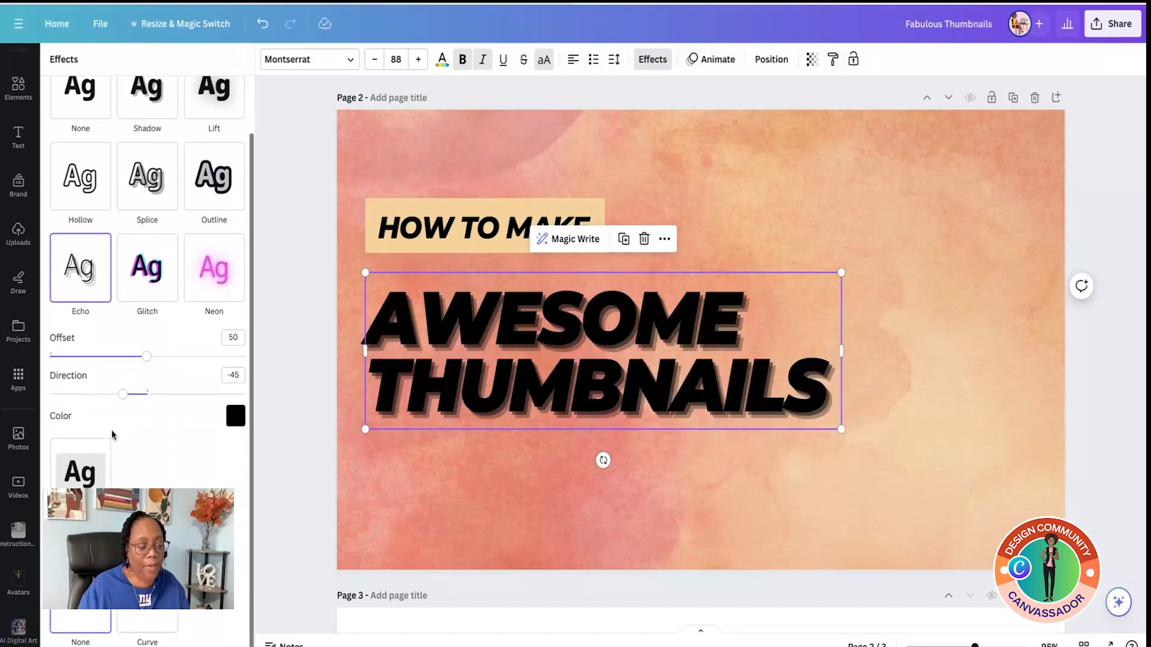
Step: Try the Curve shape on the title, reset it to straight text and move it back below the "HOW TO MAKE" banner
{"action": "left_click", "coordinate": [145, 616]}
{"action": "left_click", "coordinate": [82, 617]}
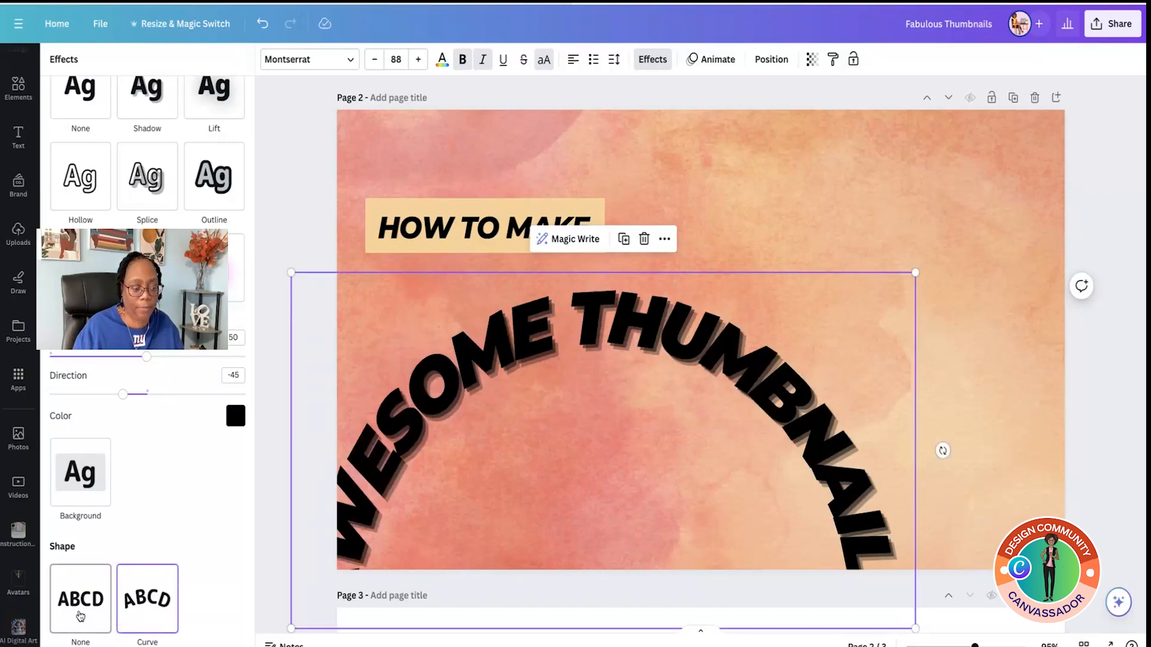
{"action": "left_click", "coordinate": [135, 616]}
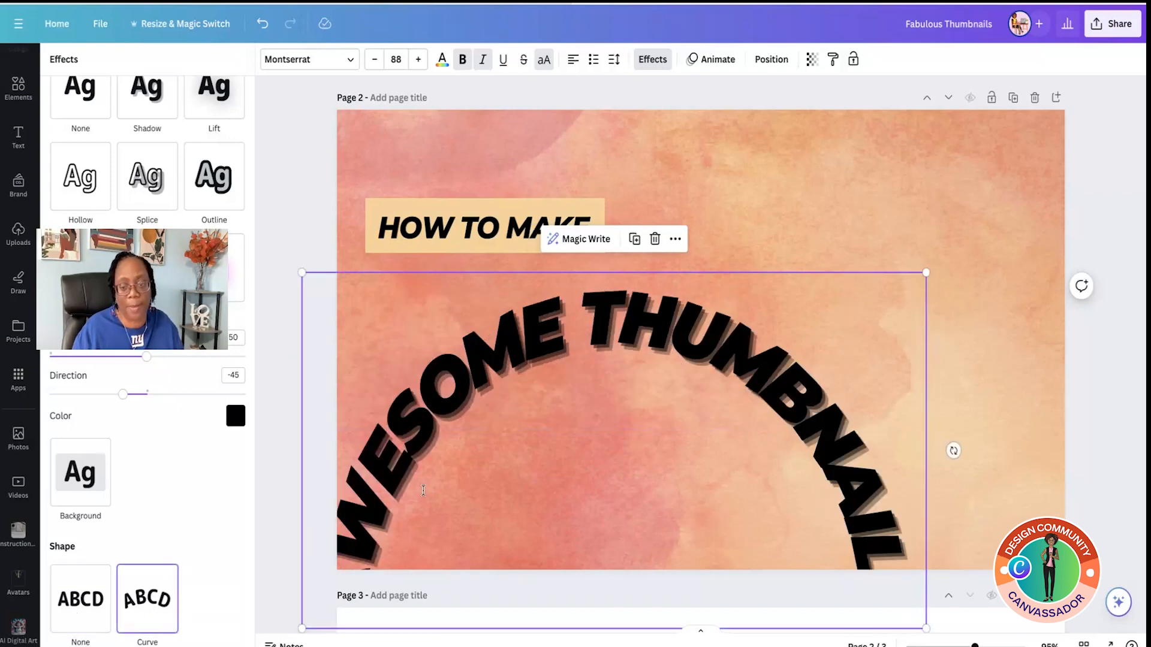
{"action": "left_click_drag", "start_coordinate": [617, 412], "coordinate": [724, 259]}
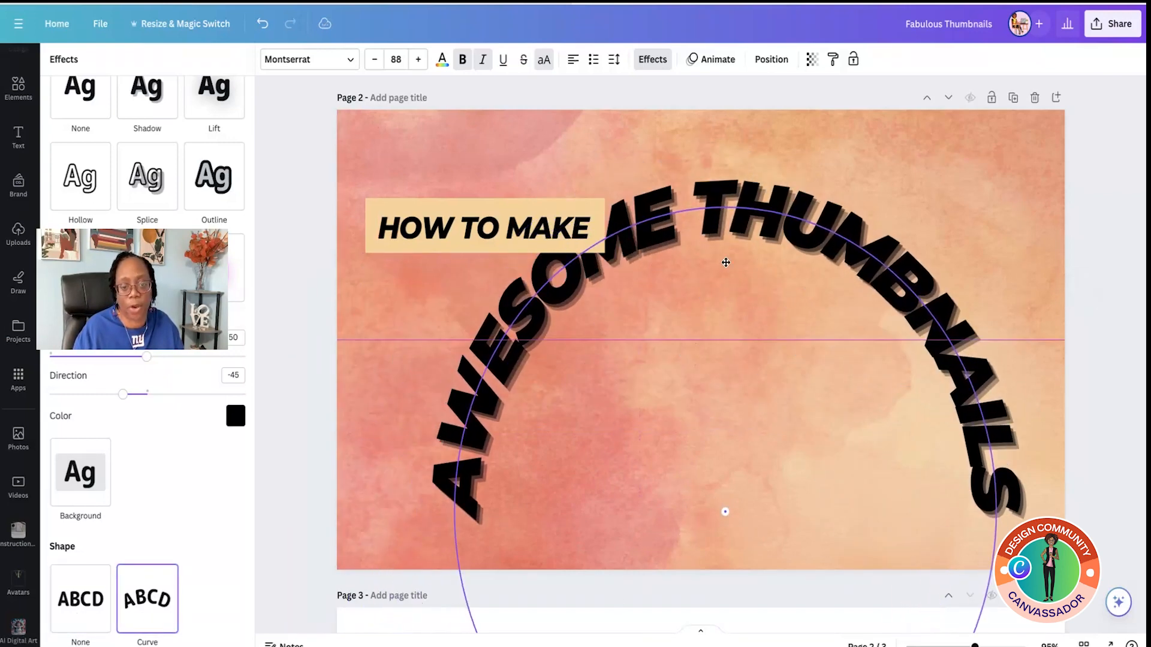
{"action": "left_click", "coordinate": [62, 619]}
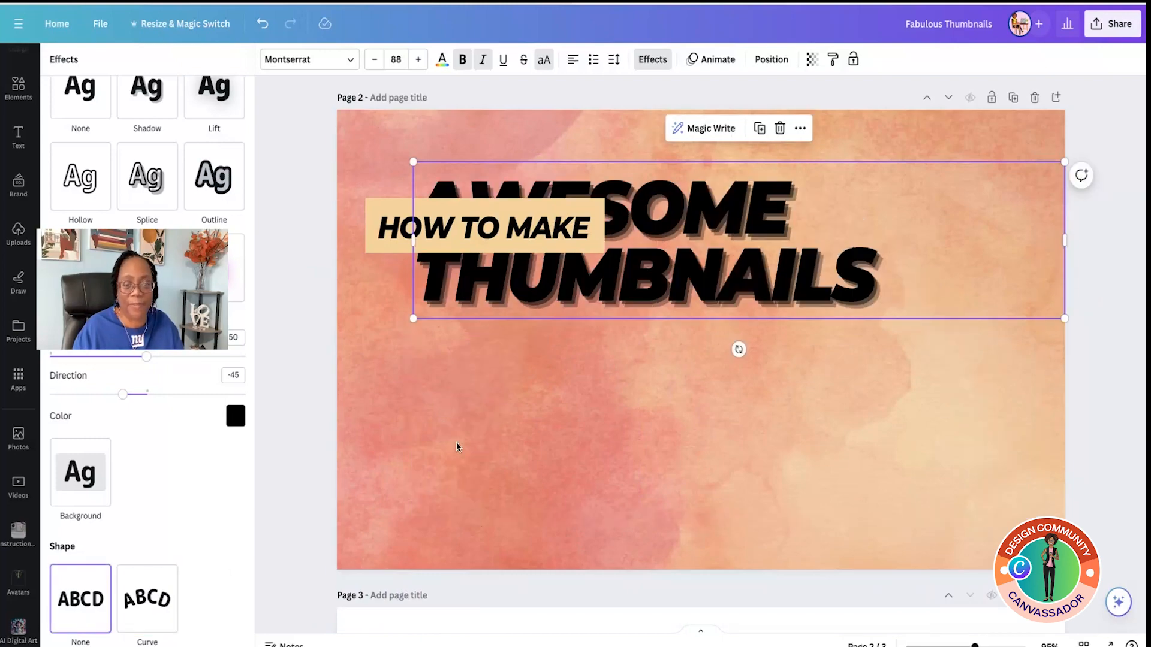
{"action": "left_click_drag", "start_coordinate": [651, 281], "coordinate": [604, 351]}
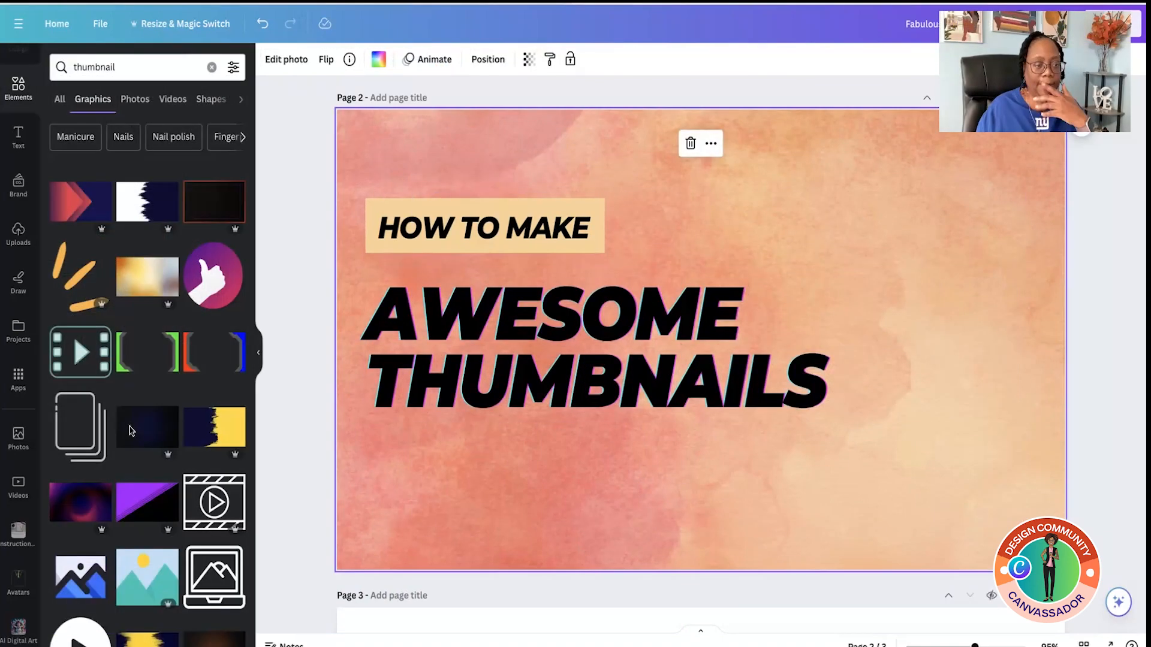
Step: Look through the "thumbnail" graphics and photos, and search the photos for "awesome" instead
{"action": "scroll", "coordinate": [130, 430], "scroll_direction": "down", "scroll_amount": 5}
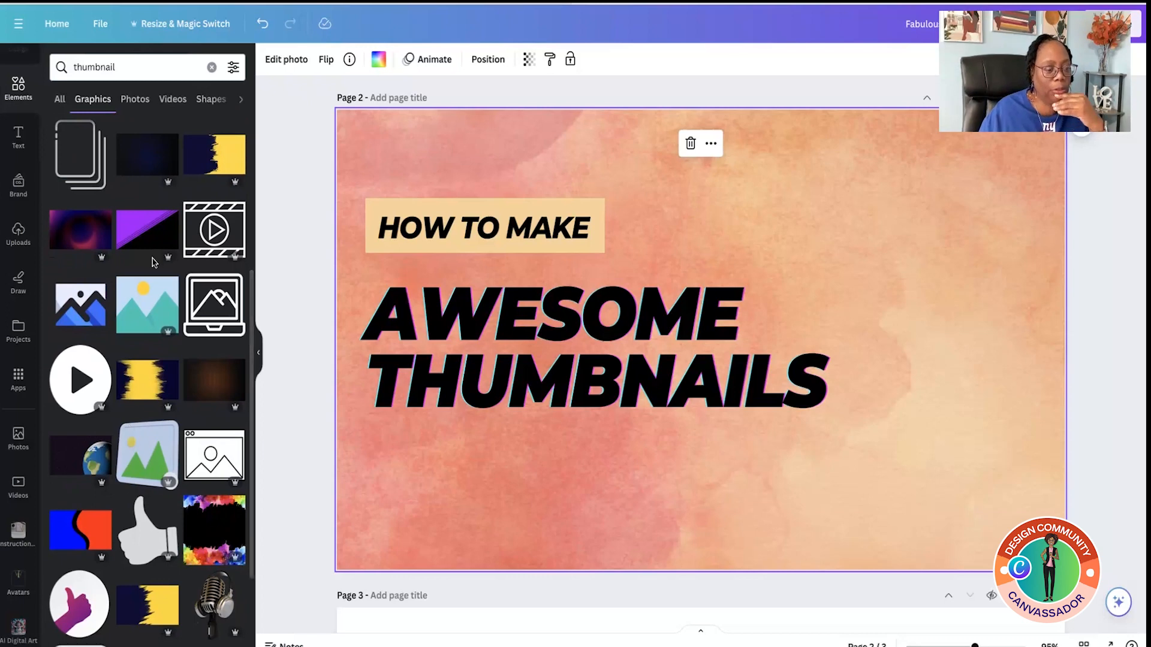
{"action": "left_click", "coordinate": [136, 101]}
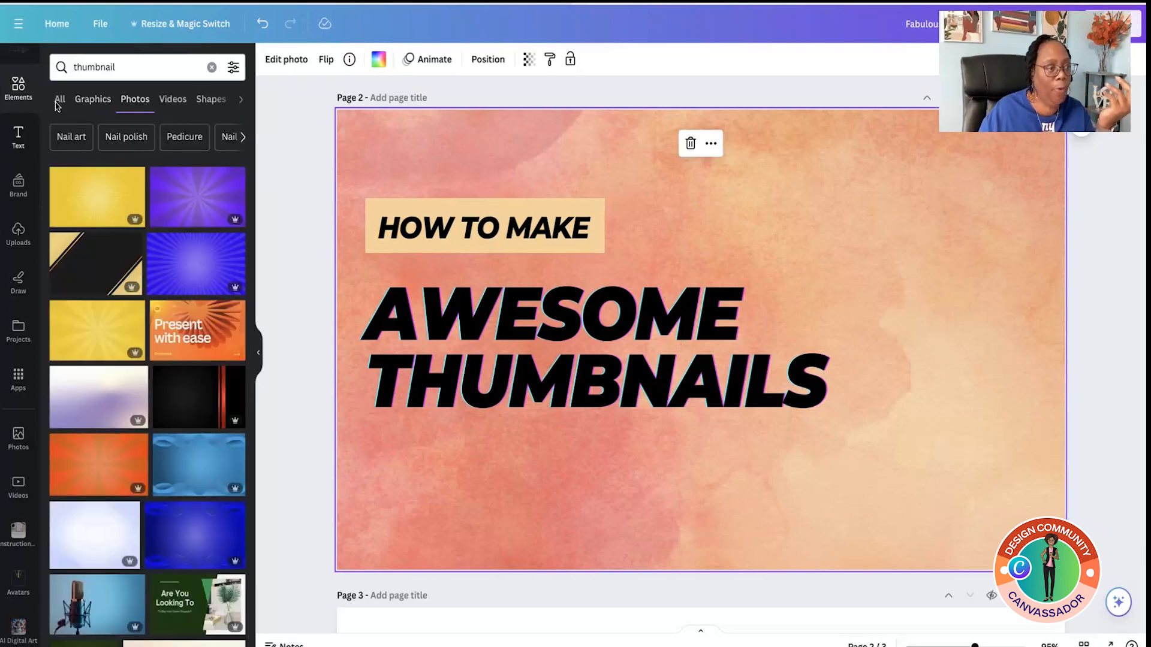
{"action": "left_click", "coordinate": [130, 64]}
{"action": "left_click_drag", "start_coordinate": [130, 65], "coordinate": [68, 64]}
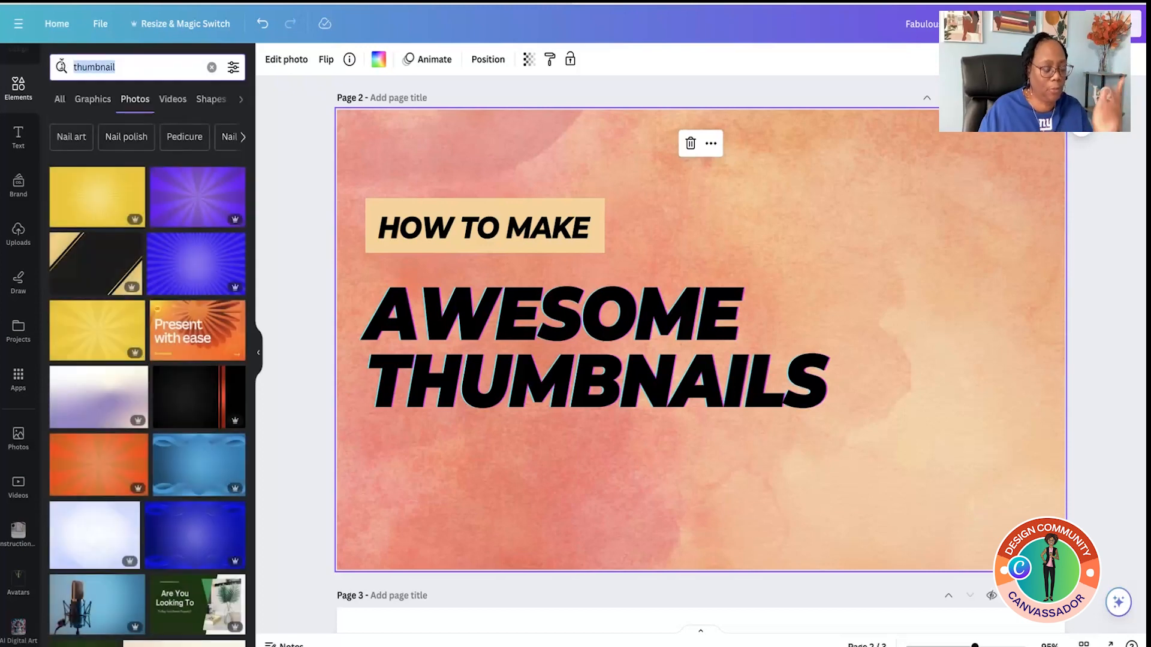
{"action": "type", "text": "awesome"}
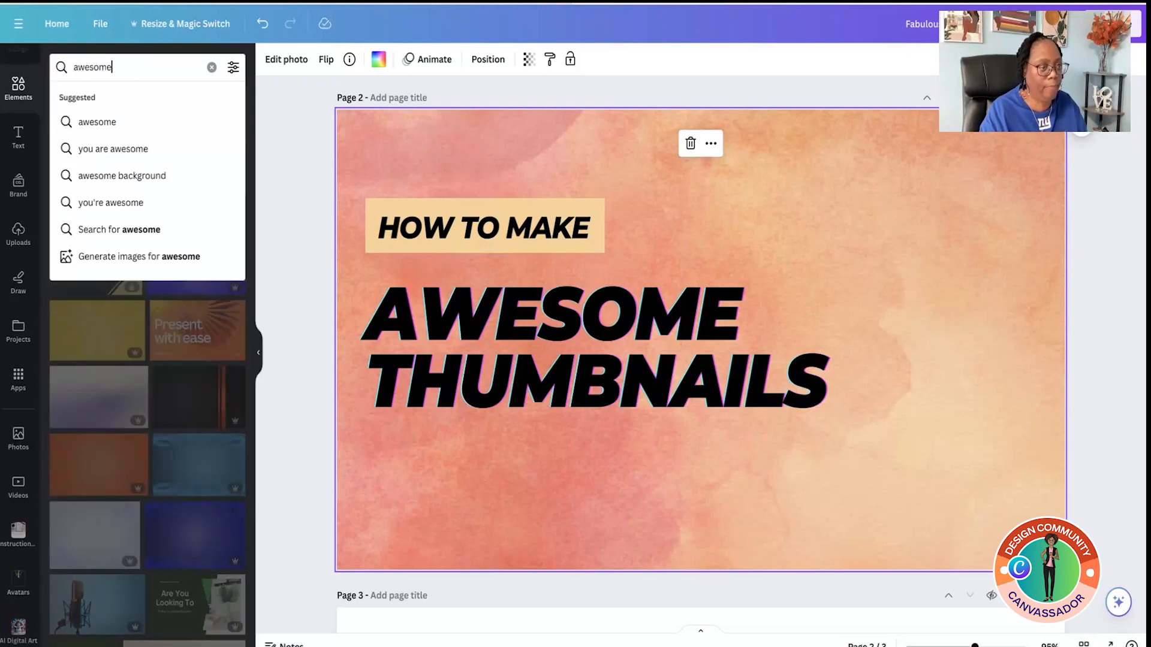
{"action": "key", "text": "Return"}
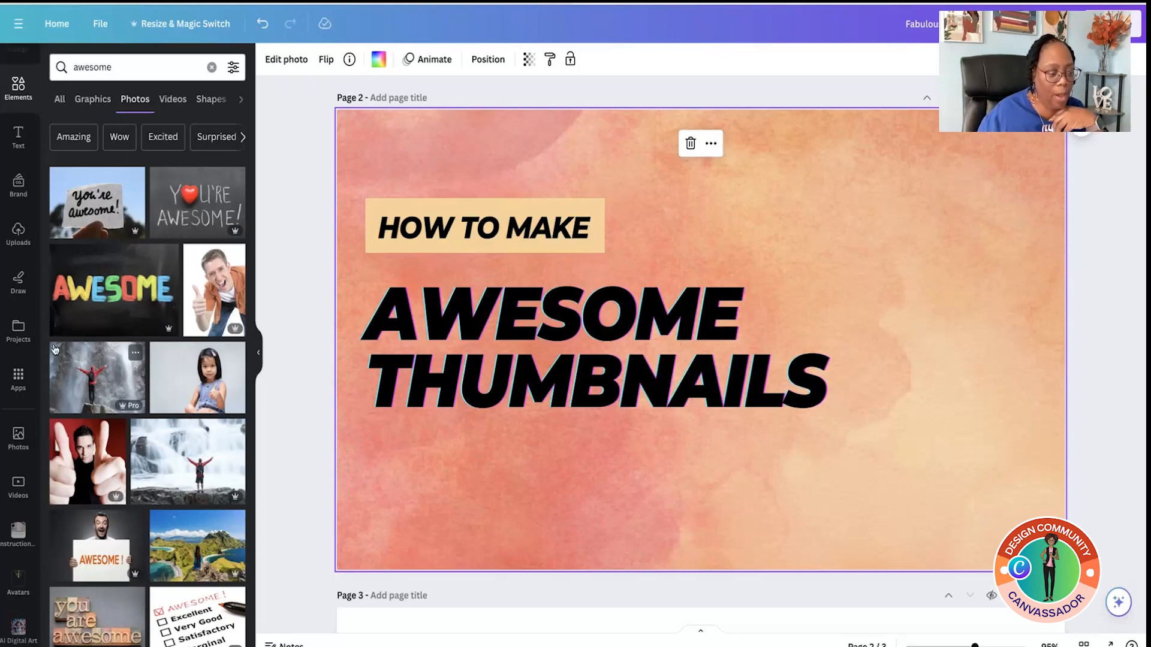
Step: Add the photo of the girl in blue giving a thumbs-up to page 2 and move it to the page's right side
{"action": "scroll", "coordinate": [145, 443], "scroll_direction": "down", "scroll_amount": 5}
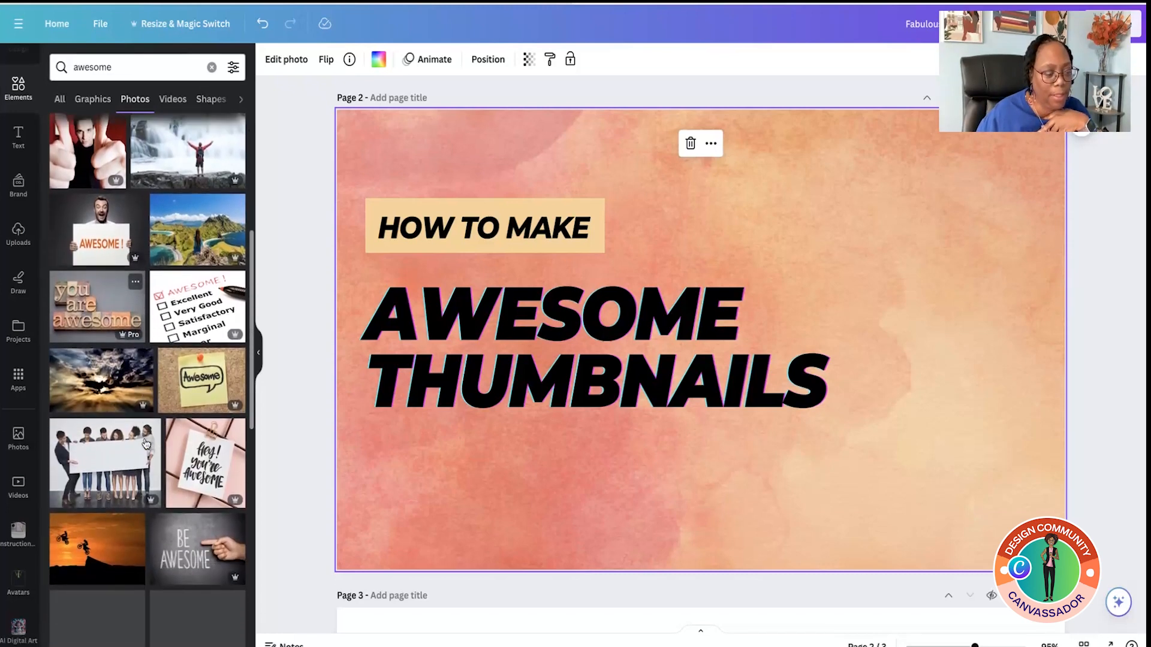
{"action": "scroll", "coordinate": [146, 443], "scroll_direction": "down", "scroll_amount": 4}
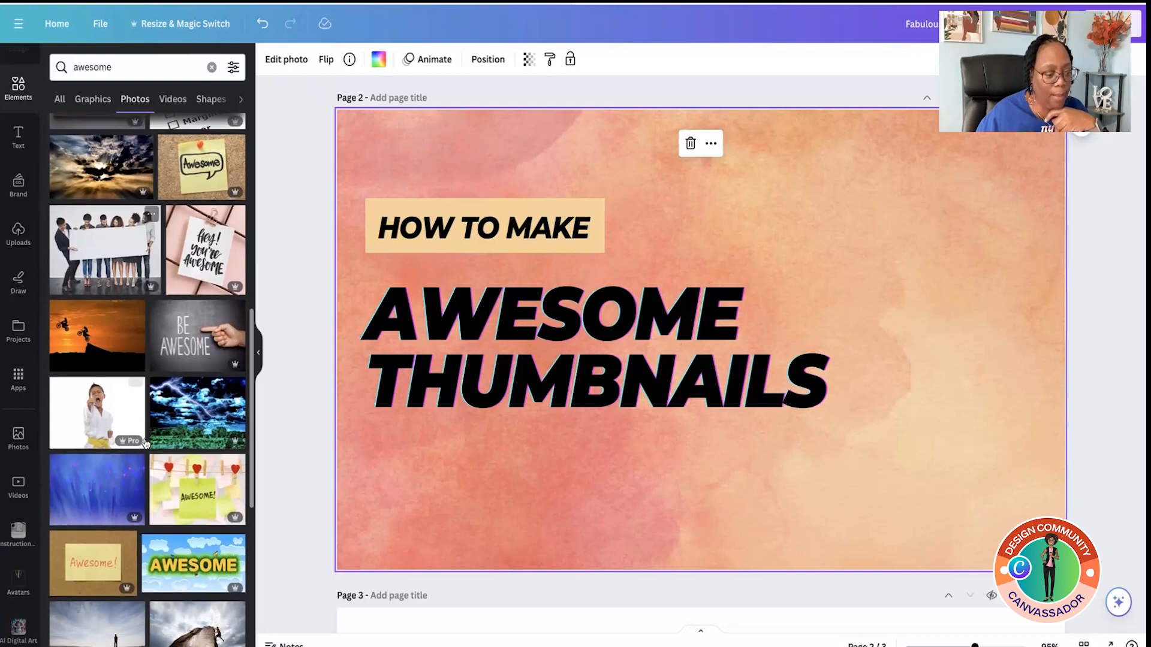
{"action": "scroll", "coordinate": [145, 444], "scroll_direction": "down", "scroll_amount": 5}
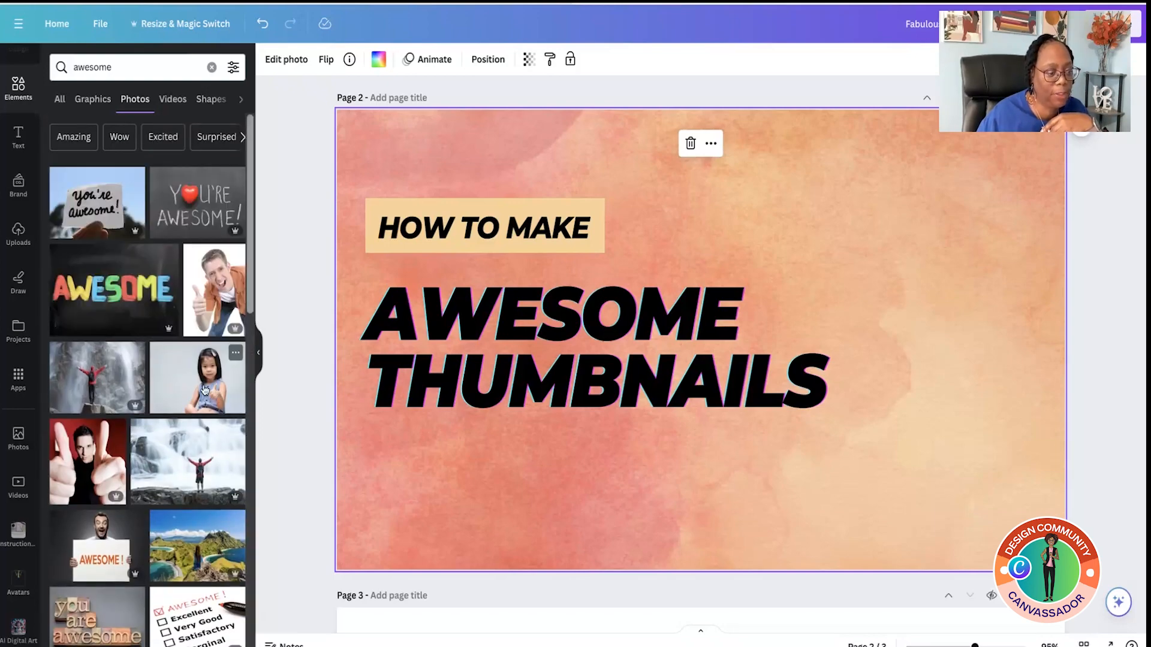
{"action": "left_click", "coordinate": [204, 412]}
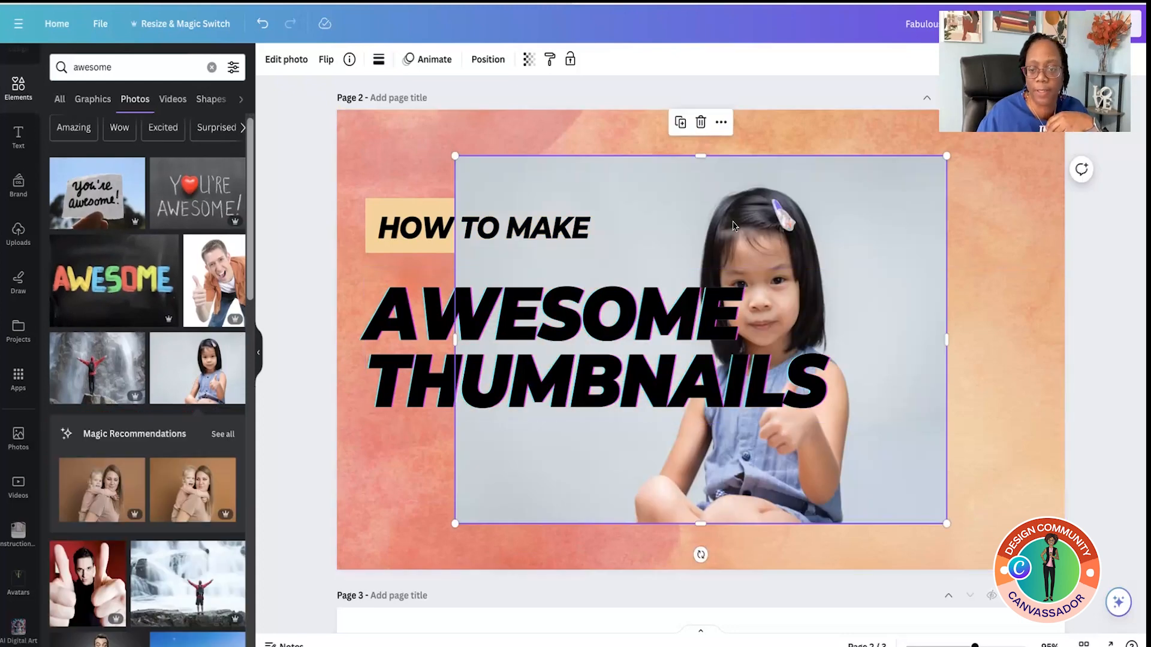
{"action": "left_click_drag", "start_coordinate": [842, 229], "coordinate": [909, 228]}
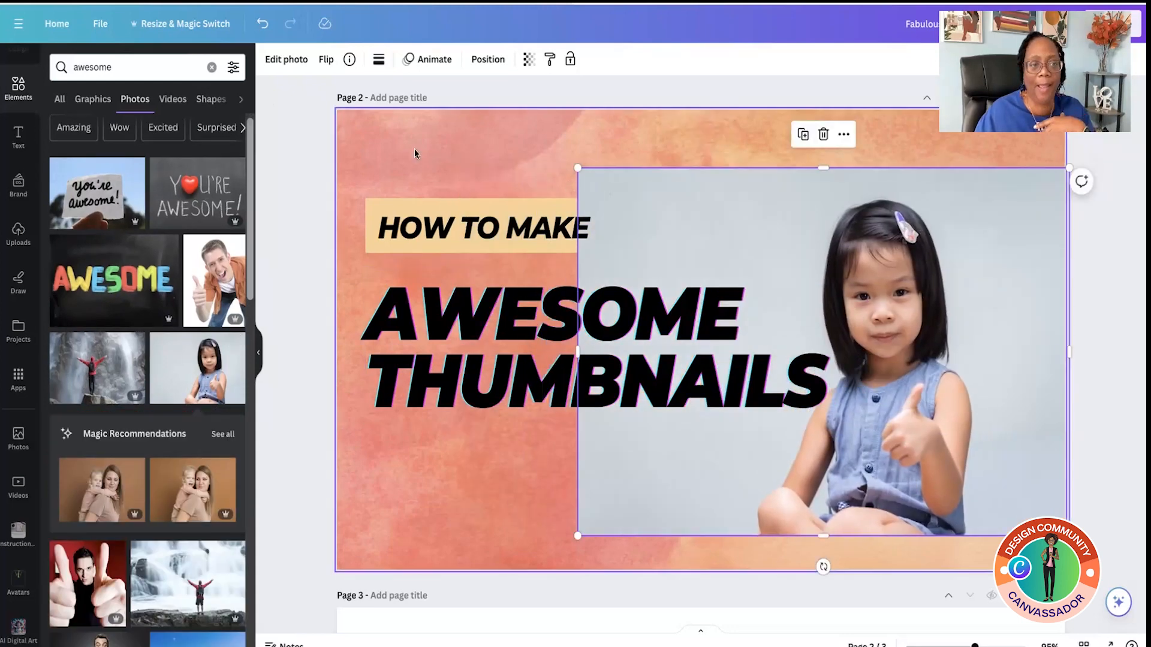
Step: Remove the girl photo's background, and enlarge and align the cutout to the page's bottom edge
{"action": "left_click", "coordinate": [291, 62]}
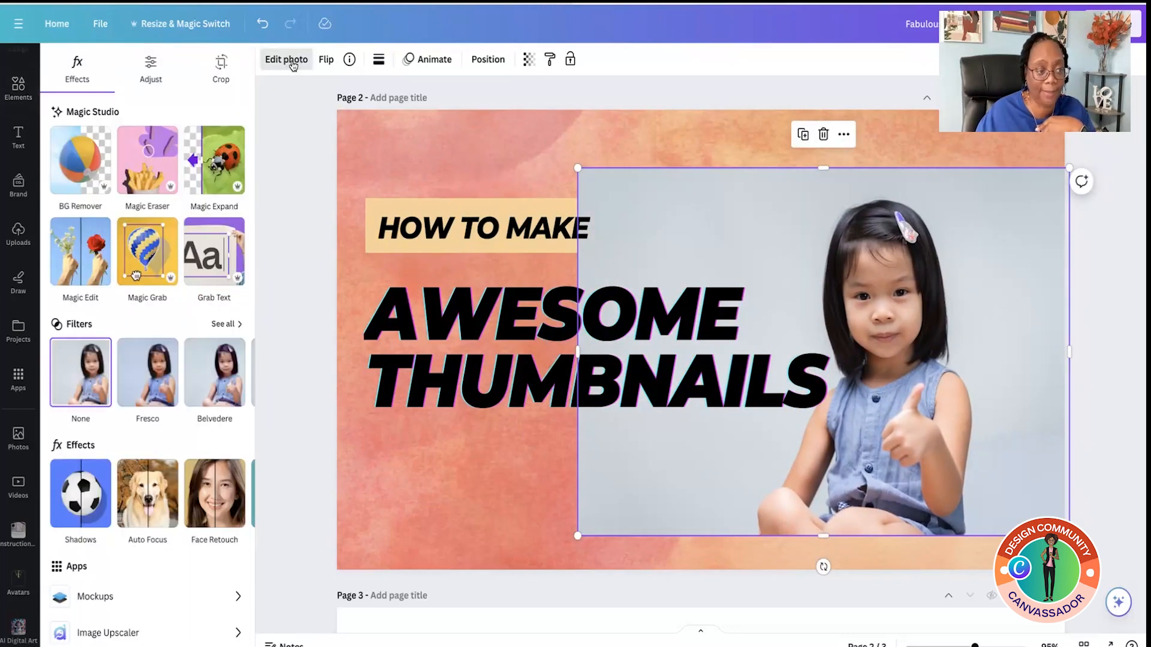
{"action": "left_click", "coordinate": [80, 159]}
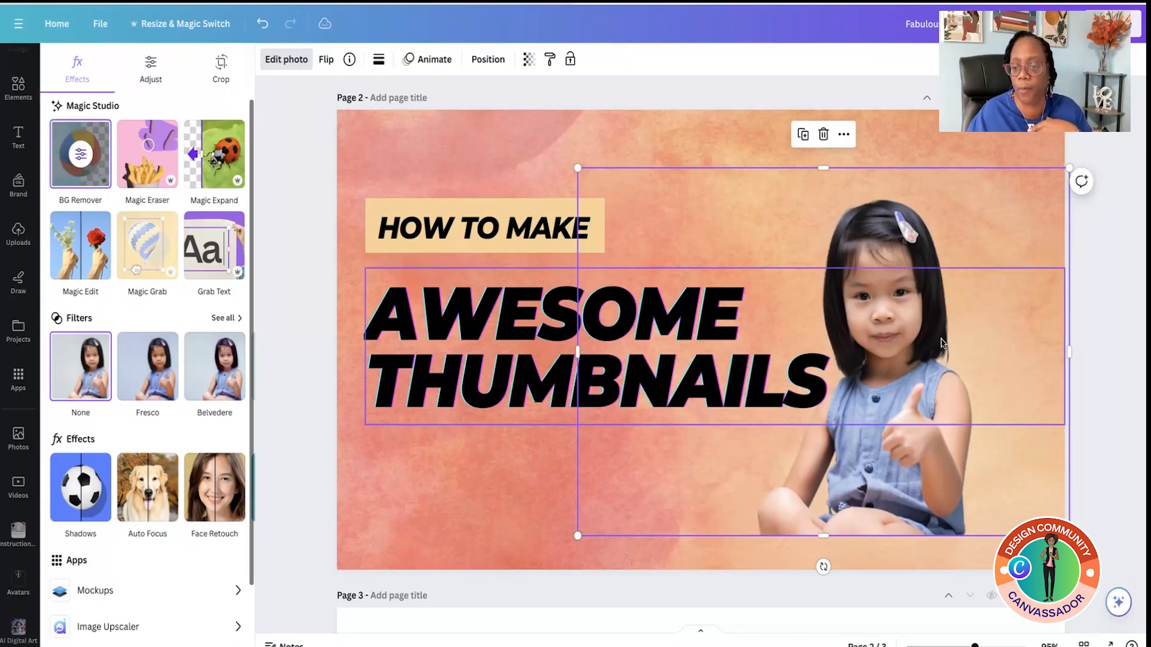
{"action": "left_click_drag", "start_coordinate": [824, 510], "coordinate": [828, 571]}
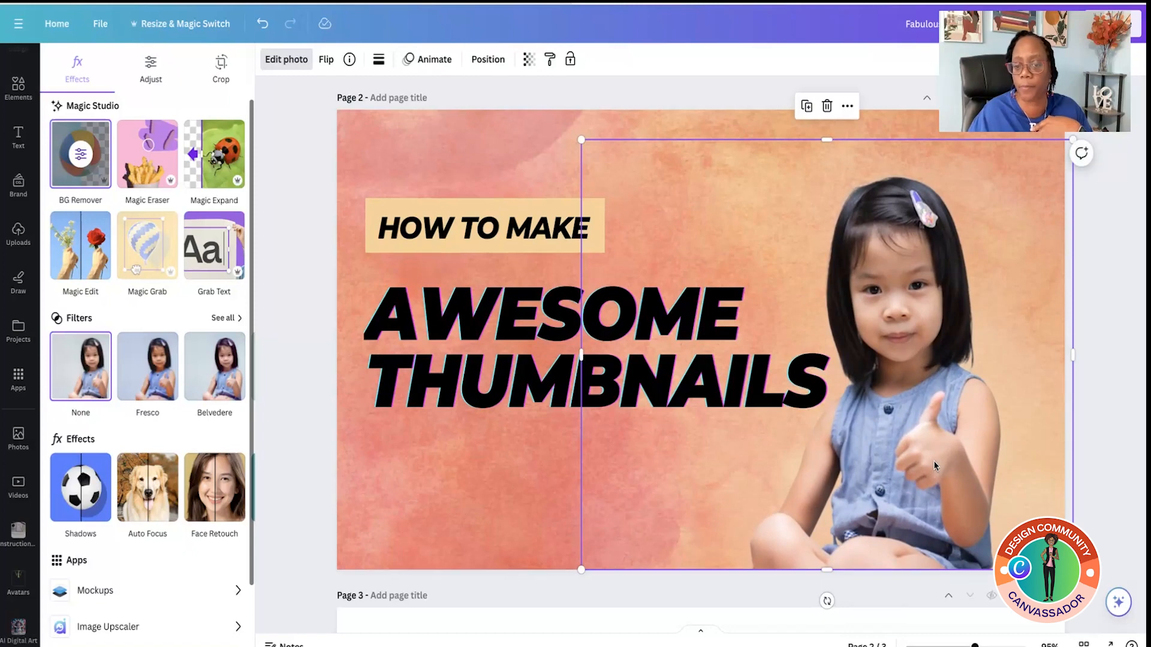
{"action": "left_click", "coordinate": [507, 510]}
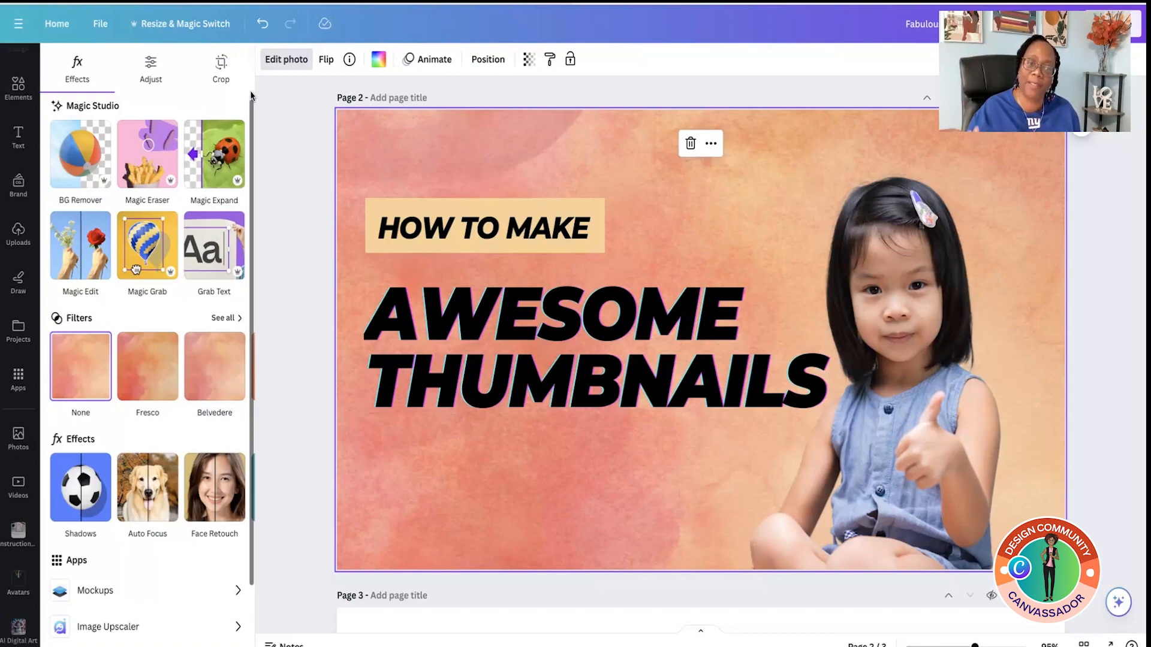
Step: Search the graphics for "stars" instead of "awesome"
{"action": "left_click", "coordinate": [22, 90]}
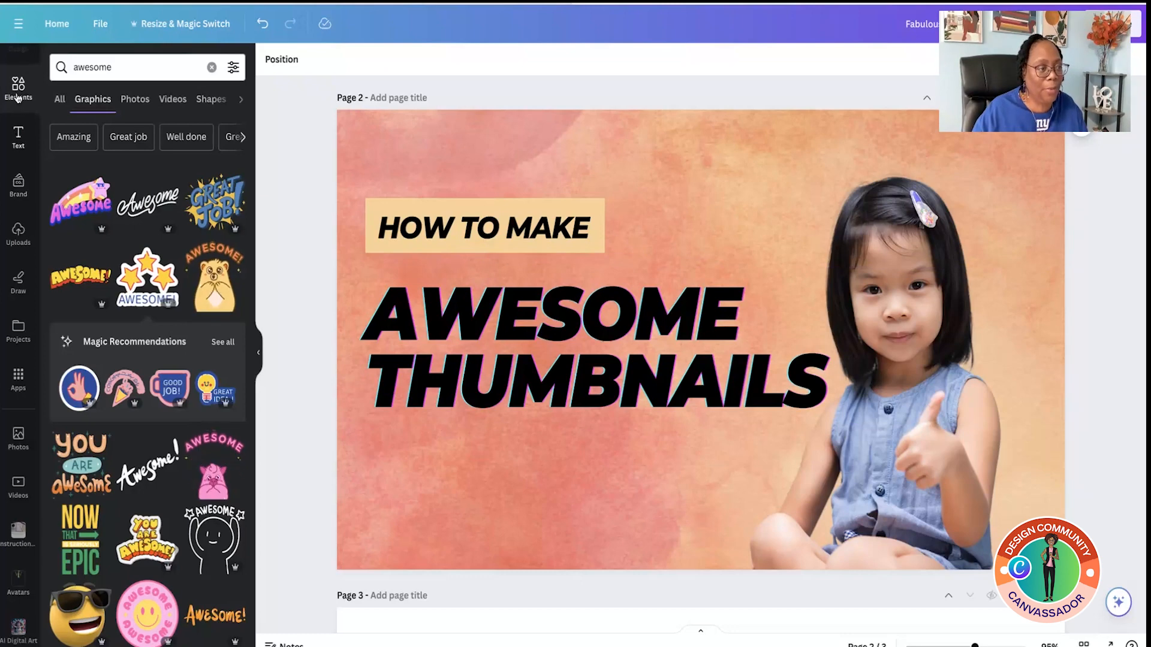
{"action": "left_click", "coordinate": [133, 66]}
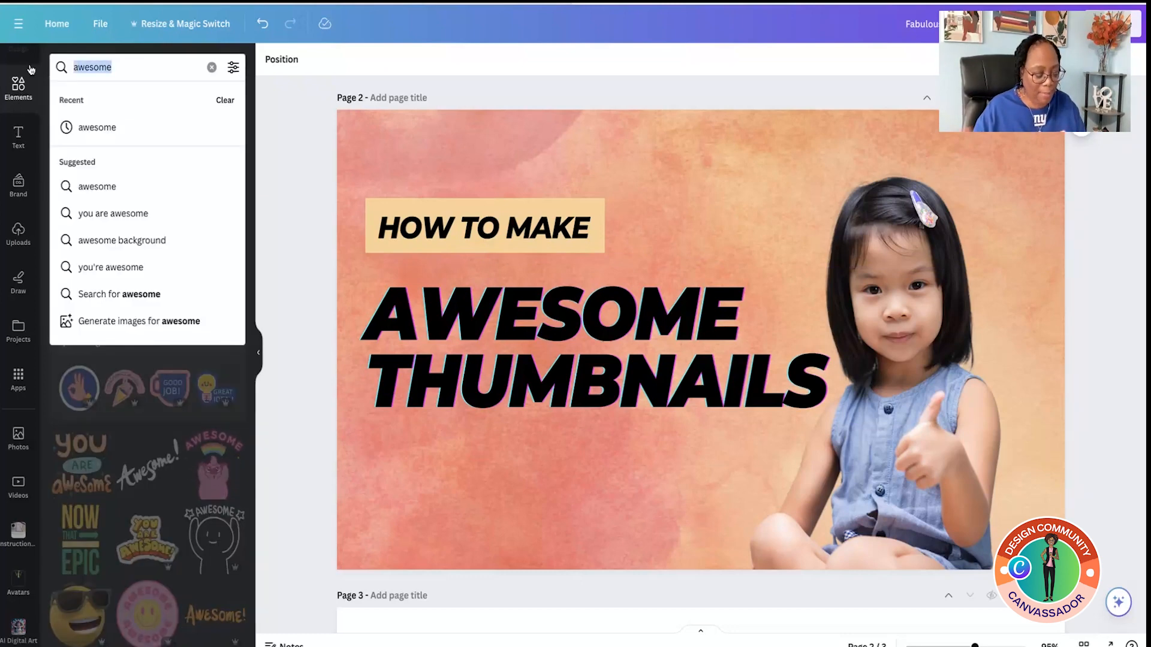
{"action": "type", "text": "stars"}
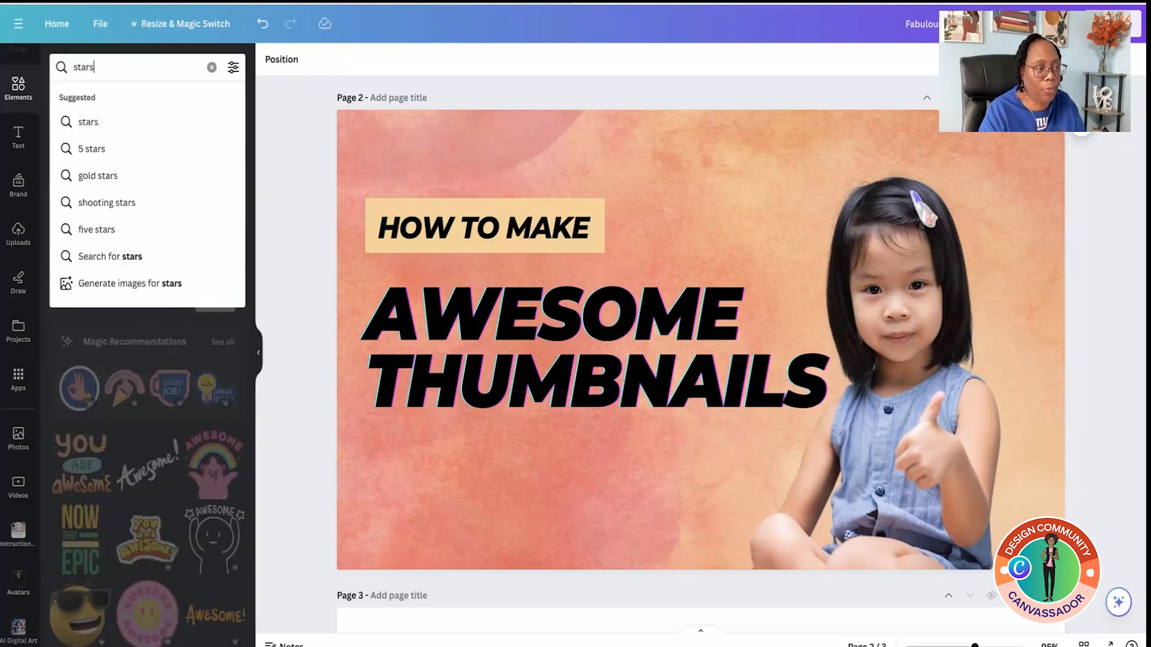
{"action": "key", "text": "Return"}
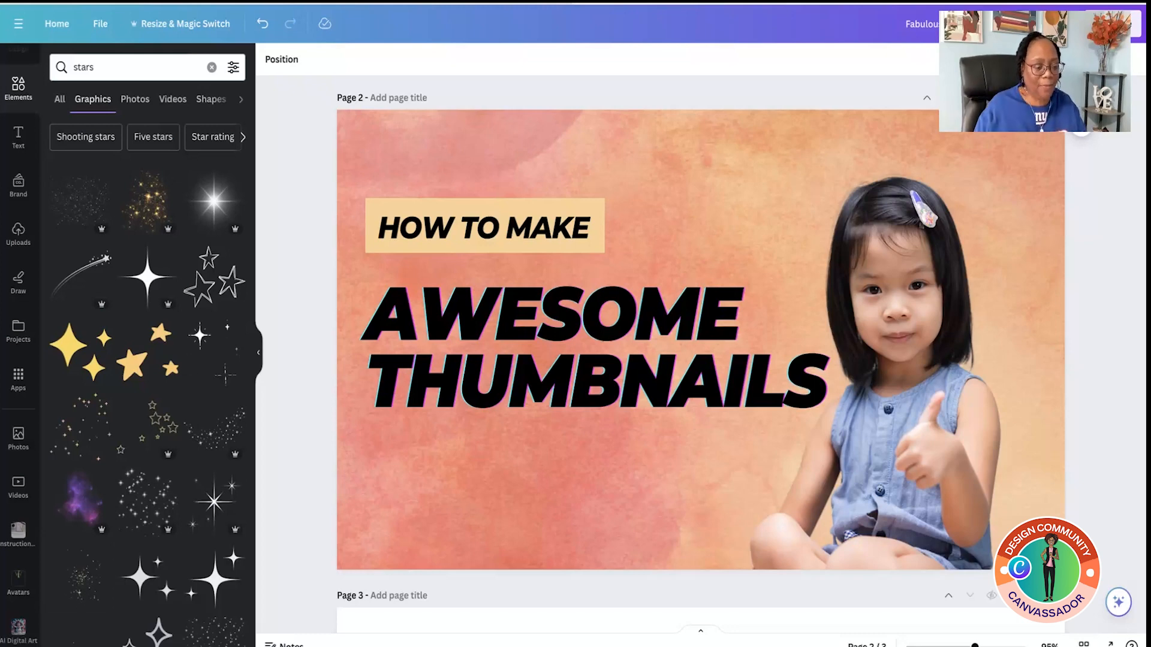
Step: Add the purple star cloud graphic to the page's upper-right corner and send it to the back, behind the girl
{"action": "scroll", "coordinate": [31, 75], "scroll_direction": "down", "scroll_amount": 1}
{"action": "scroll", "coordinate": [65, 136], "scroll_direction": "down", "scroll_amount": 1}
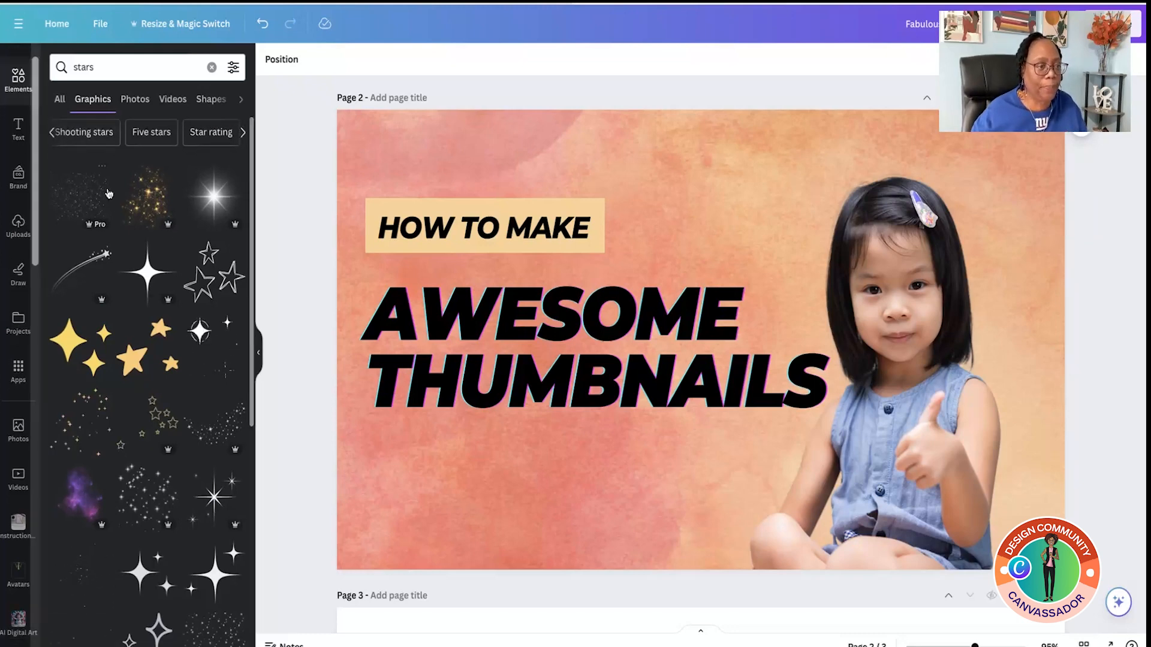
{"action": "scroll", "coordinate": [243, 455], "scroll_direction": "down", "scroll_amount": 6}
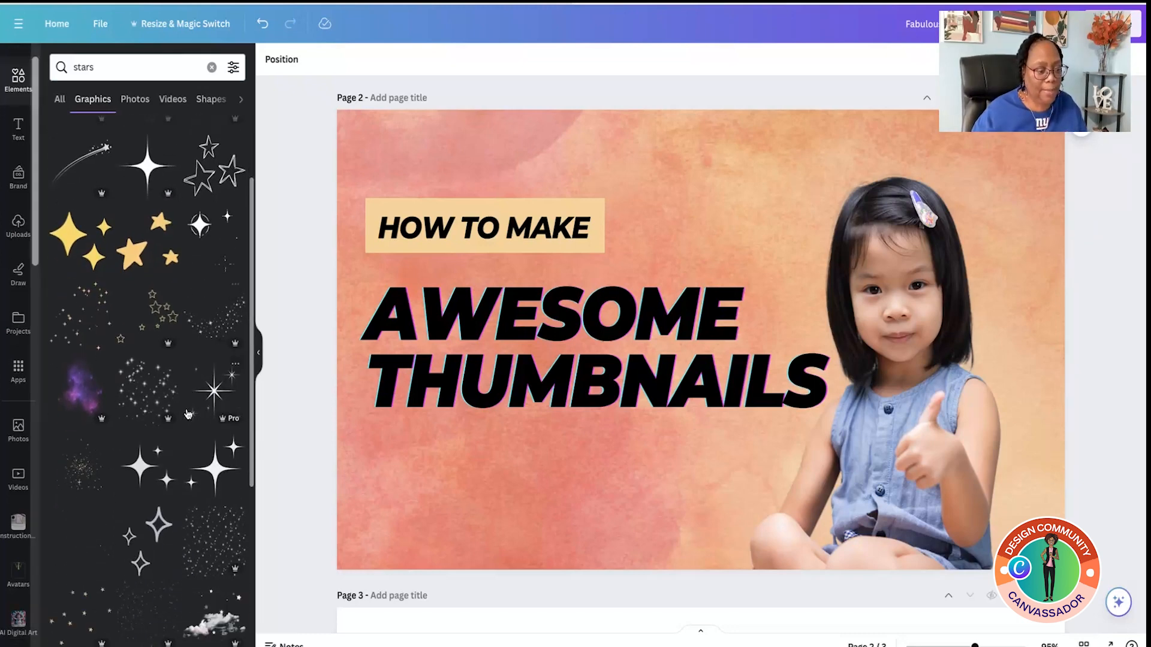
{"action": "scroll", "coordinate": [190, 415], "scroll_direction": "up", "scroll_amount": 5}
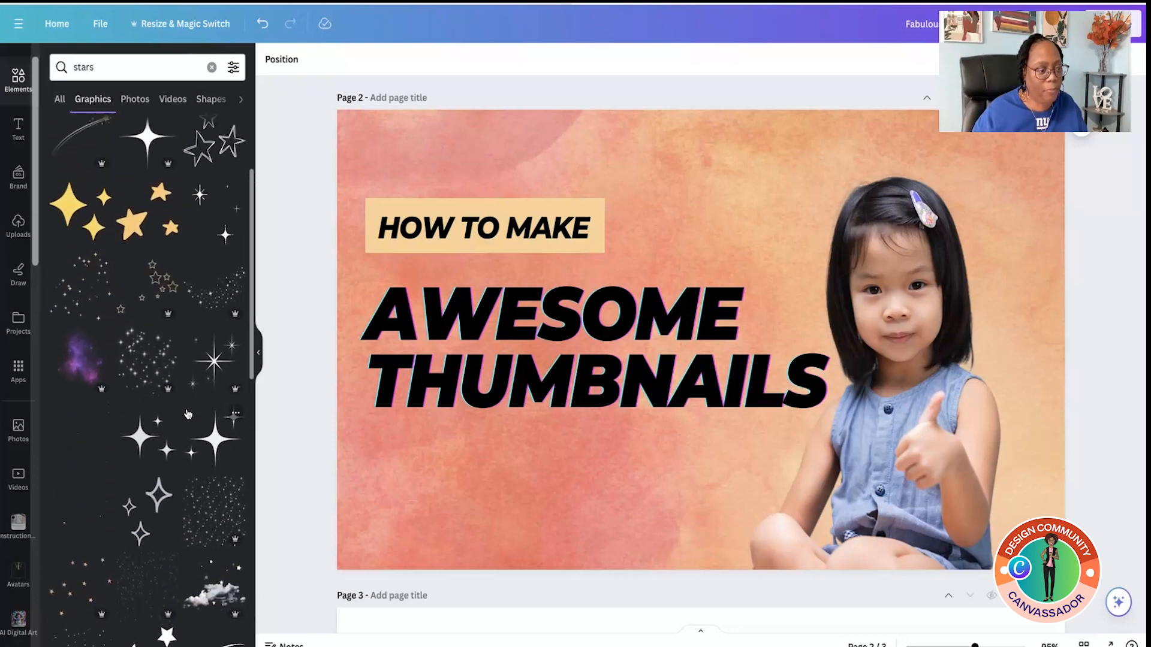
{"action": "left_click", "coordinate": [88, 397]}
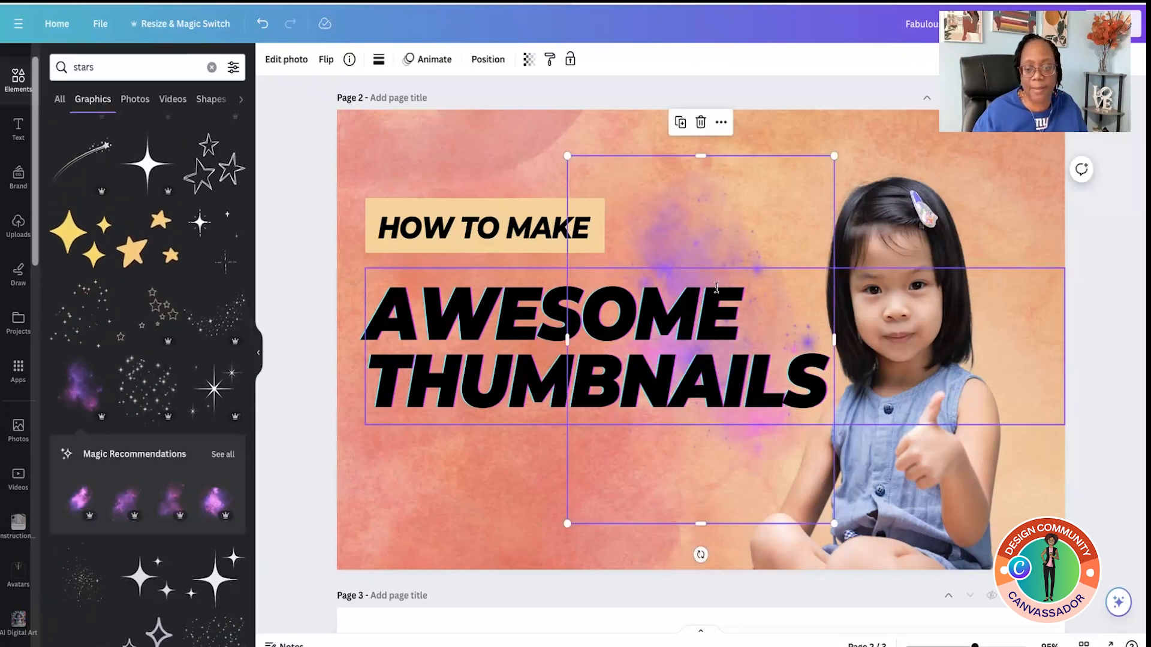
{"action": "left_click_drag", "start_coordinate": [716, 288], "coordinate": [998, 159]}
{"action": "right_click", "coordinate": [991, 210]}
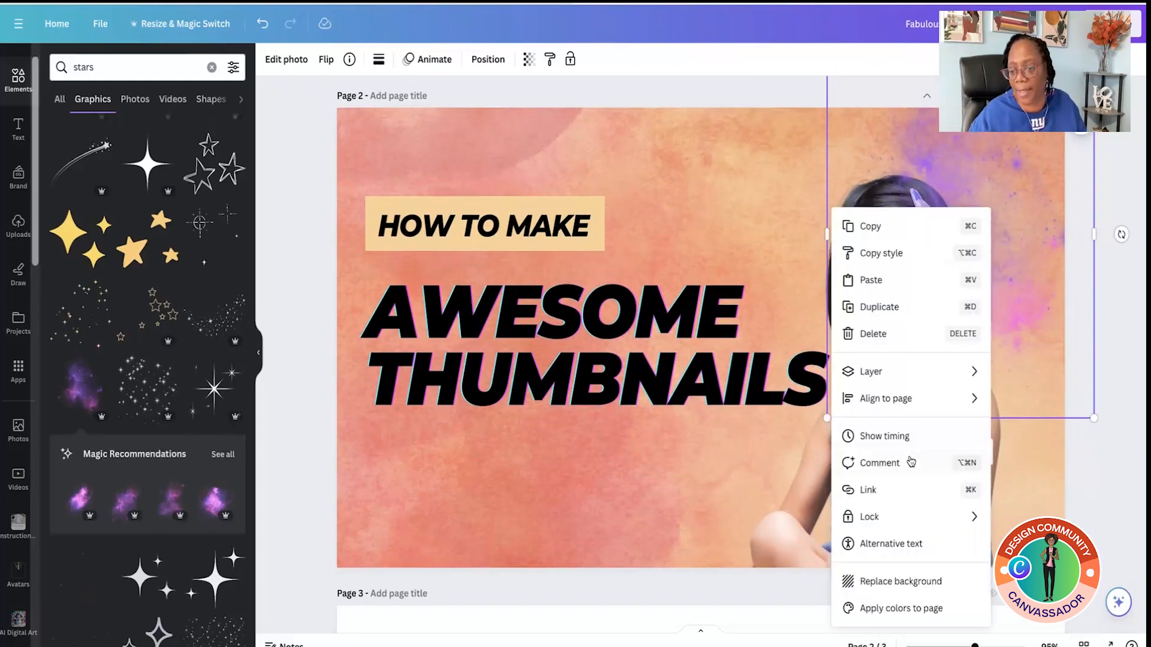
{"action": "mouse_move", "coordinate": [873, 373]}
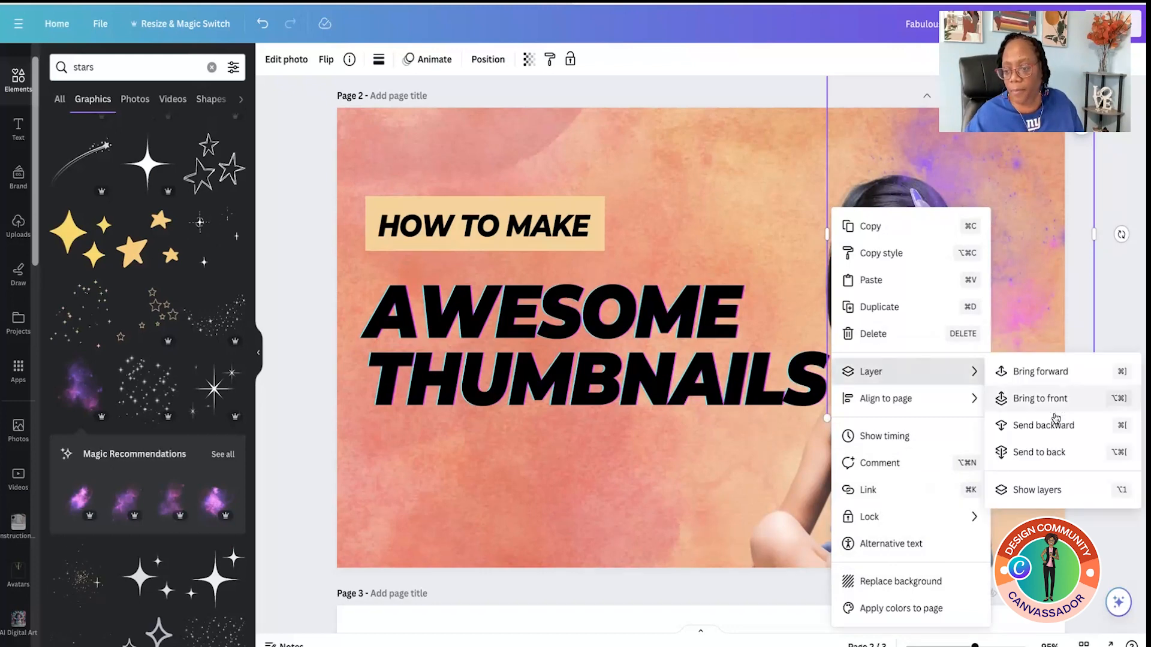
{"action": "left_click", "coordinate": [1050, 454]}
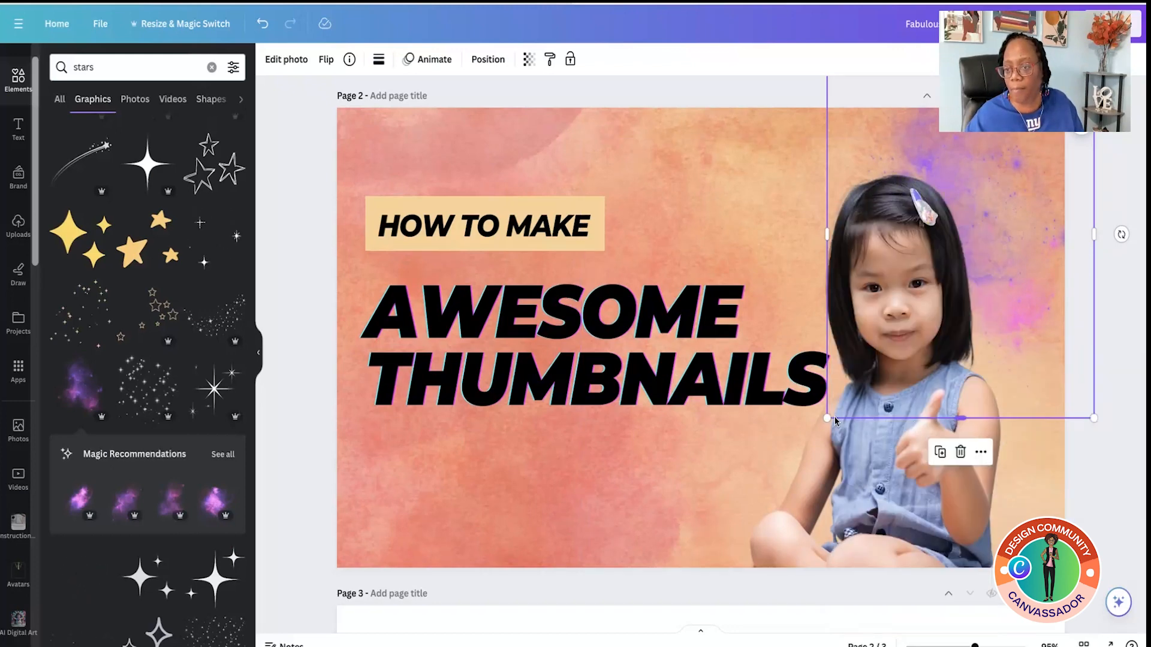
{"action": "left_click", "coordinate": [1022, 217]}
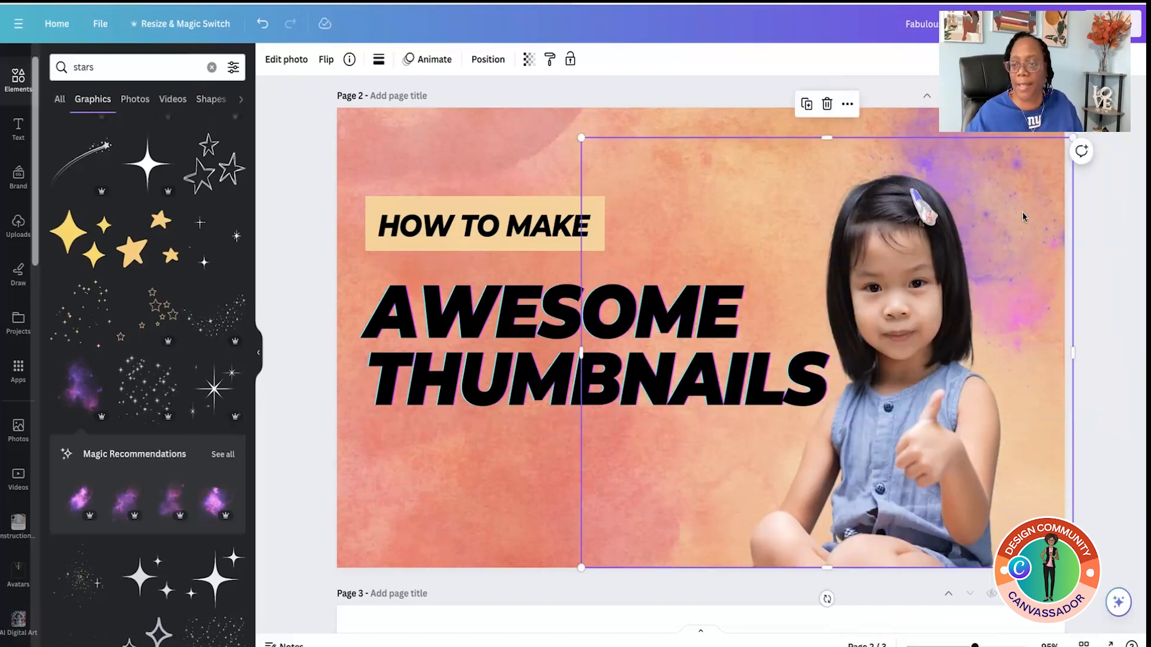
{"action": "right_click", "coordinate": [1023, 216]}
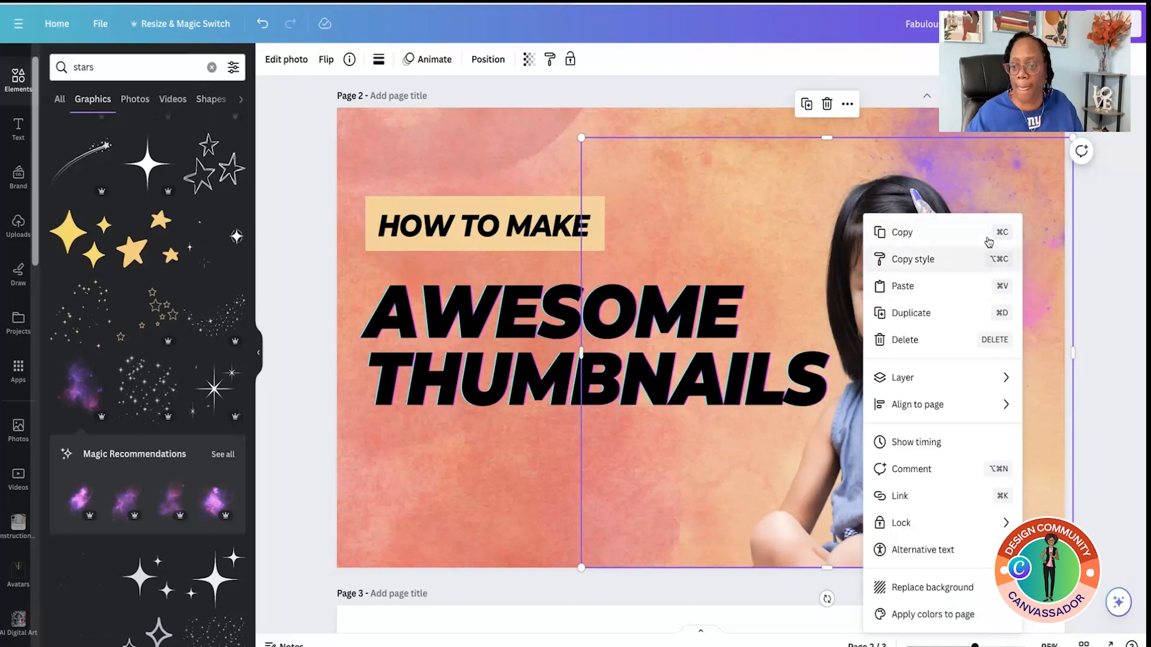
{"action": "left_click", "coordinate": [1025, 214]}
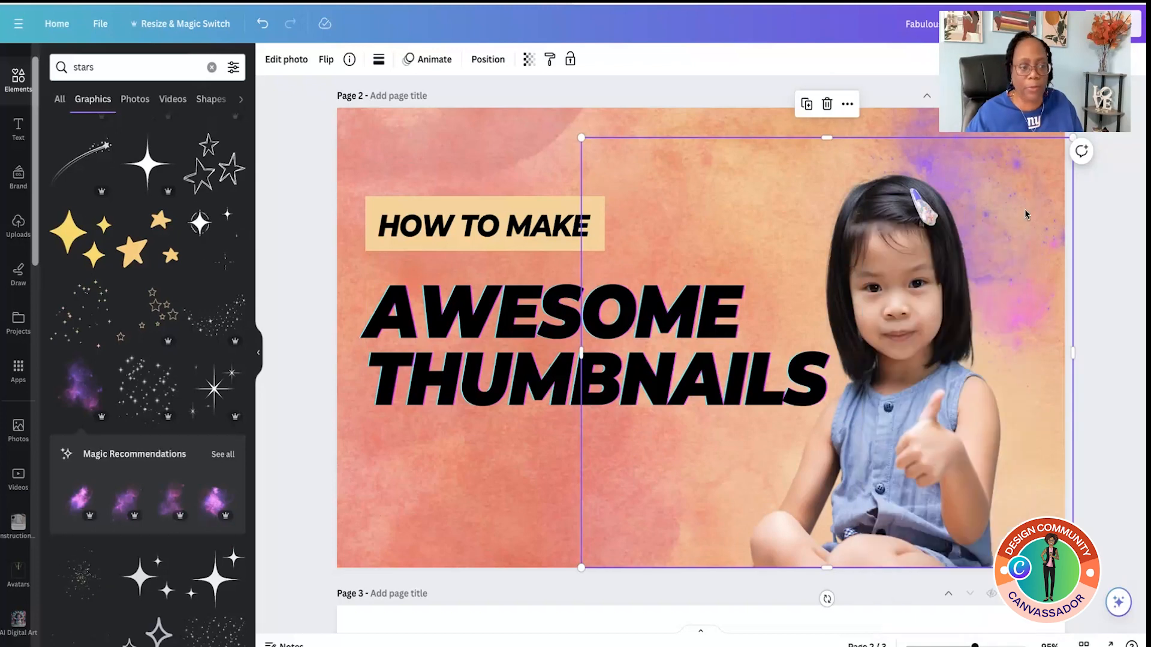
Step: Add a second purple star cloud in the page's lower-left corner and bring it to the front
{"action": "left_click", "coordinate": [72, 400]}
{"action": "left_click_drag", "start_coordinate": [732, 242], "coordinate": [436, 419]}
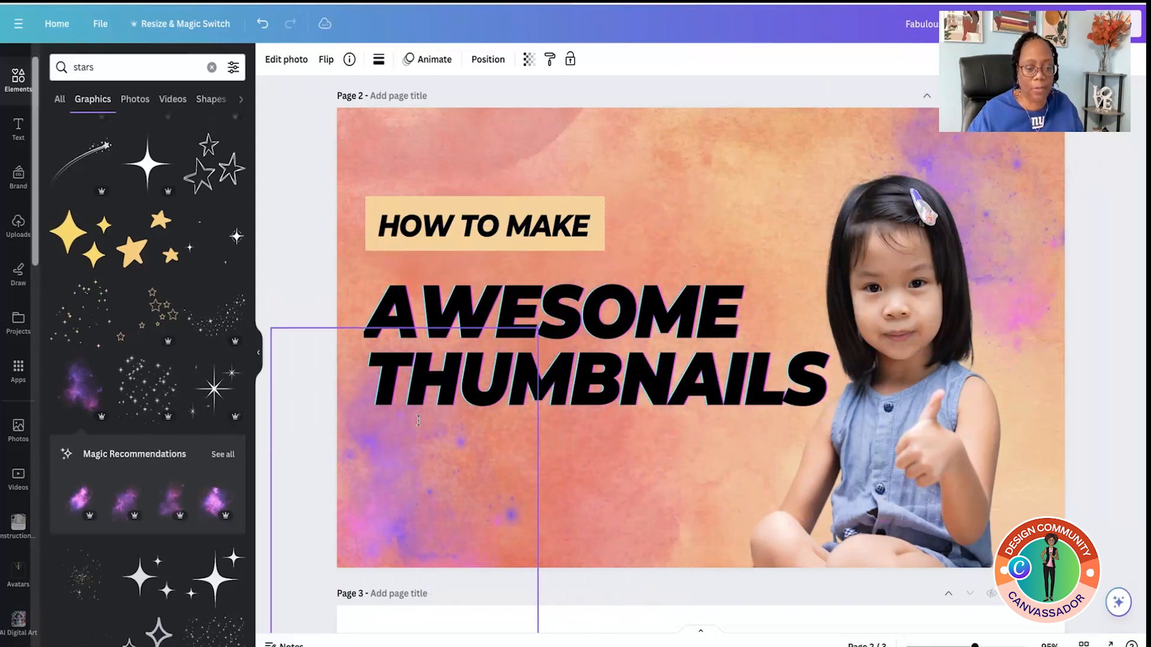
{"action": "right_click", "coordinate": [395, 485]}
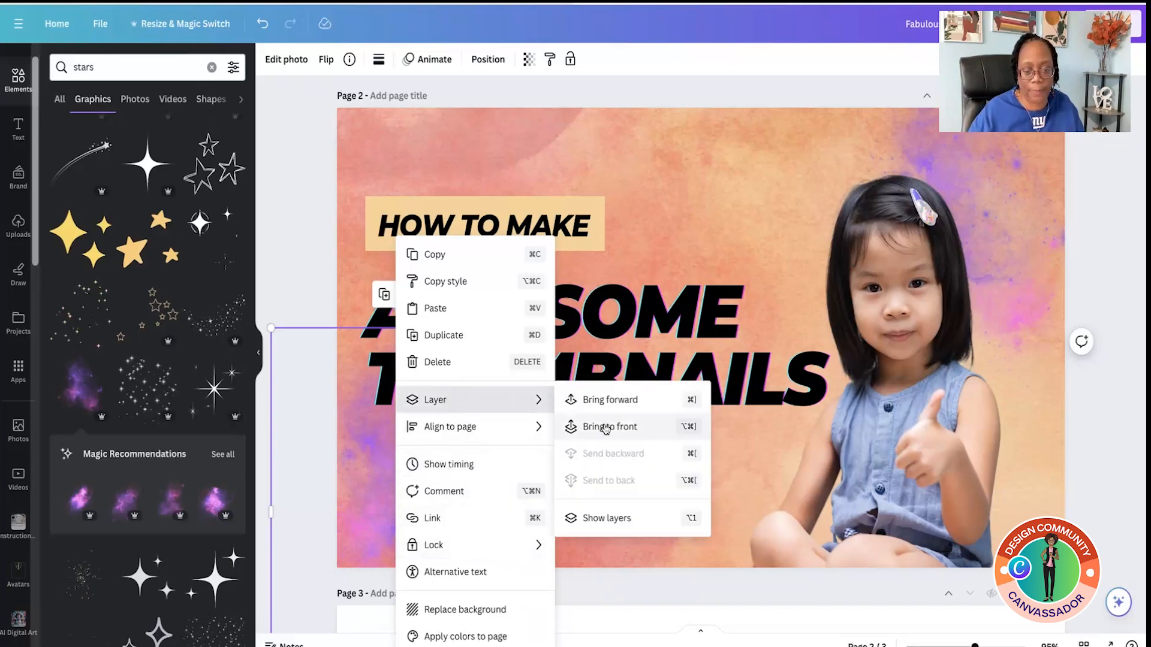
{"action": "left_click", "coordinate": [373, 461]}
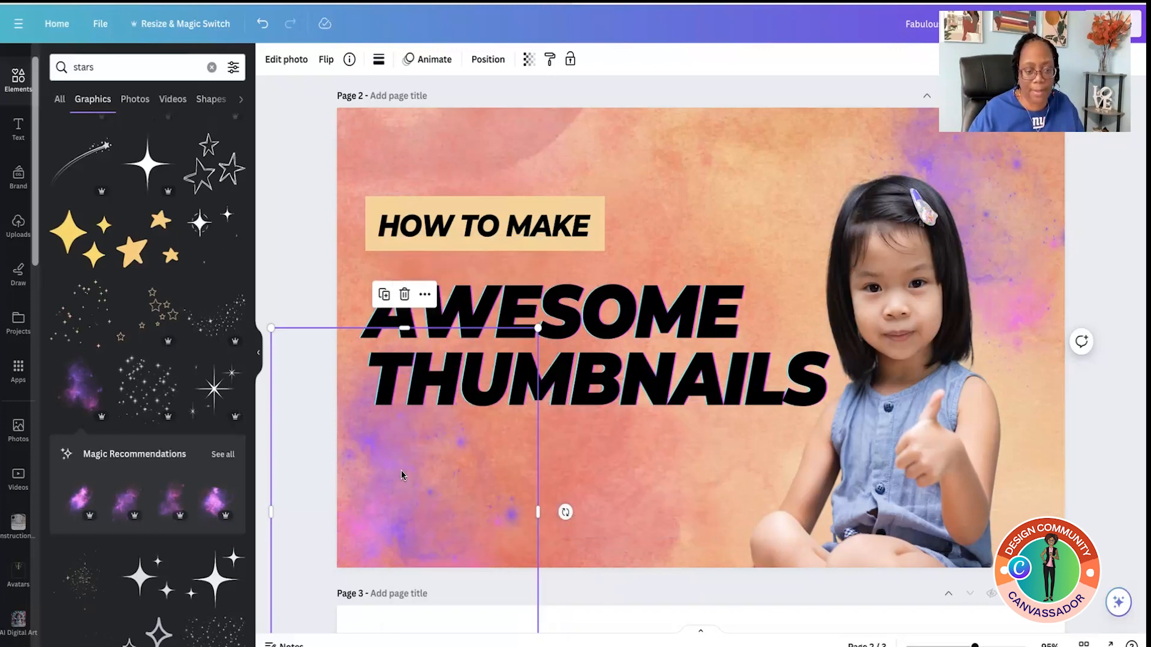
{"action": "right_click", "coordinate": [401, 470]}
{"action": "mouse_move", "coordinate": [527, 400]}
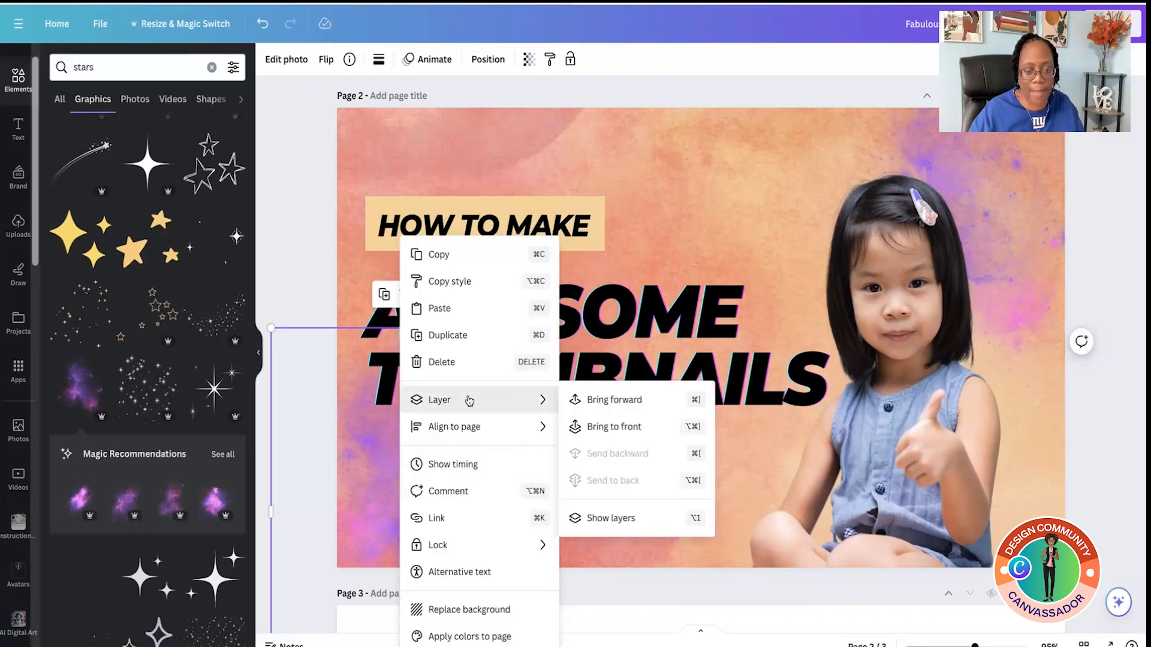
{"action": "left_click", "coordinate": [589, 428]}
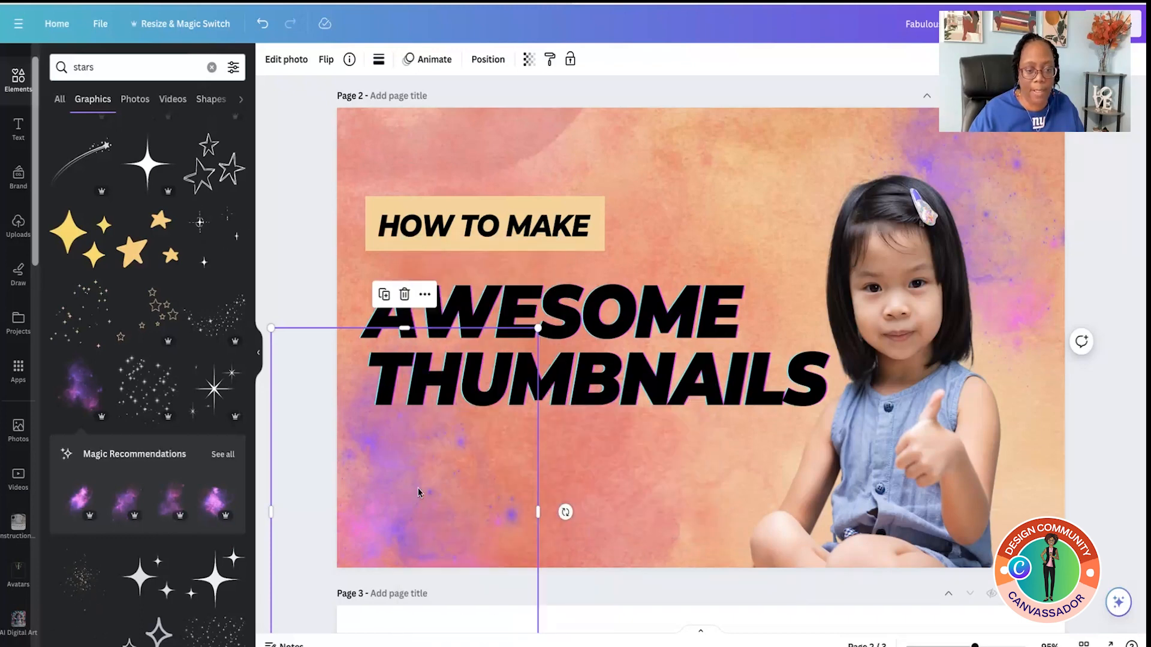
Step: Nudge the lower-left star cloud down and set its transparency to 78
{"action": "left_click_drag", "start_coordinate": [417, 492], "coordinate": [415, 508]}
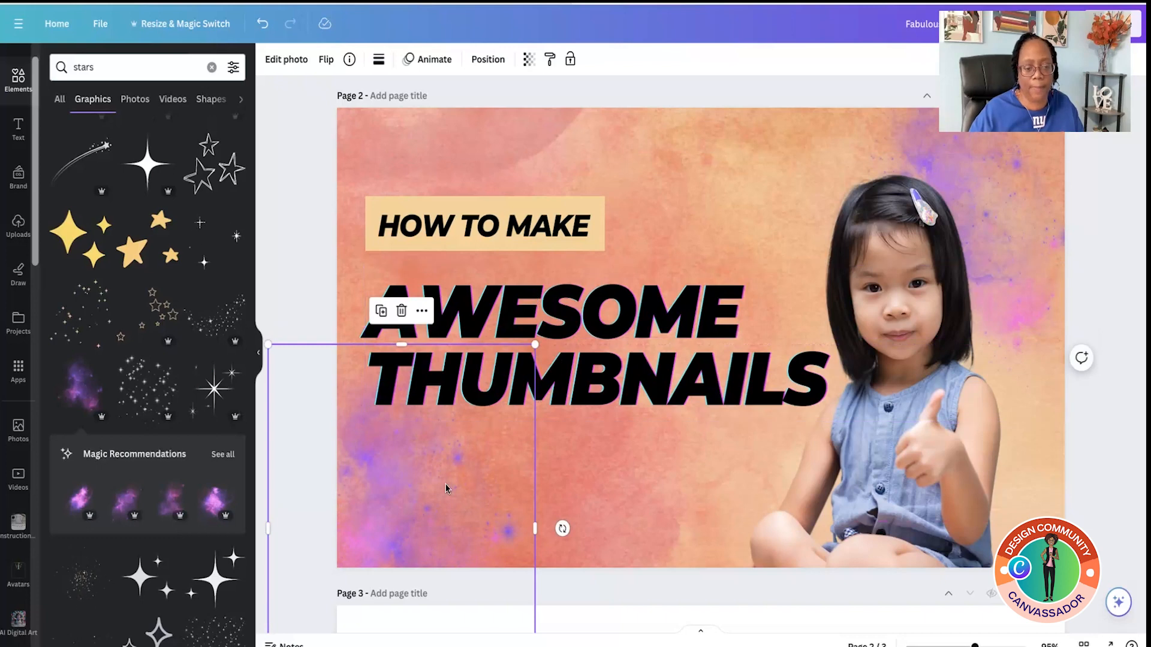
{"action": "left_click", "coordinate": [528, 59]}
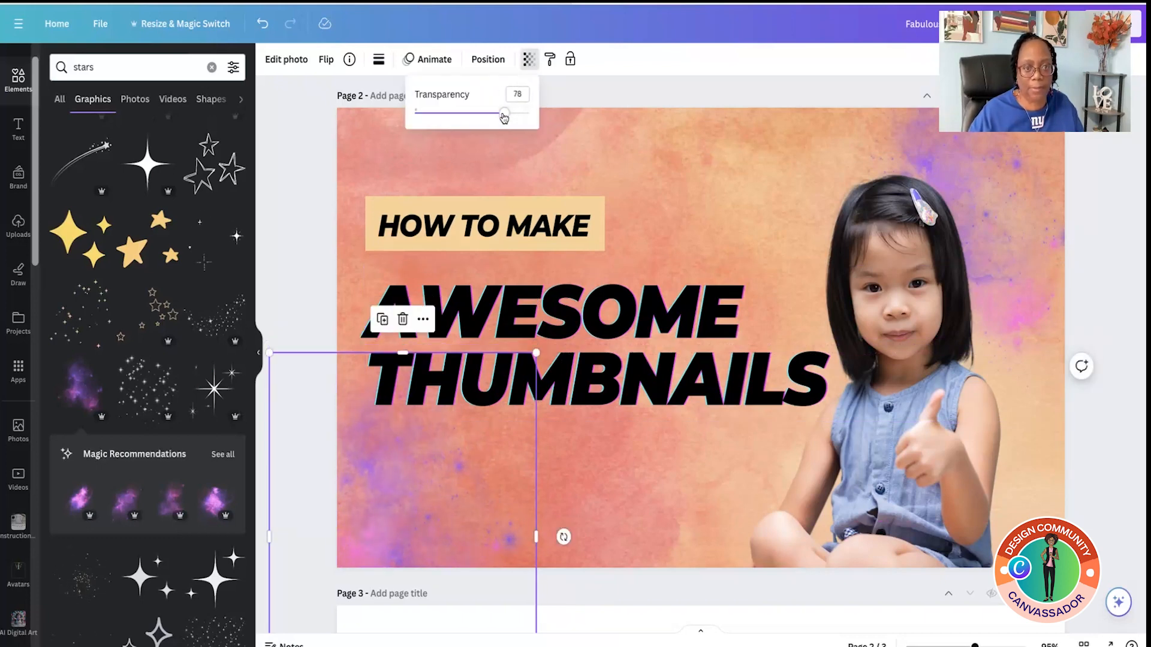
{"action": "left_click", "coordinate": [638, 154]}
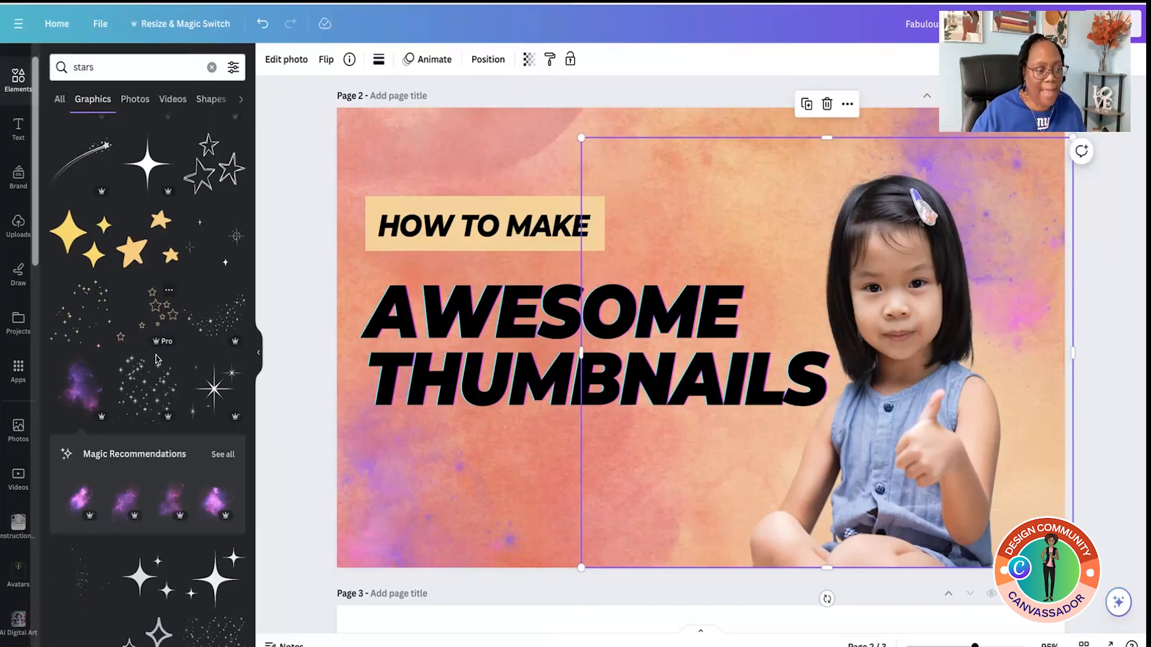
Step: Add the graphic of blue, green and orange stars and move it to the page's upper-left corner
{"action": "scroll", "coordinate": [157, 360], "scroll_direction": "down", "scroll_amount": 7}
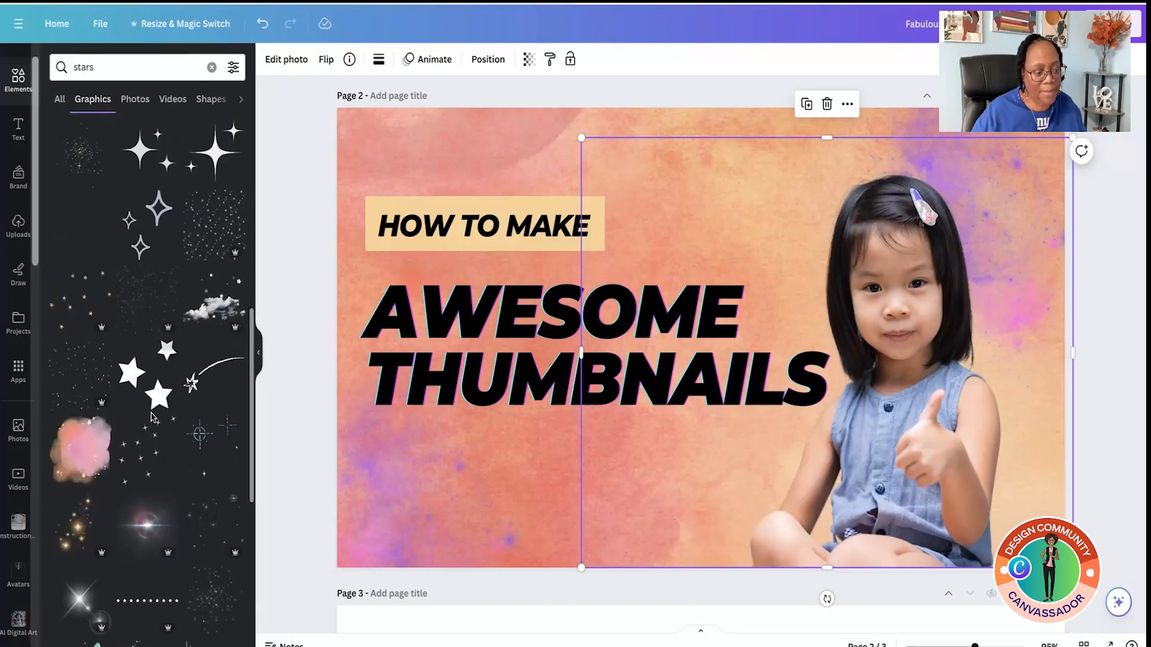
{"action": "scroll", "coordinate": [152, 416], "scroll_direction": "down", "scroll_amount": 5}
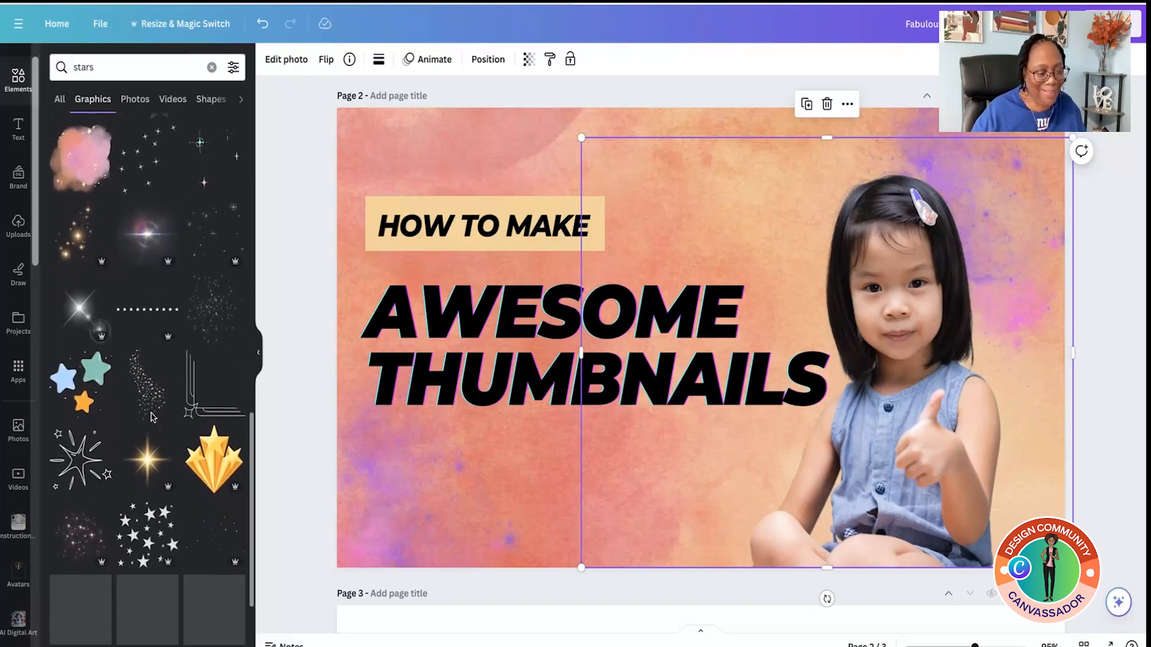
{"action": "left_click", "coordinate": [77, 380]}
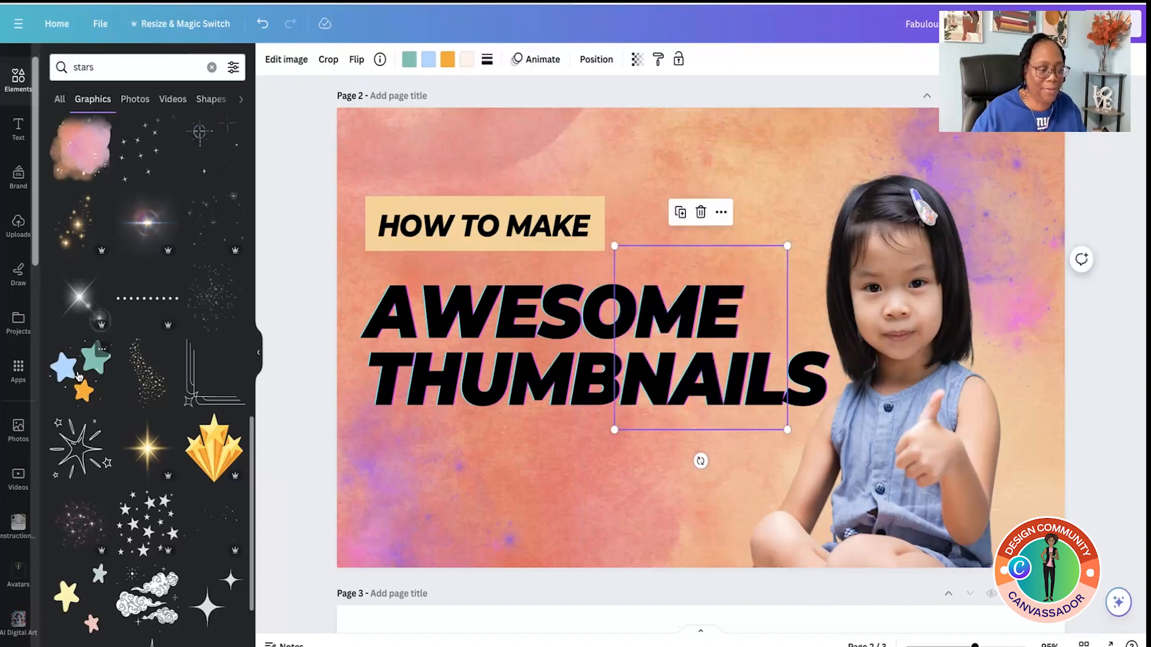
{"action": "left_click_drag", "start_coordinate": [662, 335], "coordinate": [392, 208]}
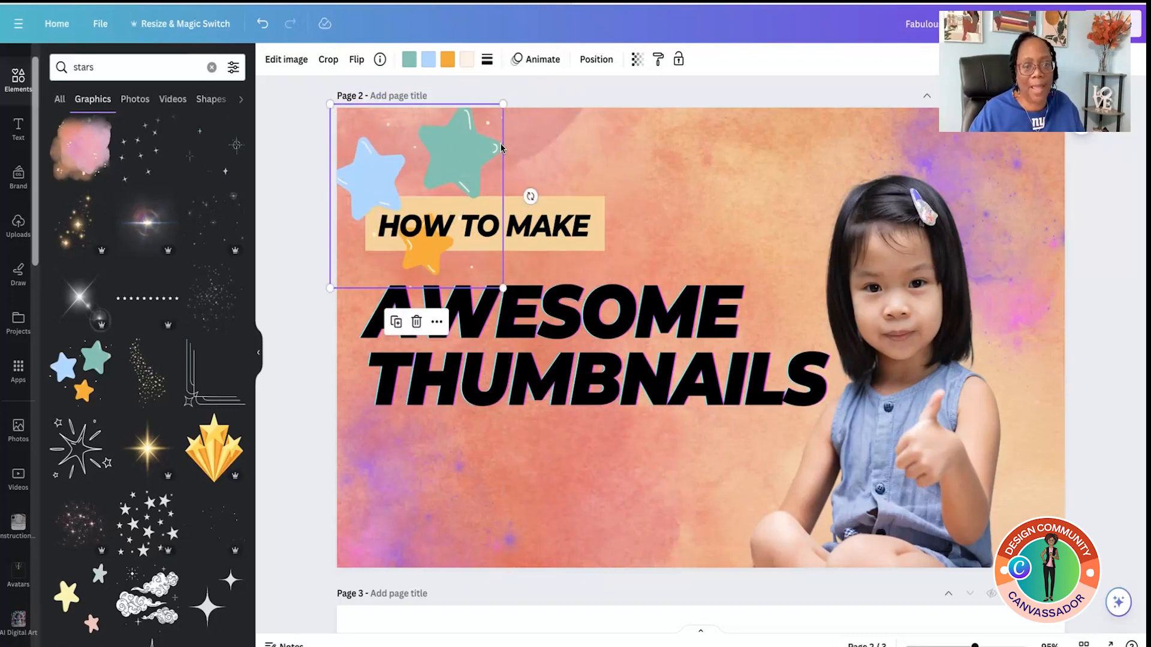
Step: Send the three-star graphic to the back, behind the "HOW TO MAKE" banner, and enlarge it slightly
{"action": "right_click", "coordinate": [447, 175]}
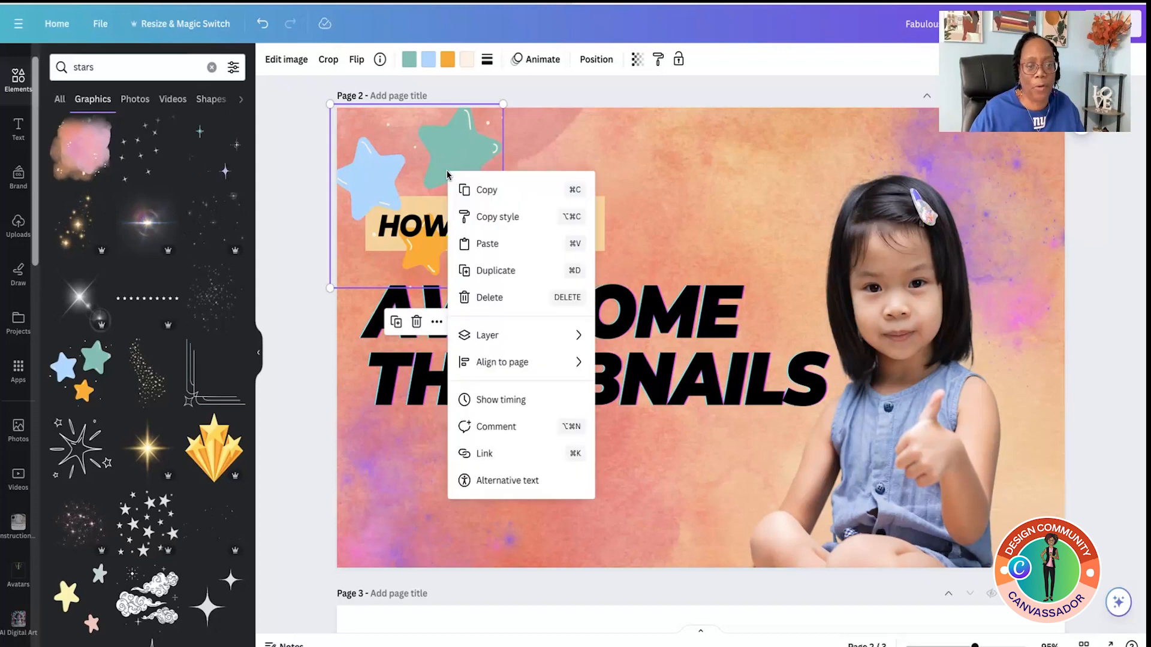
{"action": "mouse_move", "coordinate": [514, 337]}
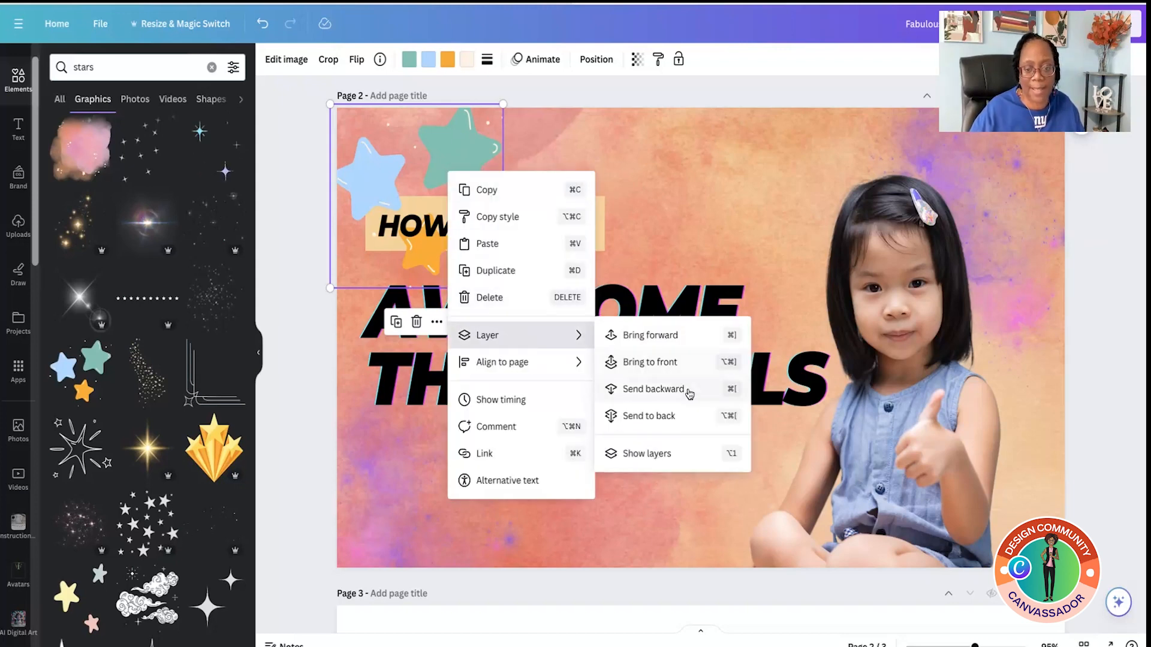
{"action": "left_click", "coordinate": [673, 413]}
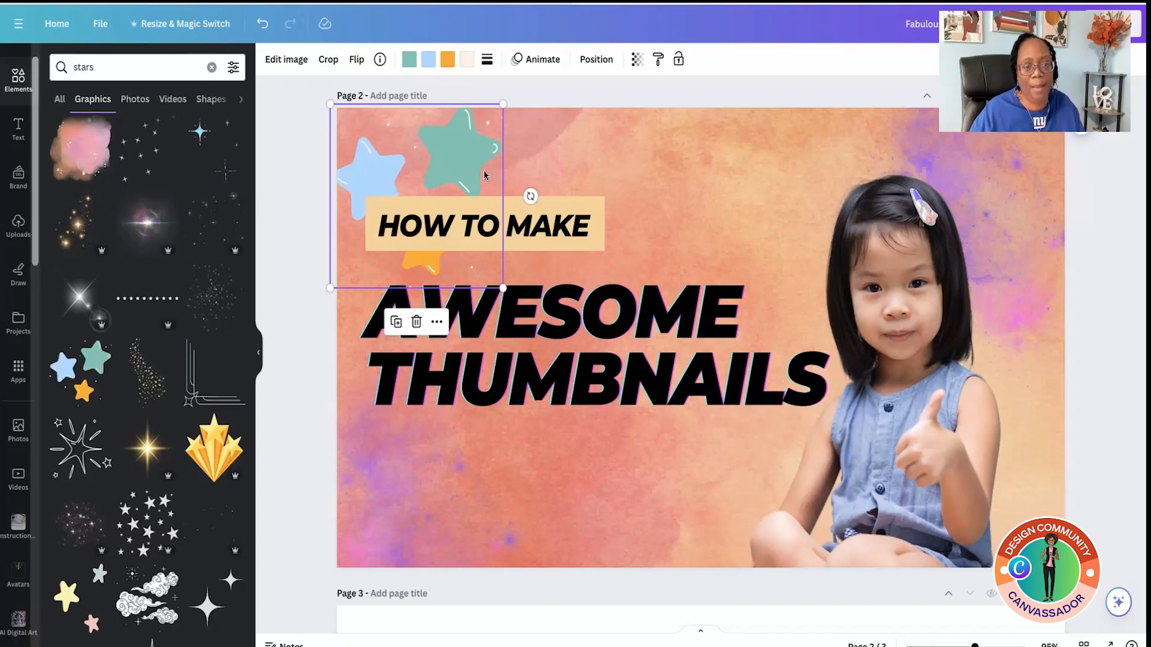
{"action": "scroll", "coordinate": [331, 290], "scroll_direction": "down", "scroll_amount": 1}
{"action": "left_click_drag", "start_coordinate": [330, 290], "coordinate": [328, 293]}
{"action": "left_click", "coordinate": [680, 191]}
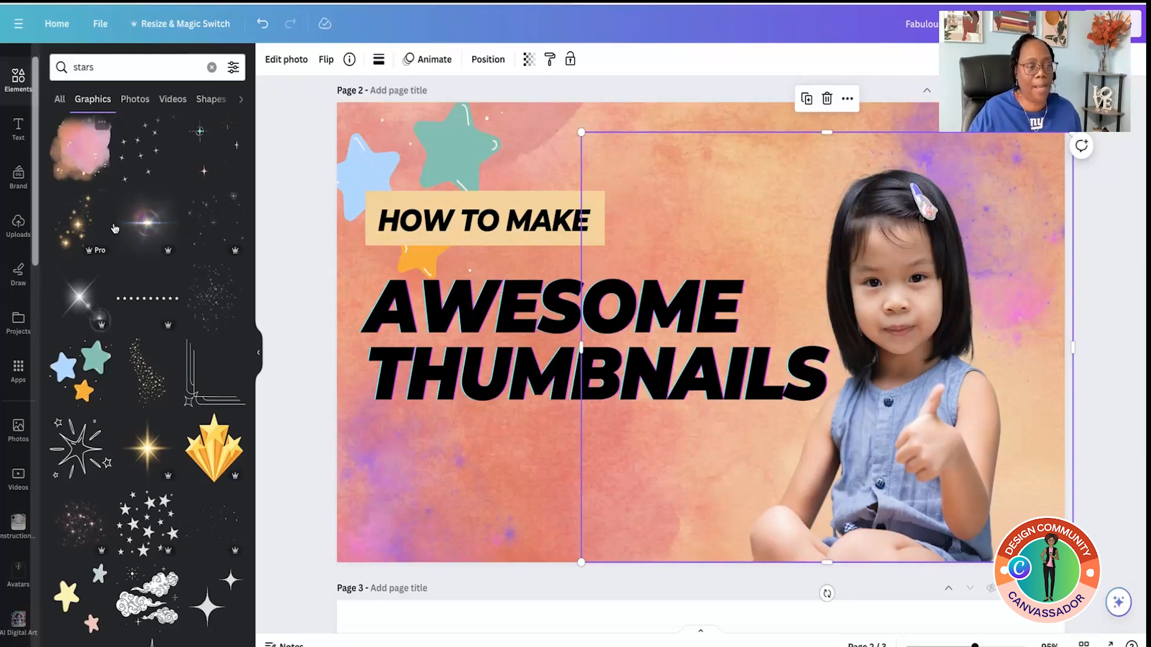
Step: Add the pastel multicoloured star pattern, enlarge it and position it over the page's right side
{"action": "scroll", "coordinate": [128, 337], "scroll_direction": "down", "scroll_amount": 8}
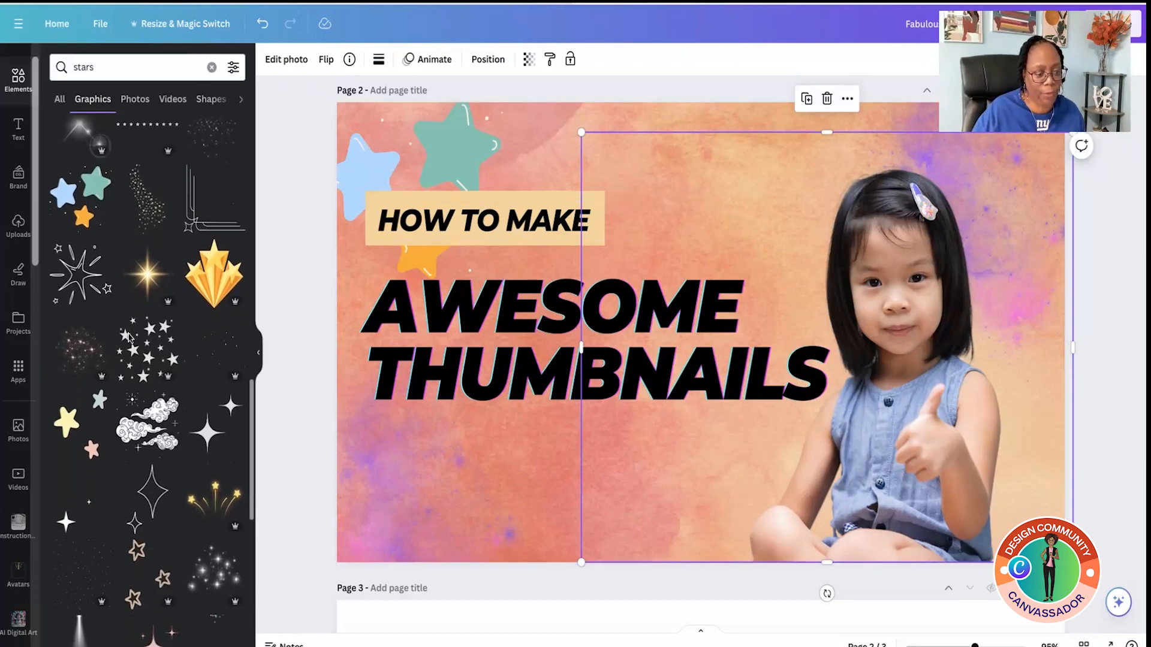
{"action": "scroll", "coordinate": [74, 326], "scroll_direction": "down", "scroll_amount": 8}
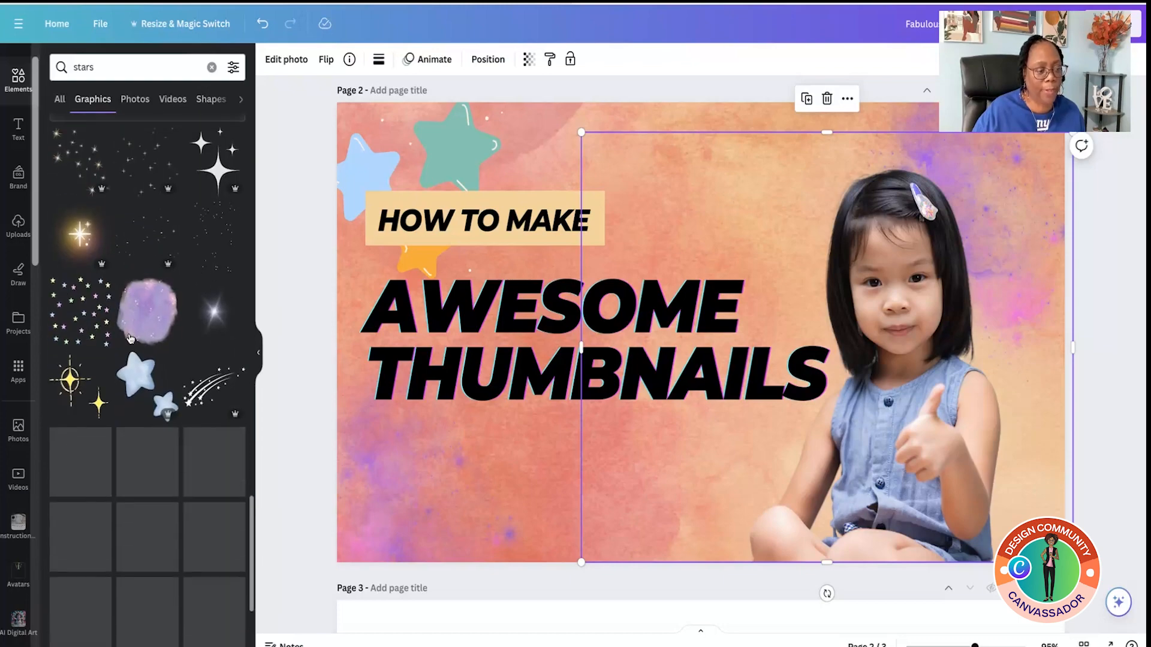
{"action": "left_click", "coordinate": [67, 317]}
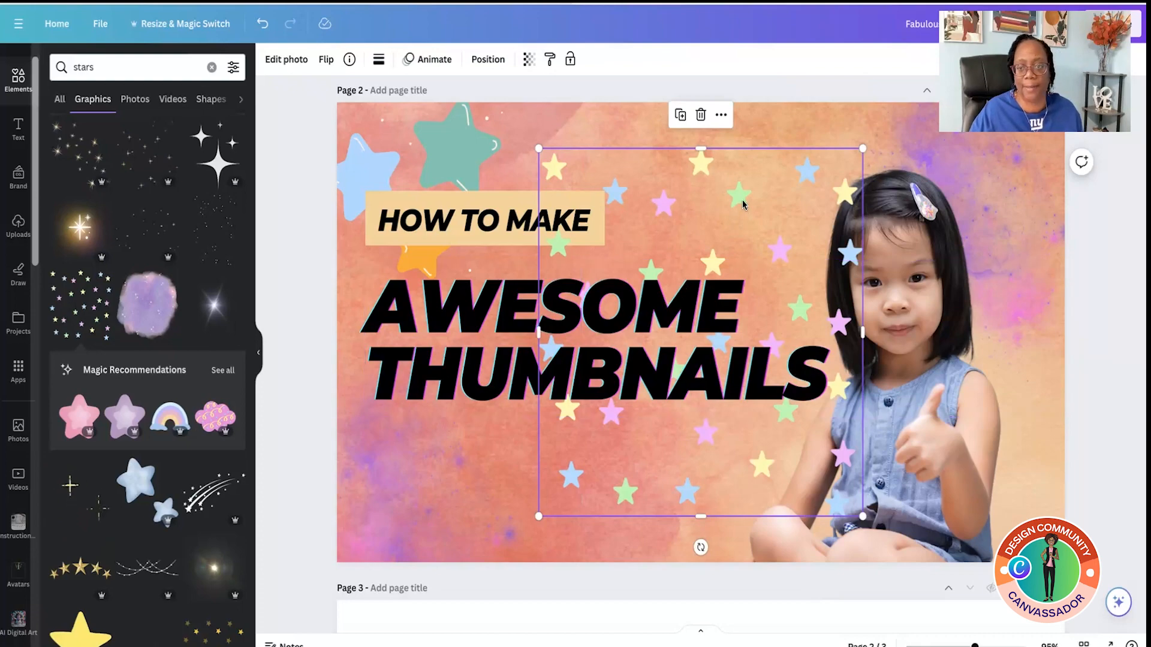
{"action": "left_click_drag", "start_coordinate": [806, 298], "coordinate": [832, 248]}
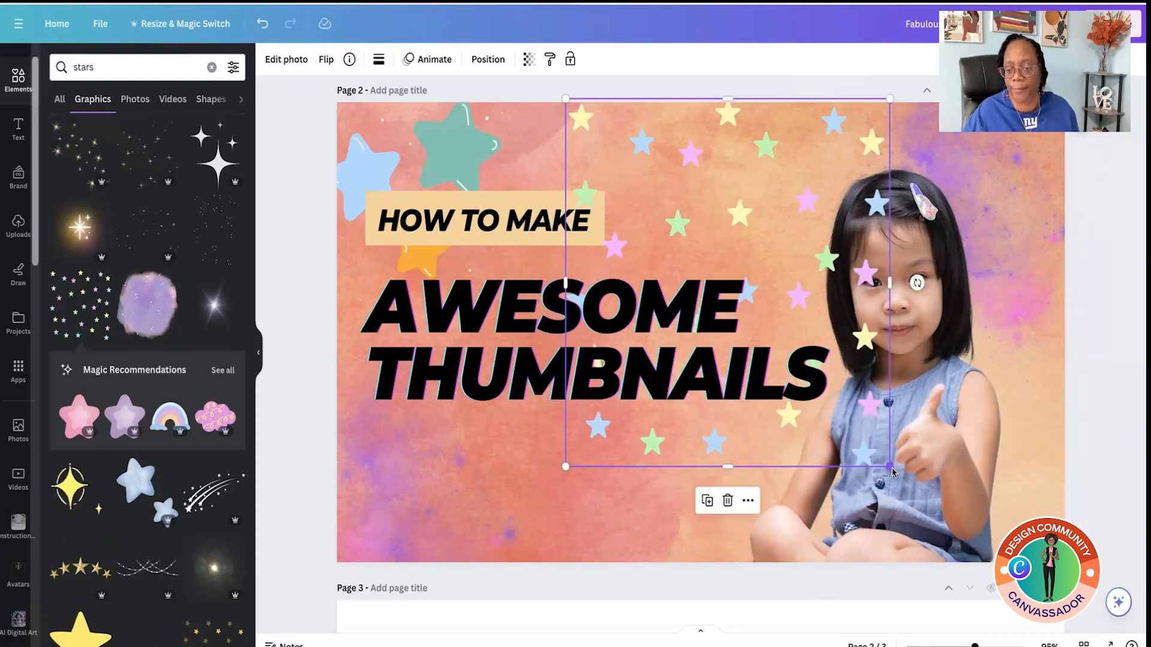
{"action": "left_click_drag", "start_coordinate": [890, 466], "coordinate": [1020, 615]}
{"action": "left_click_drag", "start_coordinate": [950, 465], "coordinate": [984, 469]}
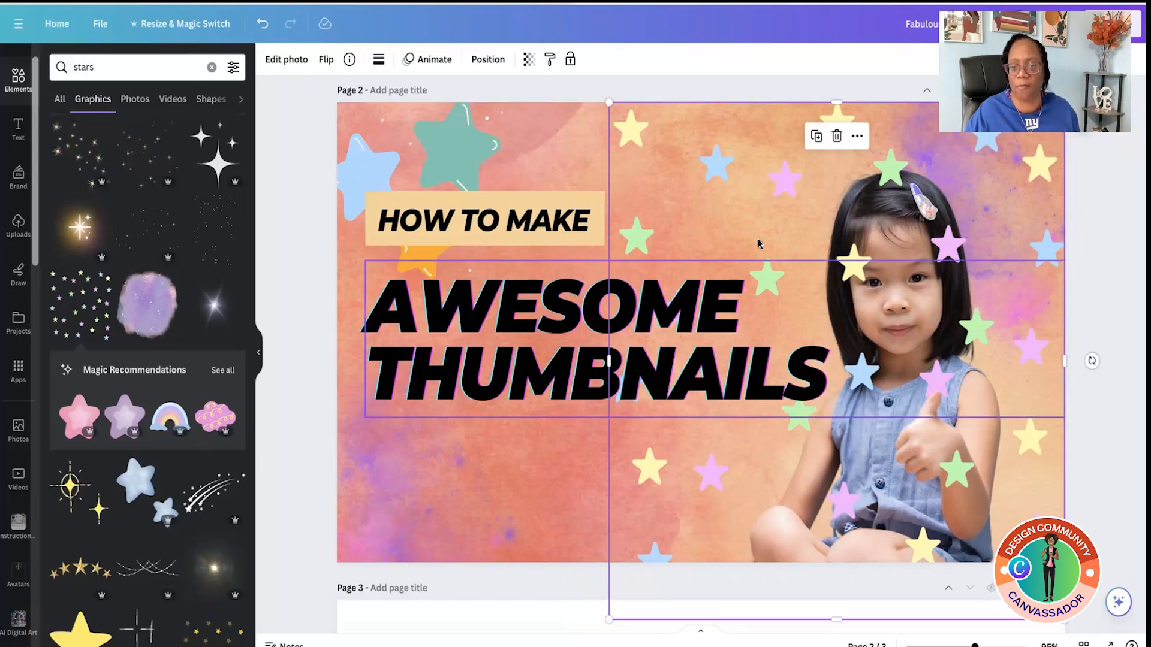
Step: Set the pastel star pattern's transparency to 53 and send it to the back, behind the girl's photo
{"action": "left_click", "coordinate": [529, 59]}
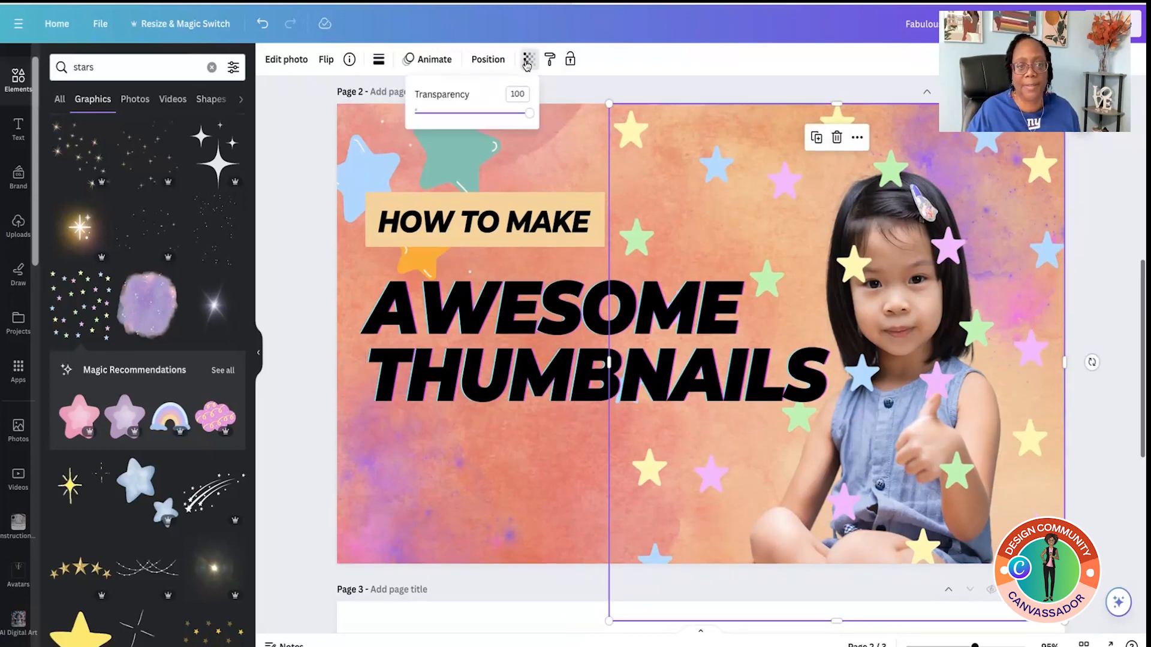
{"action": "left_click_drag", "start_coordinate": [528, 117], "coordinate": [482, 116]}
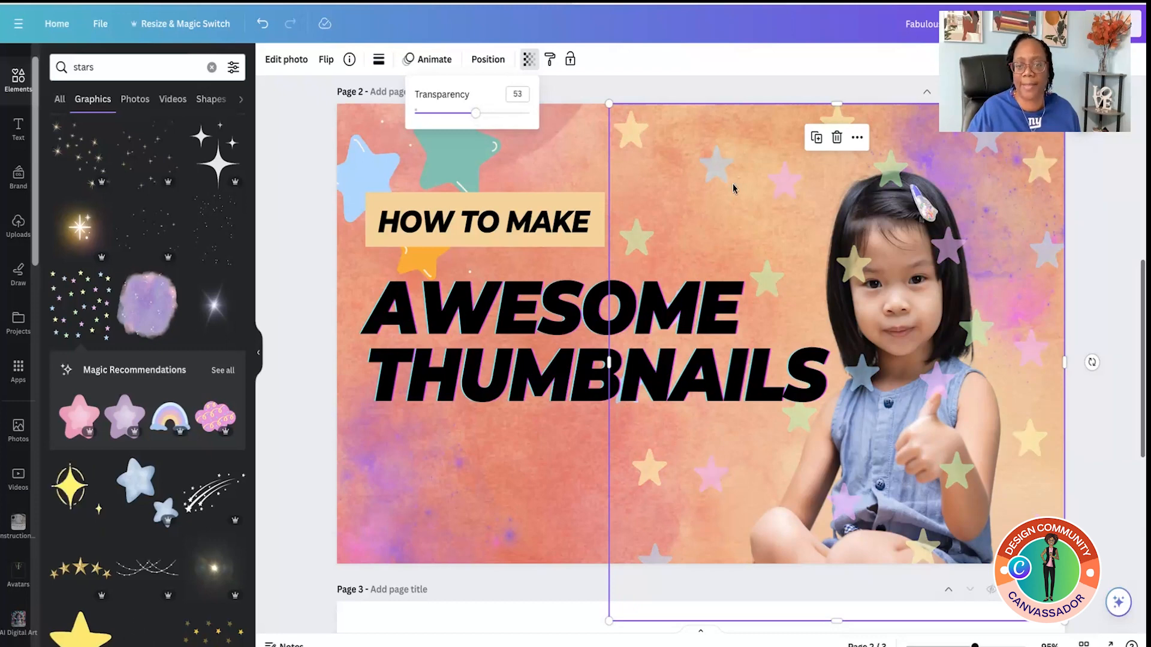
{"action": "right_click", "coordinate": [733, 188]}
{"action": "mouse_move", "coordinate": [787, 354]}
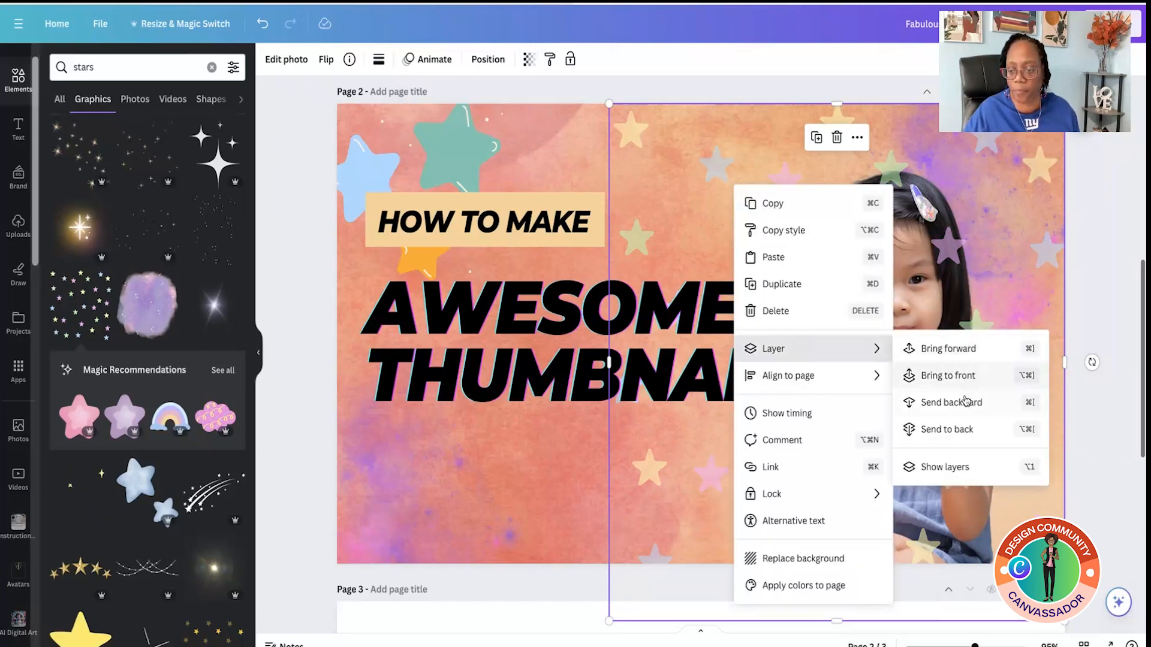
{"action": "left_click", "coordinate": [950, 429]}
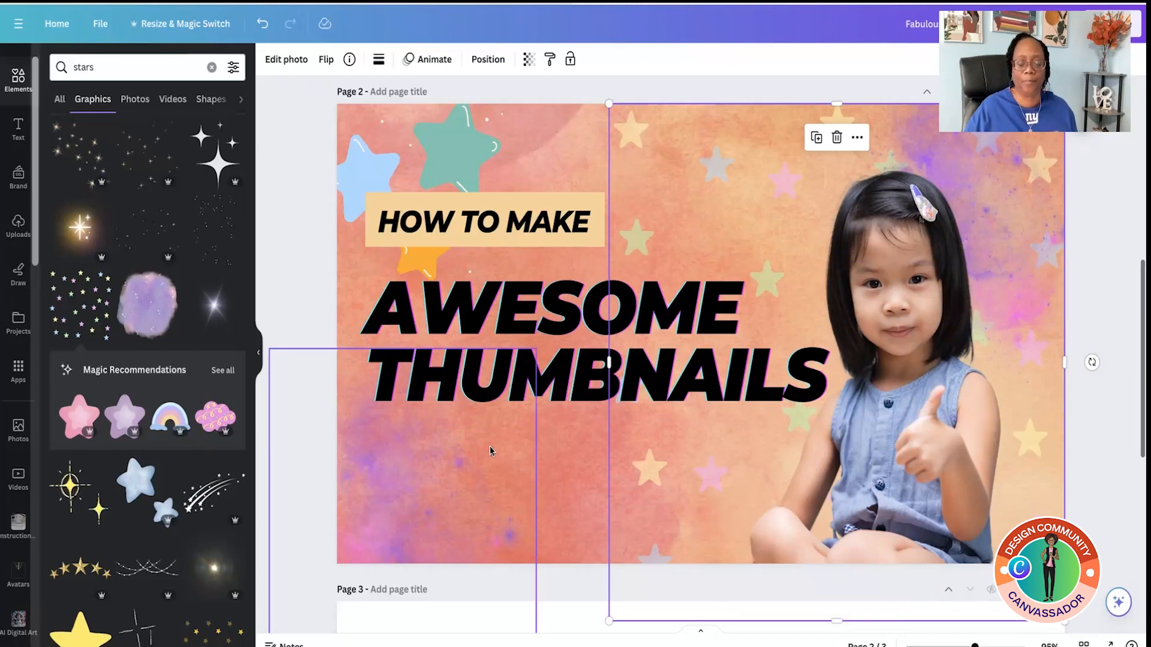
{"action": "left_click", "coordinate": [488, 453]}
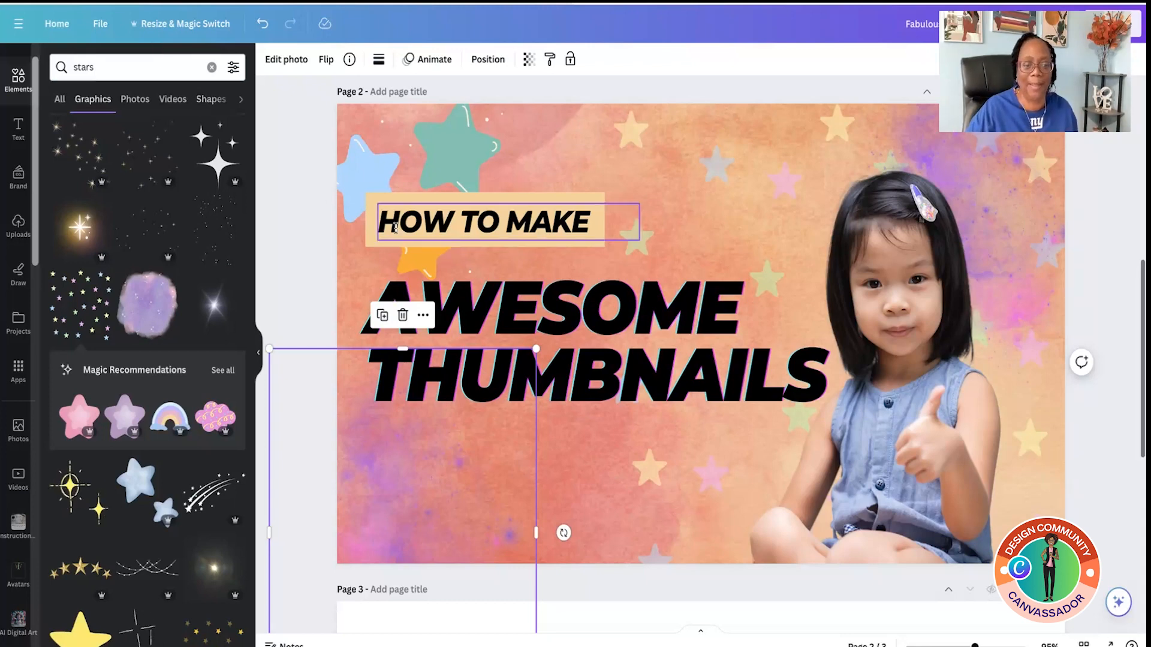
Step: Select the blank page 3 and search the graphics for "background purple"
{"action": "scroll", "coordinate": [396, 231], "scroll_direction": "down", "scroll_amount": 8}
{"action": "left_click", "coordinate": [570, 300]}
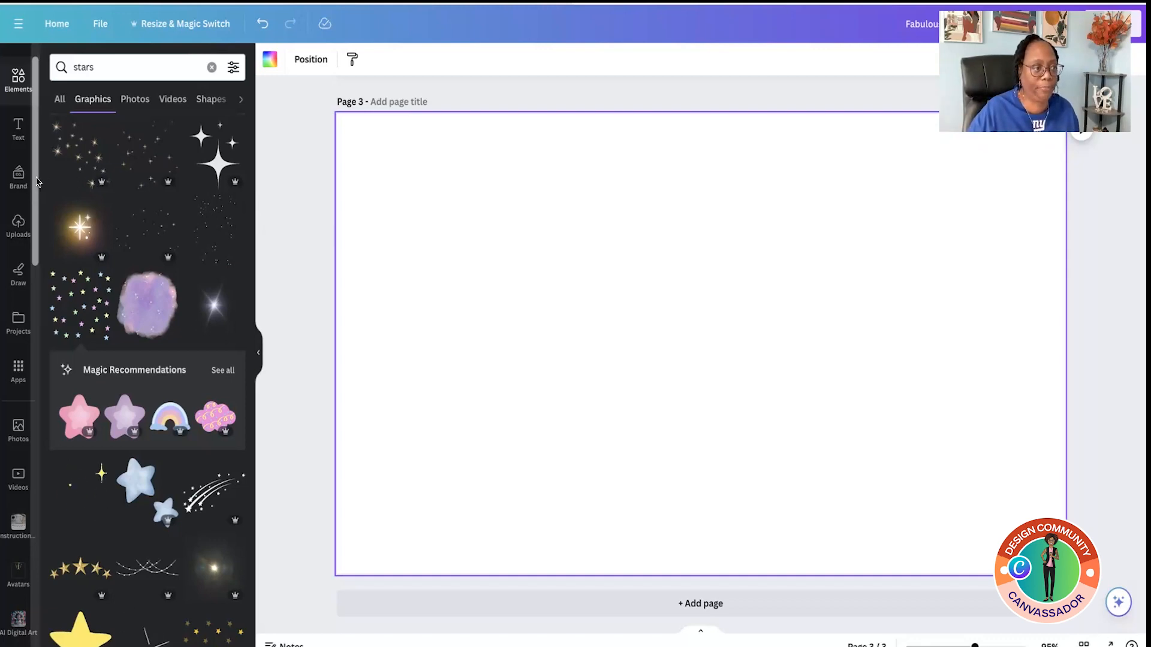
{"action": "scroll", "coordinate": [115, 174], "scroll_direction": "up", "scroll_amount": 15}
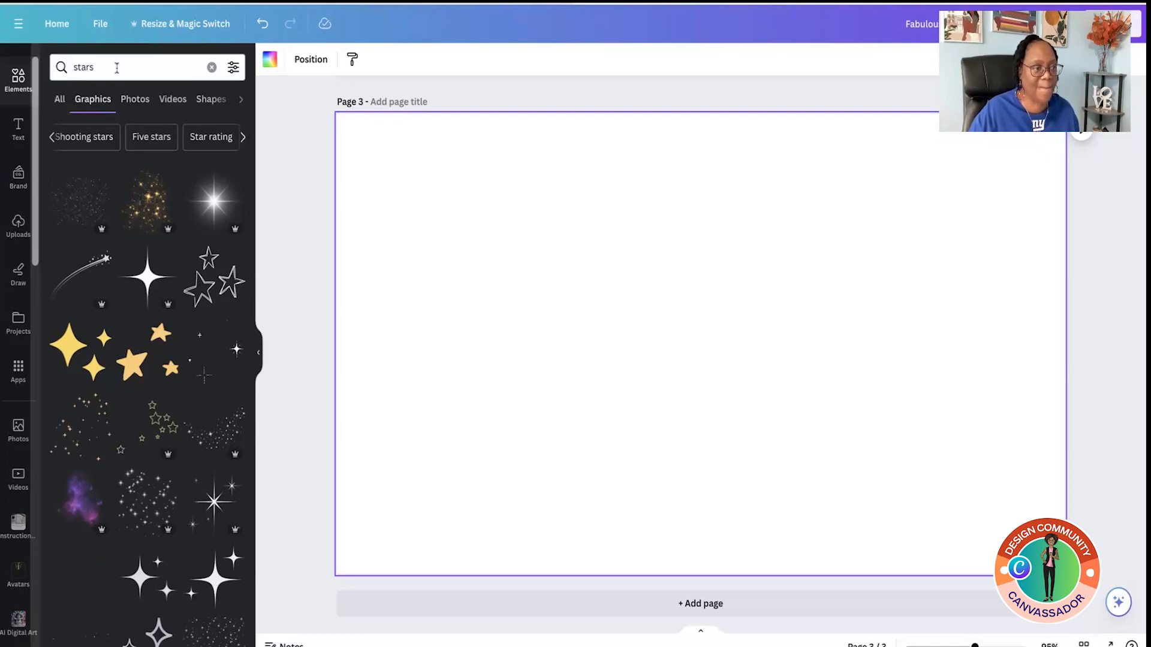
{"action": "left_click", "coordinate": [50, 68]}
{"action": "type", "text": "back"}
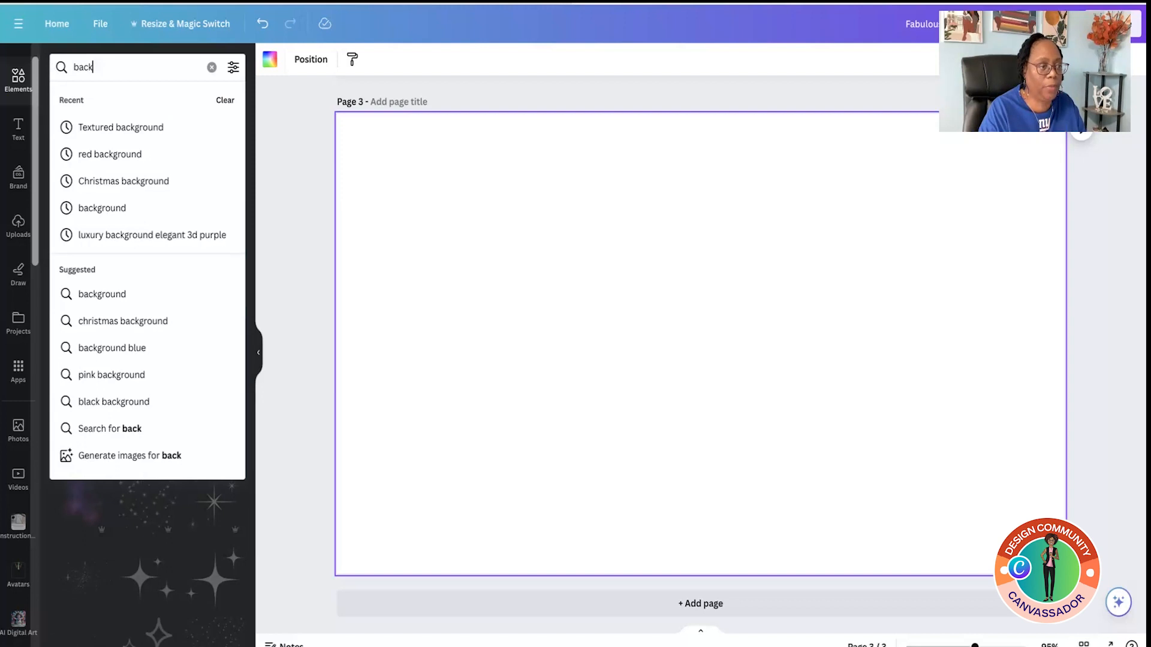
{"action": "key", "text": "Return"}
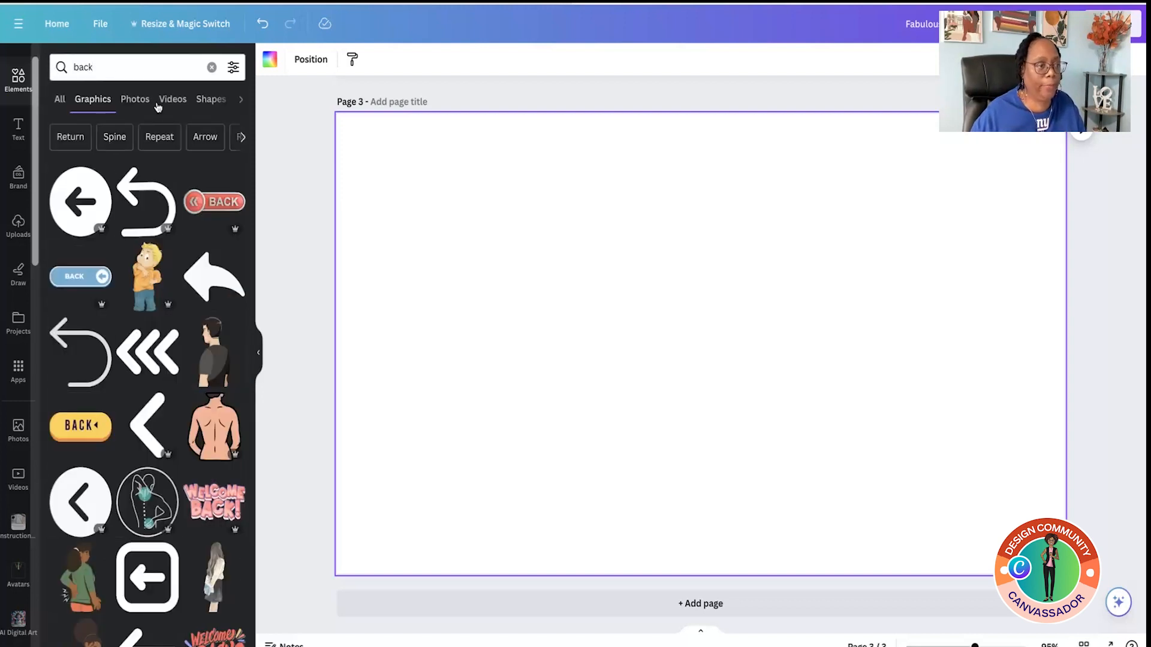
{"action": "left_click", "coordinate": [108, 69]}
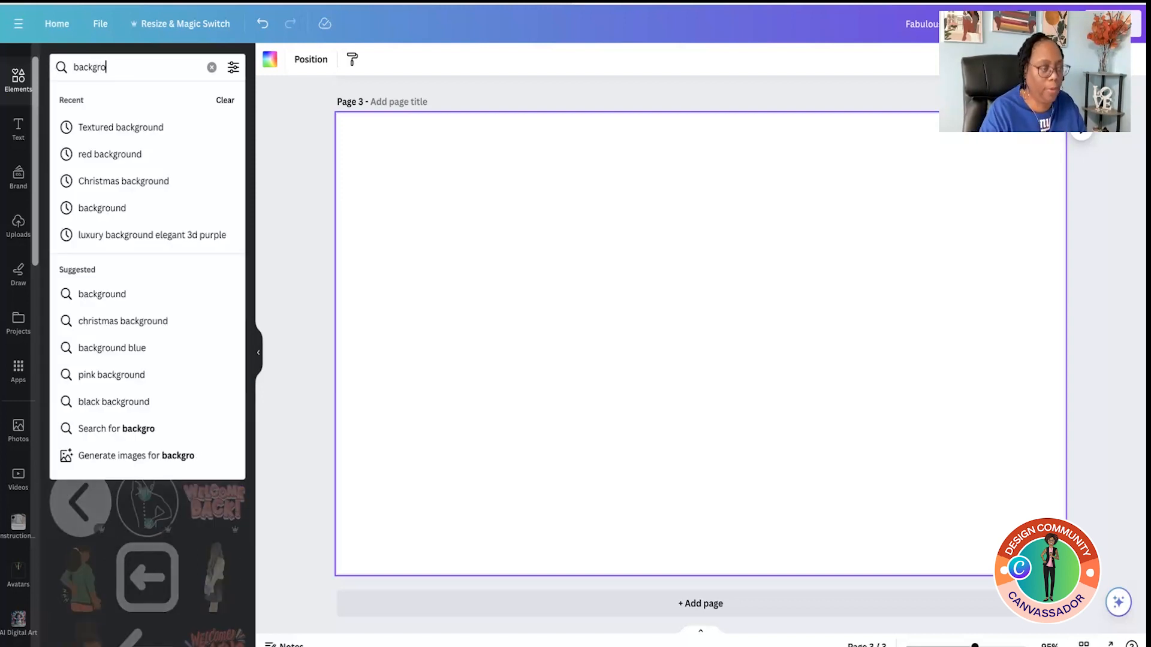
{"action": "type", "text": "ground"}
{"action": "key", "text": "Return"}
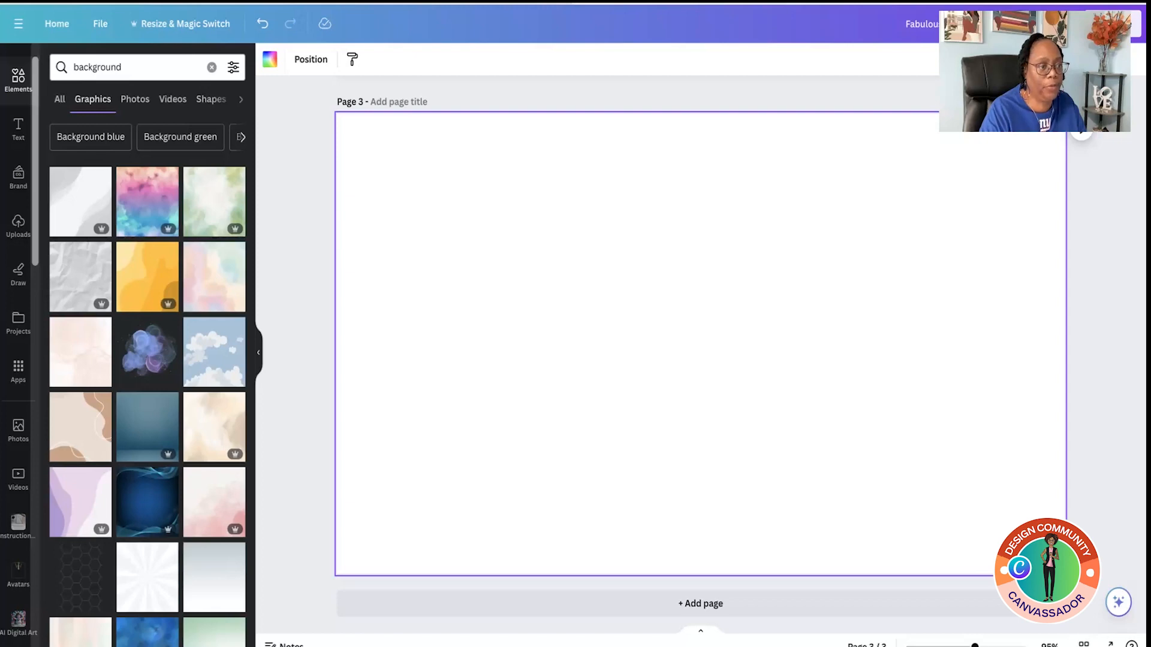
{"action": "left_click", "coordinate": [136, 67]}
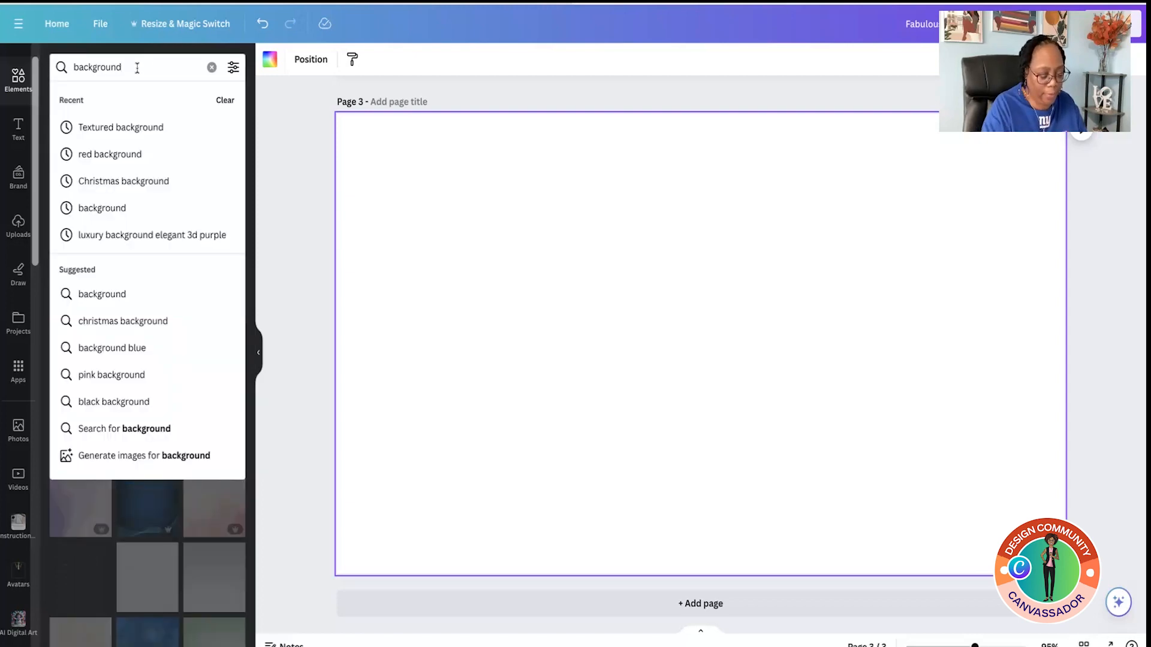
{"action": "type", "text": "purple"}
{"action": "key", "text": "Return"}
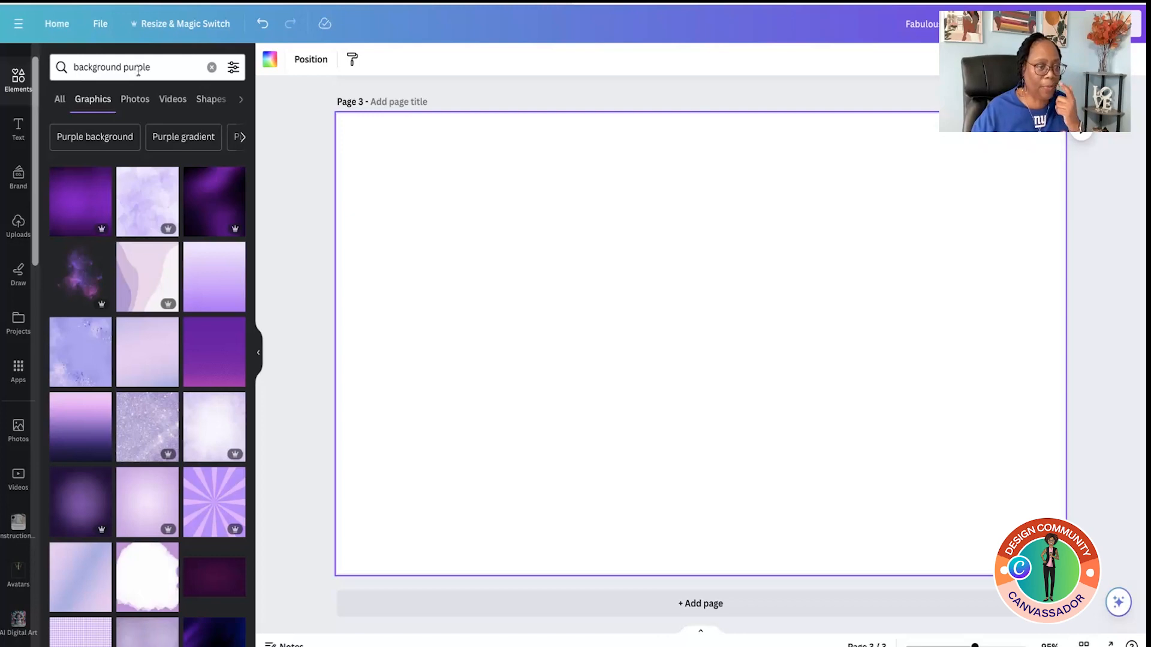
Step: Add the dark purple sunburst graphic from the results and set it as the background of page 3
{"action": "scroll", "coordinate": [162, 410], "scroll_direction": "down", "scroll_amount": 5}
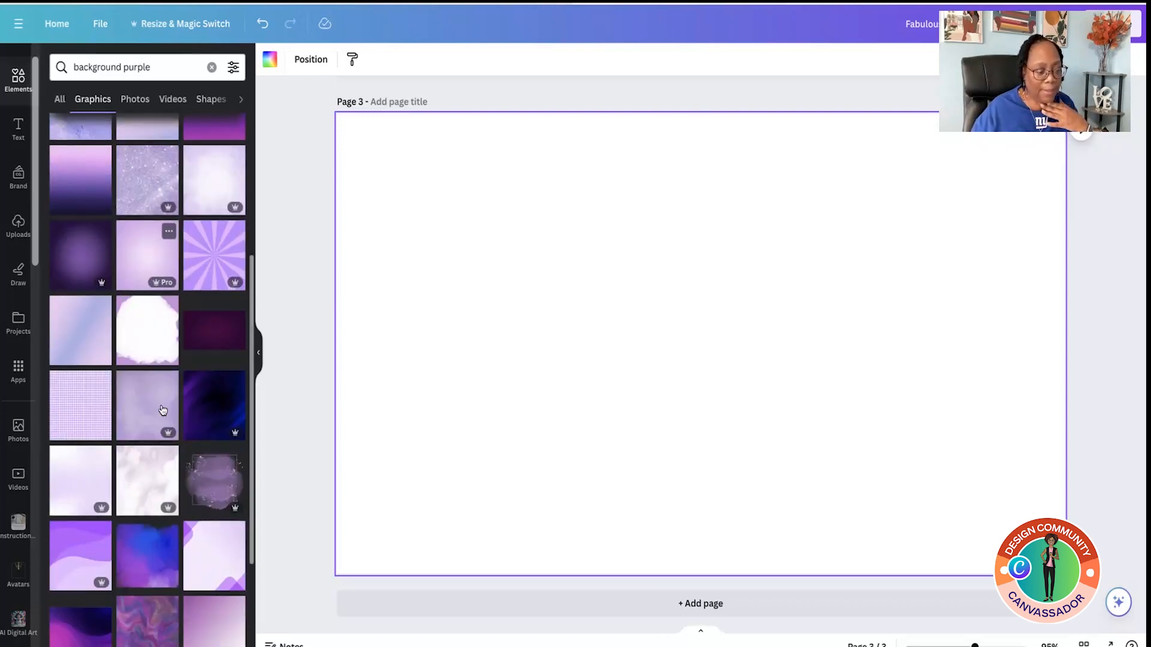
{"action": "scroll", "coordinate": [162, 409], "scroll_direction": "down", "scroll_amount": 4}
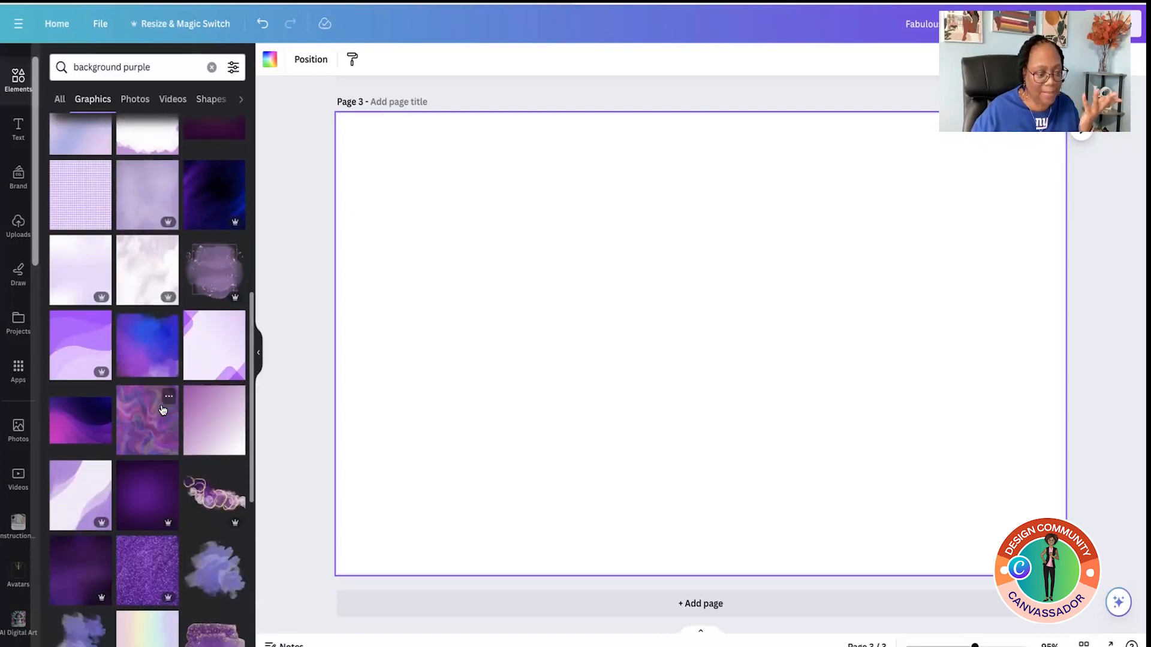
{"action": "scroll", "coordinate": [162, 410], "scroll_direction": "down", "scroll_amount": 5}
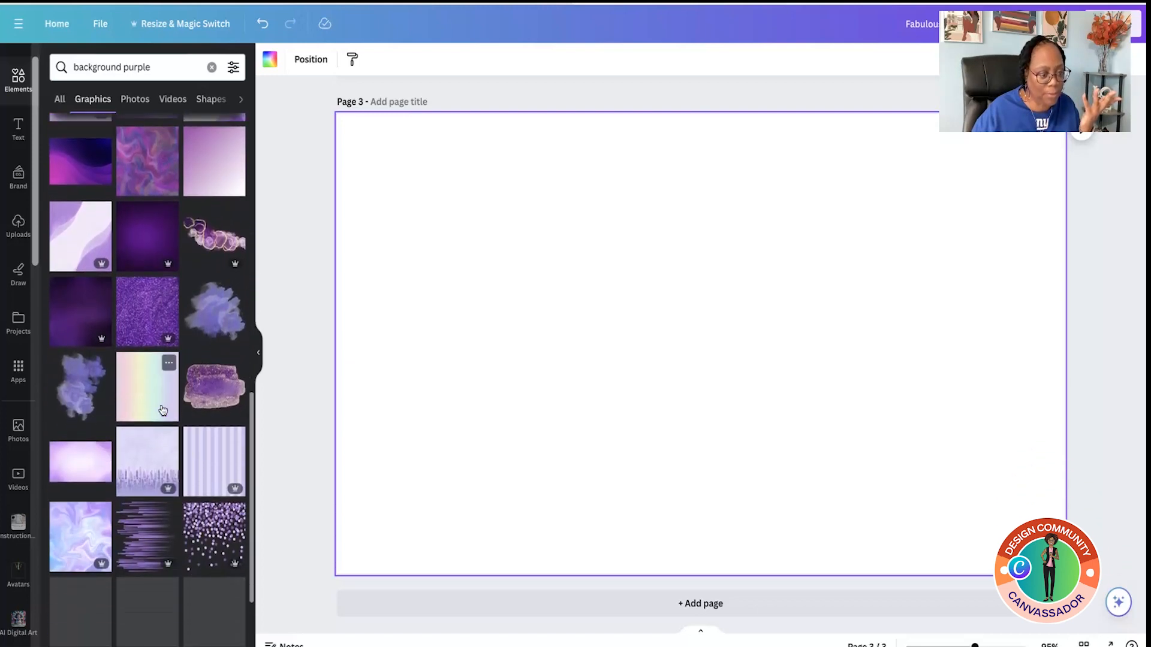
{"action": "scroll", "coordinate": [162, 409], "scroll_direction": "down", "scroll_amount": 3}
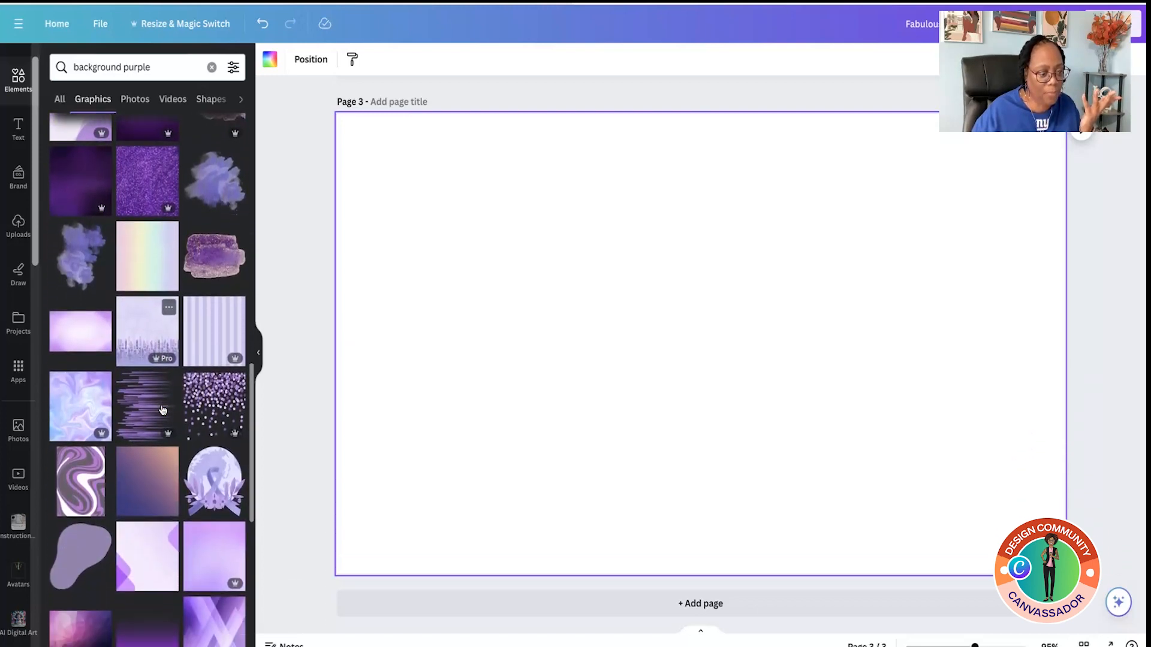
{"action": "scroll", "coordinate": [162, 410], "scroll_direction": "down", "scroll_amount": 5}
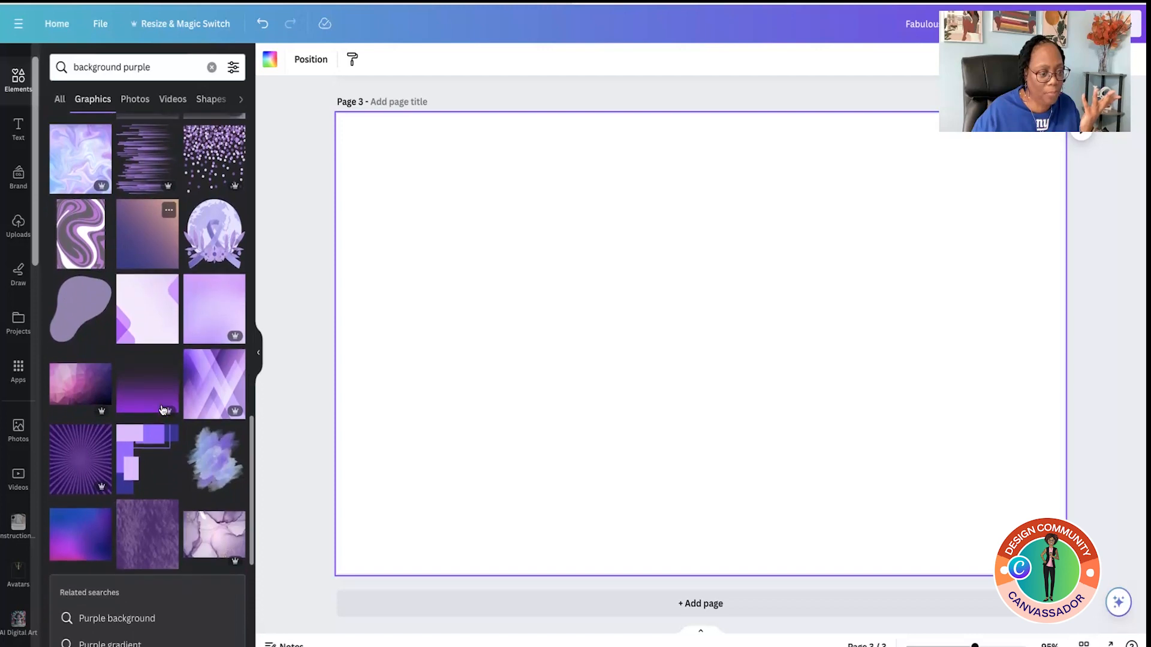
{"action": "left_click", "coordinate": [73, 463]}
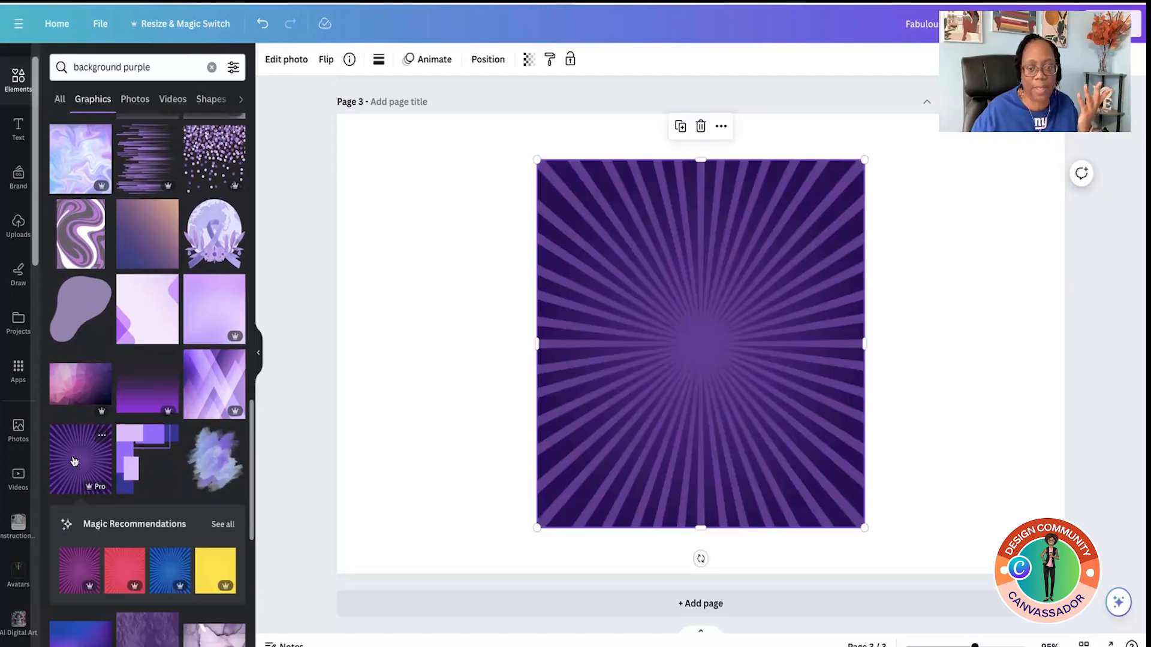
{"action": "right_click", "coordinate": [644, 423]}
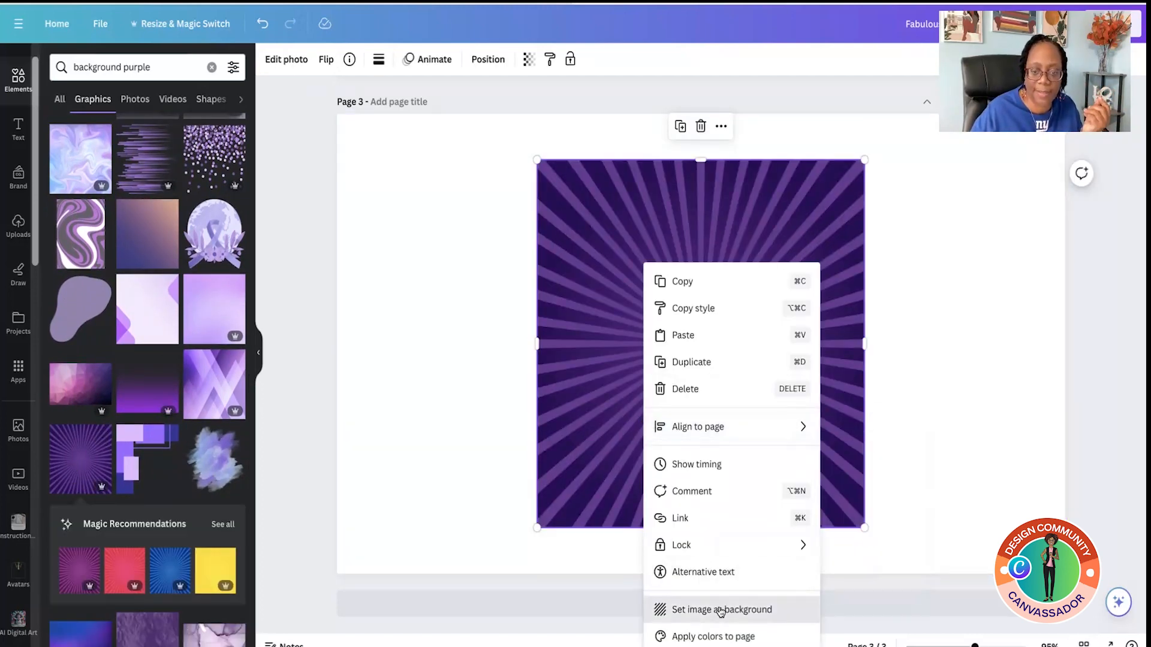
{"action": "left_click", "coordinate": [720, 610]}
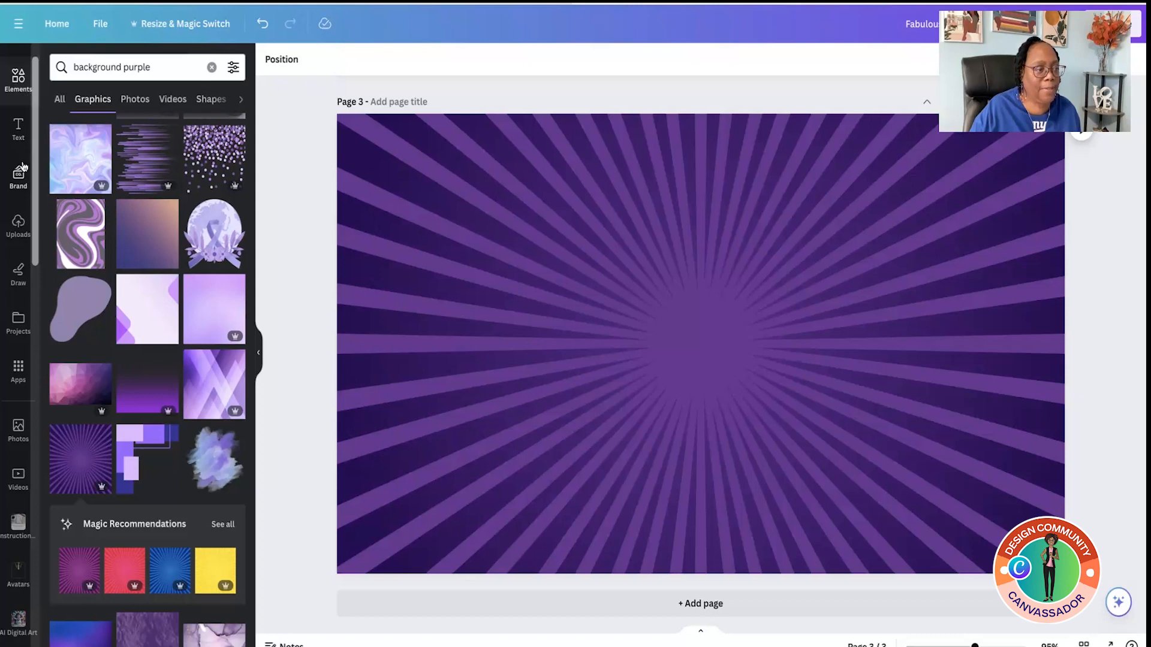
Step: Search the elements for "surprised face" and narrow the results to photos
{"action": "left_click", "coordinate": [20, 80]}
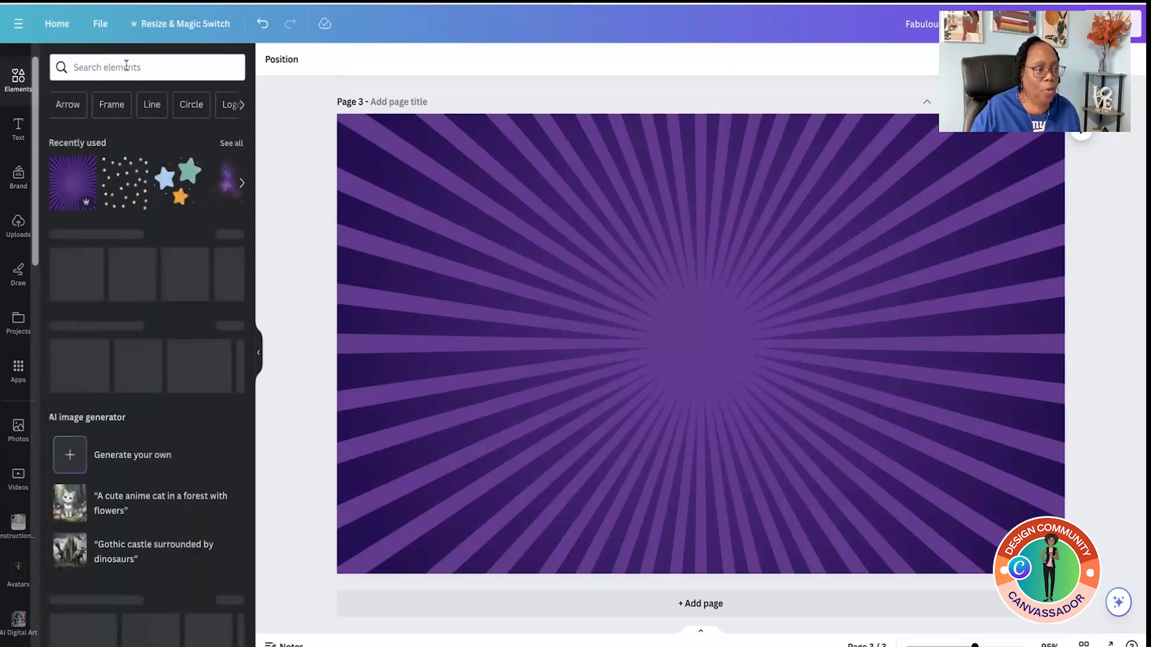
{"action": "left_click", "coordinate": [170, 69]}
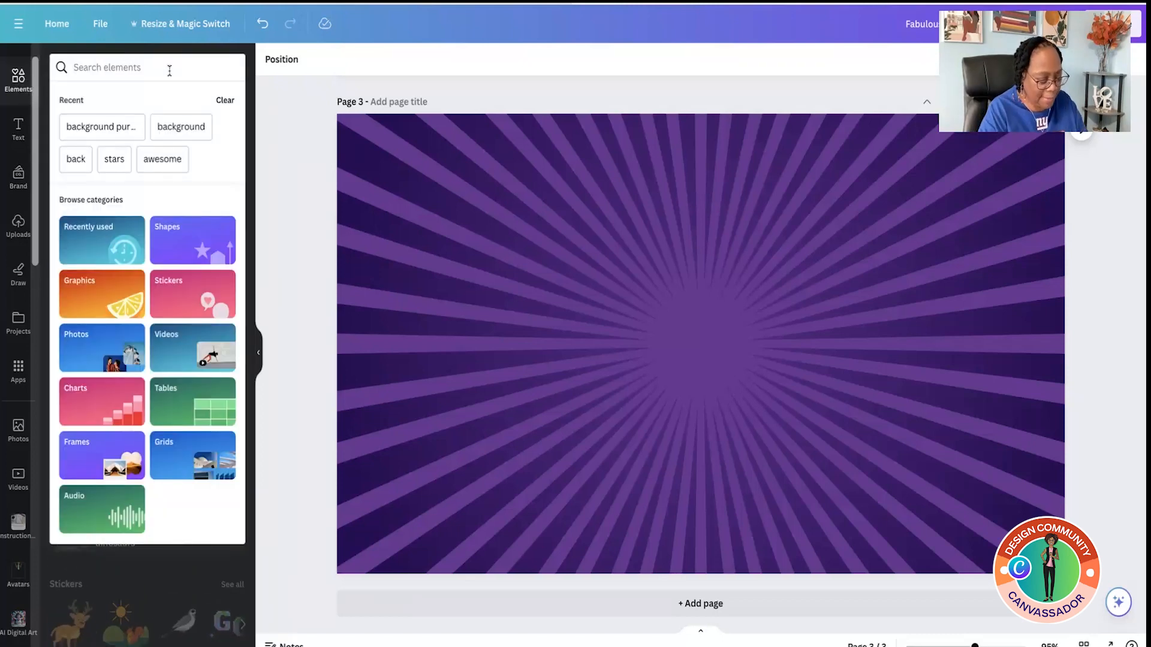
{"action": "type", "text": "surprisedfa"}
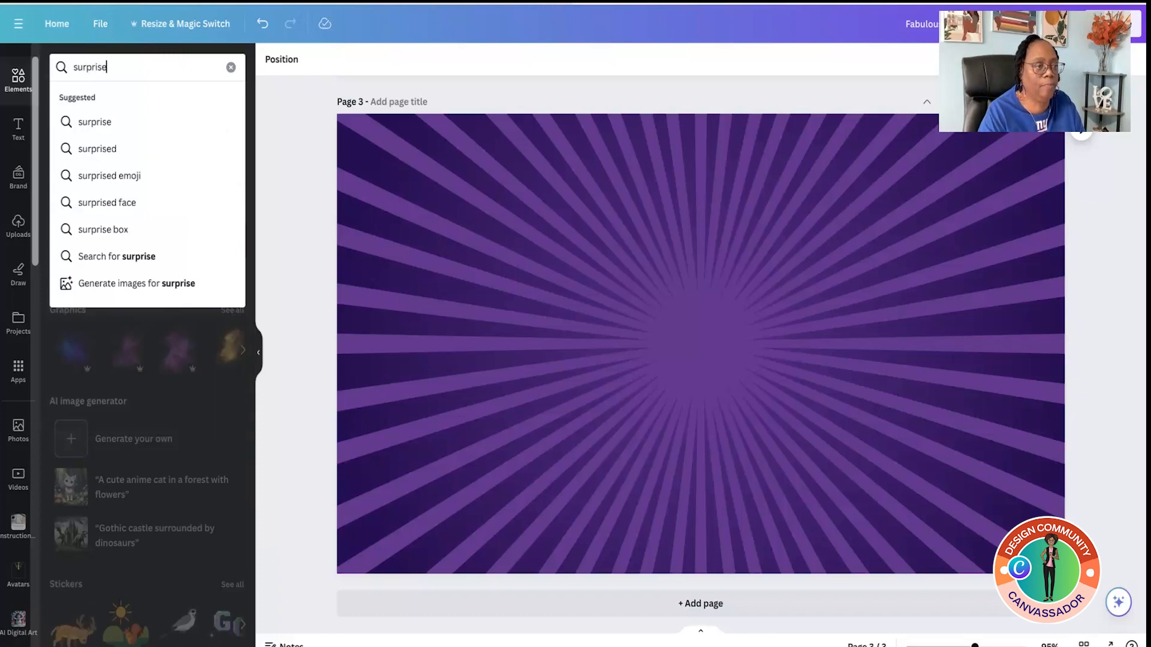
{"action": "key", "text": "BackSpace"}
{"action": "key", "text": "BackSpace"}
{"action": "type", "text": "face"}
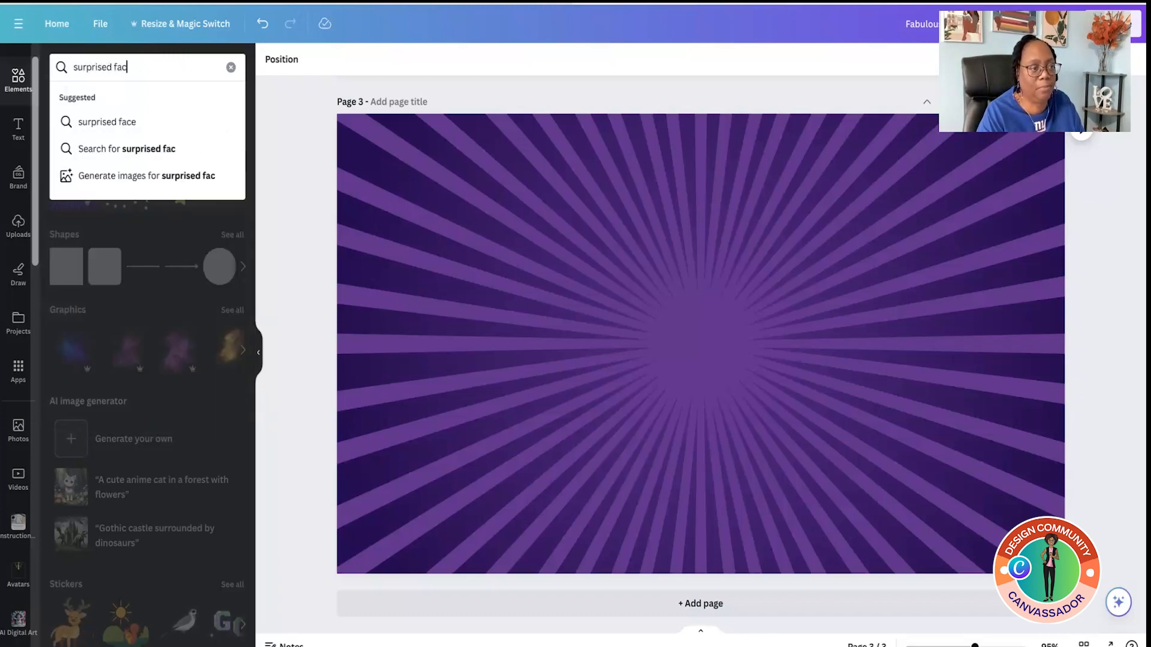
{"action": "key", "text": "Return"}
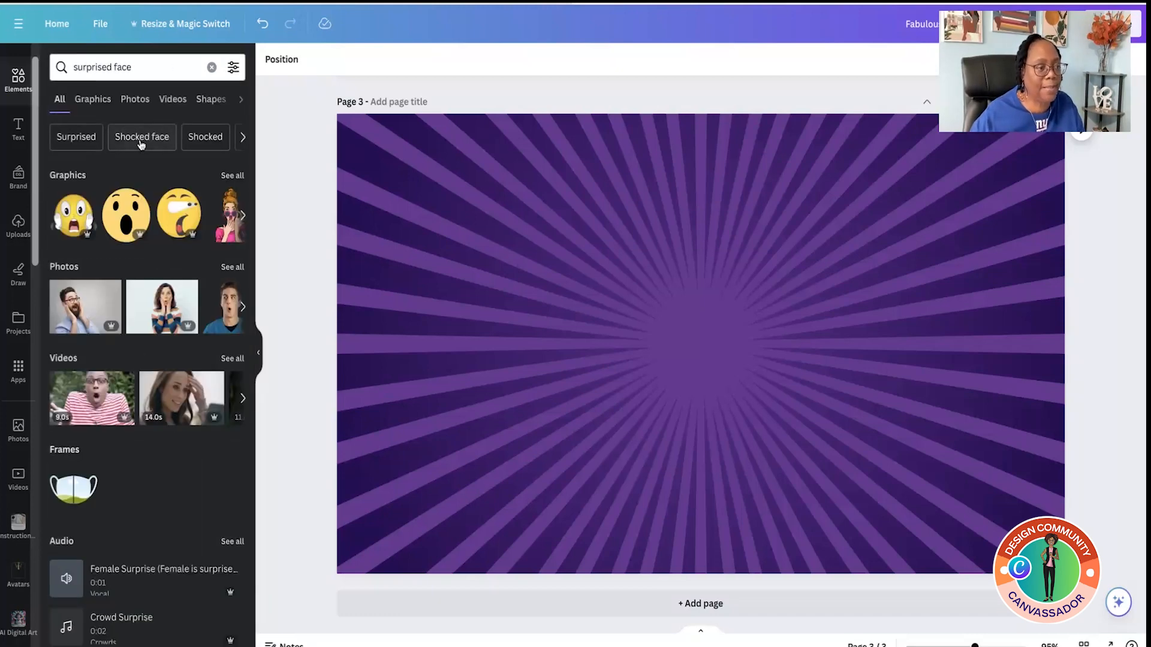
{"action": "left_click", "coordinate": [133, 106]}
Step: Browse the surprised-face photos and add the cutout of the man in the black T-shirt to page 3
{"action": "scroll", "coordinate": [98, 393], "scroll_direction": "down", "scroll_amount": 4}
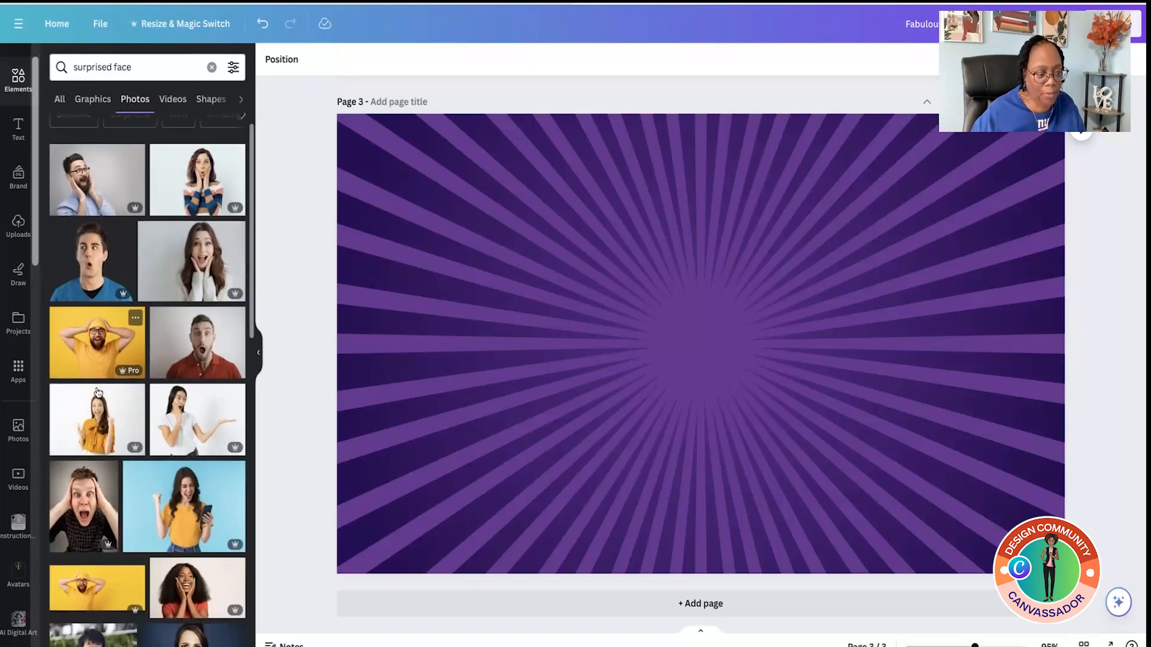
{"action": "scroll", "coordinate": [98, 393], "scroll_direction": "down", "scroll_amount": 5}
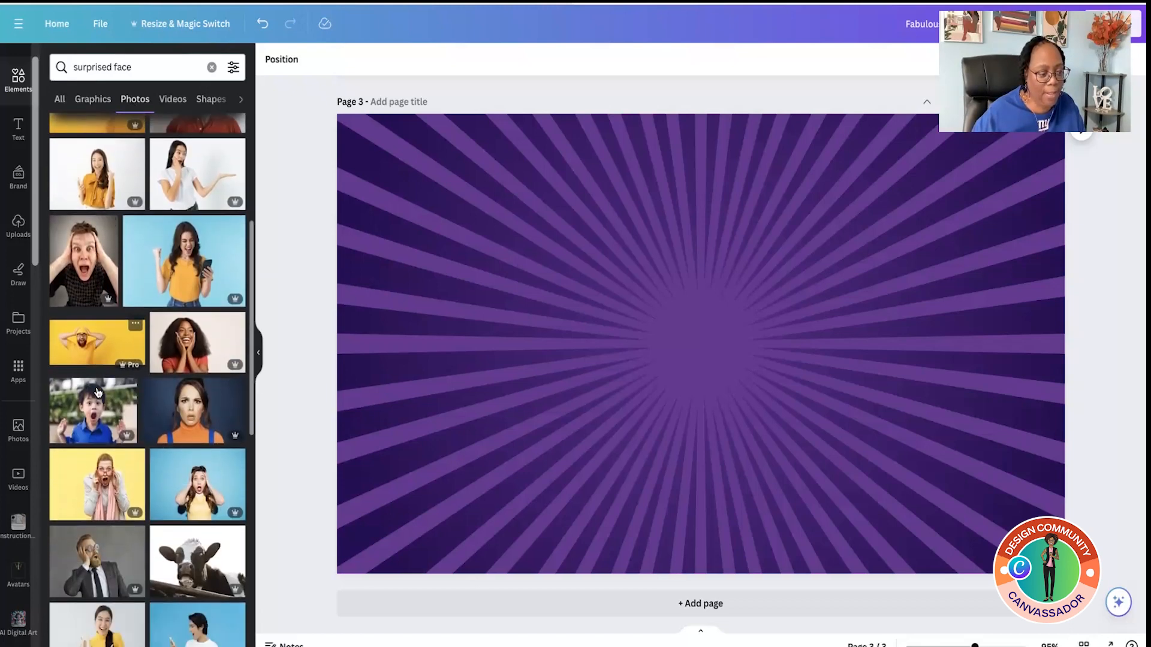
{"action": "scroll", "coordinate": [98, 393], "scroll_direction": "down", "scroll_amount": 3}
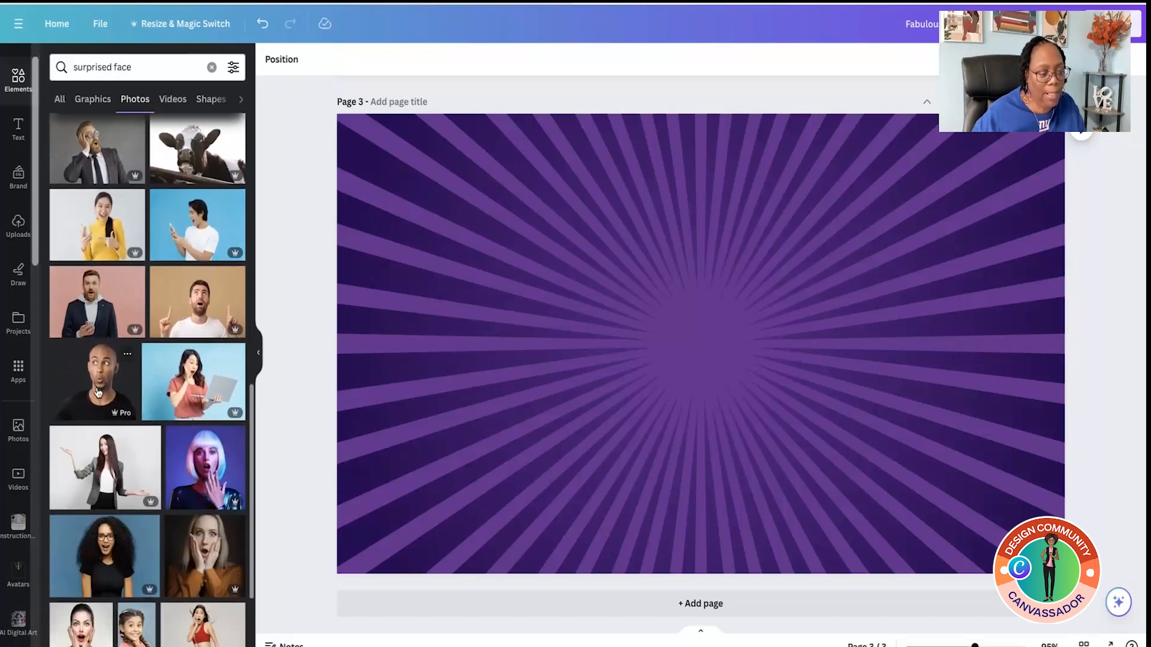
{"action": "scroll", "coordinate": [98, 392], "scroll_direction": "down", "scroll_amount": 3}
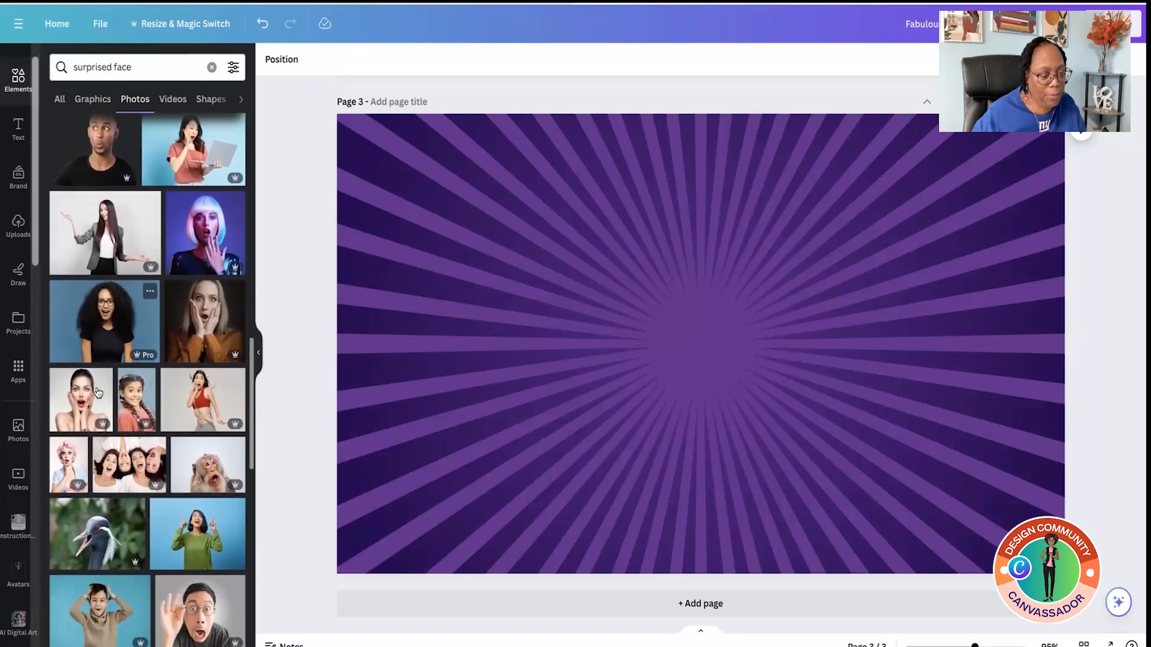
{"action": "scroll", "coordinate": [98, 393], "scroll_direction": "up", "scroll_amount": 3}
{"action": "scroll", "coordinate": [98, 393], "scroll_direction": "up", "scroll_amount": 3}
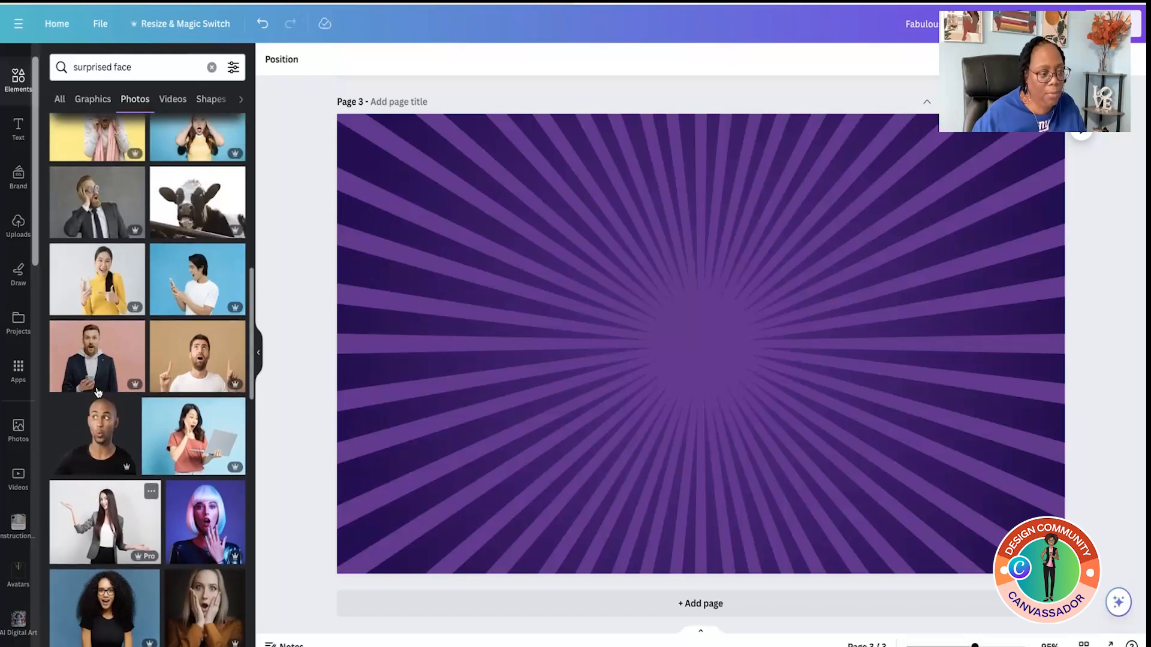
{"action": "left_click", "coordinate": [96, 514]}
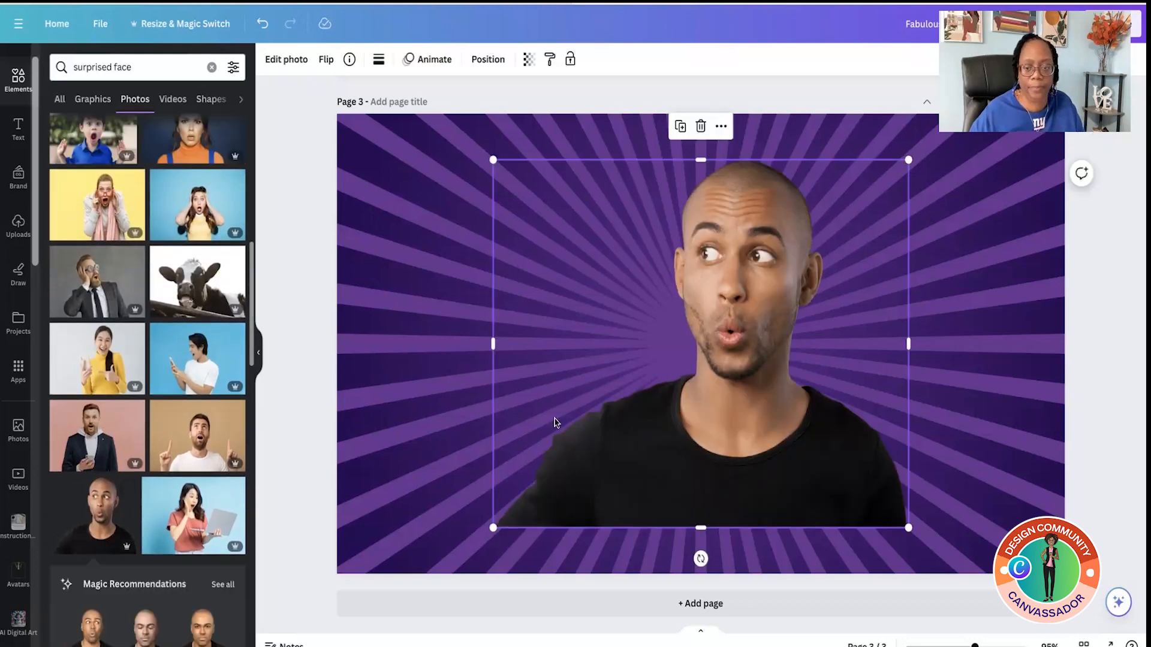
Step: Flip the man's photo horizontally and move it into the page's lower-left corner
{"action": "left_click_drag", "start_coordinate": [701, 411], "coordinate": [594, 420]}
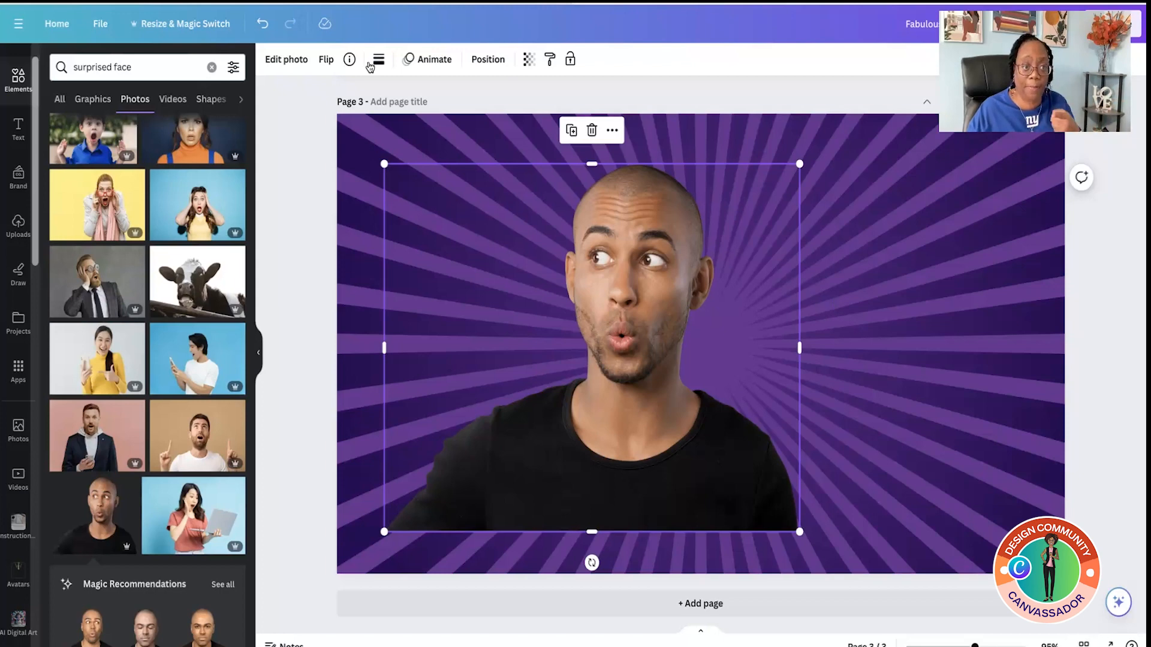
{"action": "left_click", "coordinate": [328, 62]}
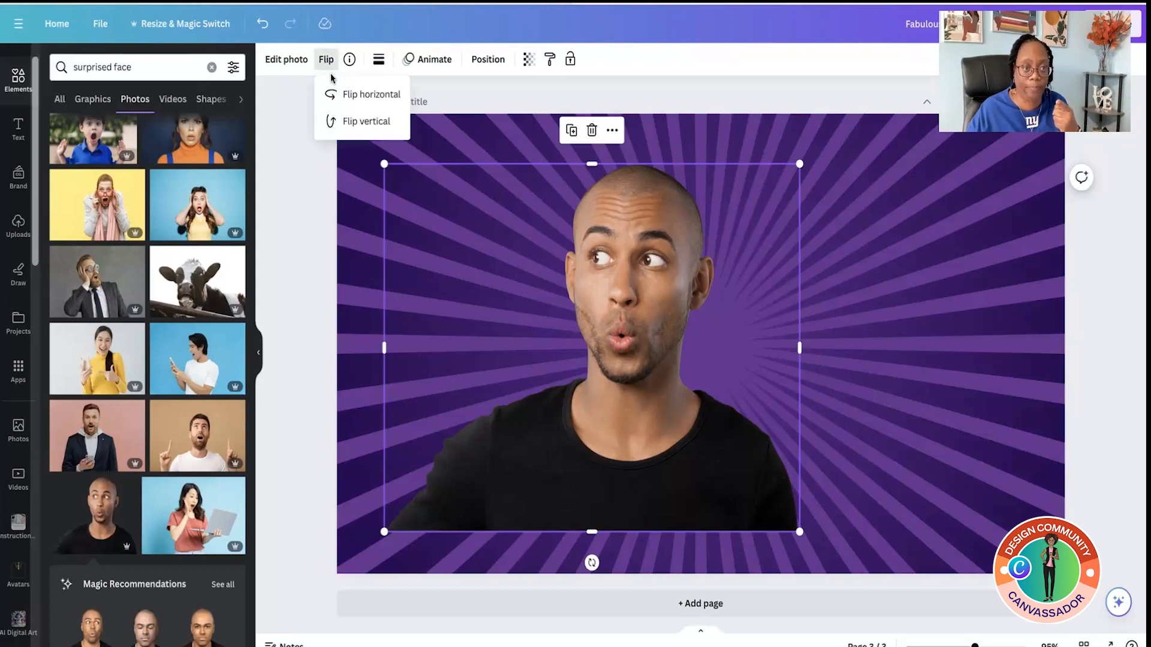
{"action": "left_click", "coordinate": [331, 93]}
{"action": "left_click_drag", "start_coordinate": [540, 358], "coordinate": [492, 400]}
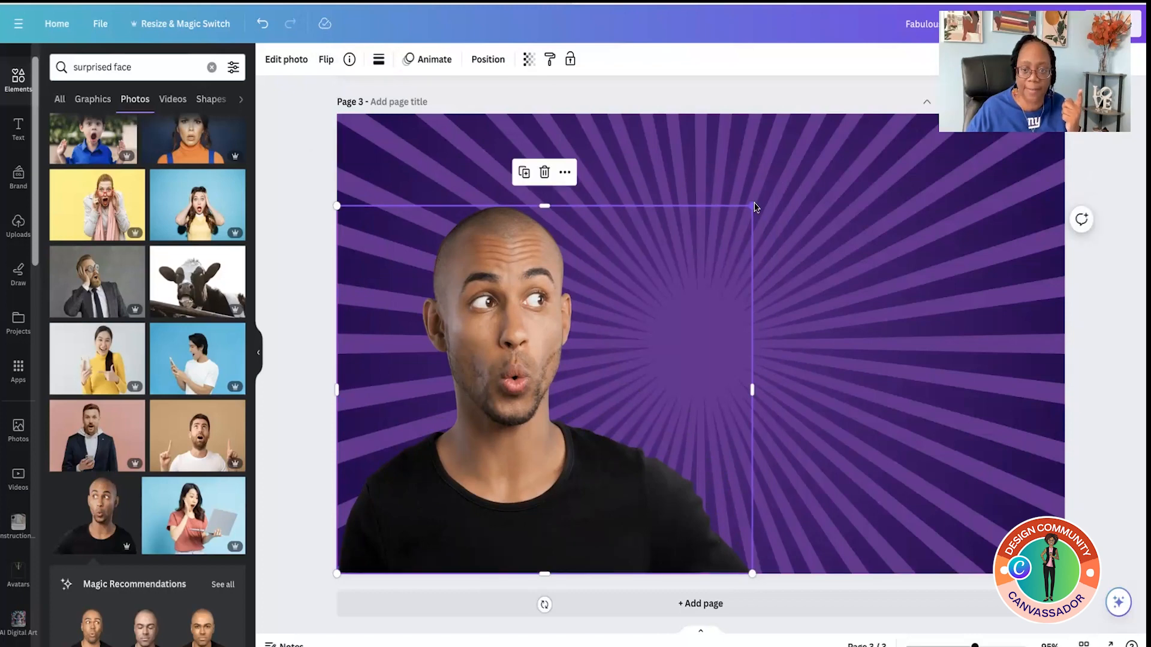
Step: Shrink the man's photo to roughly half its size and move it up along the page's left edge
{"action": "left_click_drag", "start_coordinate": [754, 207], "coordinate": [800, 163]}
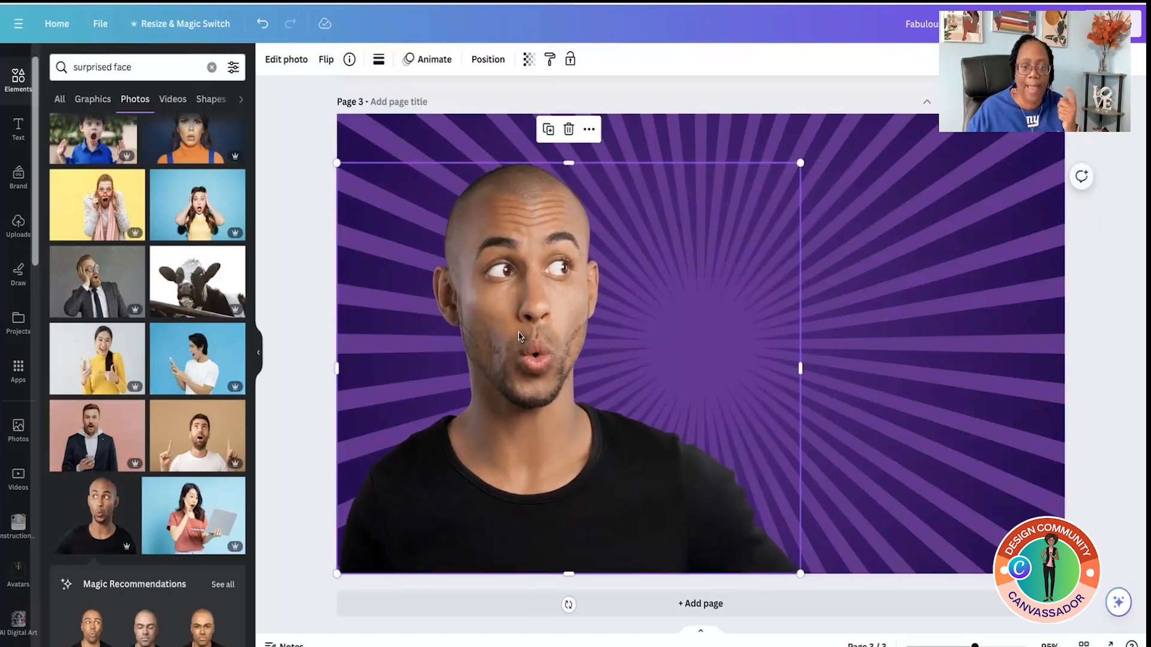
{"action": "left_click", "coordinate": [871, 411]}
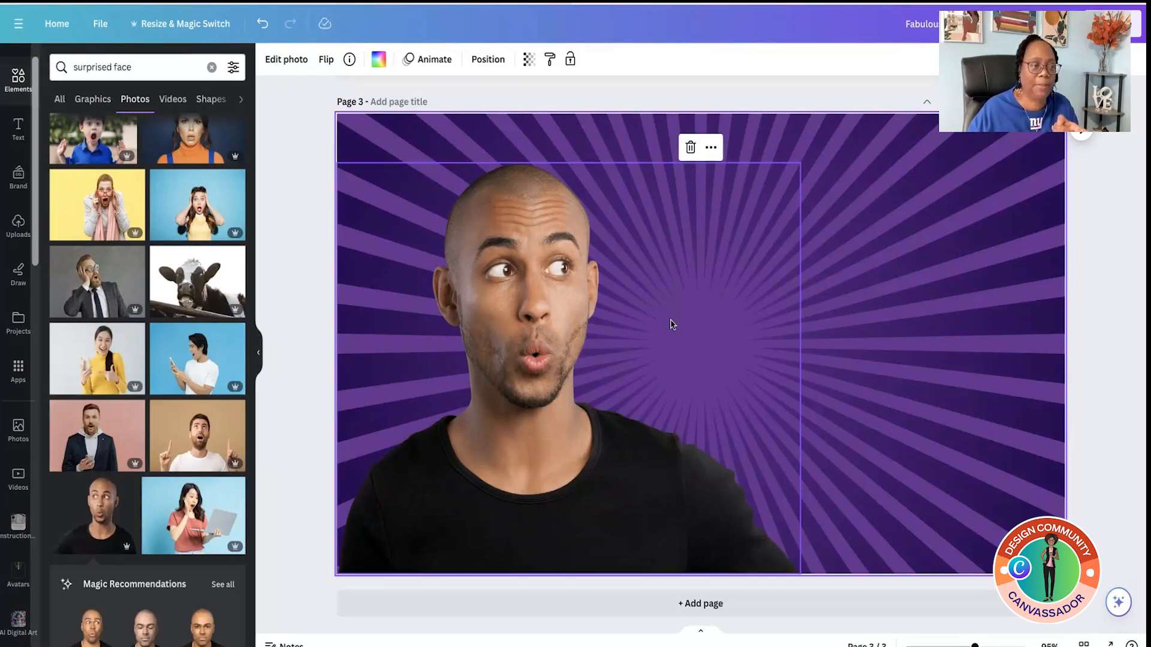
{"action": "left_click", "coordinate": [515, 305]}
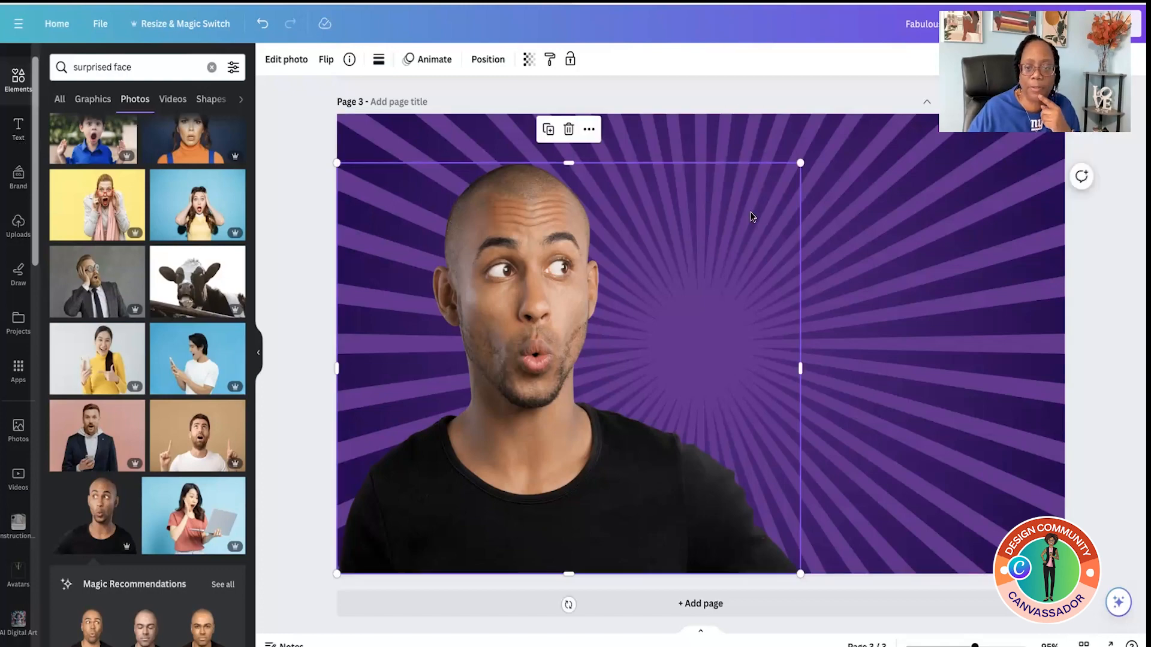
{"action": "left_click_drag", "start_coordinate": [801, 163], "coordinate": [592, 350]}
{"action": "left_click_drag", "start_coordinate": [441, 406], "coordinate": [441, 289]}
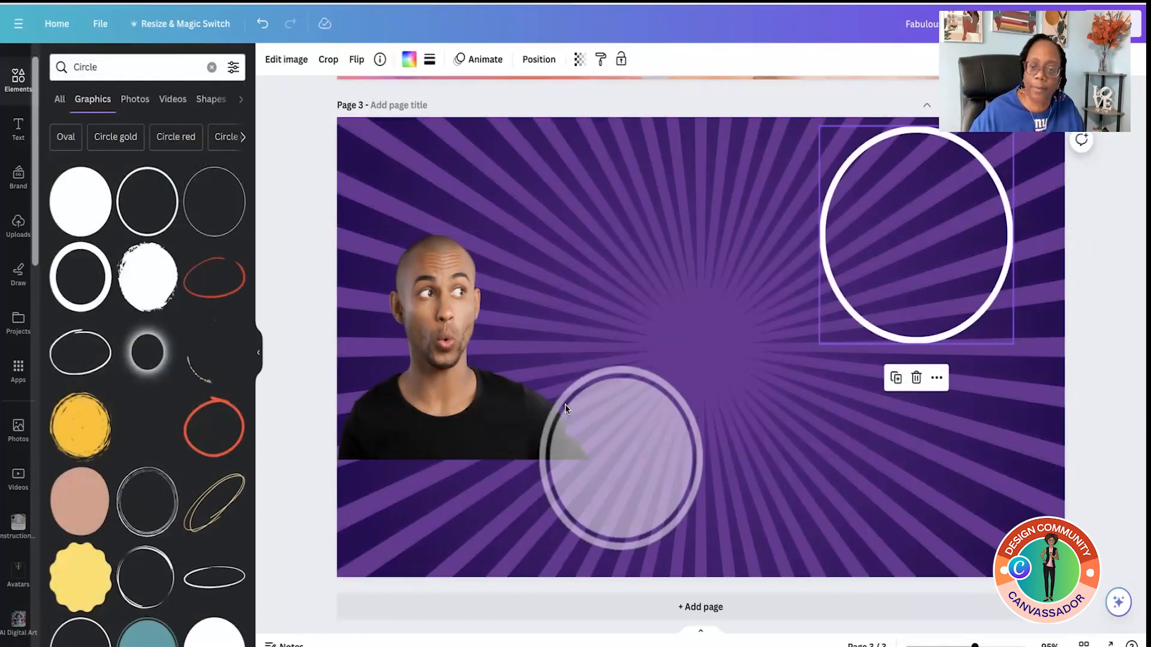
Step: Delete the plain circle outline, then move the white double-ring circle to the page's upper right and enlarge it
{"action": "left_click_drag", "start_coordinate": [612, 375], "coordinate": [706, 318]}
{"action": "left_click", "coordinate": [848, 252]}
{"action": "key", "text": "Delete"}
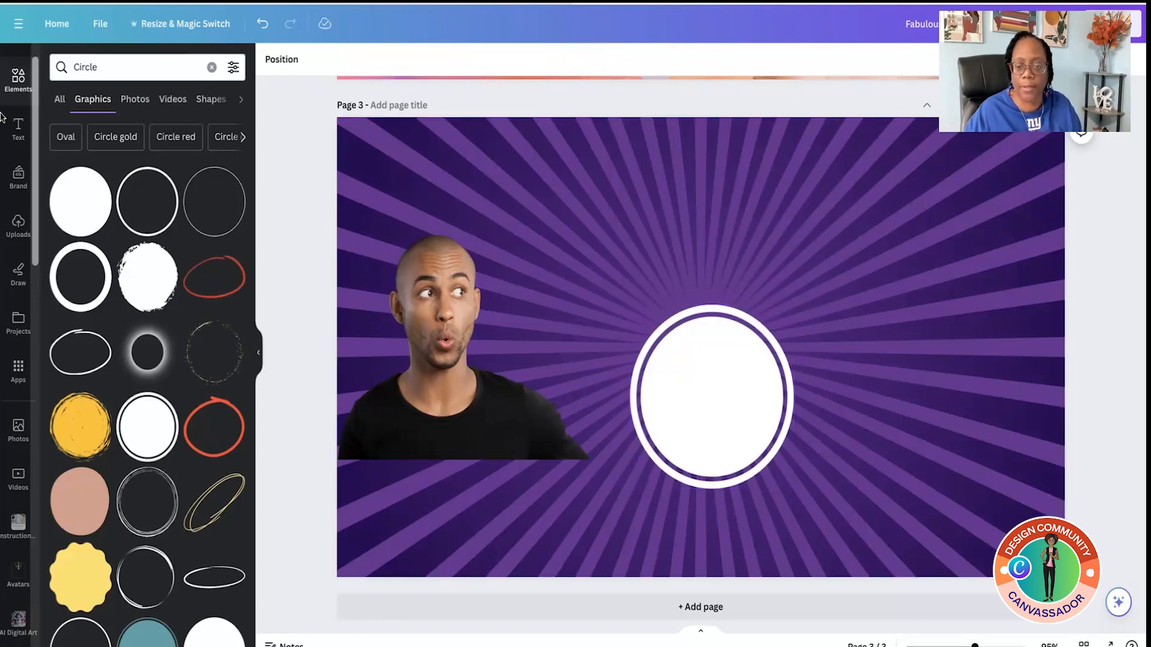
{"action": "left_click_drag", "start_coordinate": [709, 410], "coordinate": [830, 232]}
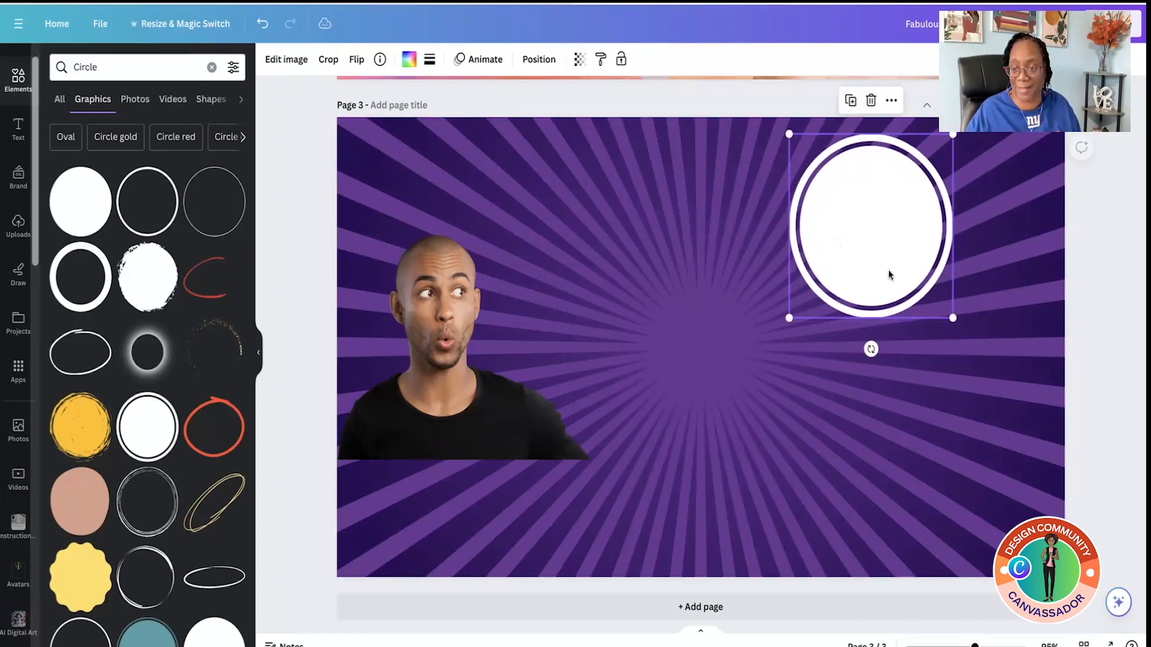
{"action": "left_click_drag", "start_coordinate": [970, 330], "coordinate": [980, 348]}
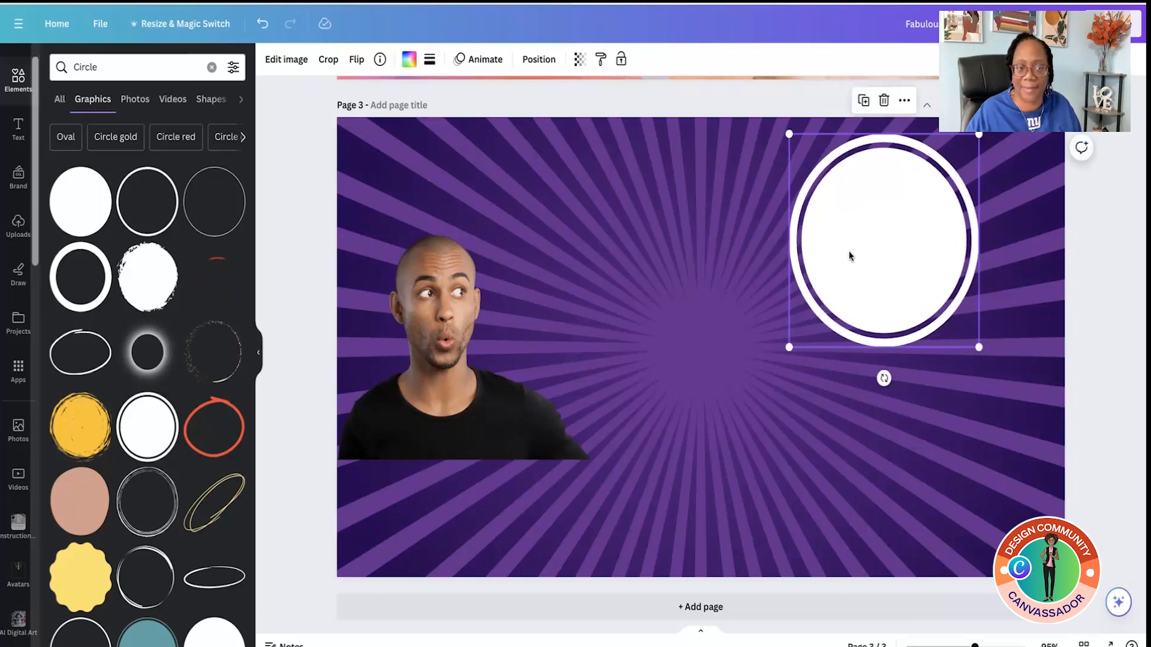
Step: Recolor the double-ring circle teal, enlarge it slightly and position it partly over the page's upper-right corner
{"action": "left_click", "coordinate": [407, 60]}
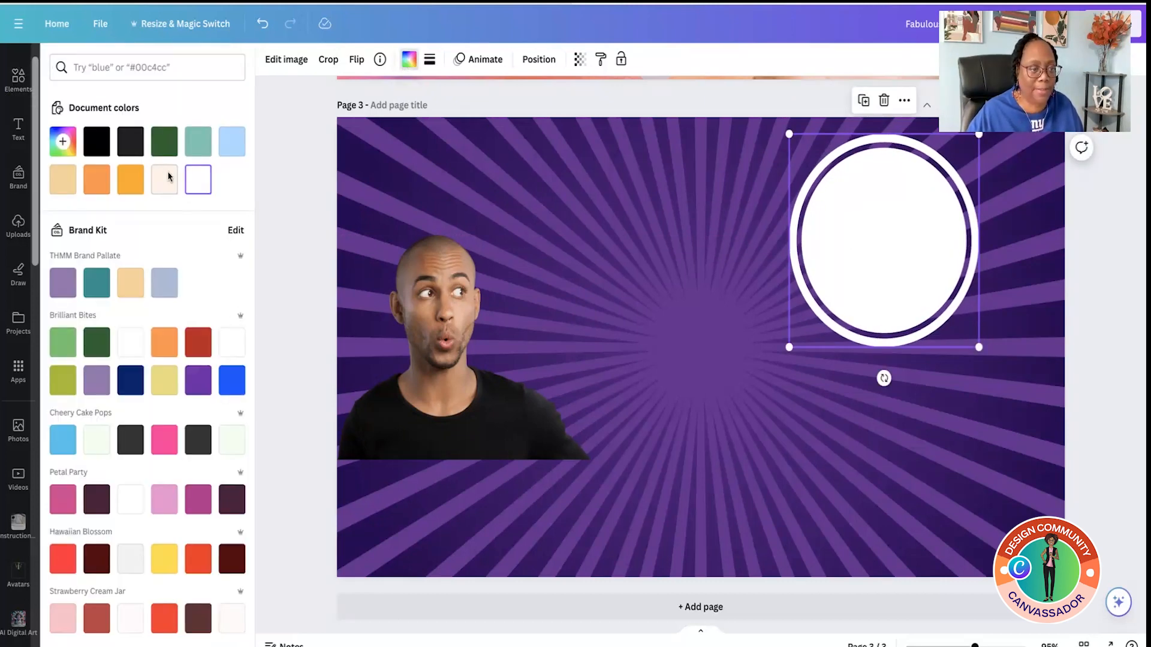
{"action": "left_click", "coordinate": [198, 145]}
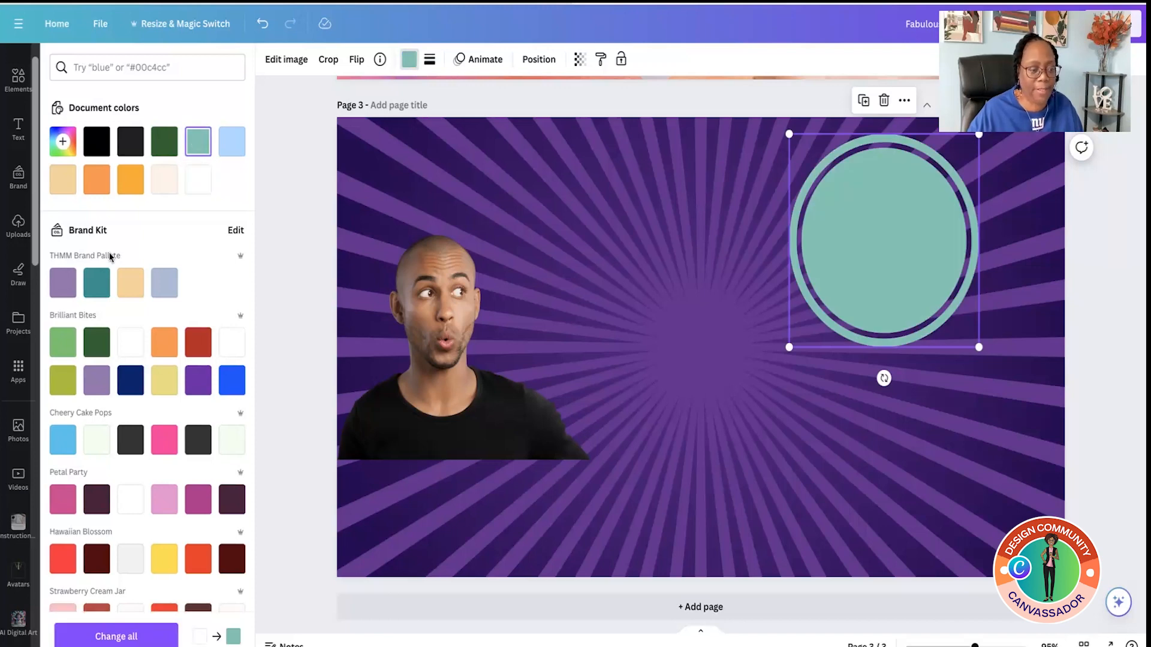
{"action": "left_click_drag", "start_coordinate": [979, 347], "coordinate": [998, 368]}
{"action": "left_click_drag", "start_coordinate": [908, 286], "coordinate": [973, 250]}
Step: Duplicate the teal circle, recolor the copy light pink from the Petal Party palette and place it below the original at the page's right edge
{"action": "right_click", "coordinate": [938, 245]}
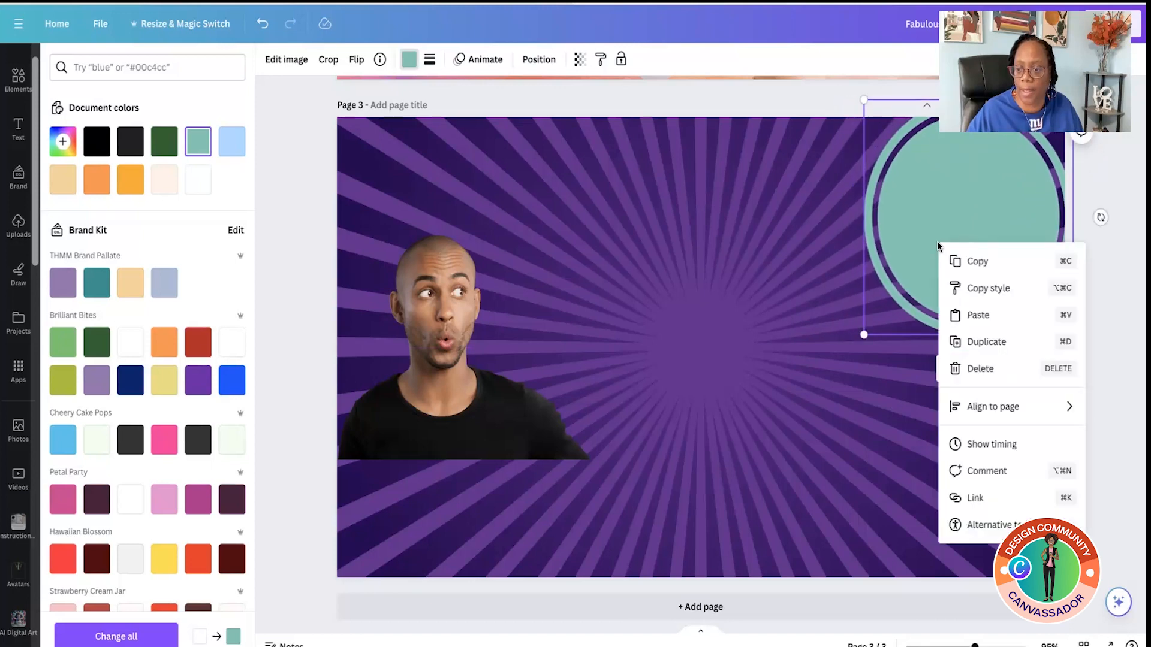
{"action": "left_click", "coordinate": [988, 342]}
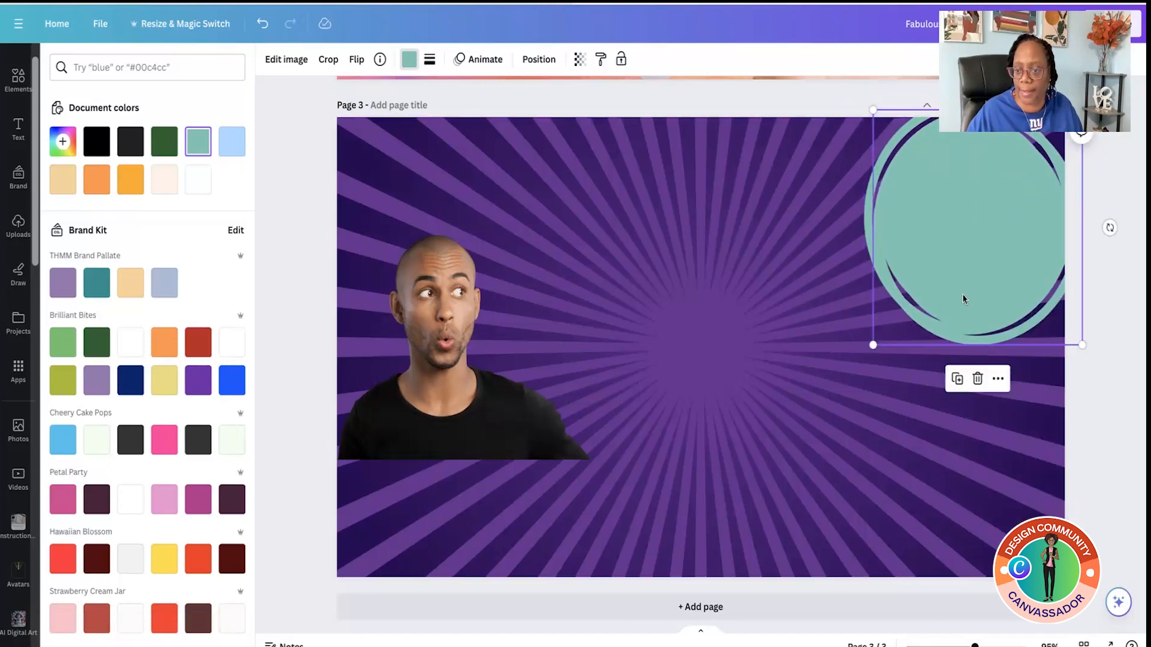
{"action": "left_click_drag", "start_coordinate": [962, 293], "coordinate": [871, 365]}
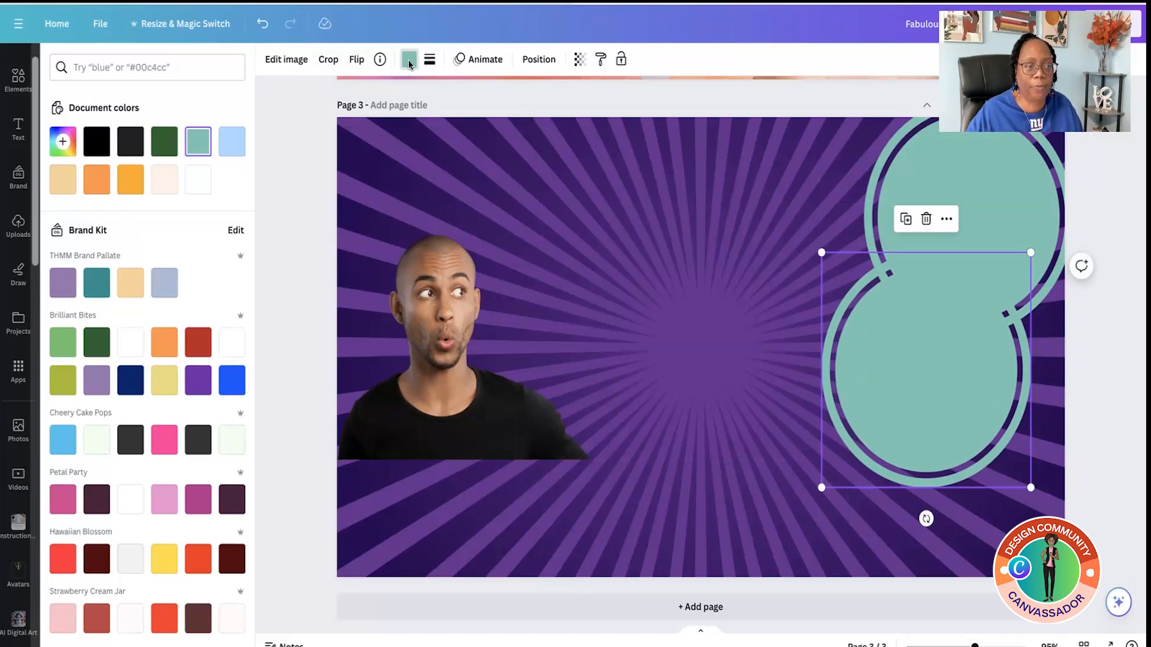
{"action": "left_click", "coordinate": [408, 59]}
{"action": "left_click", "coordinate": [409, 59]}
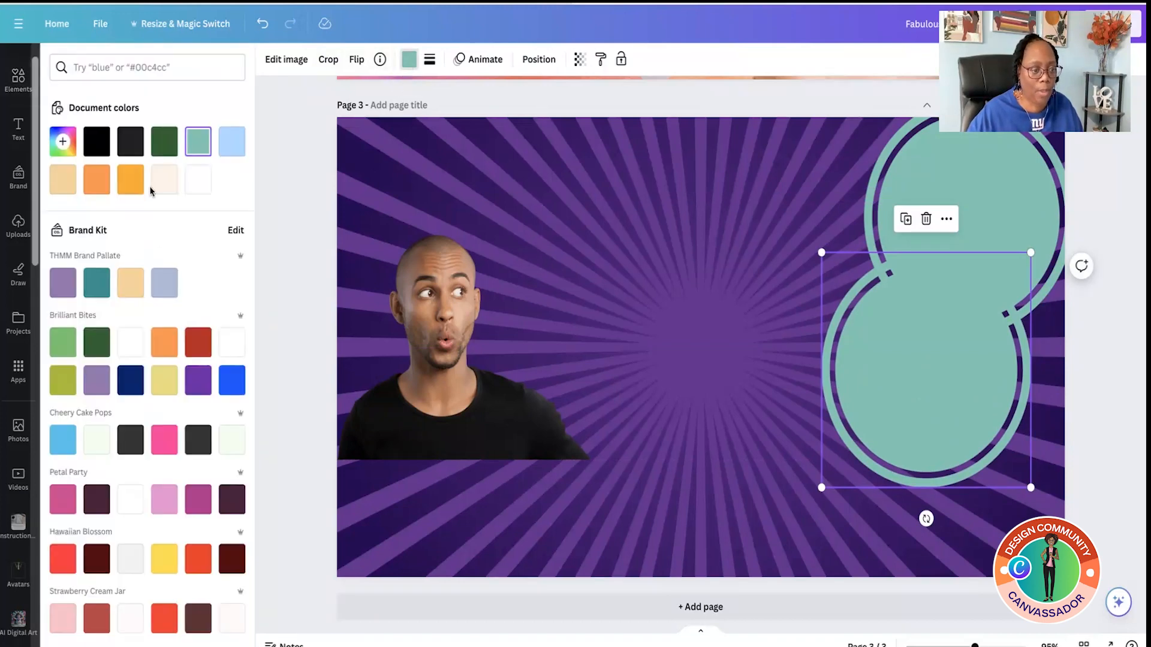
{"action": "scroll", "coordinate": [202, 493], "scroll_direction": "down", "scroll_amount": 6}
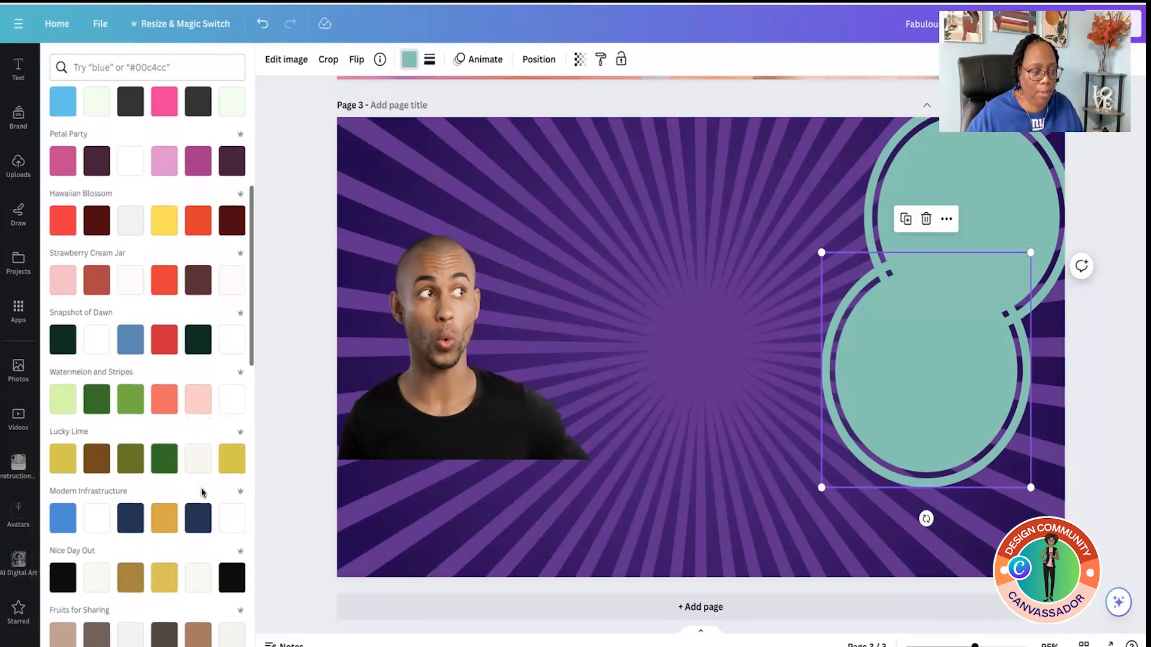
{"action": "left_click", "coordinate": [164, 161]}
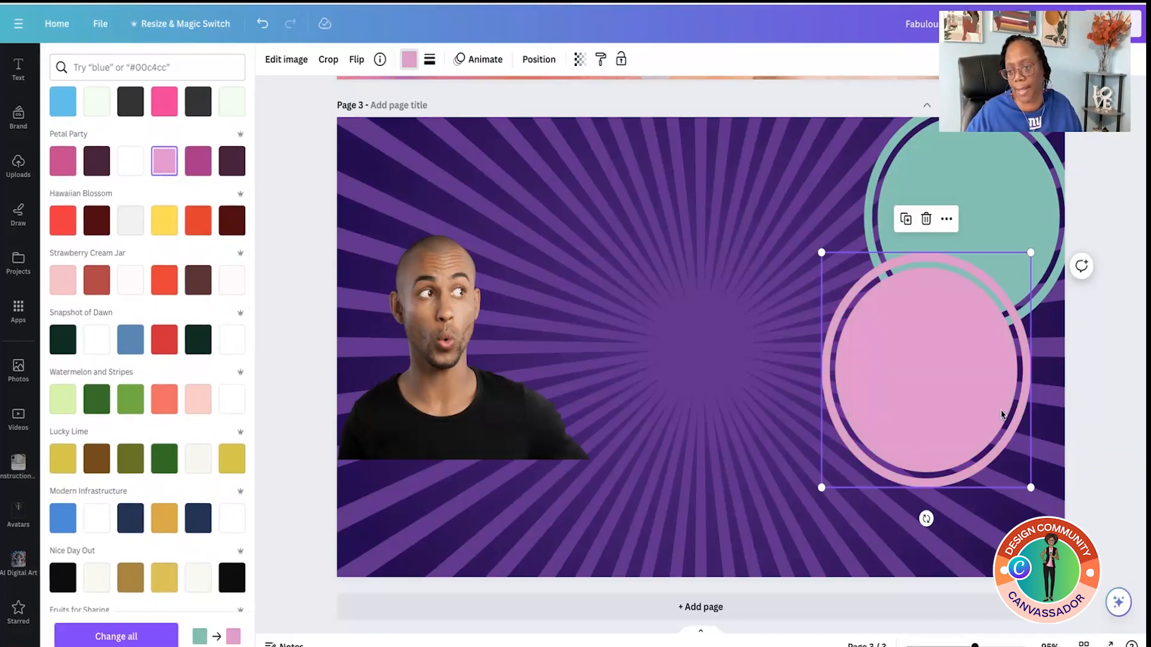
{"action": "left_click_drag", "start_coordinate": [1001, 414], "coordinate": [1055, 466]}
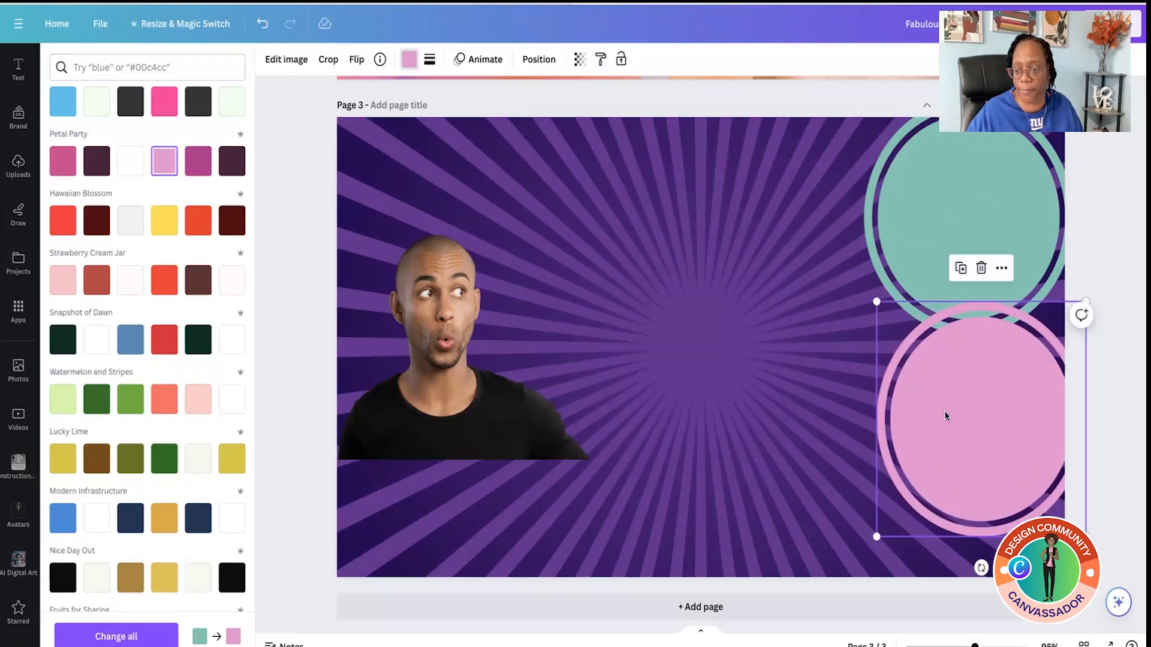
Step: Duplicate the pink circle, place the copy left of the other two circles and recolor it medium blue from the Pop the Bubbles palette
{"action": "left_click", "coordinate": [960, 268]}
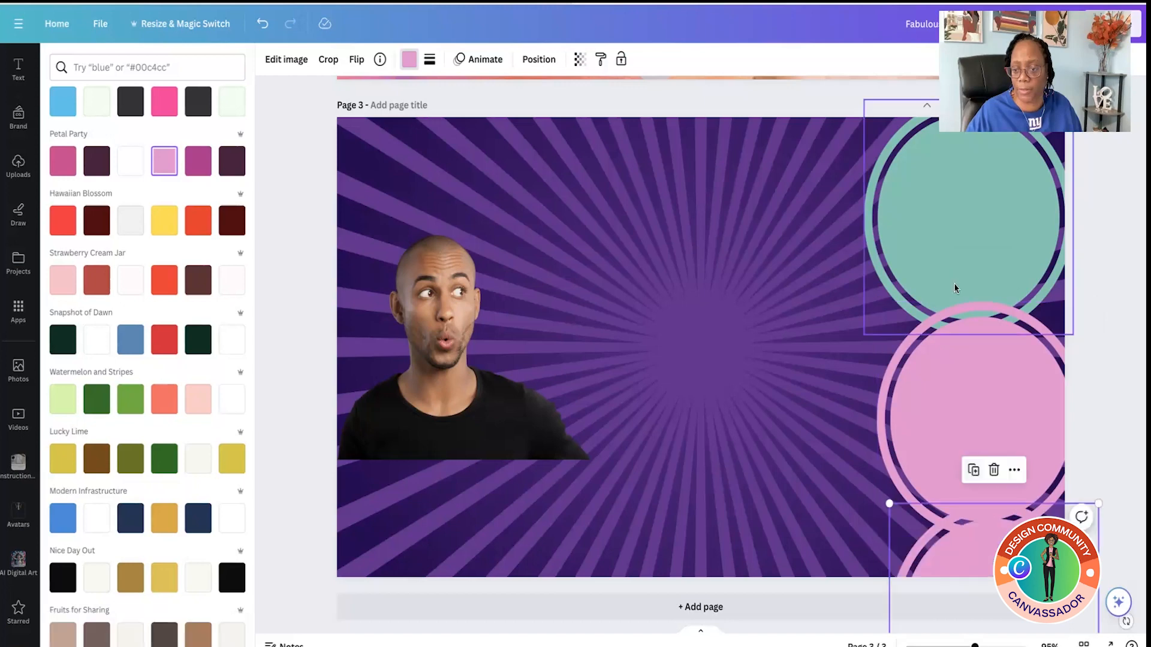
{"action": "left_click_drag", "start_coordinate": [956, 537], "coordinate": [811, 230]}
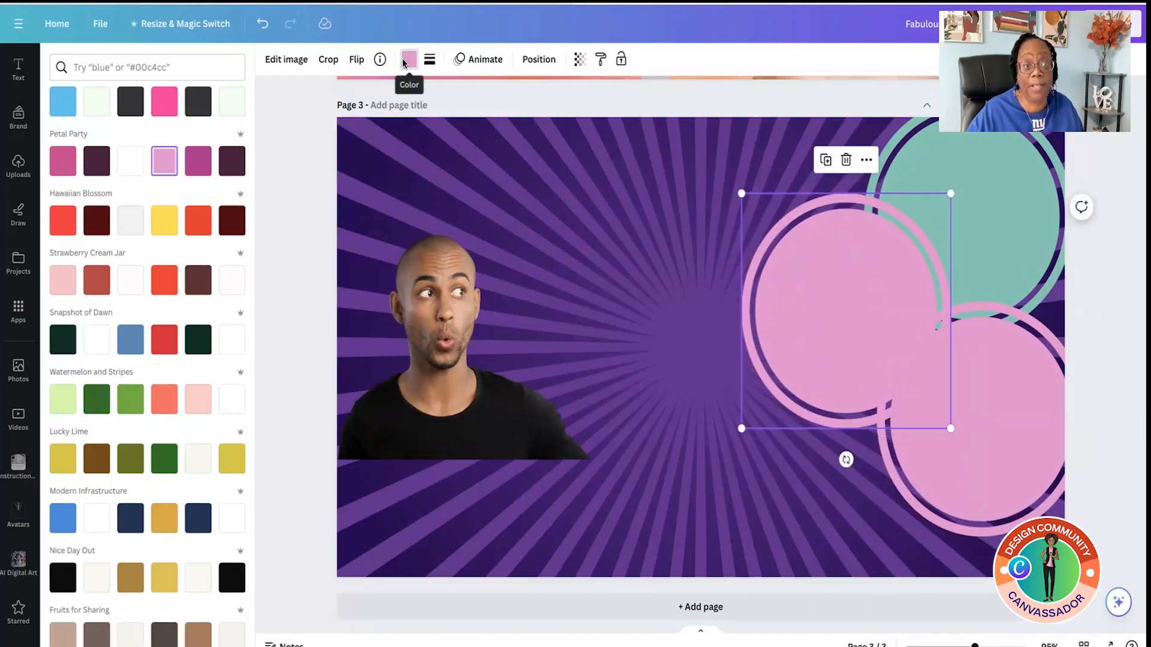
{"action": "scroll", "coordinate": [91, 320], "scroll_direction": "down", "scroll_amount": 10}
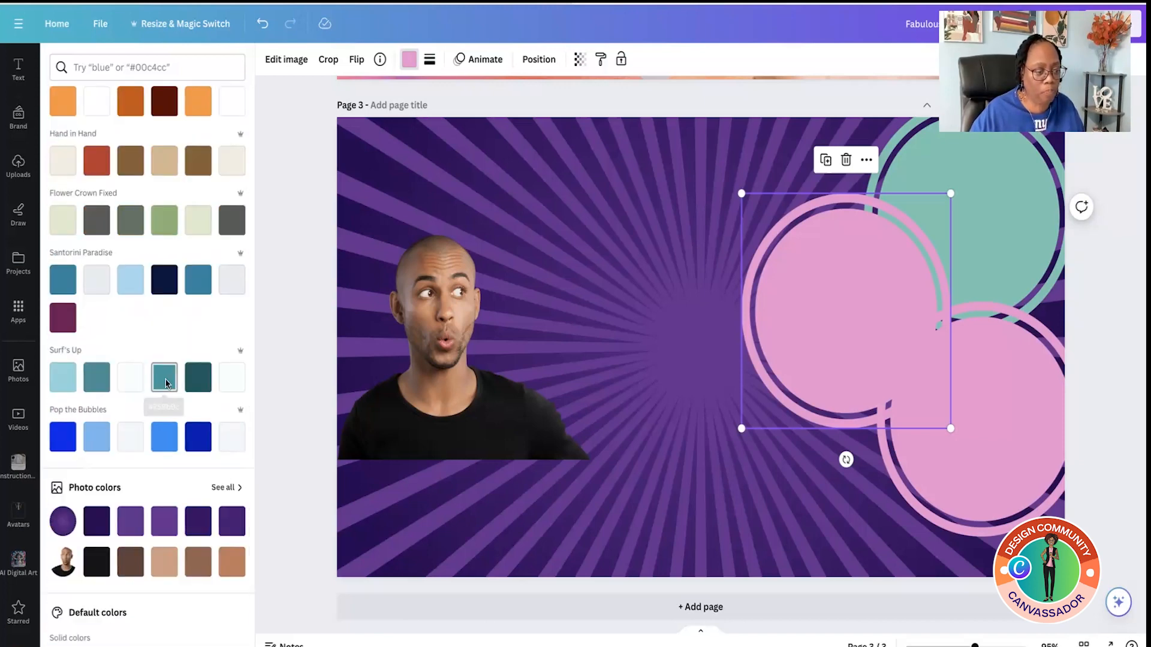
{"action": "left_click", "coordinate": [68, 438]}
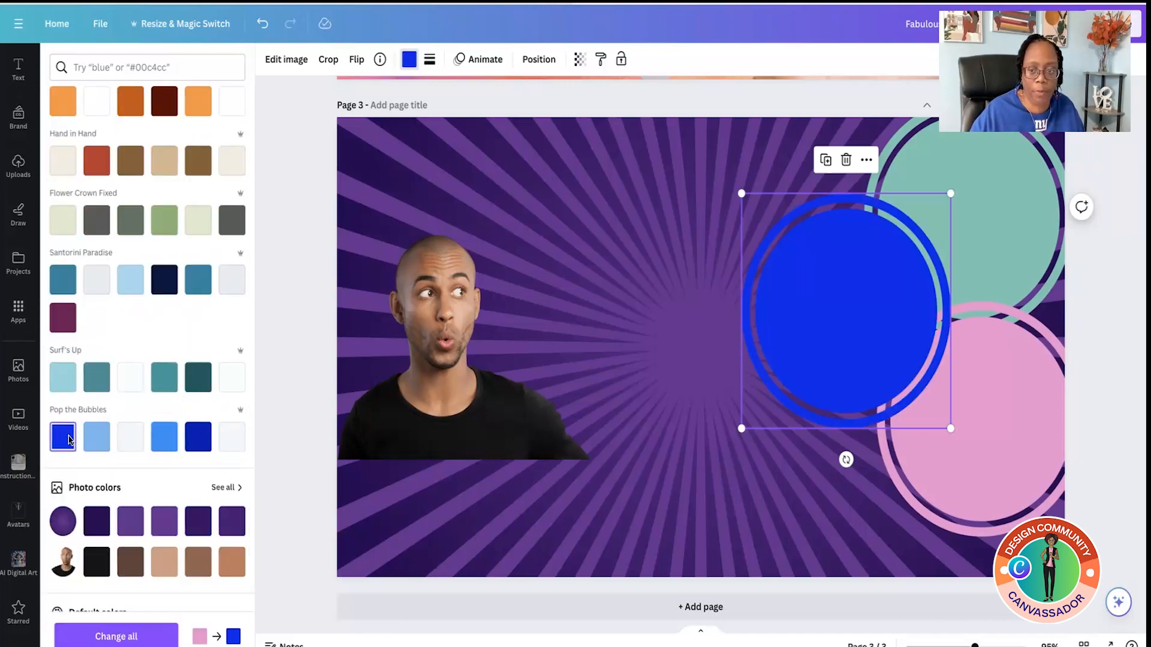
{"action": "left_click", "coordinate": [162, 436]}
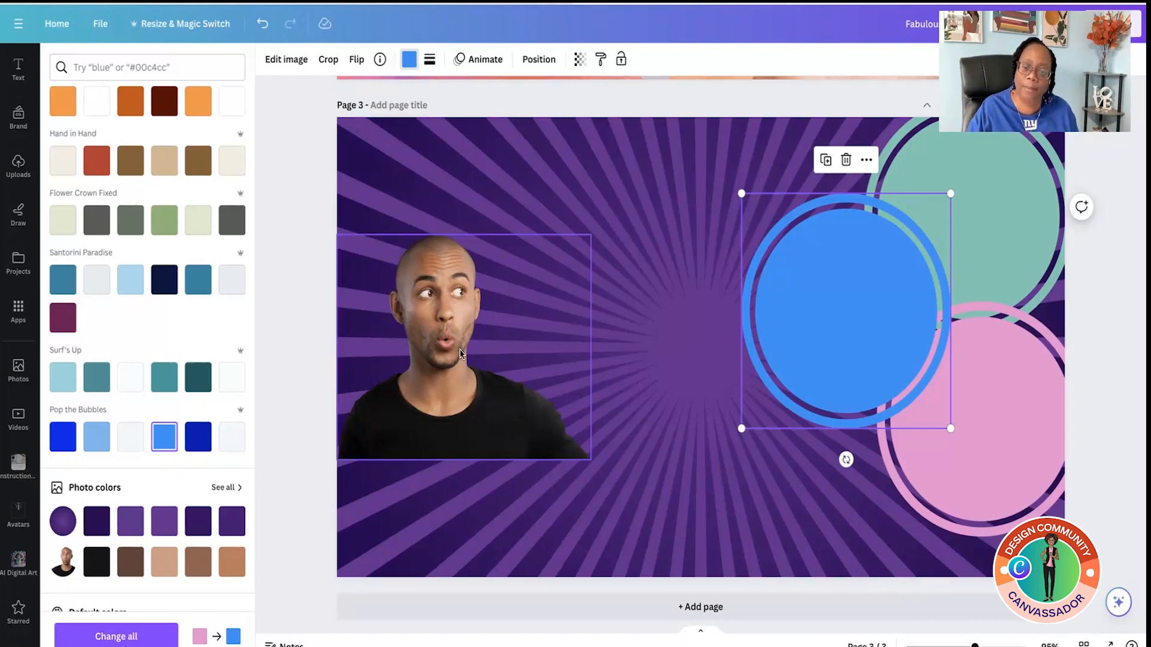
Step: Move the man's photo away from the page's left edge and search the elements for "frames", narrowed to the Frames category
{"action": "left_click_drag", "start_coordinate": [461, 354], "coordinate": [401, 289]}
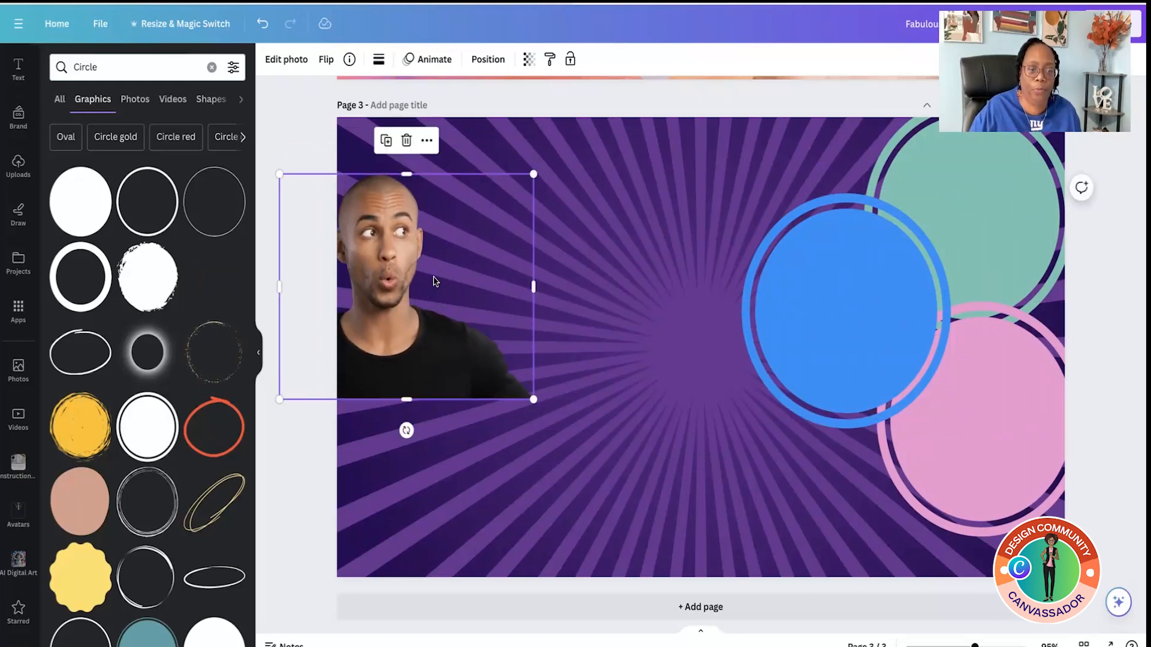
{"action": "left_click_drag", "start_coordinate": [387, 240], "coordinate": [519, 282]}
{"action": "left_click", "coordinate": [110, 71]}
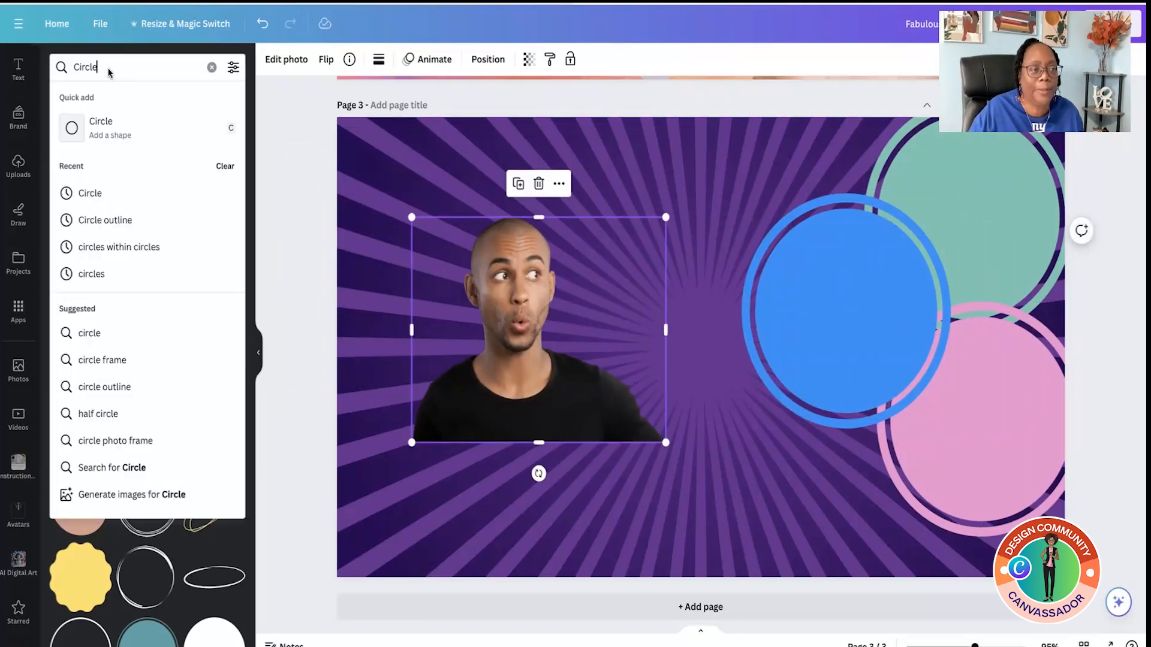
{"action": "left_click_drag", "start_coordinate": [110, 71], "coordinate": [71, 66]}
{"action": "key", "text": "BackSpace"}
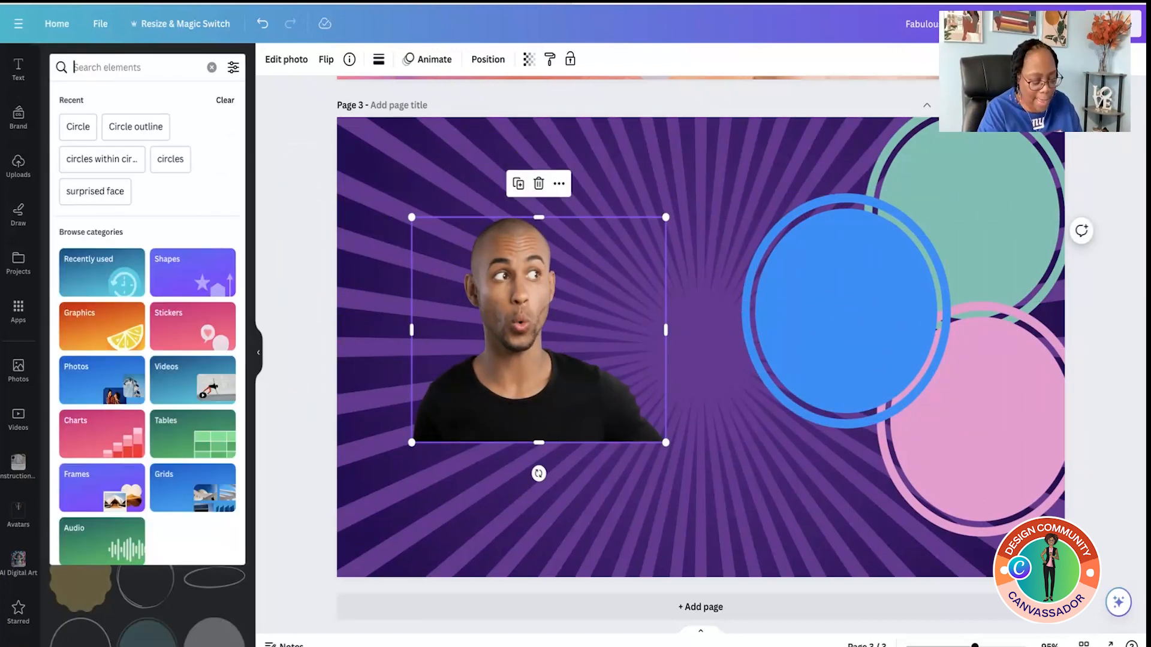
{"action": "type", "text": "frames"}
{"action": "key", "text": "Return"}
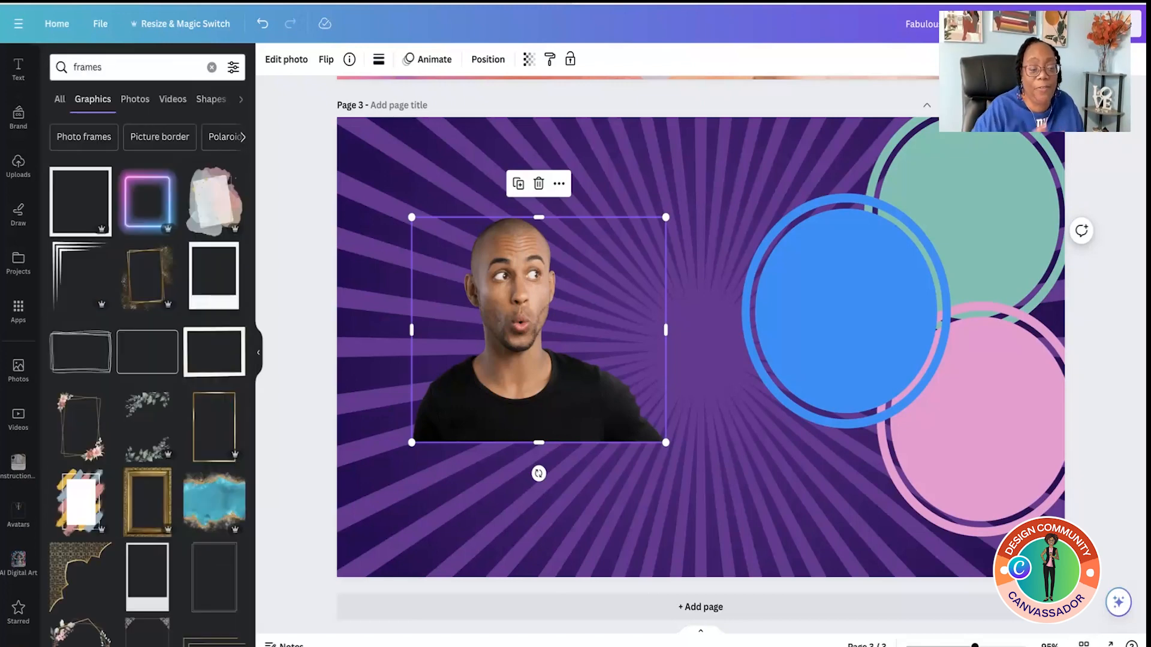
{"action": "left_click", "coordinate": [241, 99]}
{"action": "left_click", "coordinate": [187, 102]}
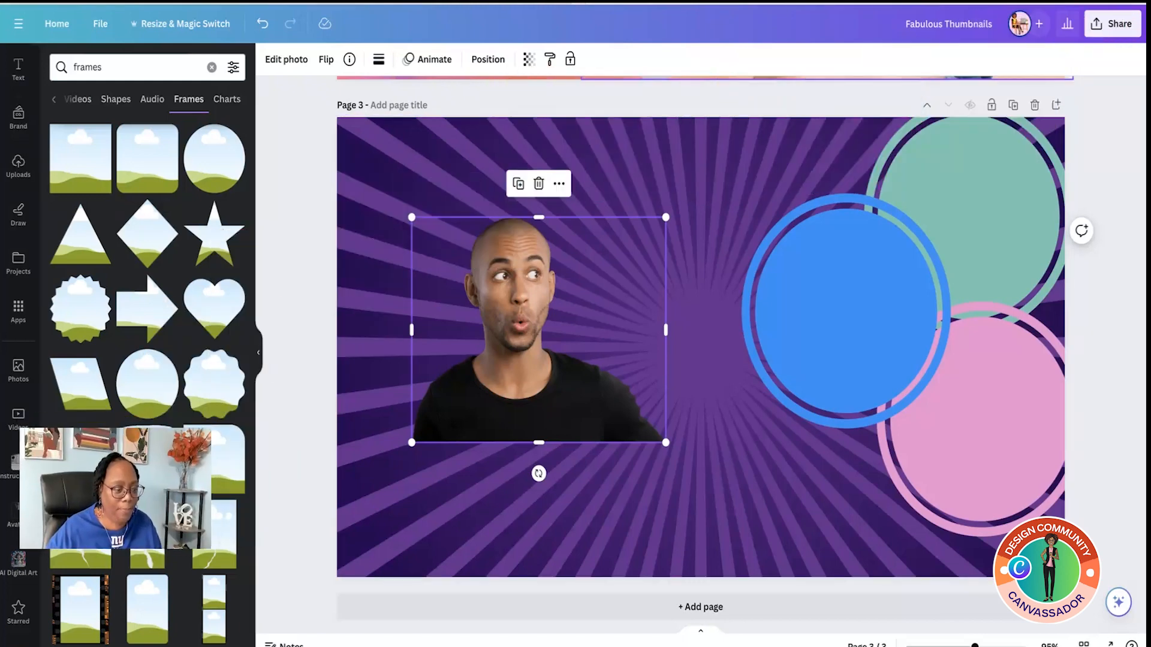
Step: Add the circular frame to page 3 and resize it to fit inside the outer ring of the blue circle
{"action": "left_click", "coordinate": [211, 166]}
{"action": "left_click_drag", "start_coordinate": [714, 376], "coordinate": [863, 362]}
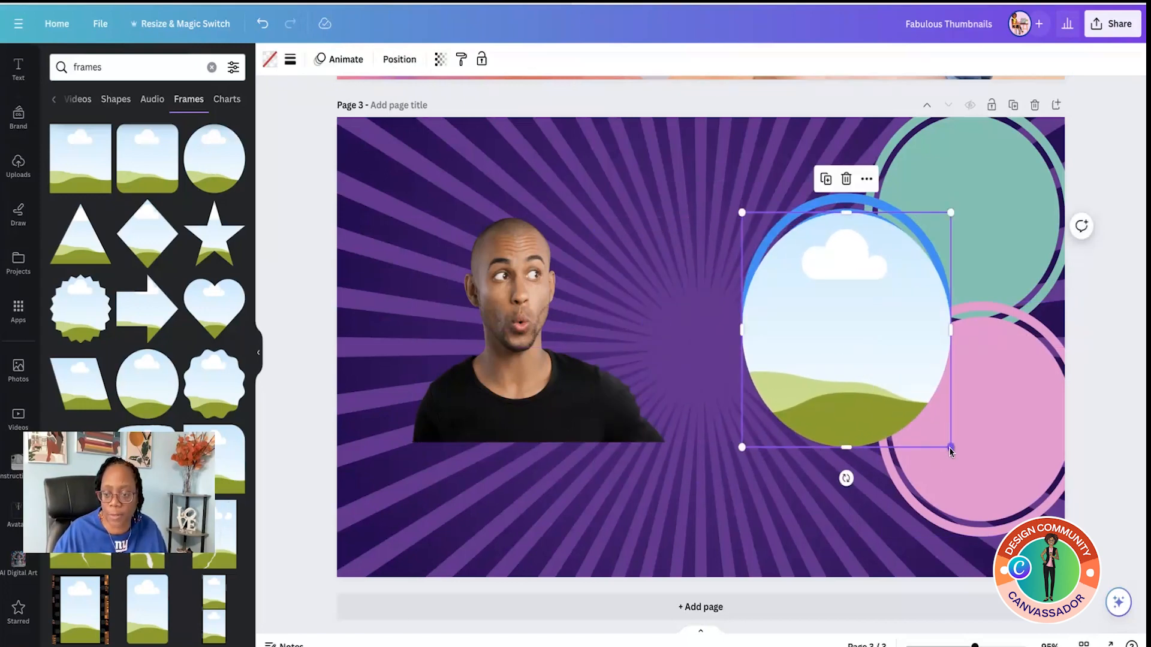
{"action": "left_click_drag", "start_coordinate": [951, 443], "coordinate": [899, 400]}
{"action": "left_click_drag", "start_coordinate": [873, 342], "coordinate": [880, 344]}
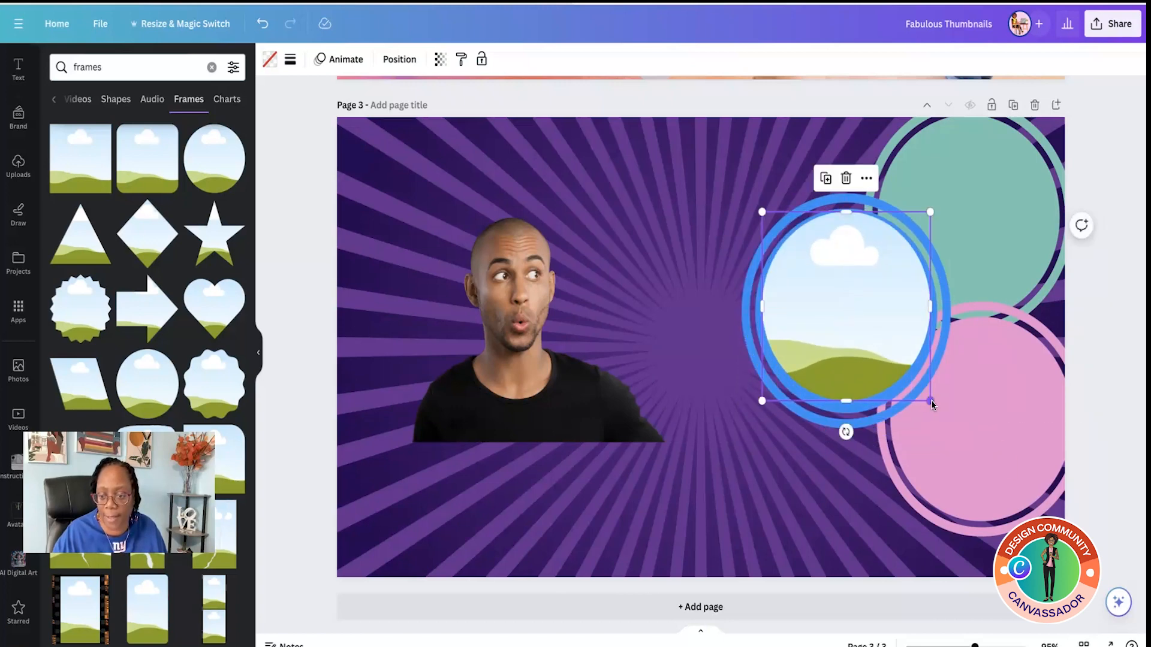
{"action": "left_click_drag", "start_coordinate": [932, 404], "coordinate": [936, 411]}
{"action": "left_click_drag", "start_coordinate": [762, 408], "coordinate": [752, 419]}
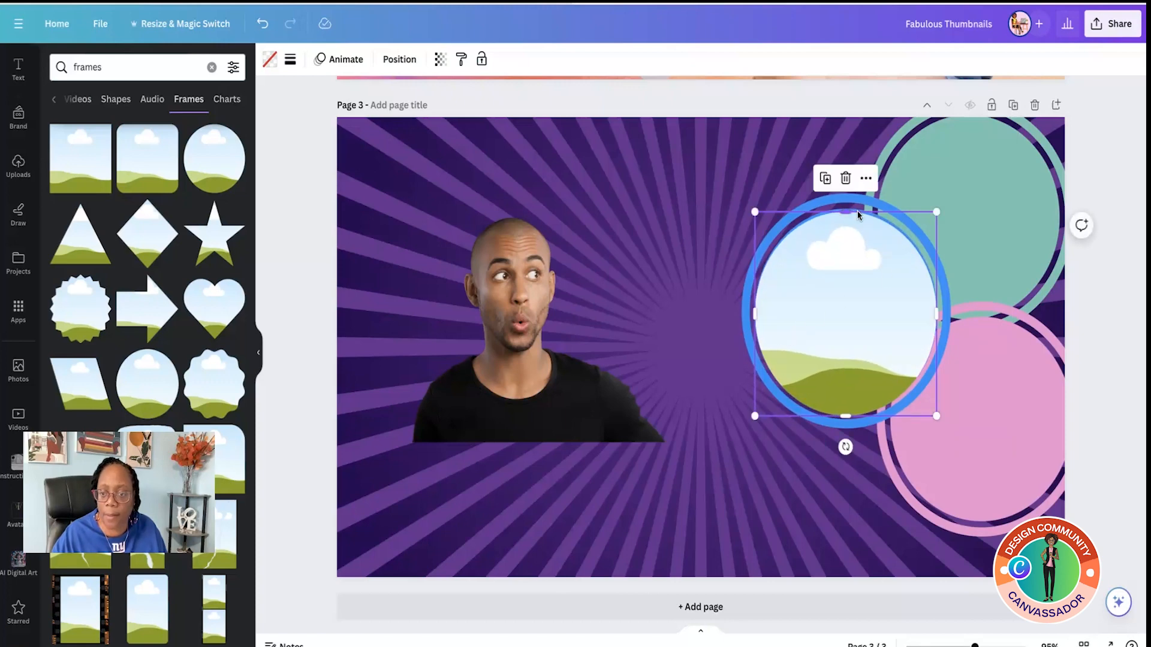
{"action": "left_click_drag", "start_coordinate": [847, 210], "coordinate": [846, 206]}
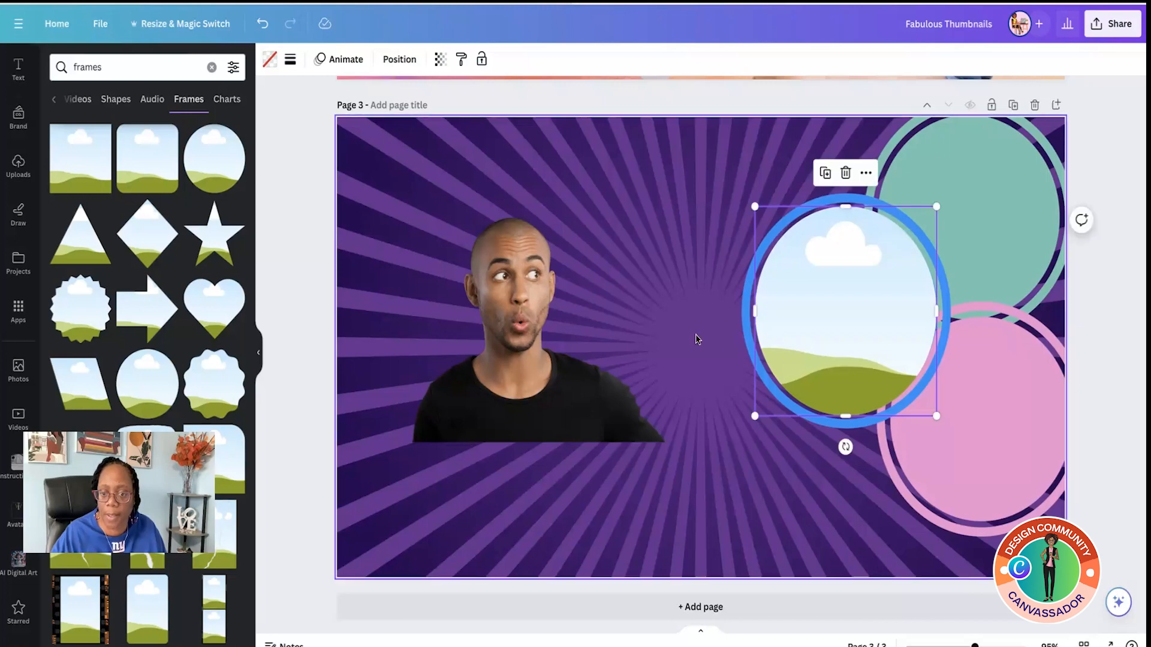
Step: Place the man's photo into the circular frame on the blue circle and select the filled frame
{"action": "left_click", "coordinate": [709, 506]}
{"action": "left_click", "coordinate": [813, 286]}
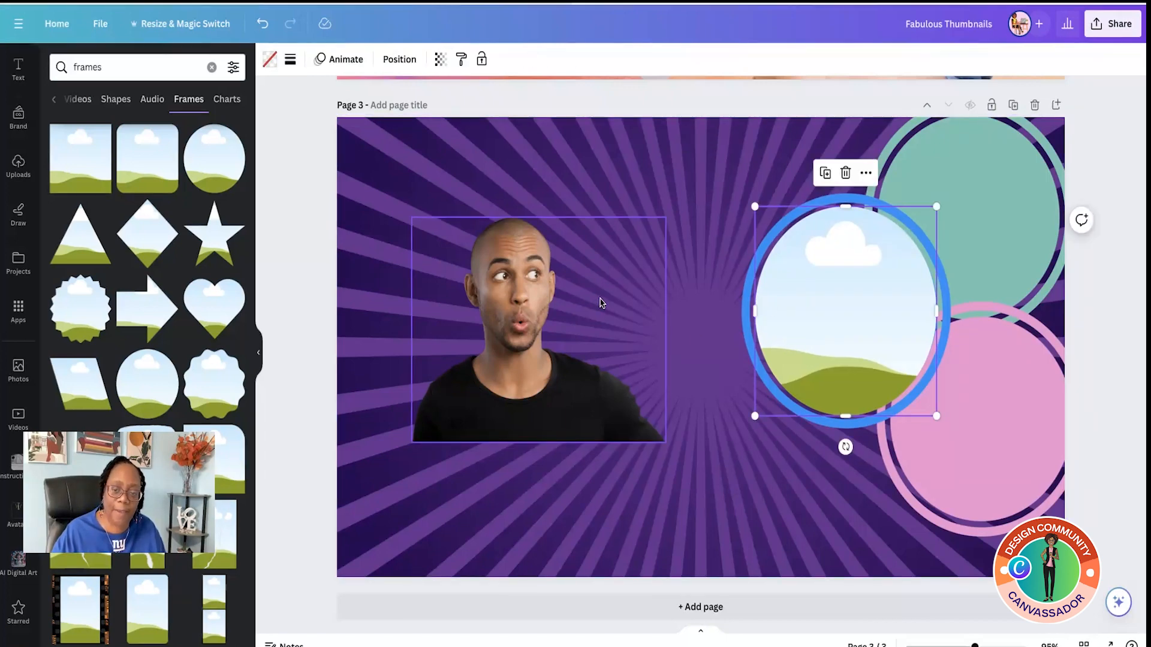
{"action": "left_click", "coordinate": [784, 489]}
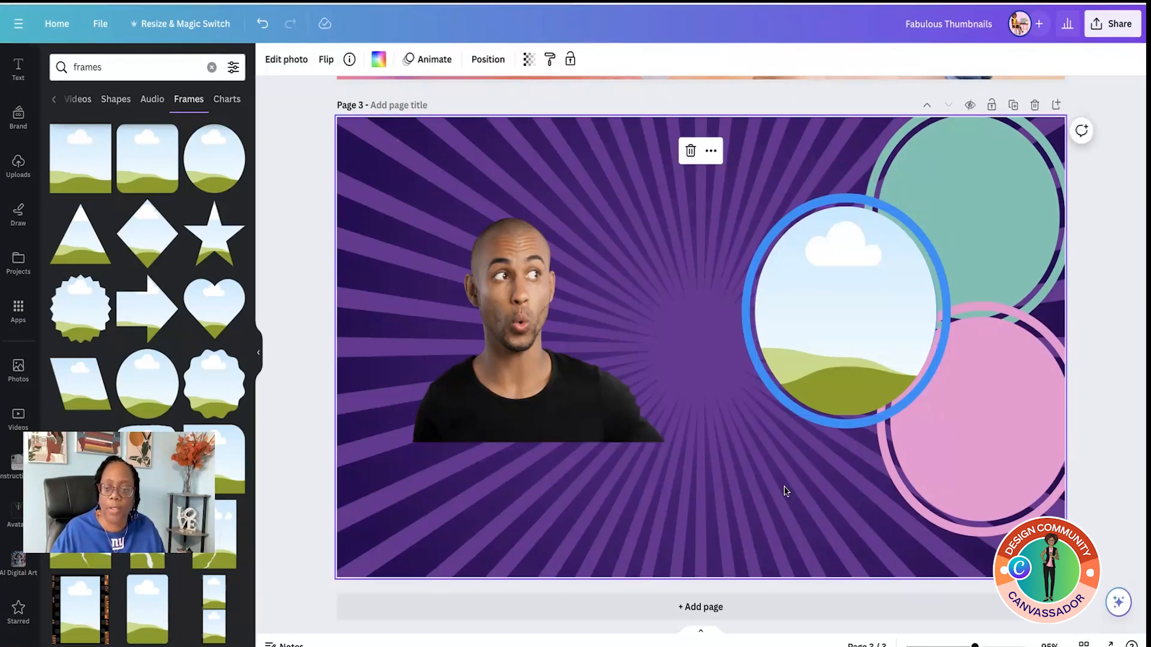
{"action": "scroll", "coordinate": [564, 401], "scroll_direction": "down", "scroll_amount": 1}
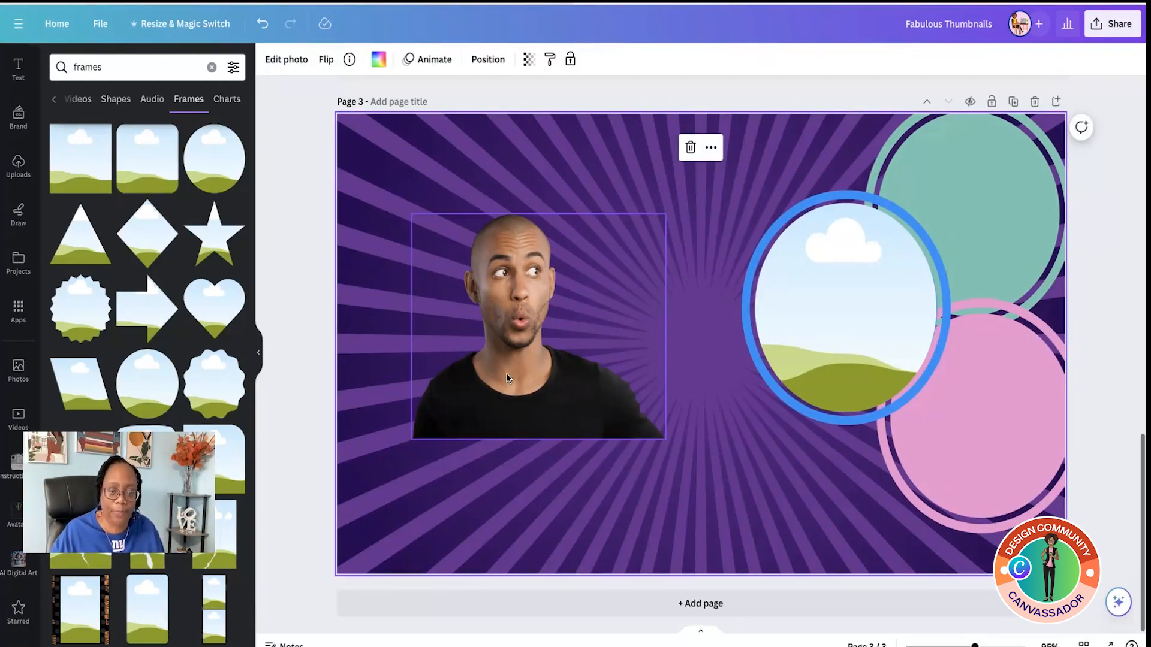
{"action": "left_click_drag", "start_coordinate": [506, 377], "coordinate": [815, 374]}
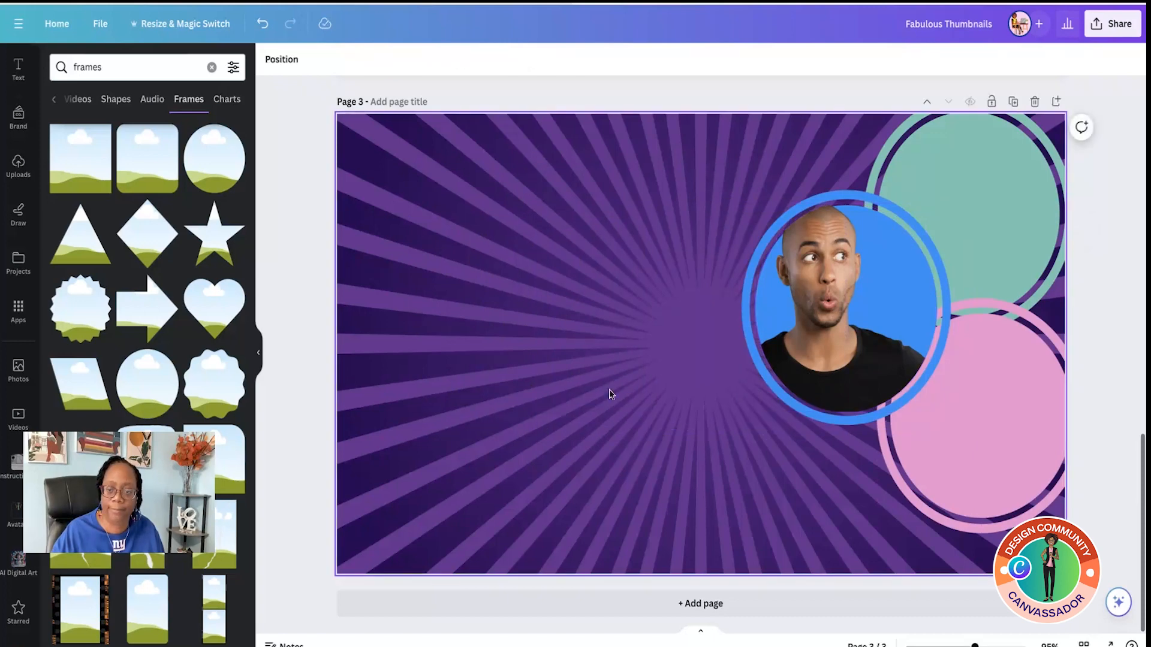
{"action": "left_click", "coordinate": [871, 328]}
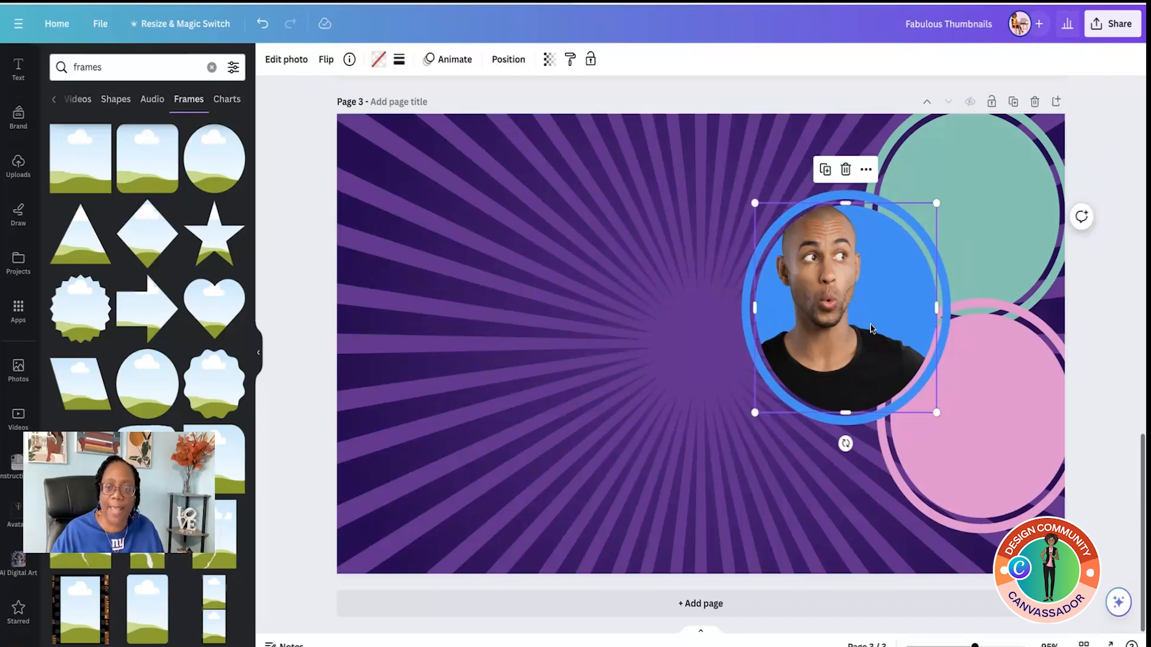
Step: Flip the man's photo in the blue circle horizontally and shift it within the frame to center his face
{"action": "left_click", "coordinate": [326, 60]}
{"action": "left_click", "coordinate": [346, 95]}
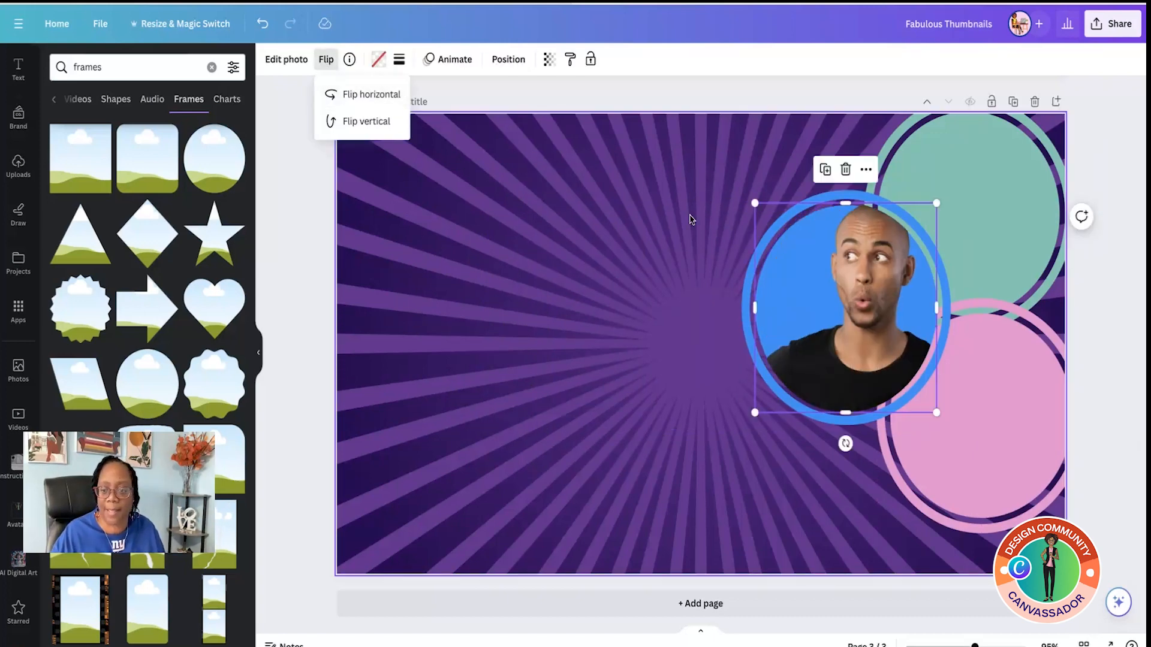
{"action": "double_click", "coordinate": [827, 315]}
{"action": "left_click_drag", "start_coordinate": [827, 314], "coordinate": [800, 314]}
{"action": "left_click", "coordinate": [486, 316]}
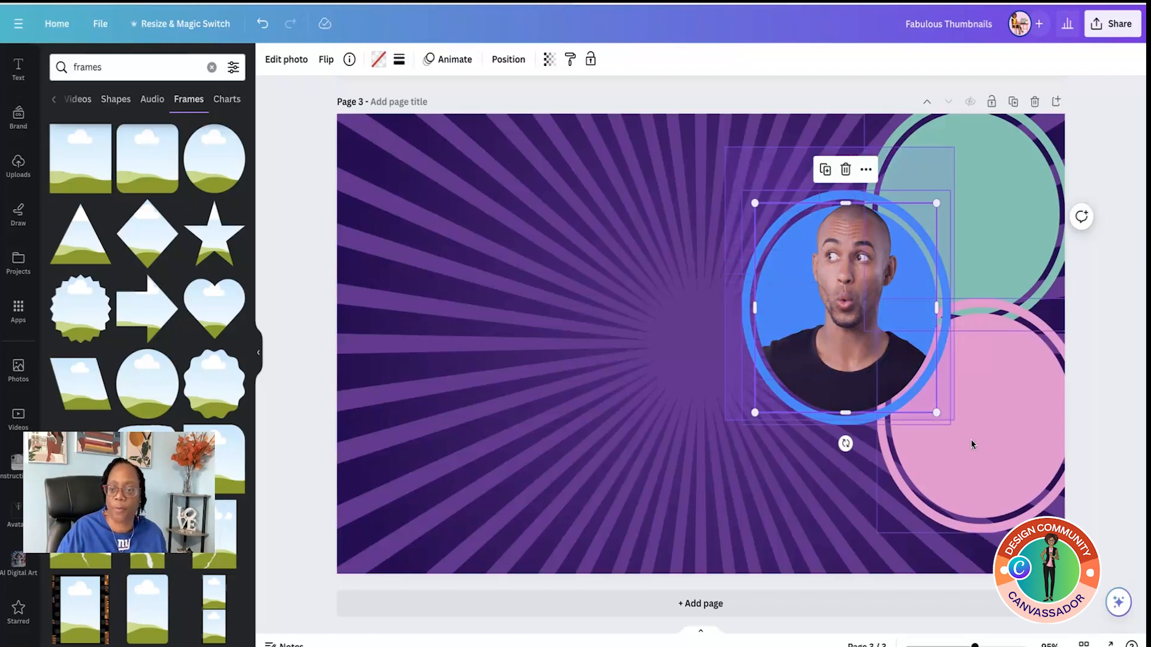
Step: Group the three circles with the framed photo, duplicate the group and place the copy on the page's left half
{"action": "left_click", "coordinate": [1015, 496], "text": "shift"}
{"action": "scroll", "coordinate": [1019, 270], "scroll_direction": "up", "scroll_amount": 1}
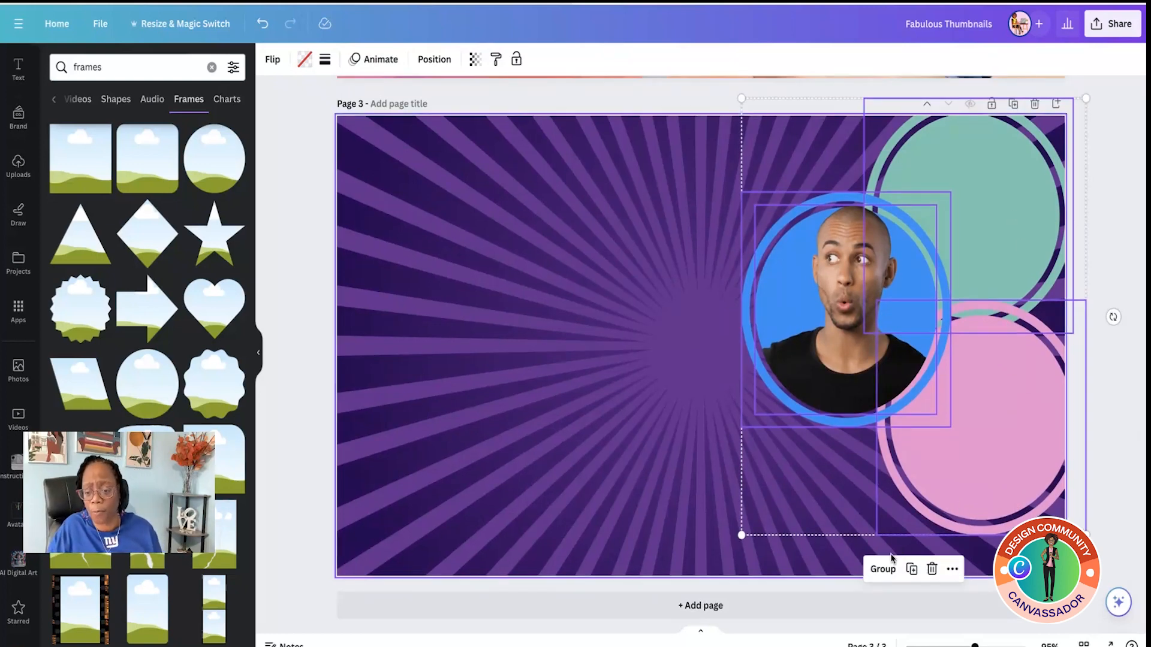
{"action": "left_click", "coordinate": [882, 571]}
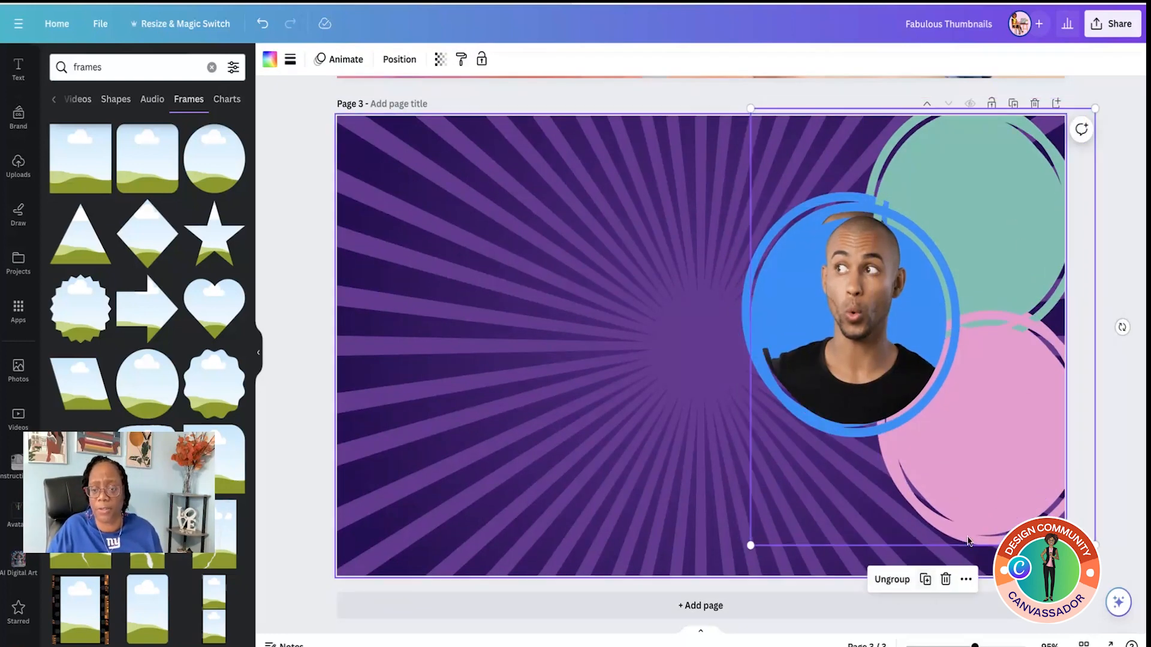
{"action": "left_click_drag", "start_coordinate": [962, 377], "coordinate": [562, 370]}
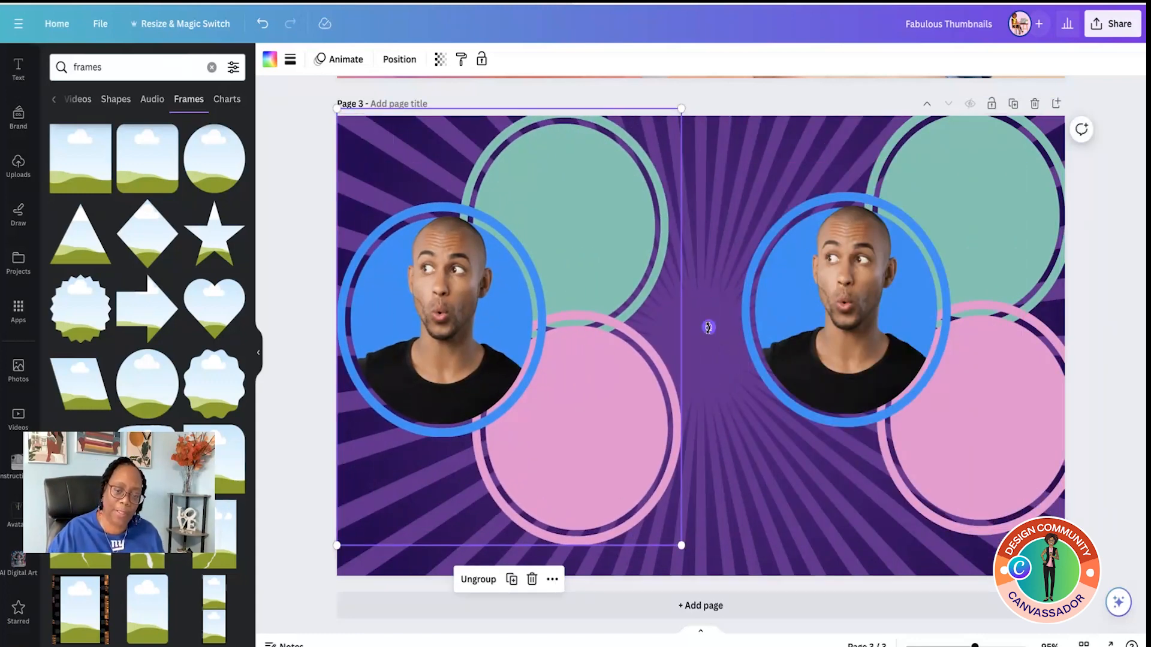
Step: Rotate the copied circle group 180 degrees so its blue circle faces the page center, and position it on the left half
{"action": "left_click_drag", "start_coordinate": [716, 333], "coordinate": [600, 505]}
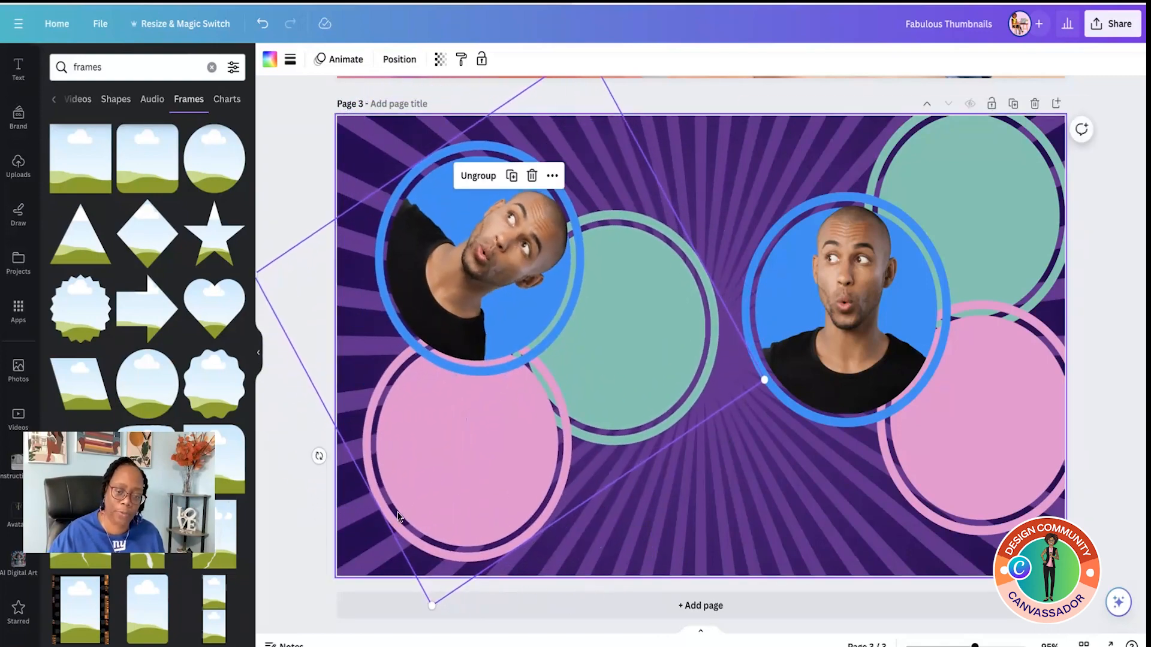
{"action": "left_click", "coordinate": [618, 461]}
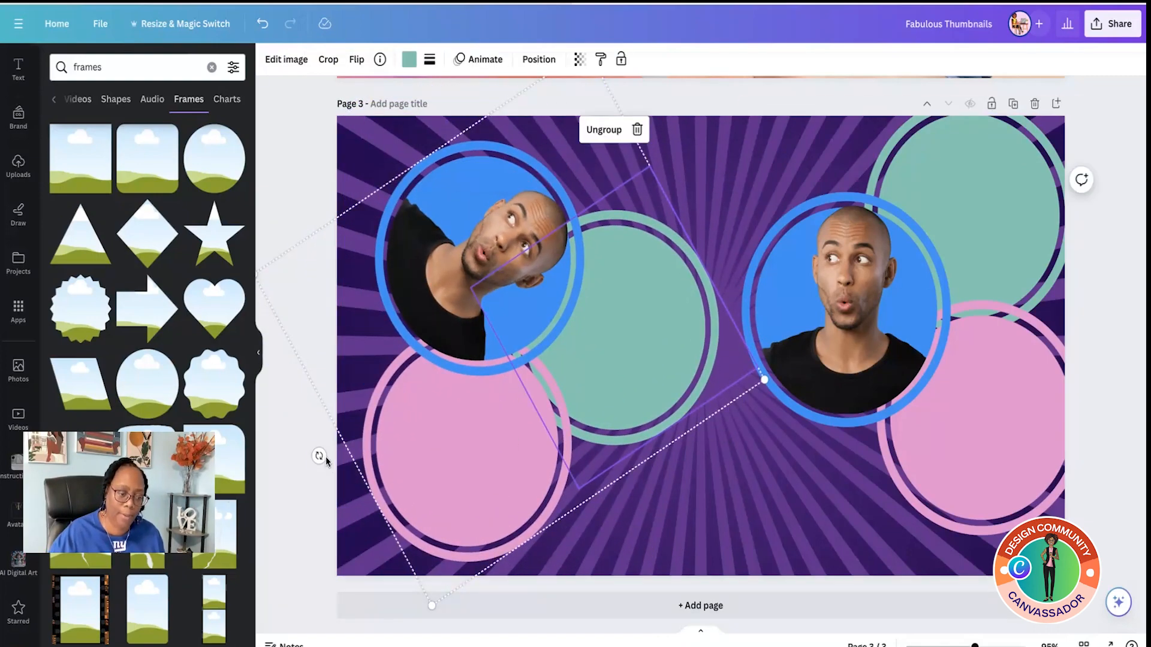
{"action": "left_click_drag", "start_coordinate": [315, 455], "coordinate": [508, 242]}
{"action": "left_click_drag", "start_coordinate": [592, 447], "coordinate": [613, 470]}
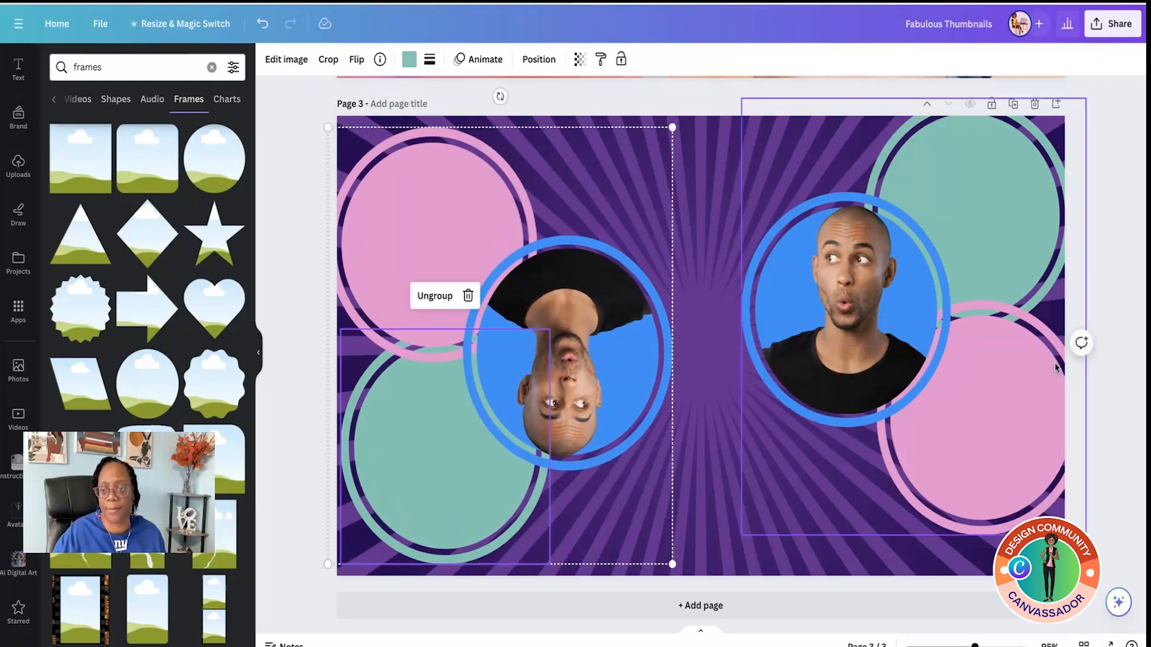
Step: Move the right group down and slightly outward, and shift the left group partly past the page's left edge
{"action": "left_click_drag", "start_coordinate": [1057, 367], "coordinate": [1054, 403]}
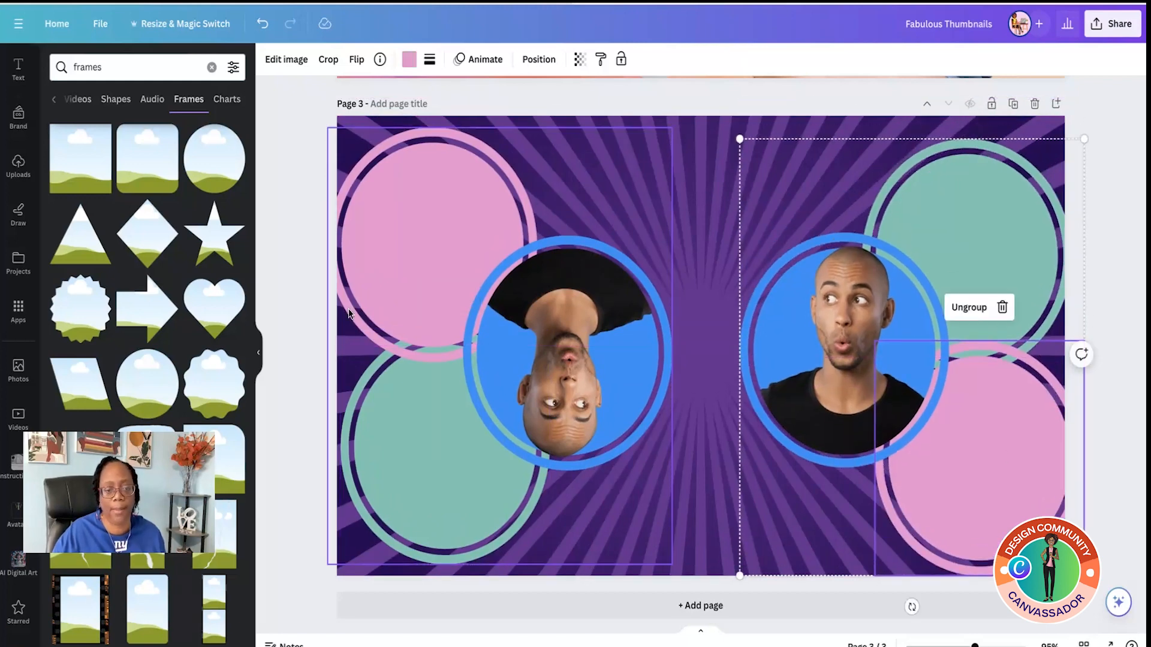
{"action": "left_click_drag", "start_coordinate": [340, 313], "coordinate": [316, 308]}
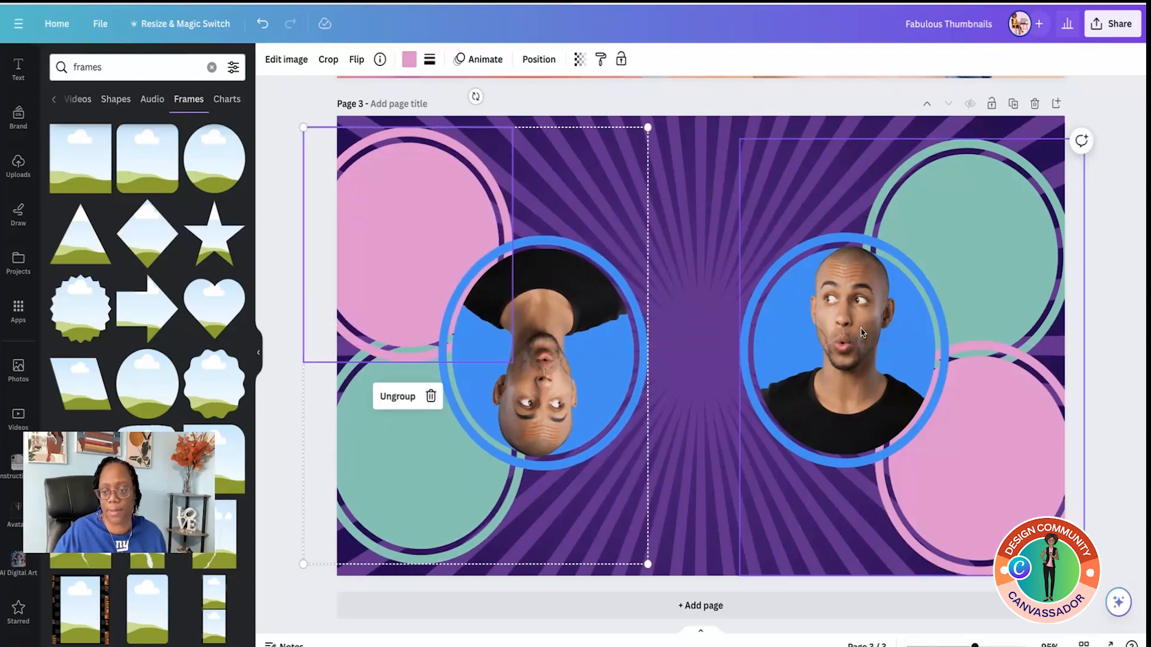
{"action": "left_click_drag", "start_coordinate": [861, 332], "coordinate": [876, 329]}
Step: Rotate the upside-down photo inside the left frame to -180 degrees and reposition it to center the man's face
{"action": "left_click", "coordinate": [513, 359]}
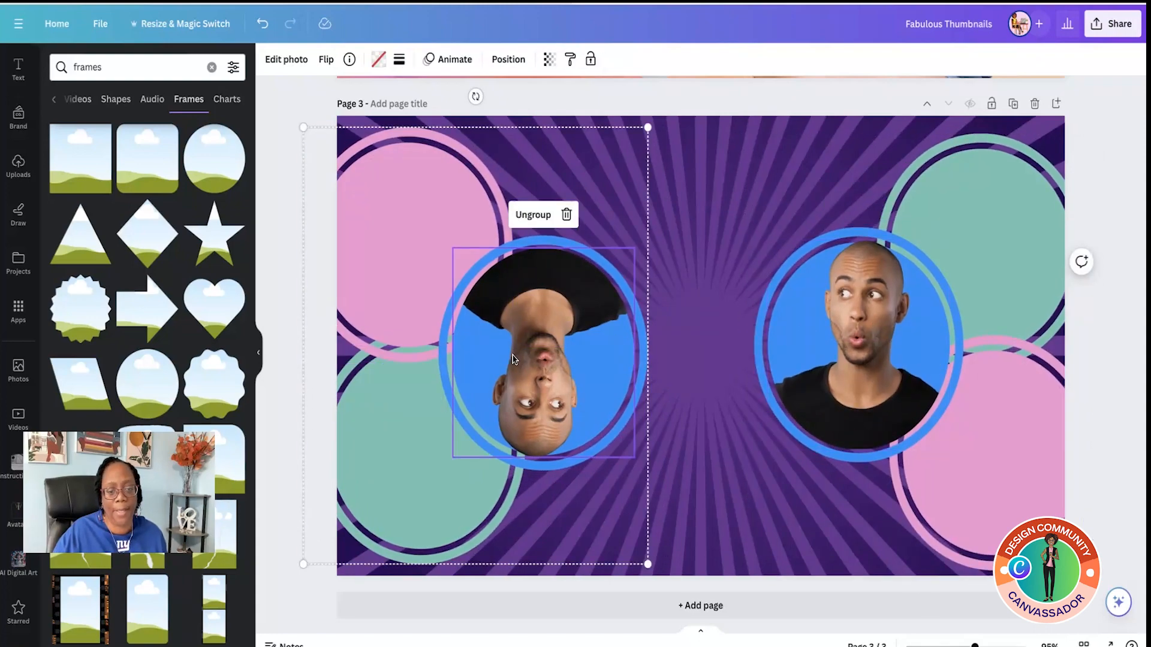
{"action": "double_click", "coordinate": [513, 360]}
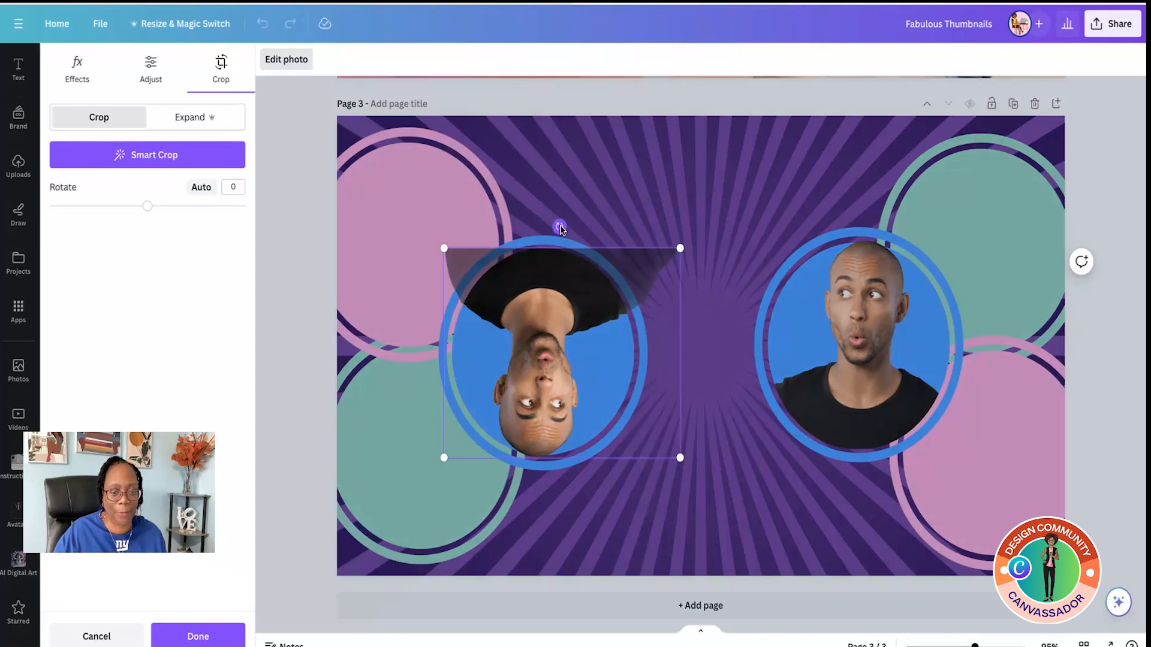
{"action": "left_click_drag", "start_coordinate": [559, 227], "coordinate": [561, 410]}
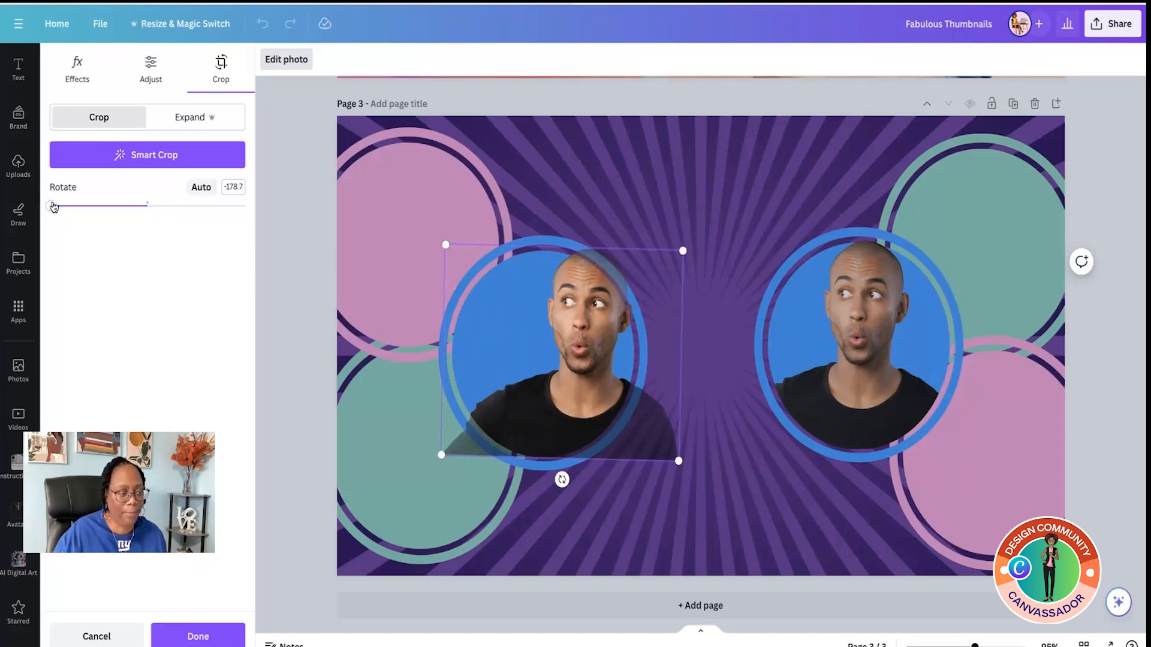
{"action": "left_click_drag", "start_coordinate": [53, 207], "coordinate": [51, 208]}
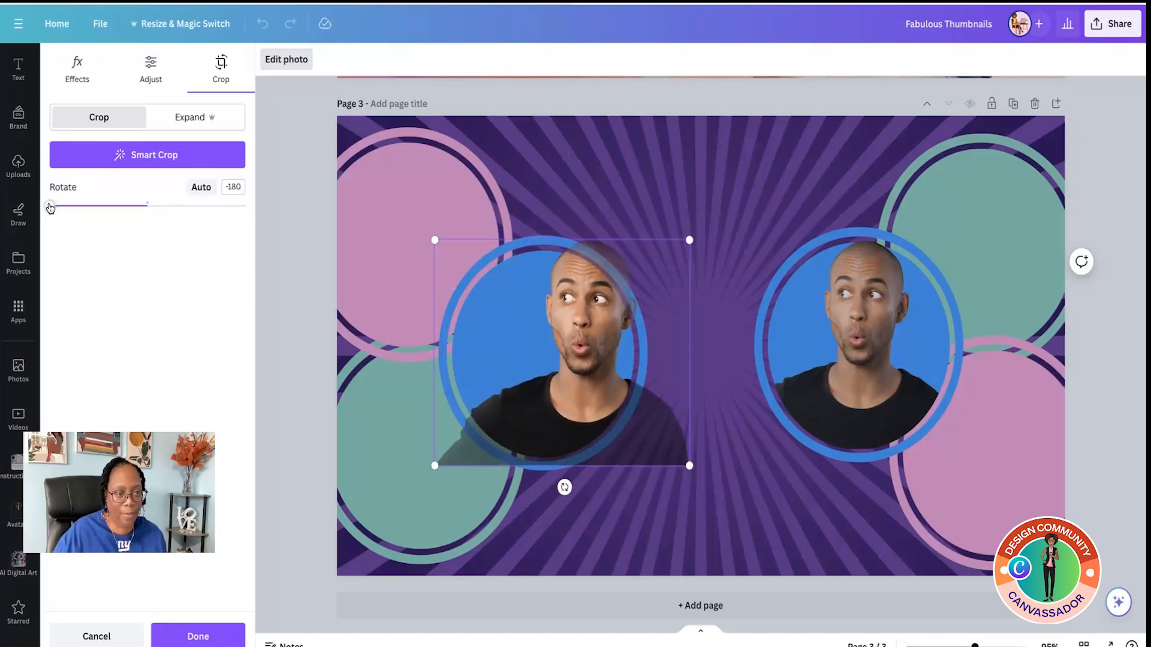
{"action": "left_click_drag", "start_coordinate": [555, 325], "coordinate": [508, 332]}
{"action": "left_click", "coordinate": [684, 219]}
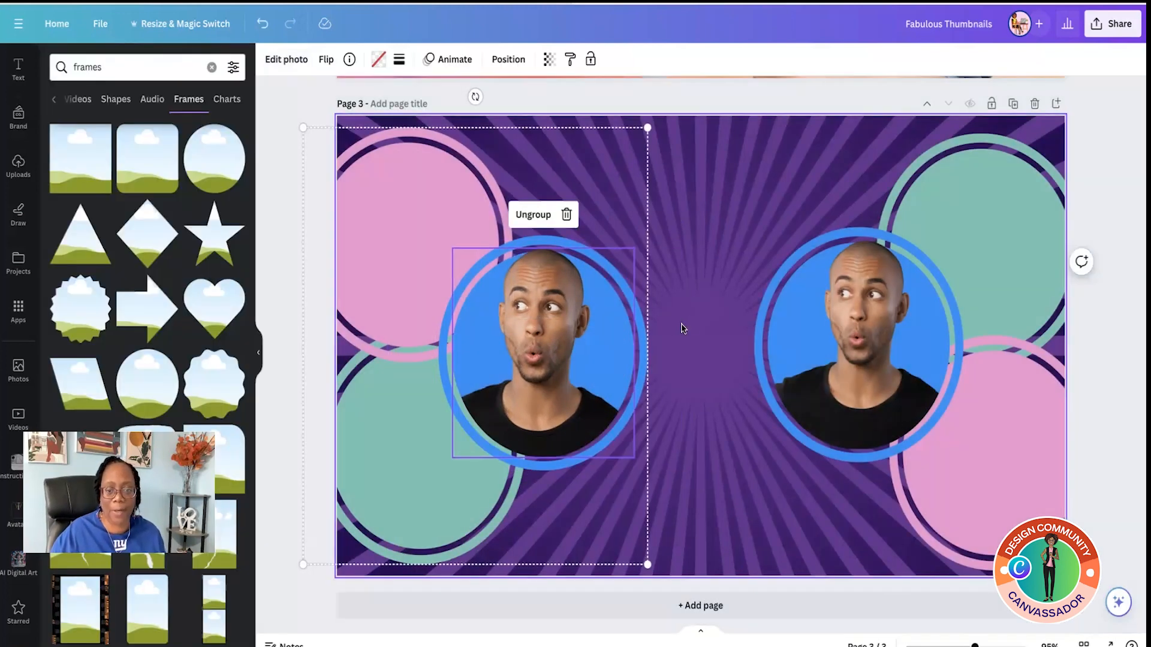
Step: Flip the left group's photo horizontally to face the center and nudge the whole group slightly down and left
{"action": "left_click", "coordinate": [323, 60]}
{"action": "left_click", "coordinate": [353, 95]}
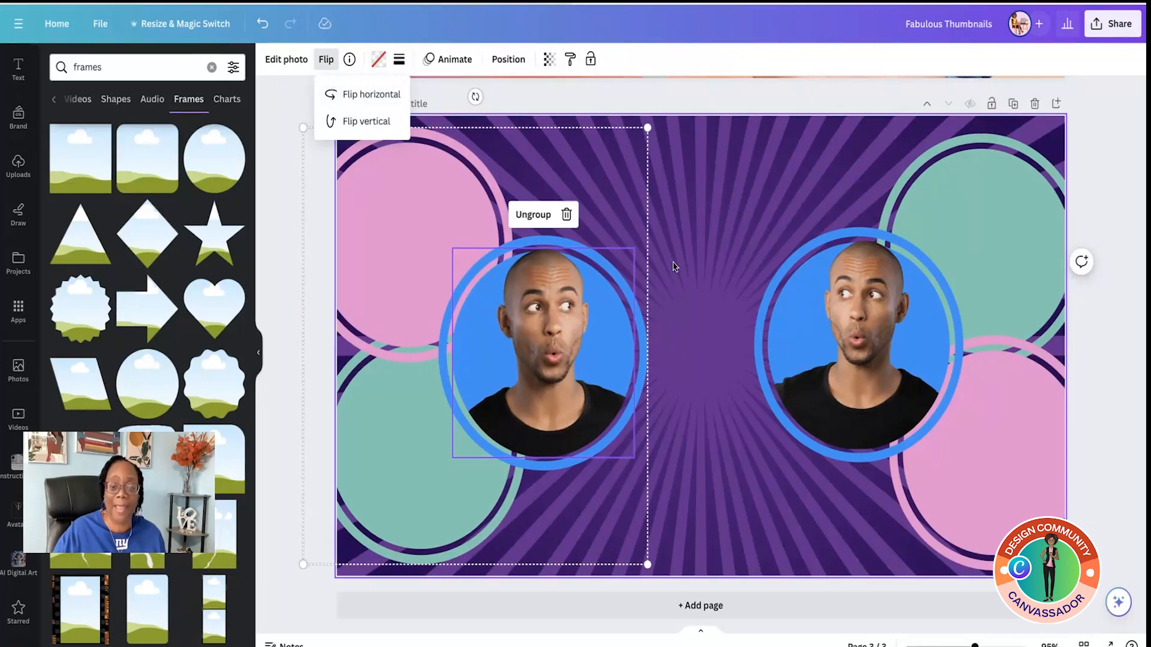
{"action": "left_click", "coordinate": [686, 235]}
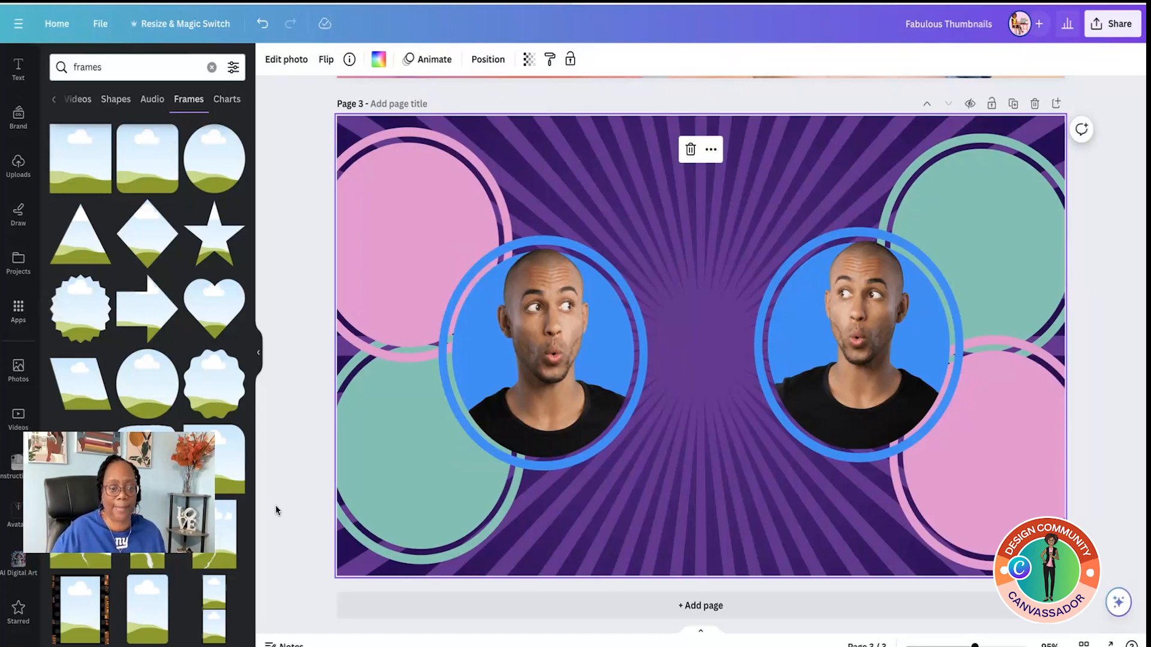
{"action": "left_click_drag", "start_coordinate": [376, 492], "coordinate": [371, 499]}
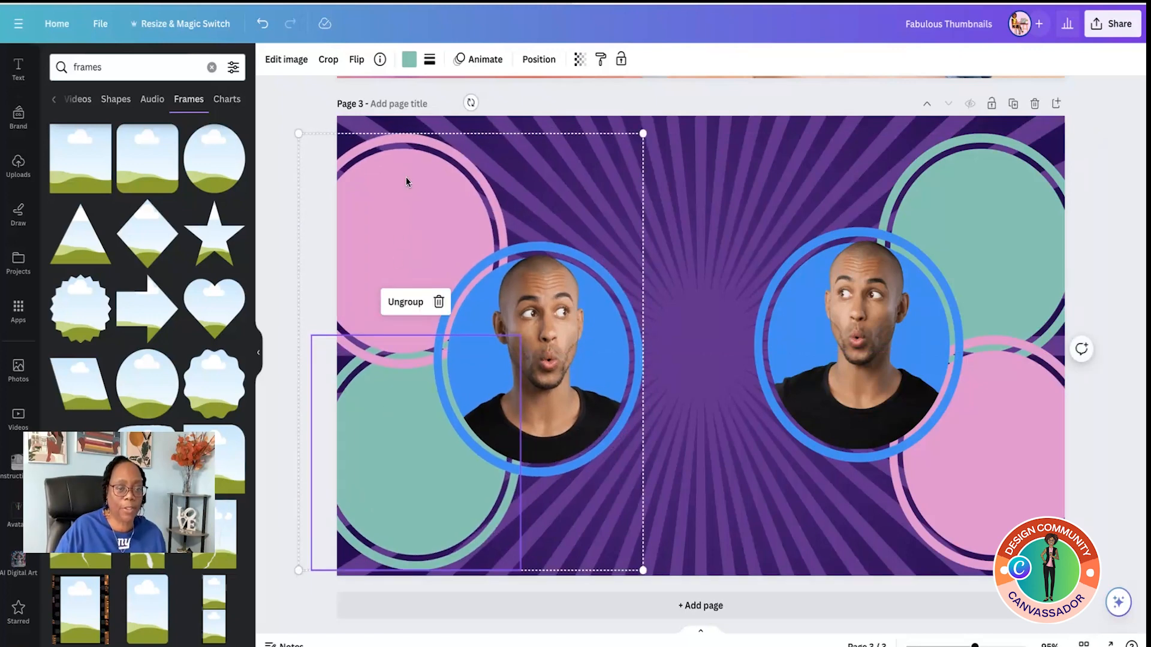
{"action": "left_click", "coordinate": [681, 242]}
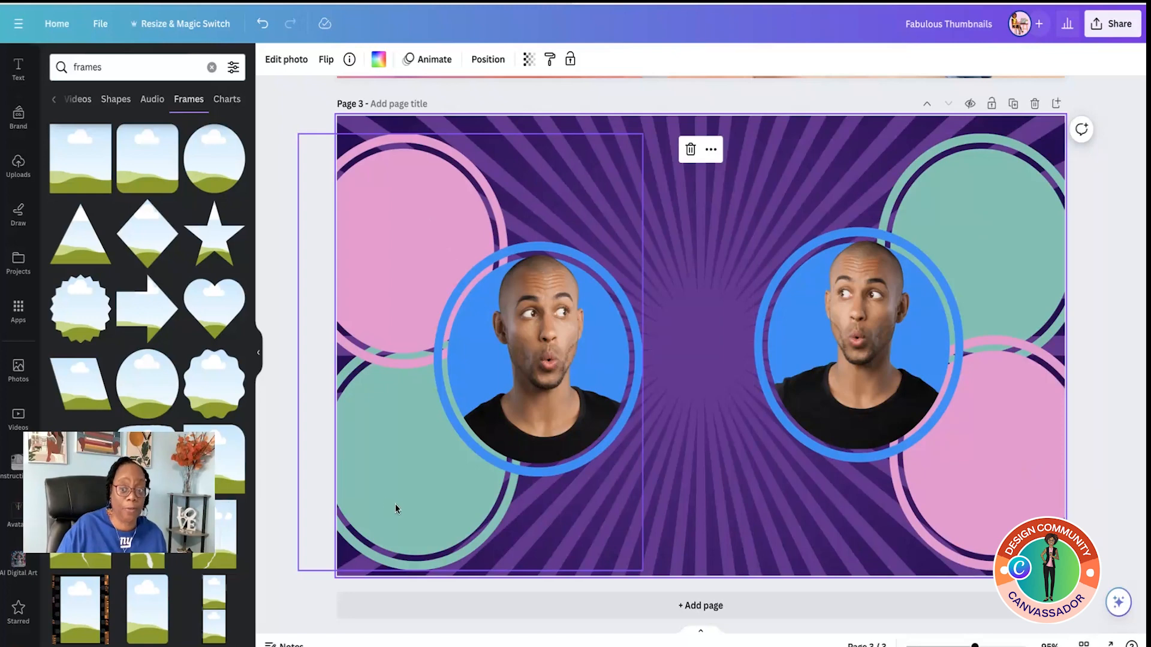
Step: Try teal #73c8b1 on the left group's upper circle, and return that circle to the document's pink
{"action": "left_click", "coordinate": [393, 208]}
{"action": "left_click", "coordinate": [409, 59]}
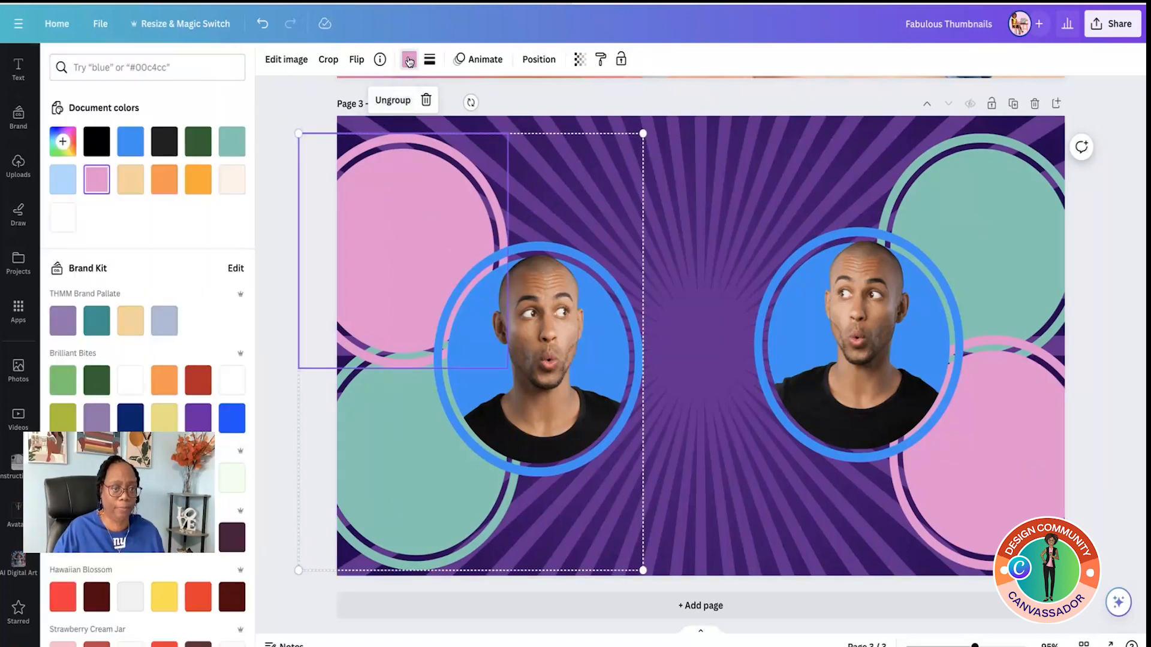
{"action": "left_click", "coordinate": [232, 142]}
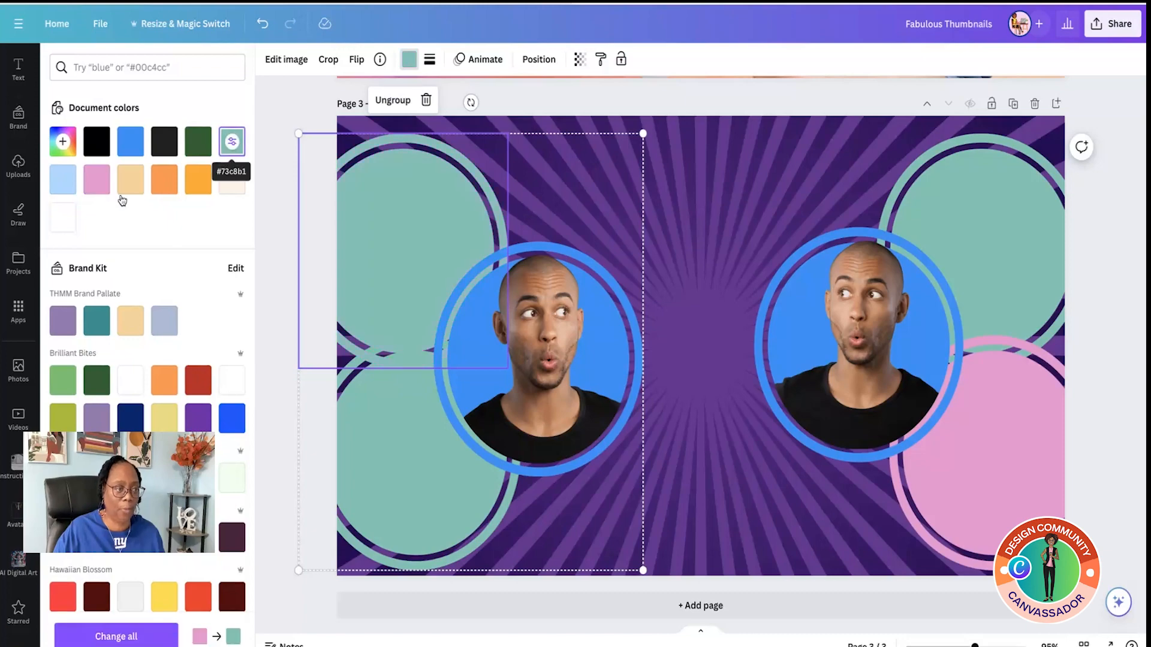
{"action": "left_click", "coordinate": [97, 180]}
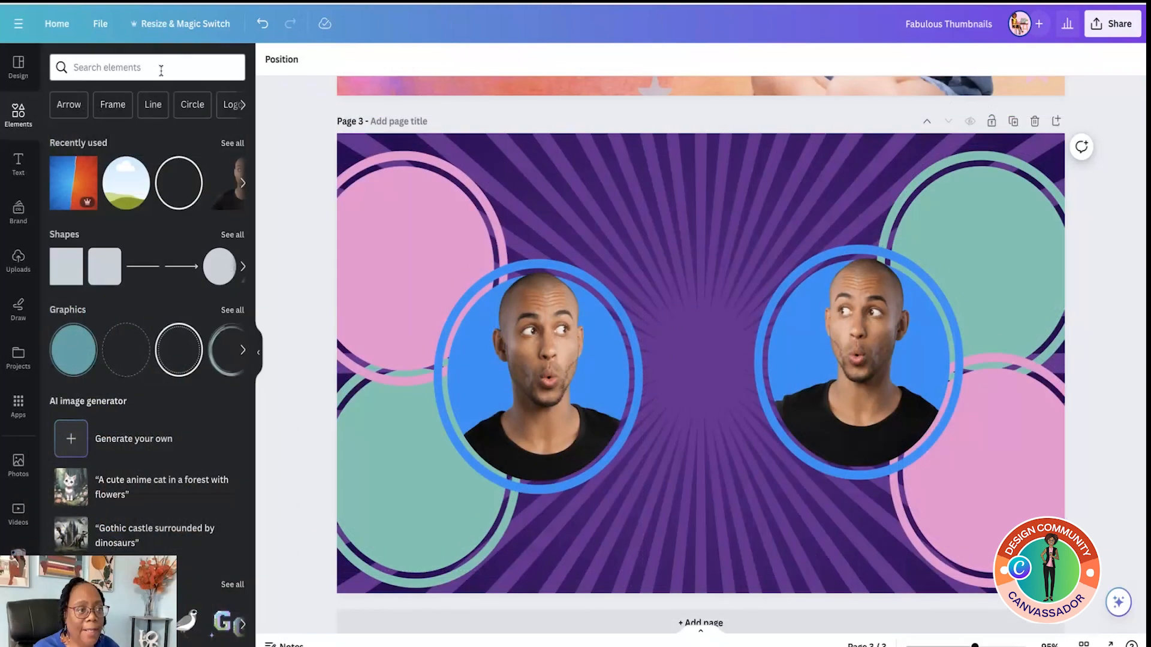
Step: Search the elements for "vs" and add the slanted lightning-style VS graphic to page 3
{"action": "left_click", "coordinate": [159, 70]}
{"action": "type", "text": "v"}
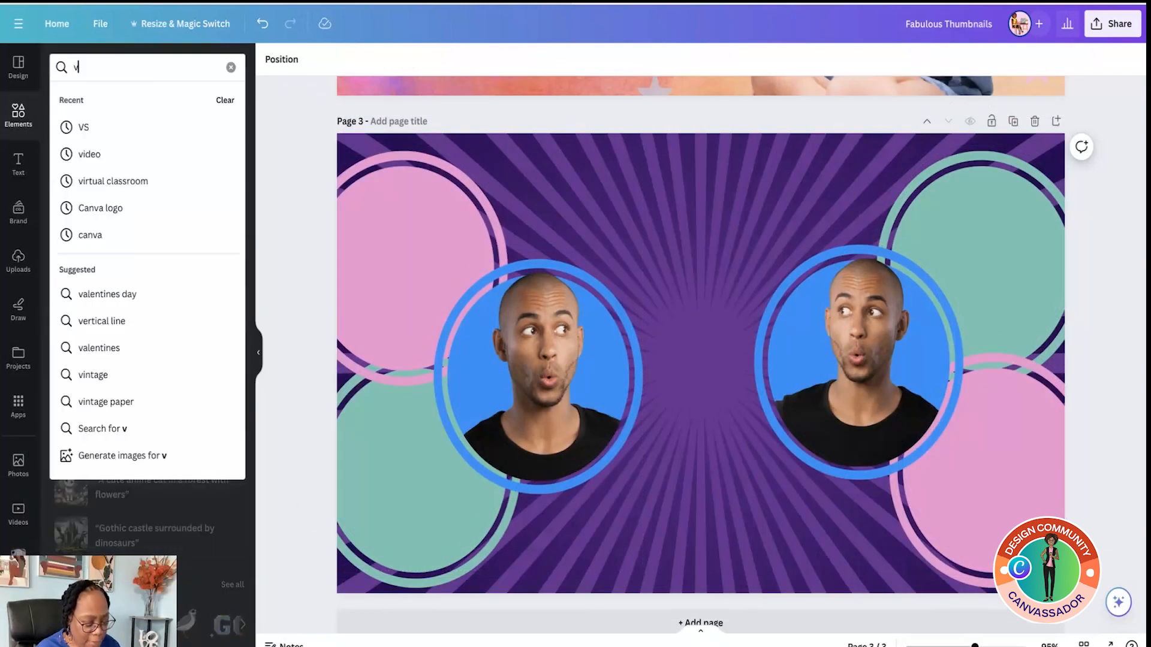
{"action": "type", "text": "s"}
{"action": "key", "text": "Return"}
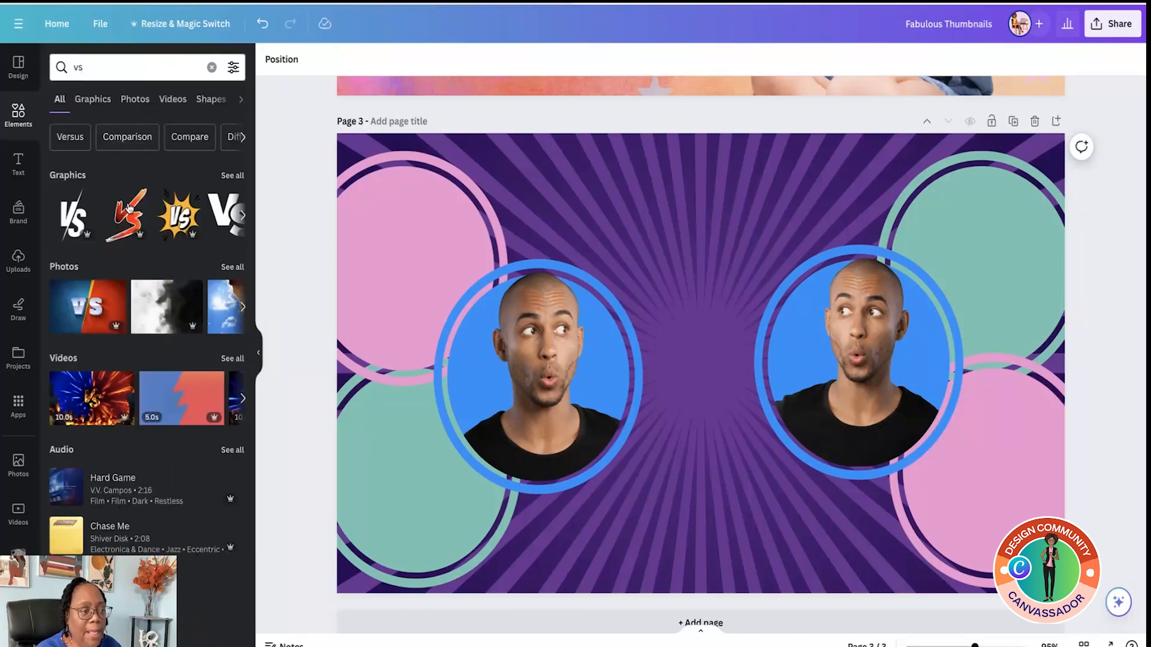
{"action": "left_click", "coordinate": [75, 223]}
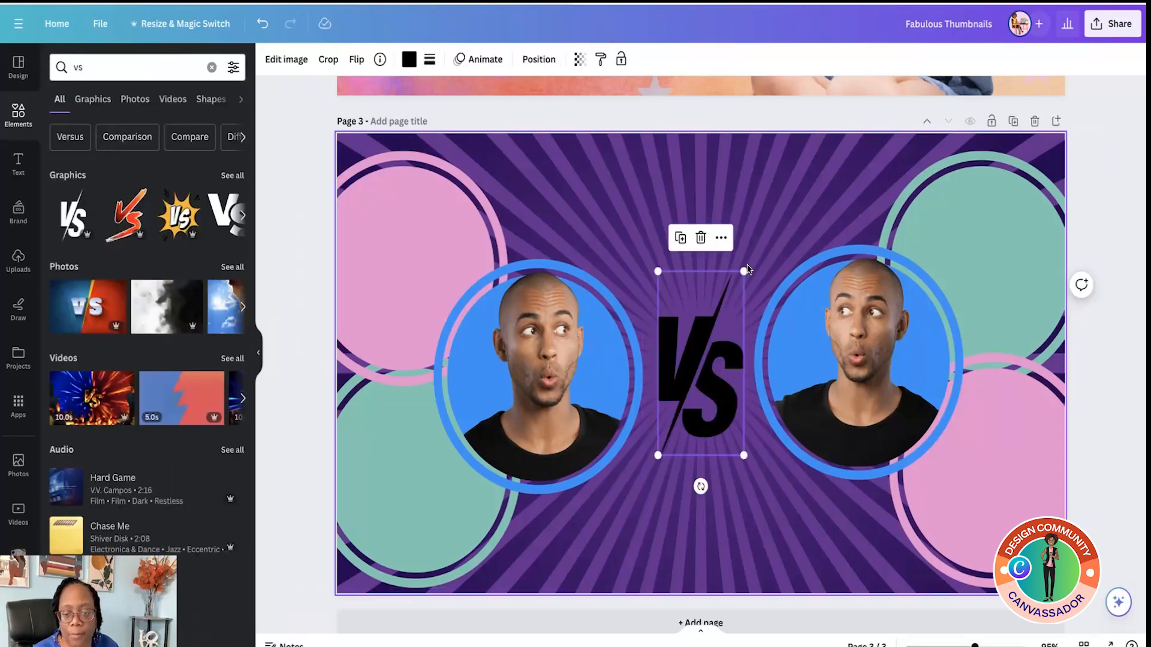
Step: Enlarge the VS graphic to nearly the page's height and center it between the two framed photos
{"action": "left_click_drag", "start_coordinate": [744, 271], "coordinate": [786, 179]}
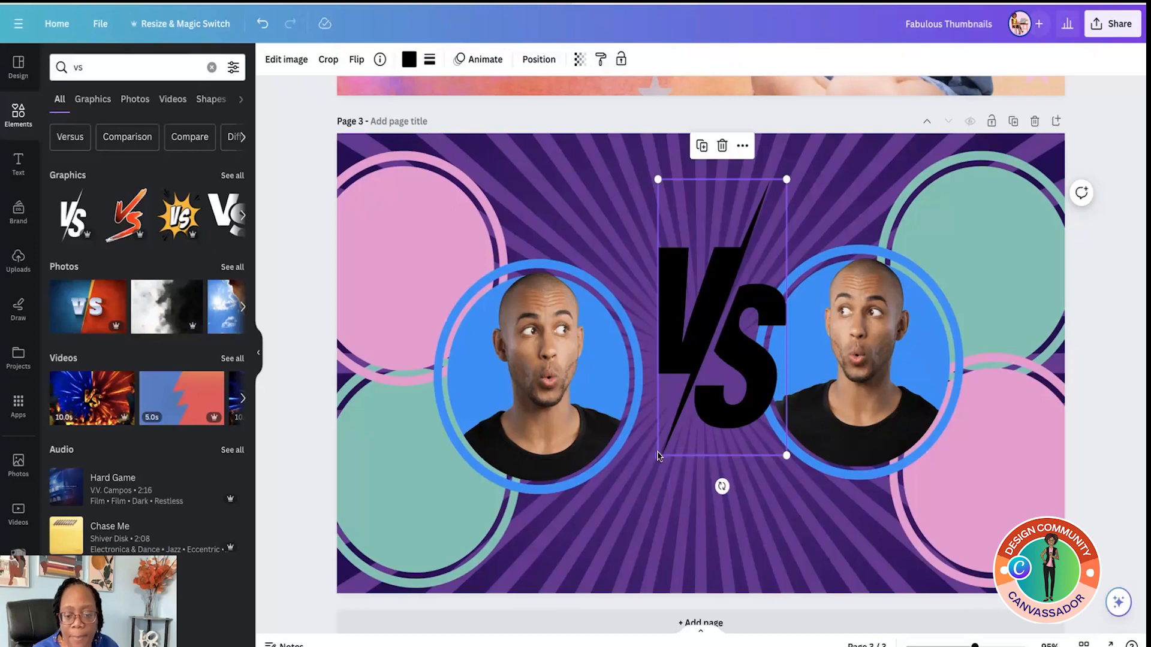
{"action": "left_click_drag", "start_coordinate": [657, 456], "coordinate": [616, 546]}
{"action": "left_click_drag", "start_coordinate": [679, 438], "coordinate": [682, 442]}
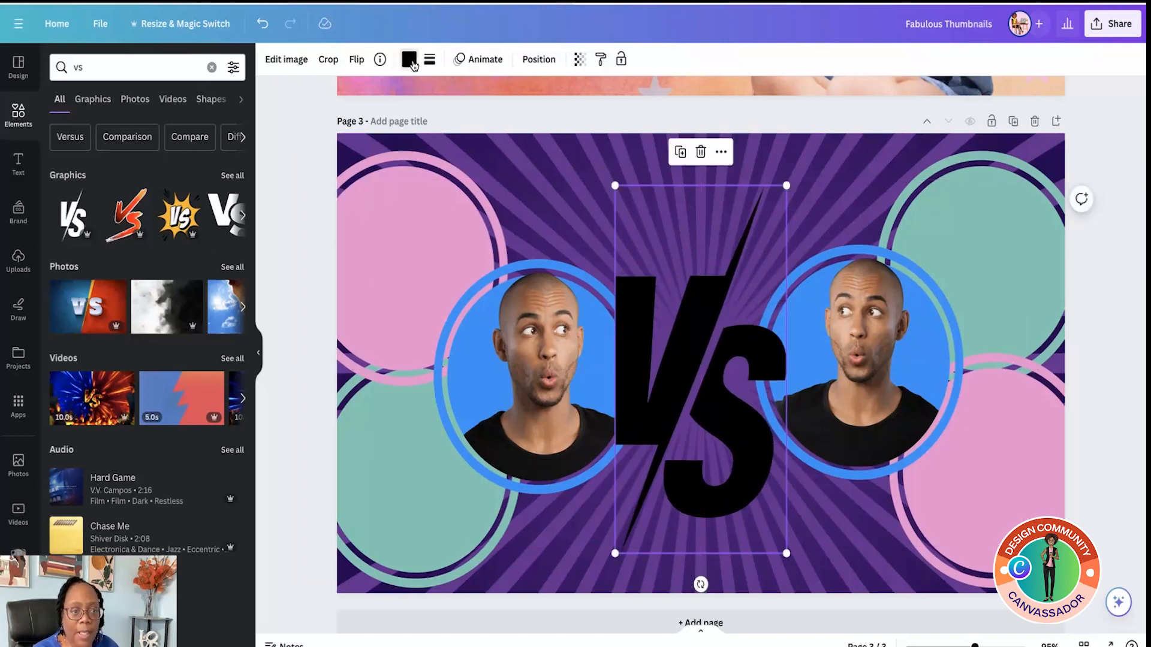
Step: Recolor the VS graphic white (#ffffff) and leave its transparency set to 100
{"action": "left_click", "coordinate": [409, 58]}
{"action": "left_click", "coordinate": [72, 229]}
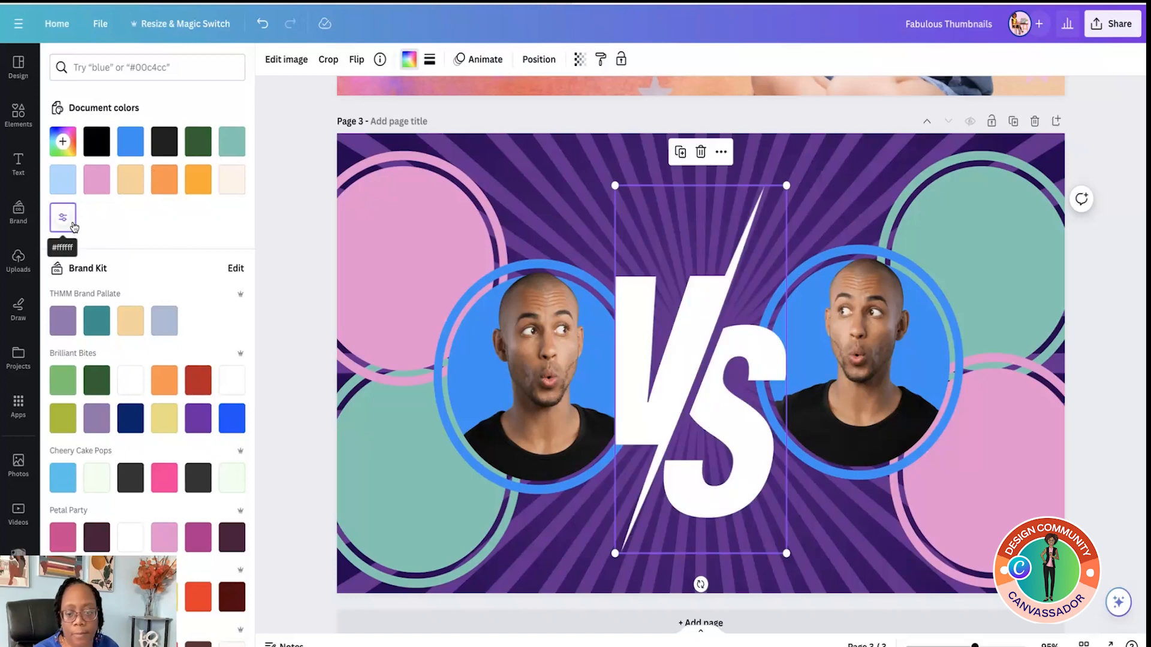
{"action": "scroll", "coordinate": [161, 363], "scroll_direction": "down", "scroll_amount": 2}
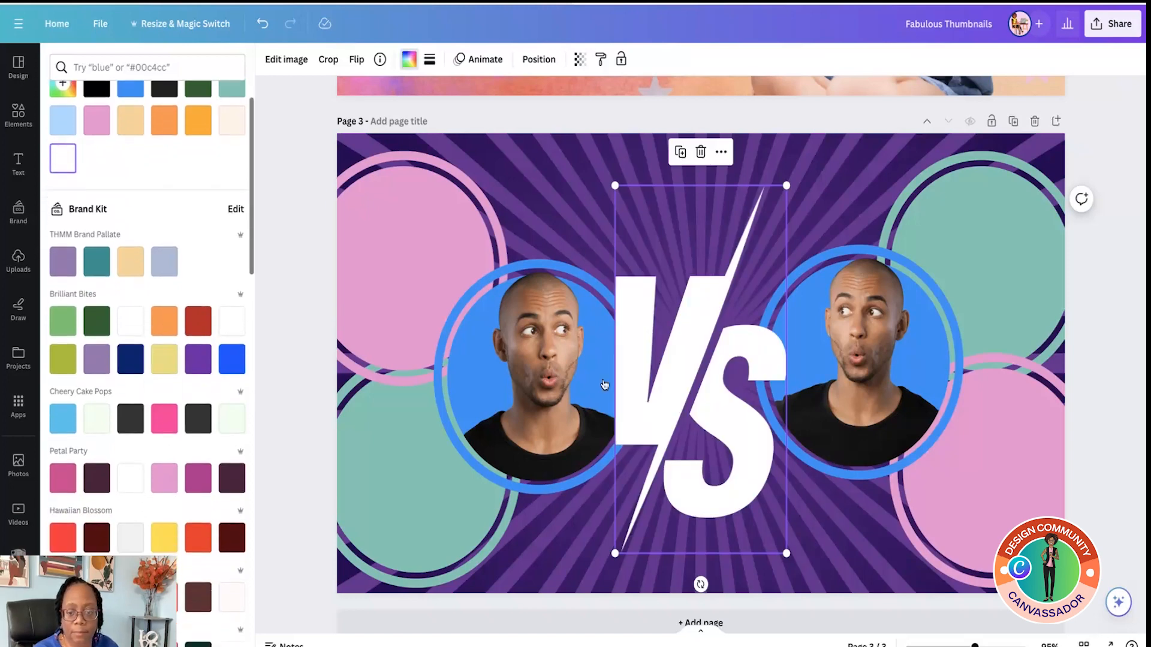
{"action": "scroll", "coordinate": [231, 382], "scroll_direction": "down", "scroll_amount": 3}
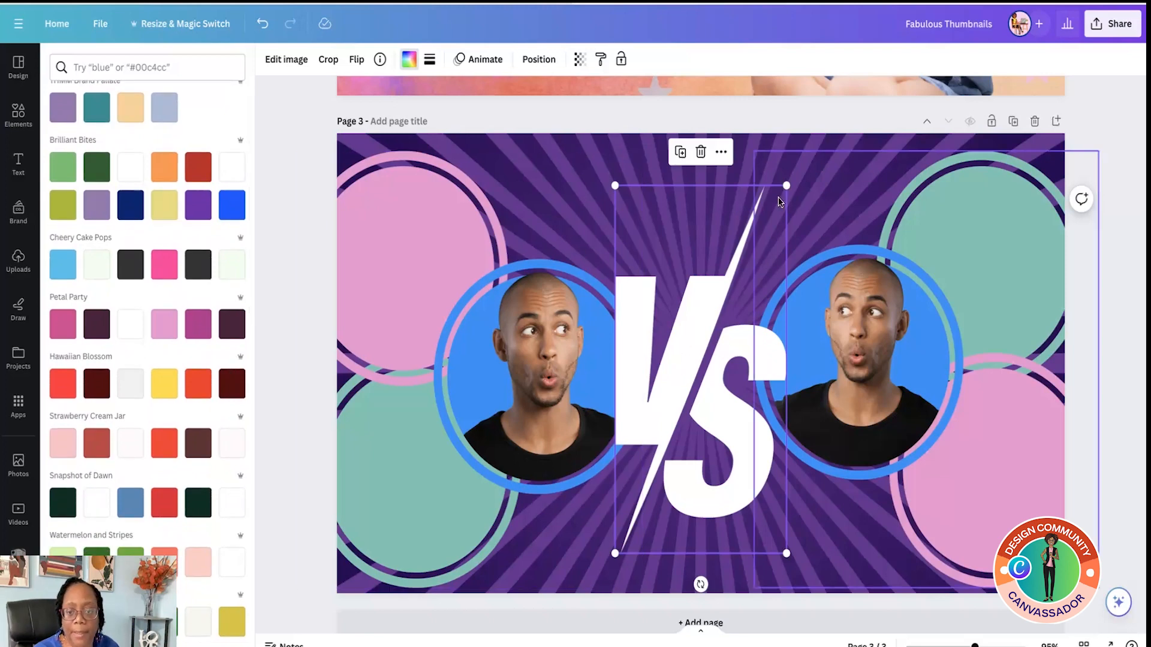
{"action": "left_click", "coordinate": [579, 59]}
{"action": "mouse_move", "coordinate": [578, 118]}
{"action": "left_mouse_down"}
{"action": "mouse_move", "coordinate": [541, 120]}
{"action": "mouse_move", "coordinate": [583, 121]}
{"action": "left_mouse_up"}
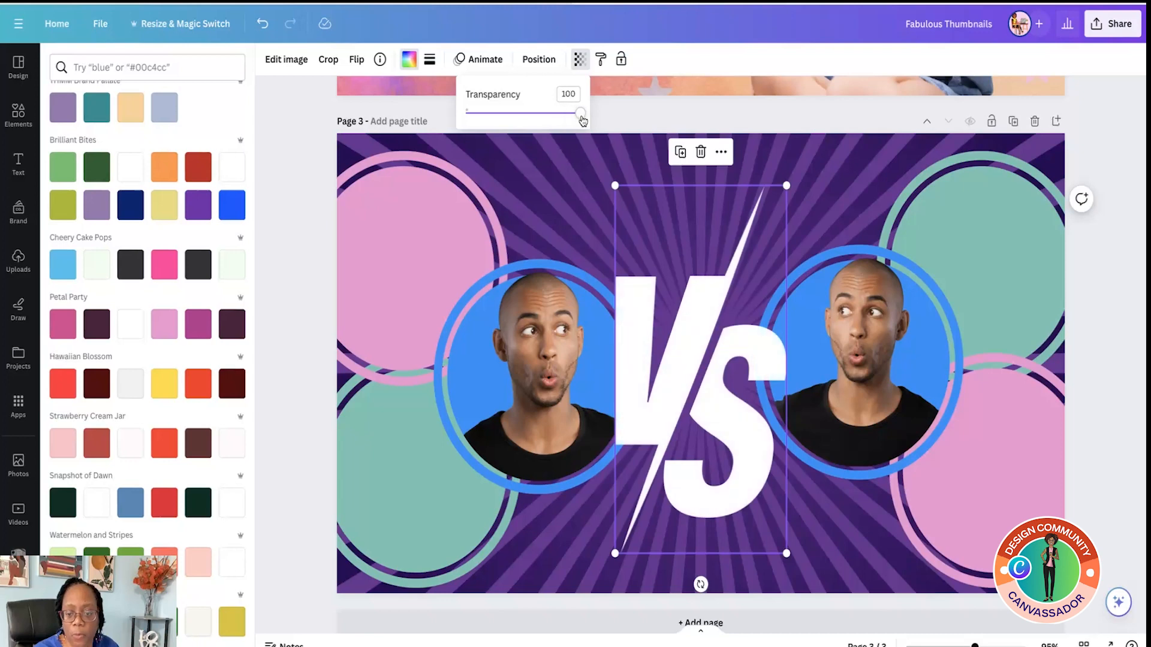
Step: Browse the brand palettes and recolor the VS graphic dark green from the Lucky Lime palette
{"action": "scroll", "coordinate": [251, 384], "scroll_direction": "down", "scroll_amount": 9}
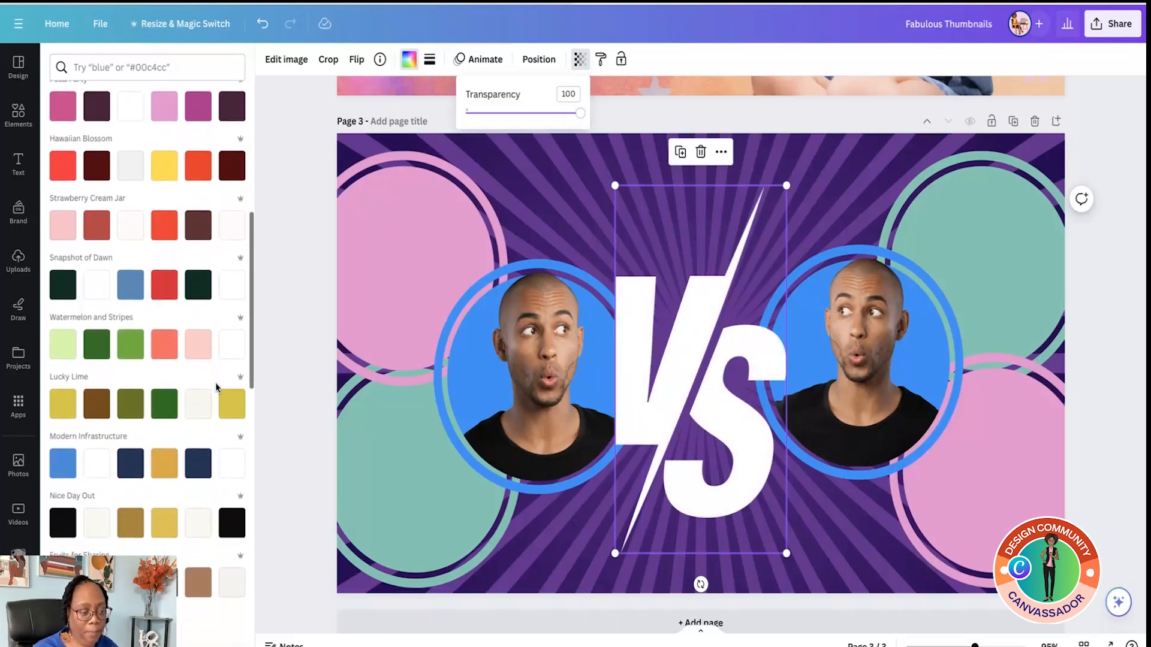
{"action": "scroll", "coordinate": [216, 386], "scroll_direction": "down", "scroll_amount": 7}
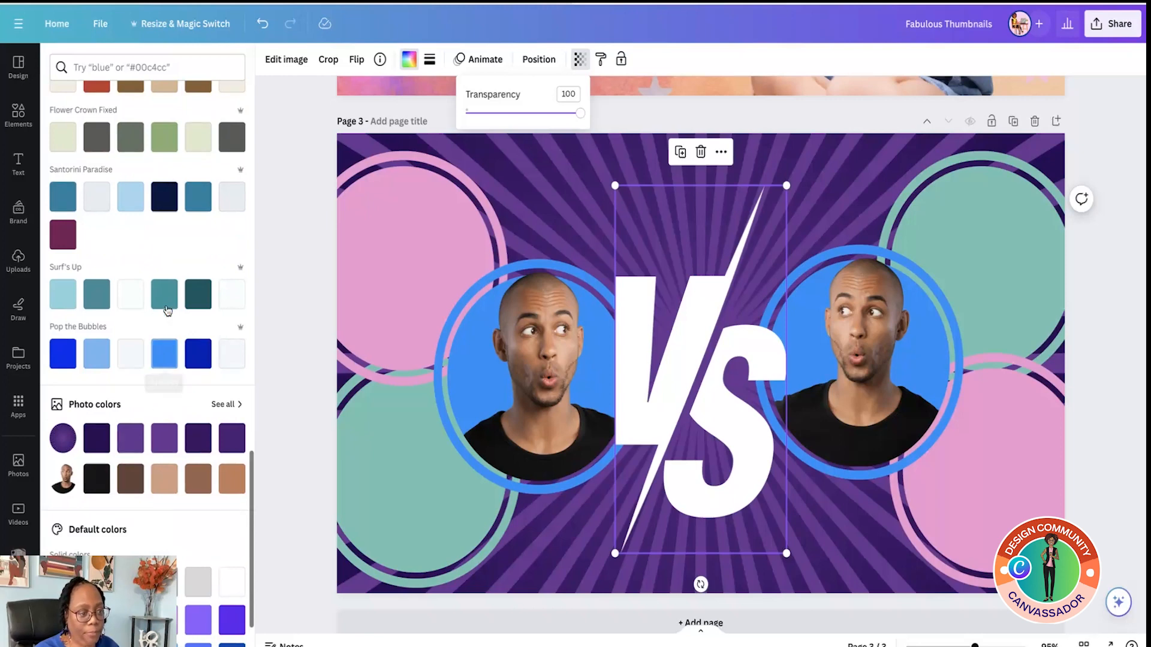
{"action": "scroll", "coordinate": [168, 312], "scroll_direction": "up", "scroll_amount": 7}
{"action": "scroll", "coordinate": [133, 251], "scroll_direction": "up", "scroll_amount": 3}
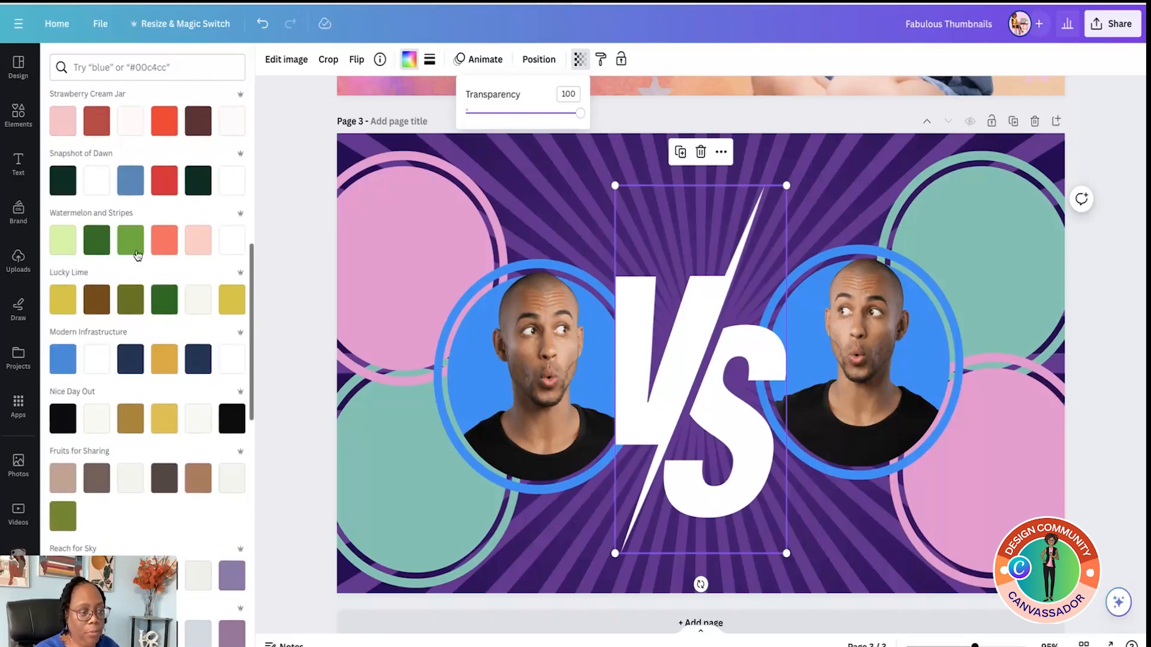
{"action": "left_click", "coordinate": [158, 300]}
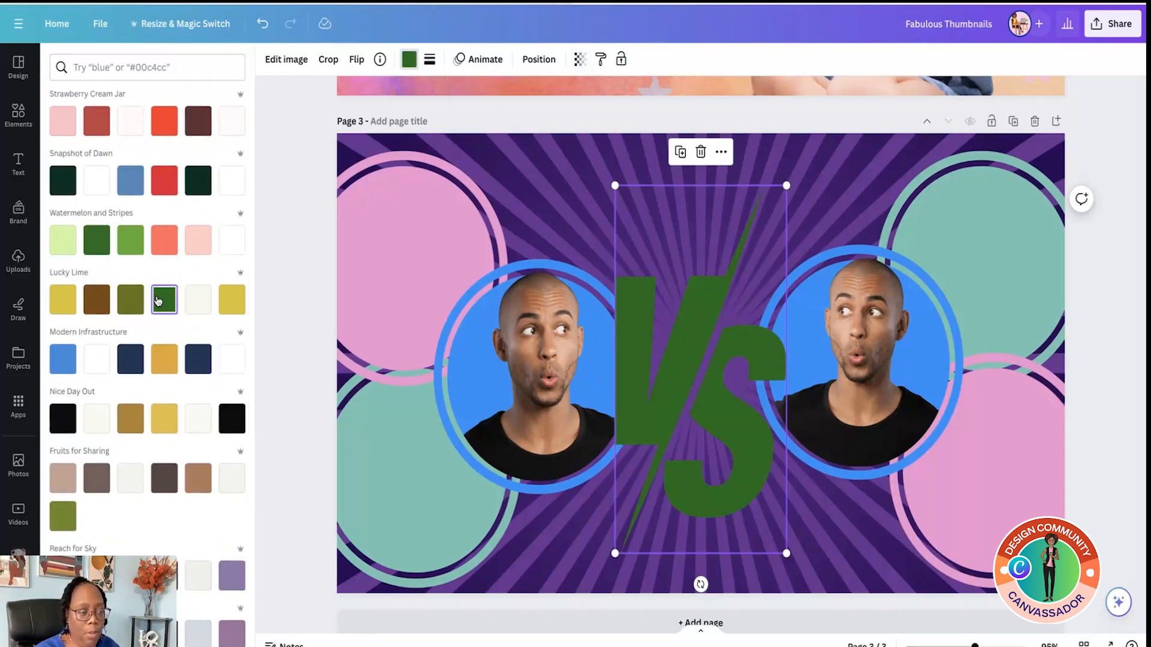
Step: Try several brand palette colors on the VS graphic, including Petal Party pink, and recolor it white from Brilliant Bites
{"action": "left_click", "coordinate": [59, 359]}
{"action": "left_click", "coordinate": [231, 243]}
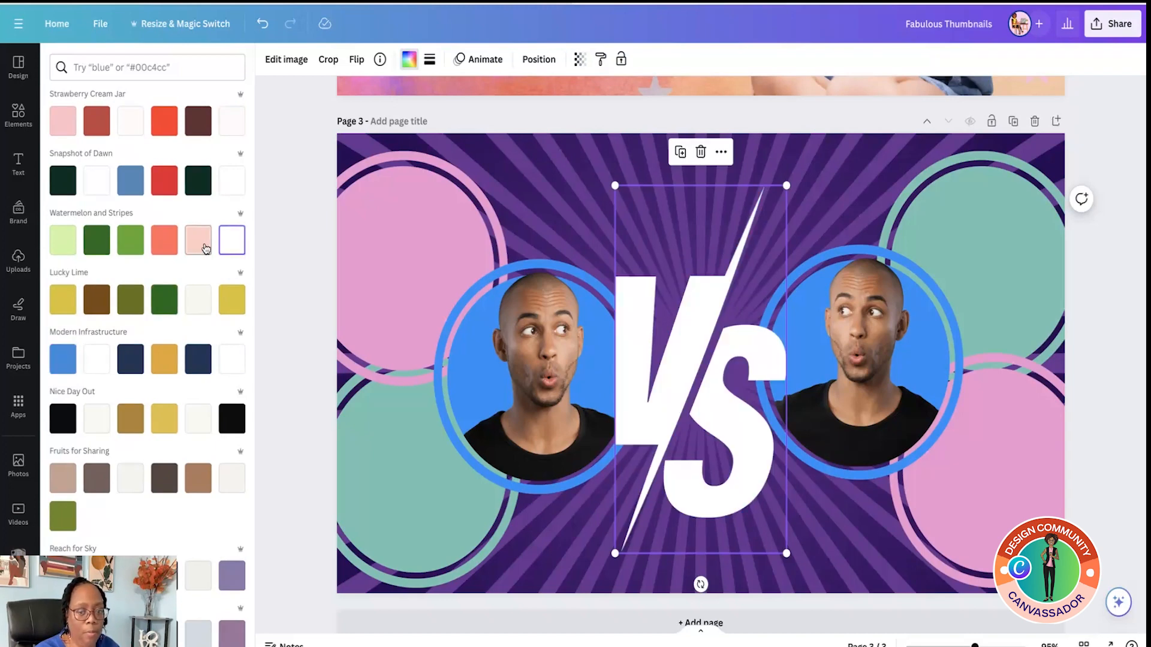
{"action": "left_click", "coordinate": [201, 247]}
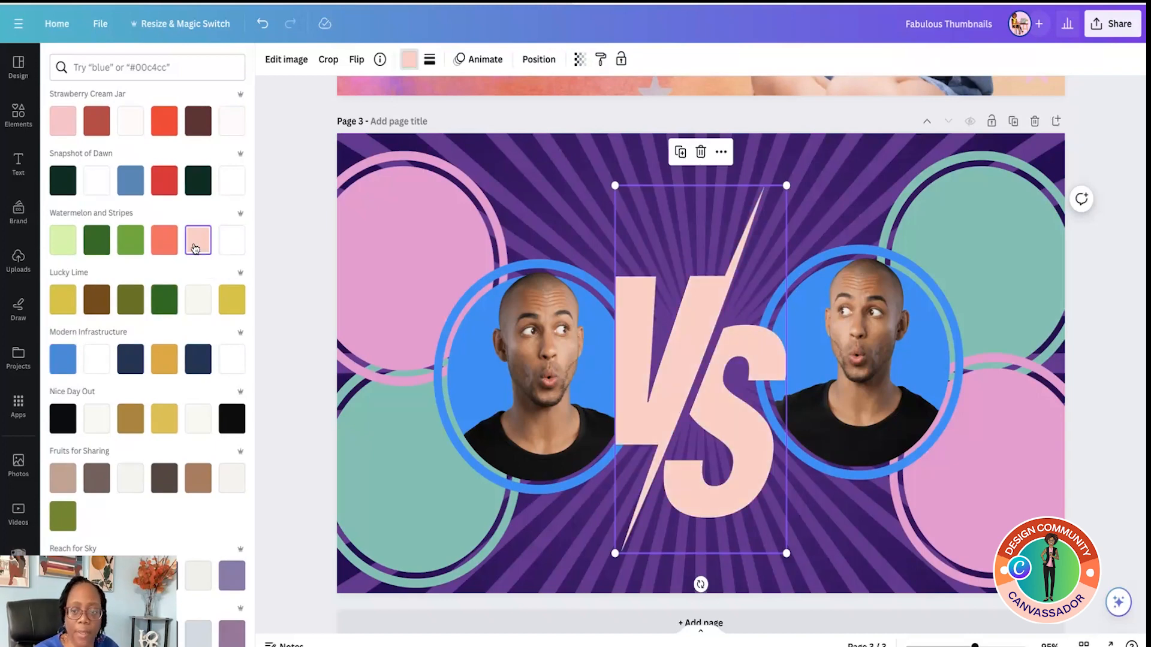
{"action": "scroll", "coordinate": [194, 248], "scroll_direction": "up", "scroll_amount": 7}
{"action": "left_click", "coordinate": [163, 413]}
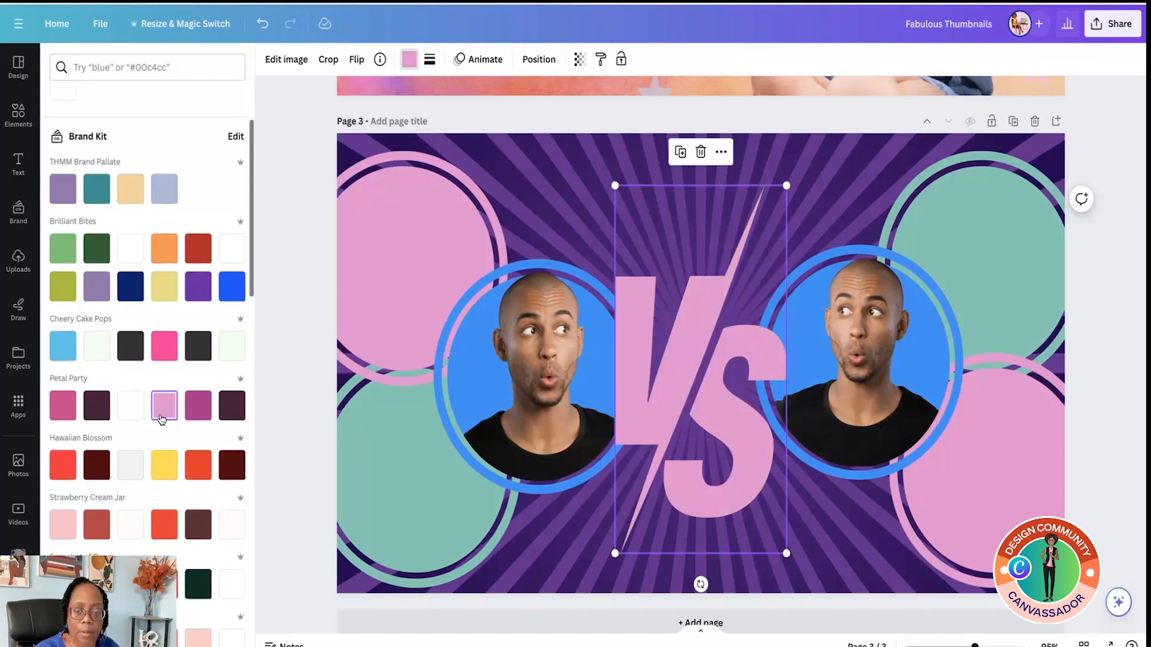
{"action": "left_click", "coordinate": [138, 253]}
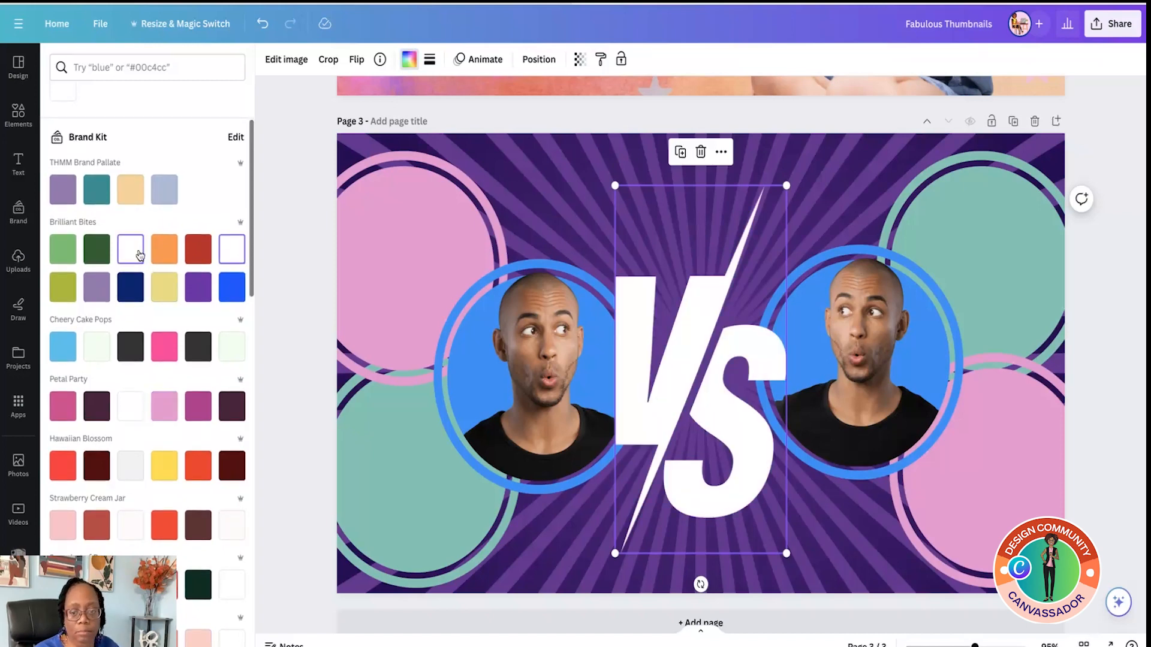
{"action": "left_click", "coordinate": [899, 556]}
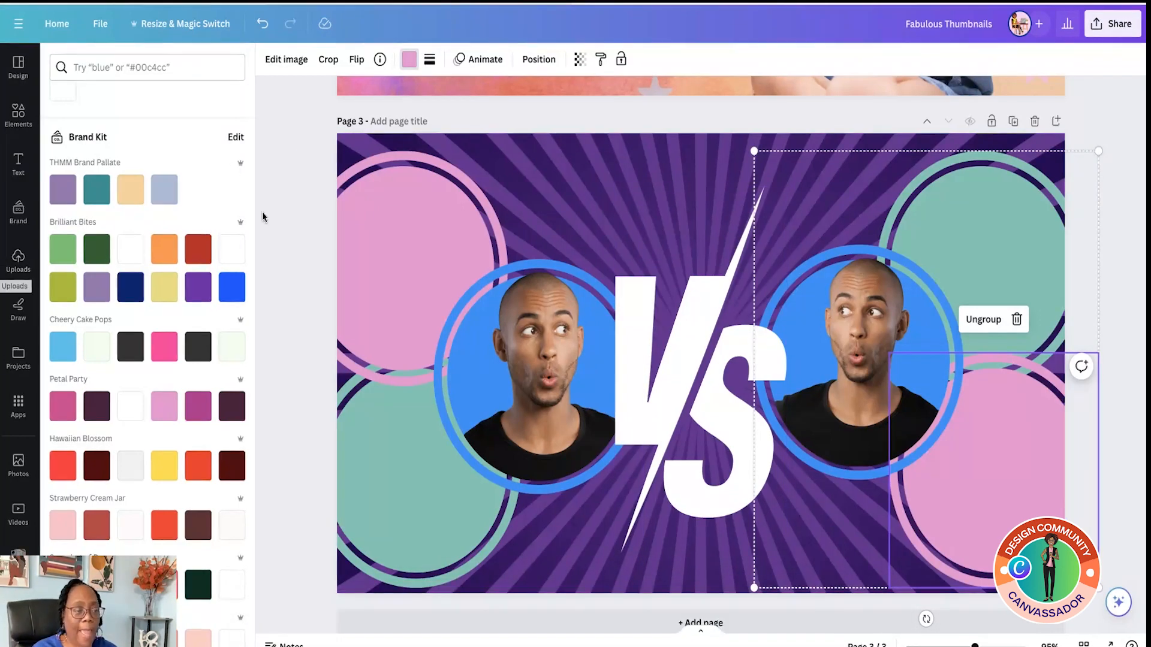
Step: Add a heading text reading "HIM" over the upper-left pink circle on page 3
{"action": "left_click", "coordinate": [24, 157]}
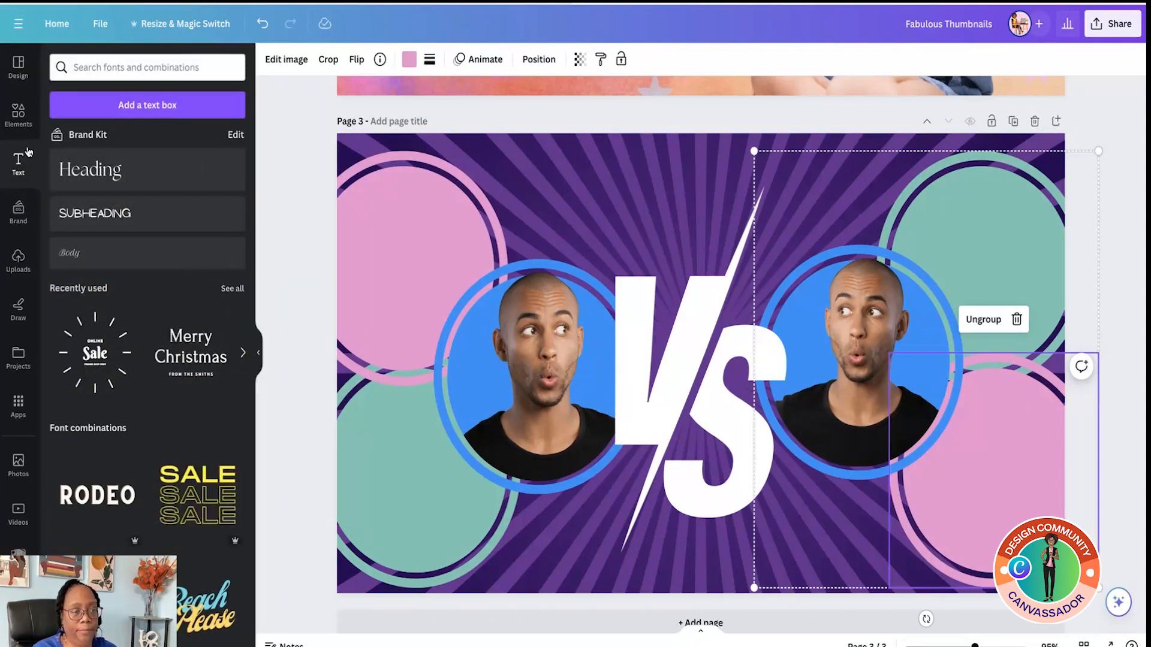
{"action": "left_click", "coordinate": [117, 168]}
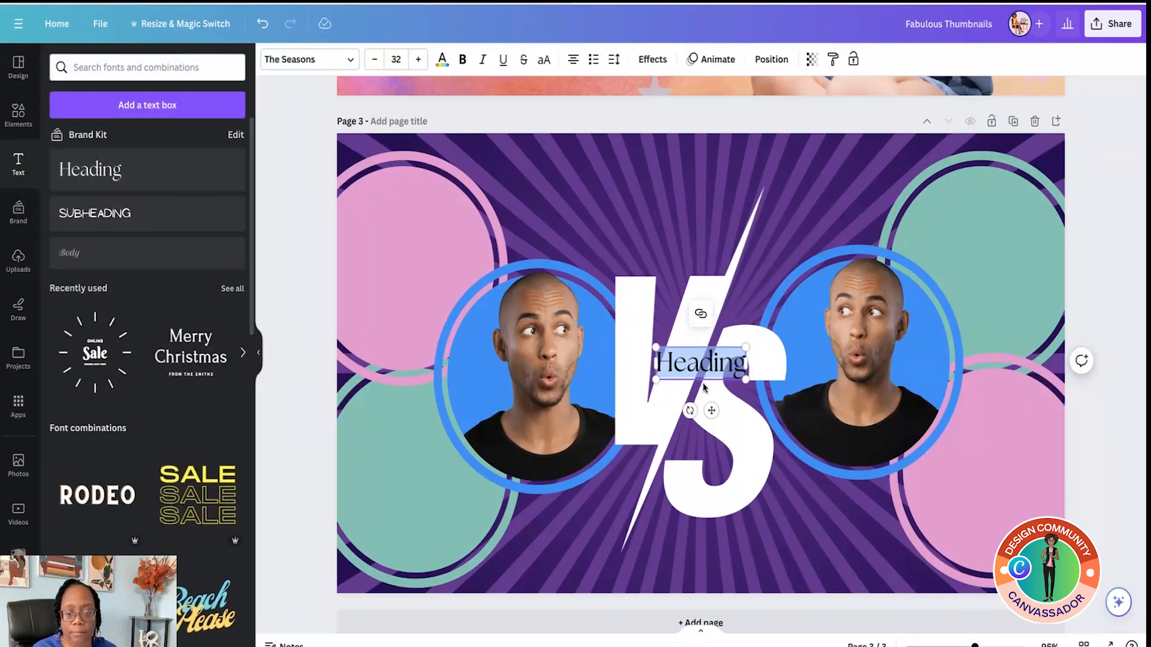
{"action": "left_click_drag", "start_coordinate": [704, 388], "coordinate": [407, 284]}
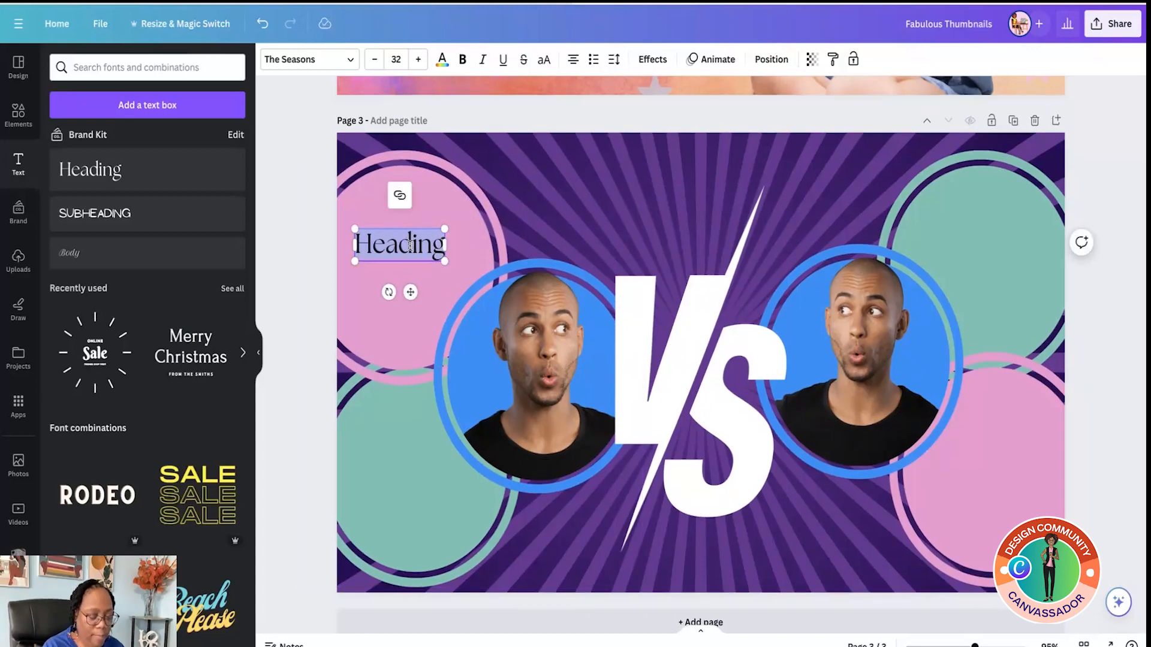
{"action": "type", "text": "Ho"}
{"action": "key", "text": "BackSpace"}
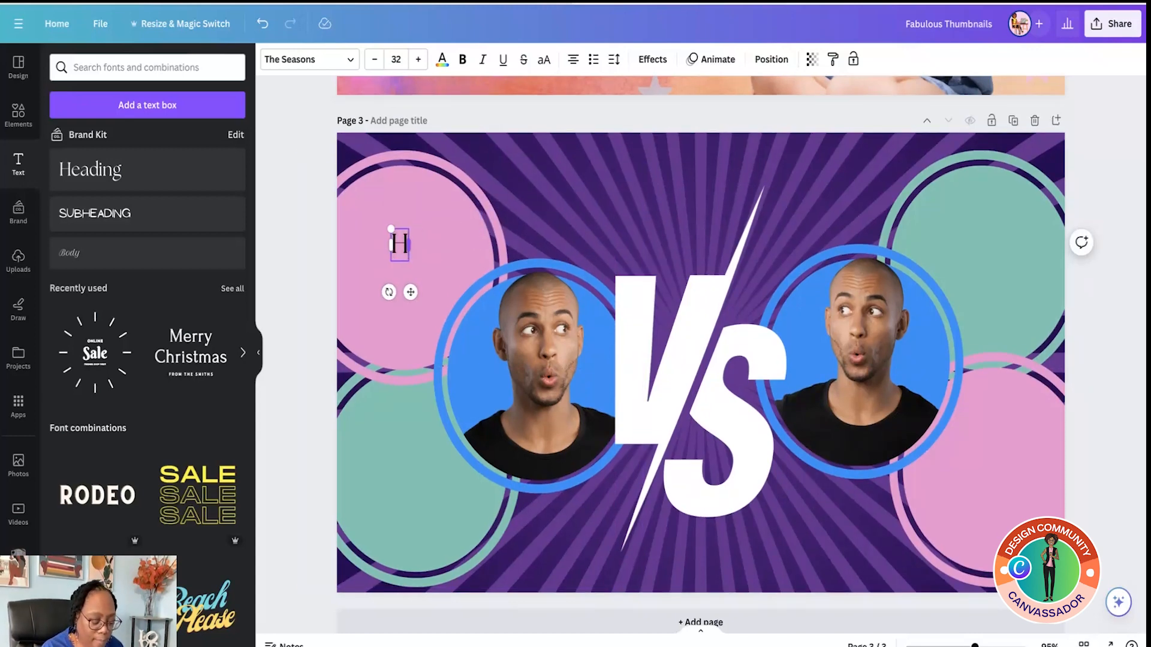
{"action": "type", "text": "IM"}
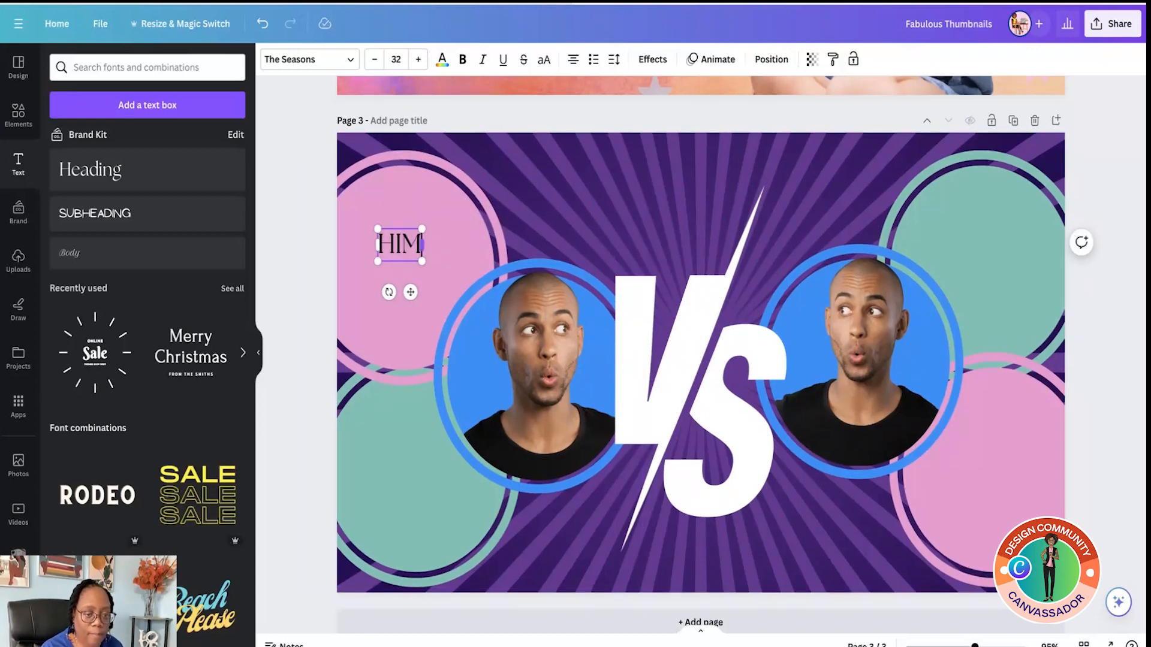
Step: Enlarge the HIM text to size 92 within the upper-left pink circle and set its font to Blackest Text
{"action": "left_click_drag", "start_coordinate": [421, 262], "coordinate": [505, 322]}
{"action": "left_click", "coordinate": [418, 261]}
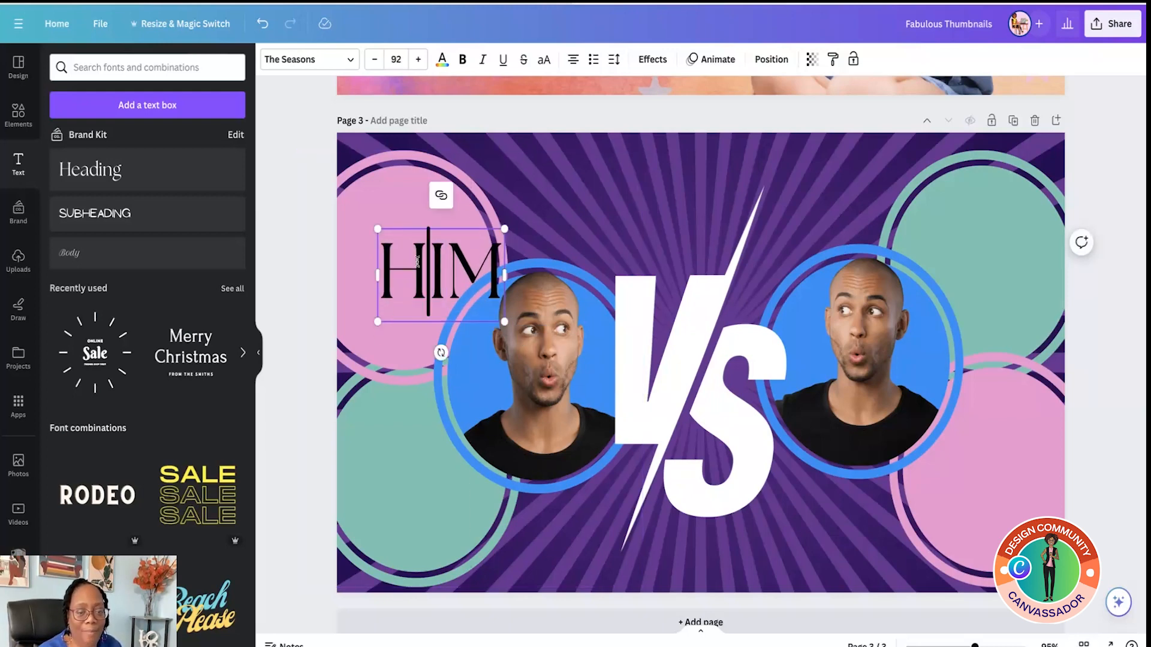
{"action": "left_click", "coordinate": [510, 241]}
{"action": "left_click_drag", "start_coordinate": [442, 247], "coordinate": [412, 238]}
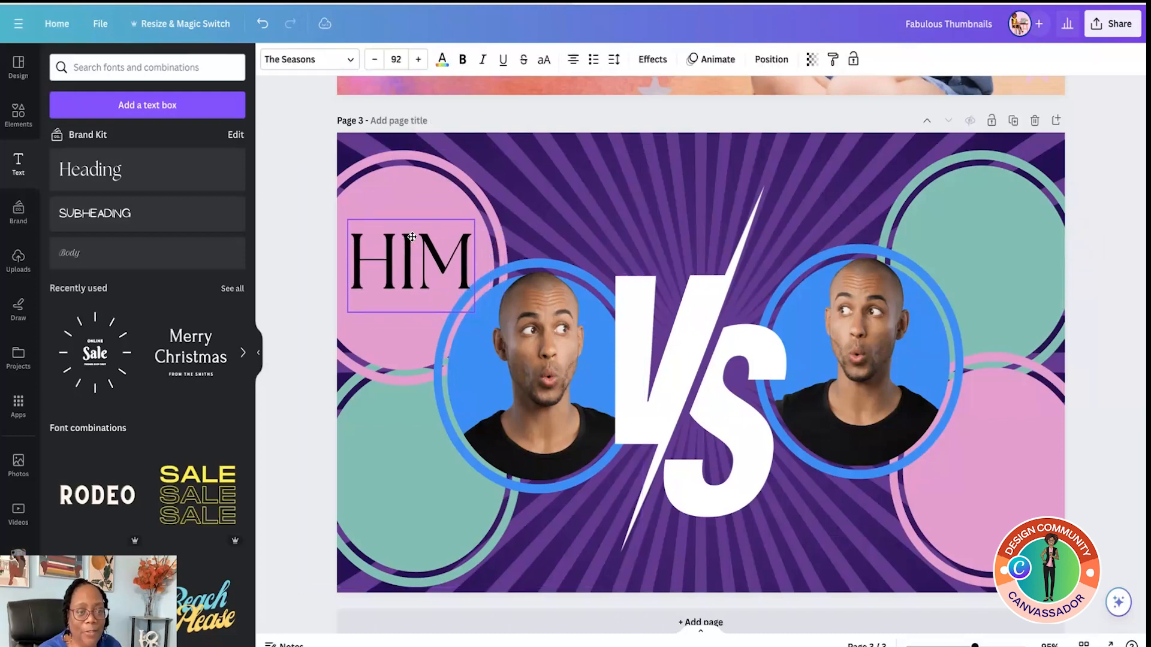
{"action": "left_click", "coordinate": [324, 59]}
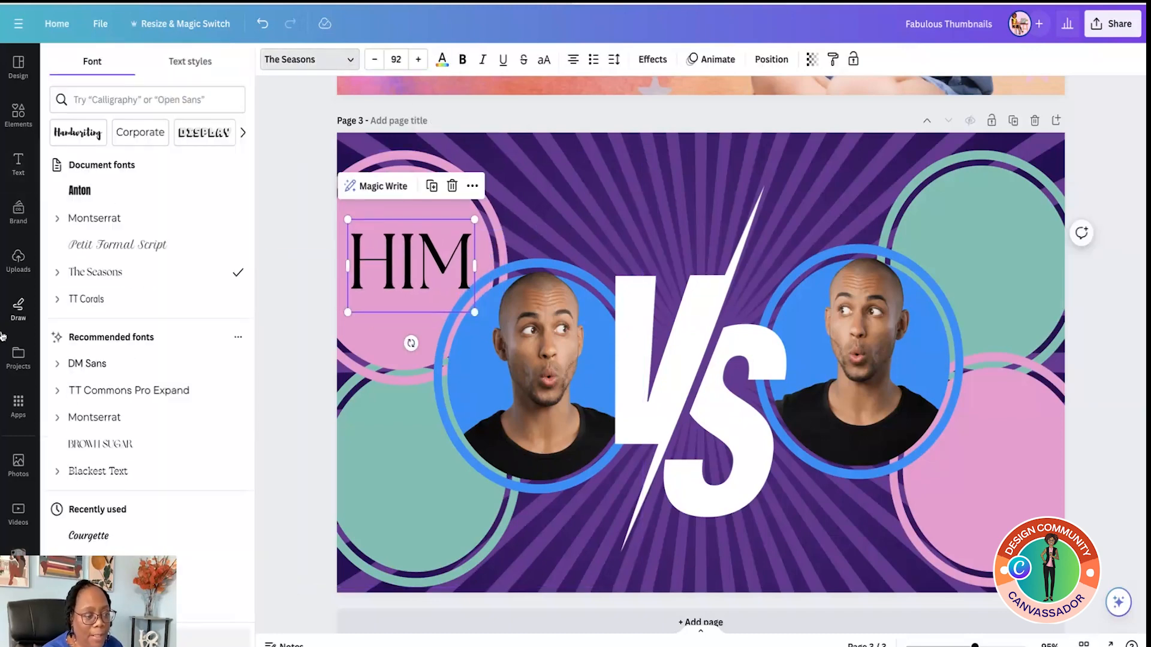
{"action": "left_click", "coordinate": [117, 473]}
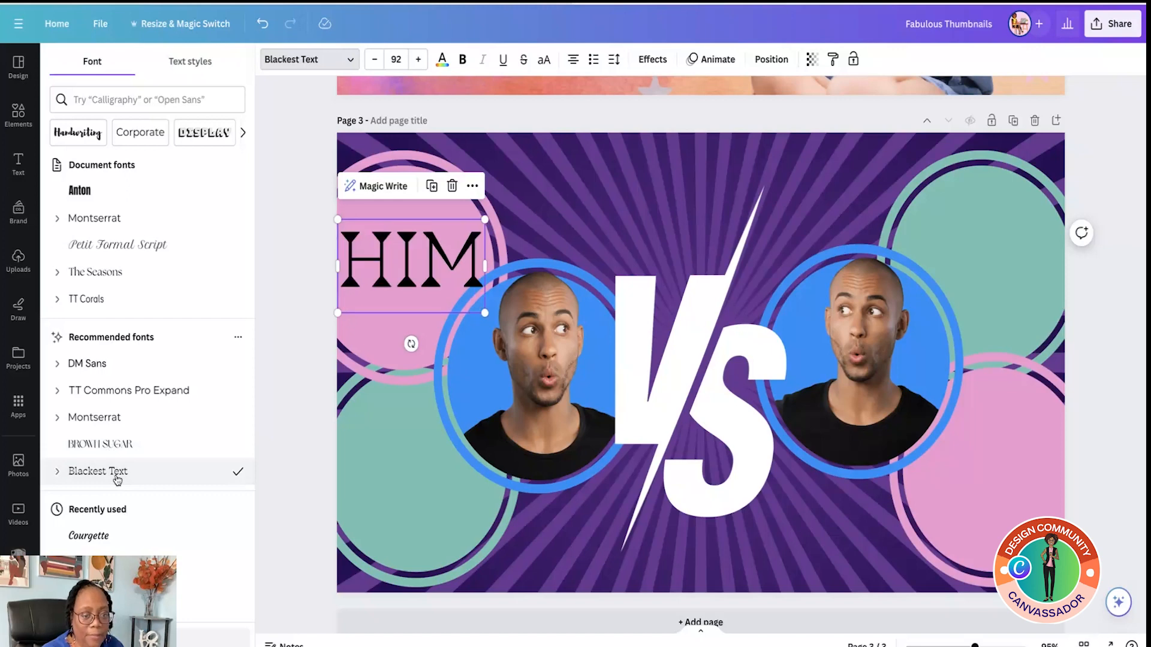
Step: Duplicate the HIM text and place the copy over the lower-right pink circle
{"action": "left_click", "coordinate": [410, 280]}
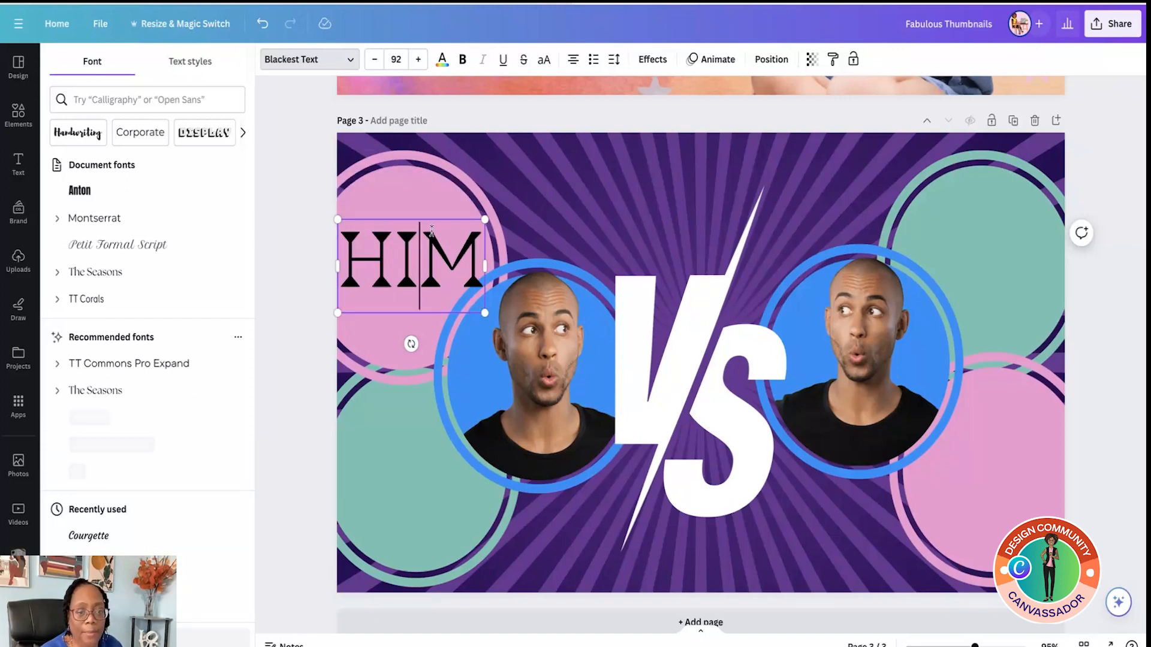
{"action": "right_click", "coordinate": [401, 260]}
{"action": "left_click", "coordinate": [390, 314]}
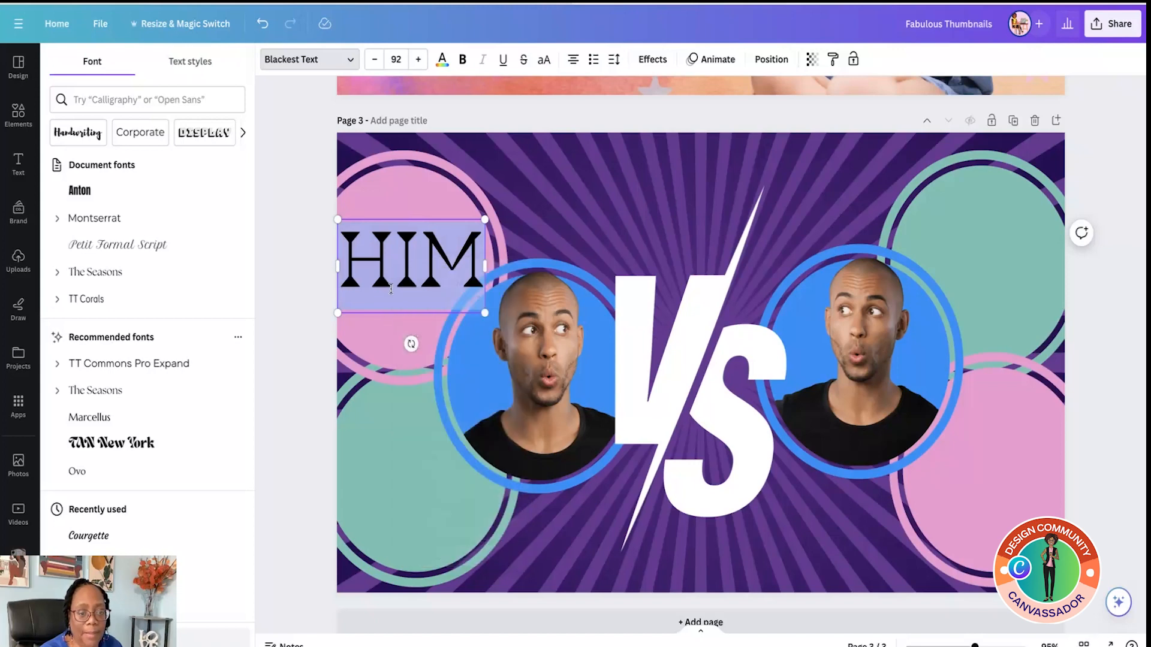
{"action": "left_click", "coordinate": [496, 234]}
{"action": "left_click", "coordinate": [449, 231]}
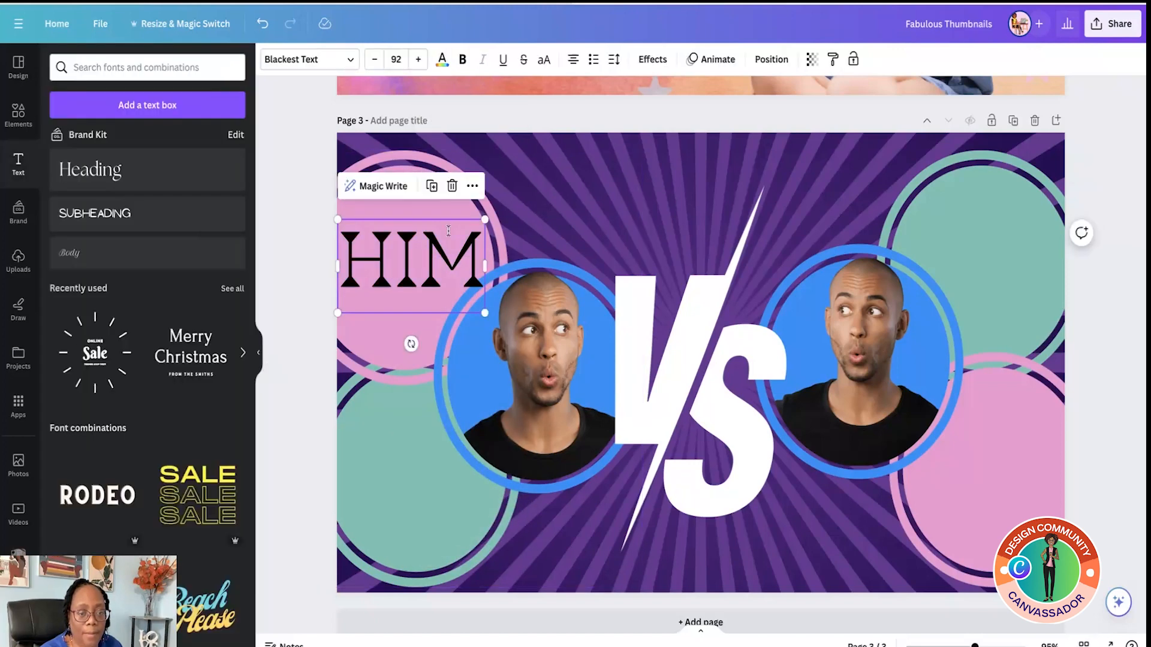
{"action": "left_click", "coordinate": [436, 189]}
{"action": "left_click_drag", "start_coordinate": [431, 270], "coordinate": [972, 485]}
Step: Recolor both HIM texts white and shrink the upper-left one to about size 83.2
{"action": "left_click", "coordinate": [410, 258]}
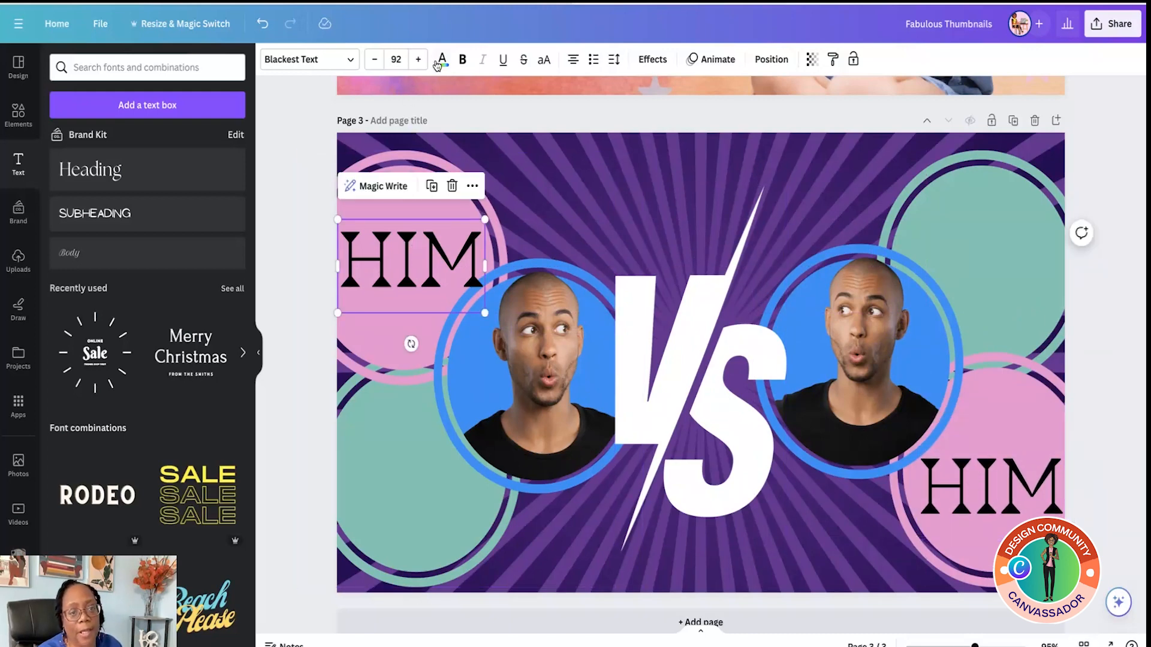
{"action": "left_click", "coordinate": [440, 60]}
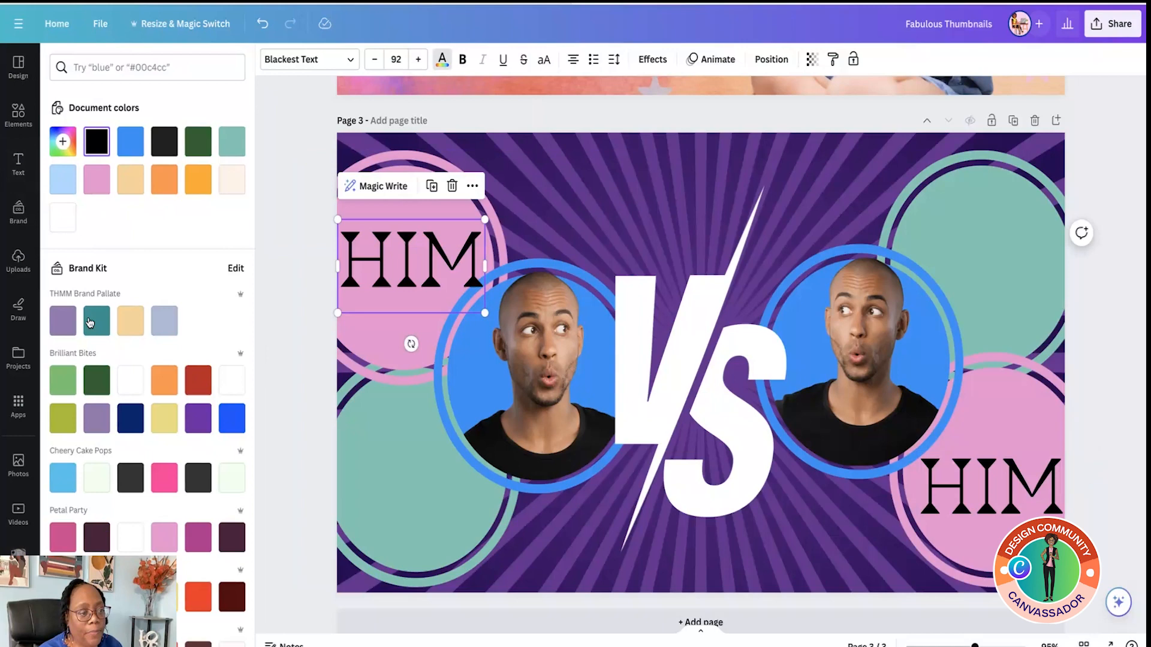
{"action": "left_click", "coordinate": [61, 219]}
{"action": "left_click", "coordinate": [1014, 478]}
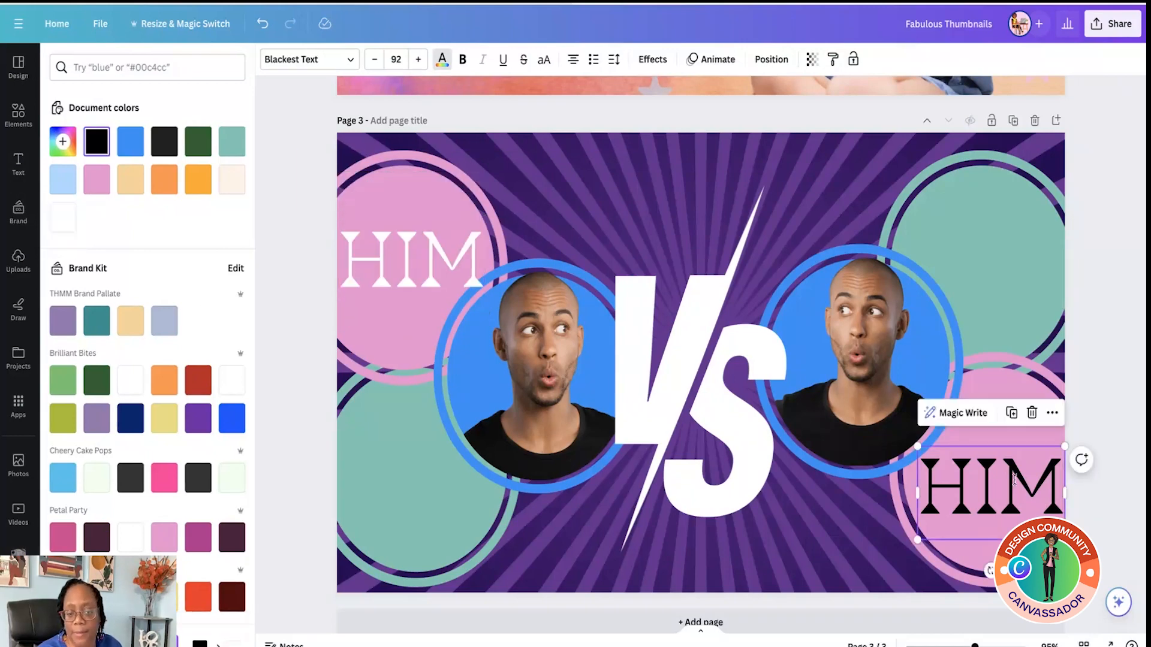
{"action": "left_click", "coordinate": [477, 286]}
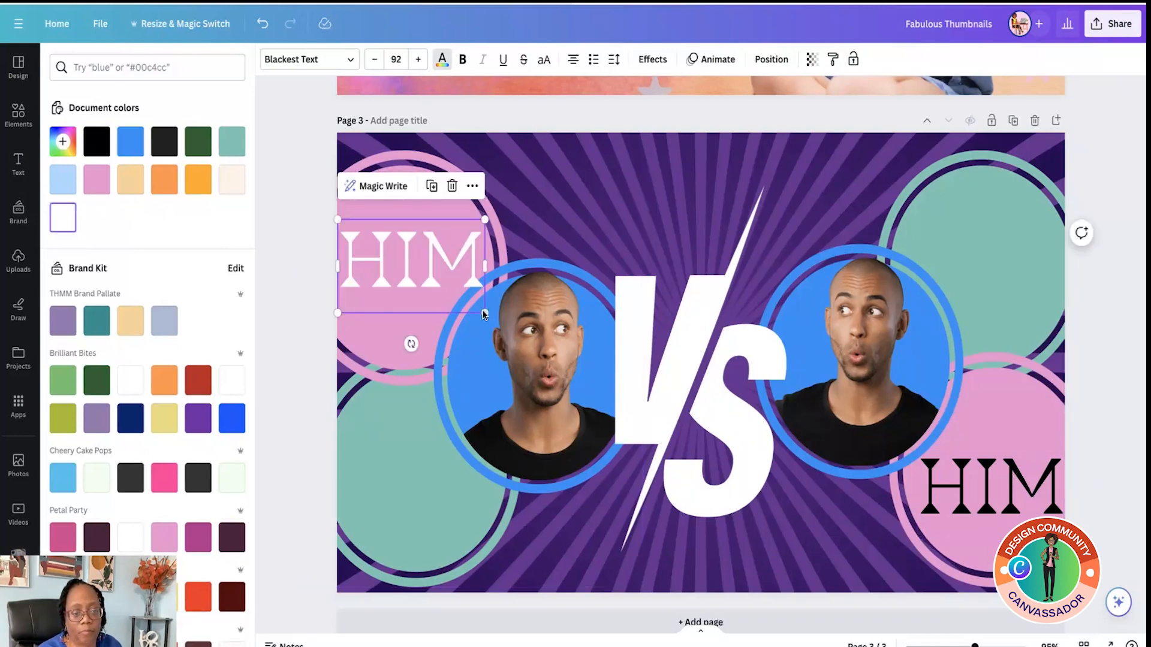
{"action": "left_click_drag", "start_coordinate": [485, 314], "coordinate": [475, 304]}
{"action": "left_click", "coordinate": [959, 459]}
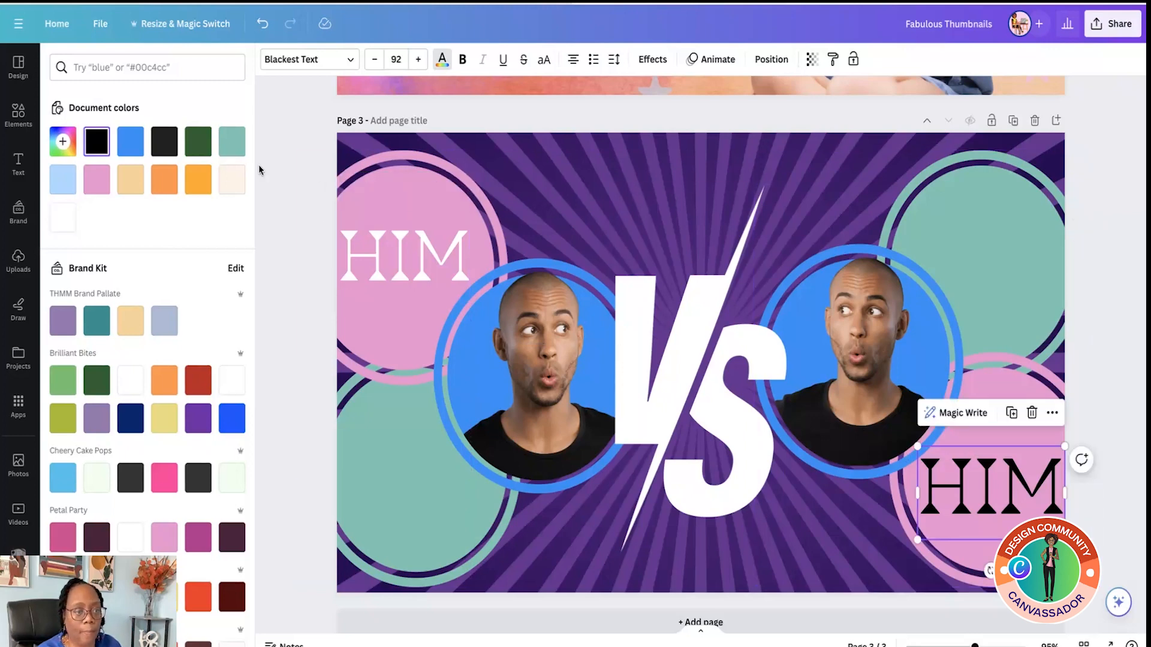
{"action": "left_click", "coordinate": [63, 220]}
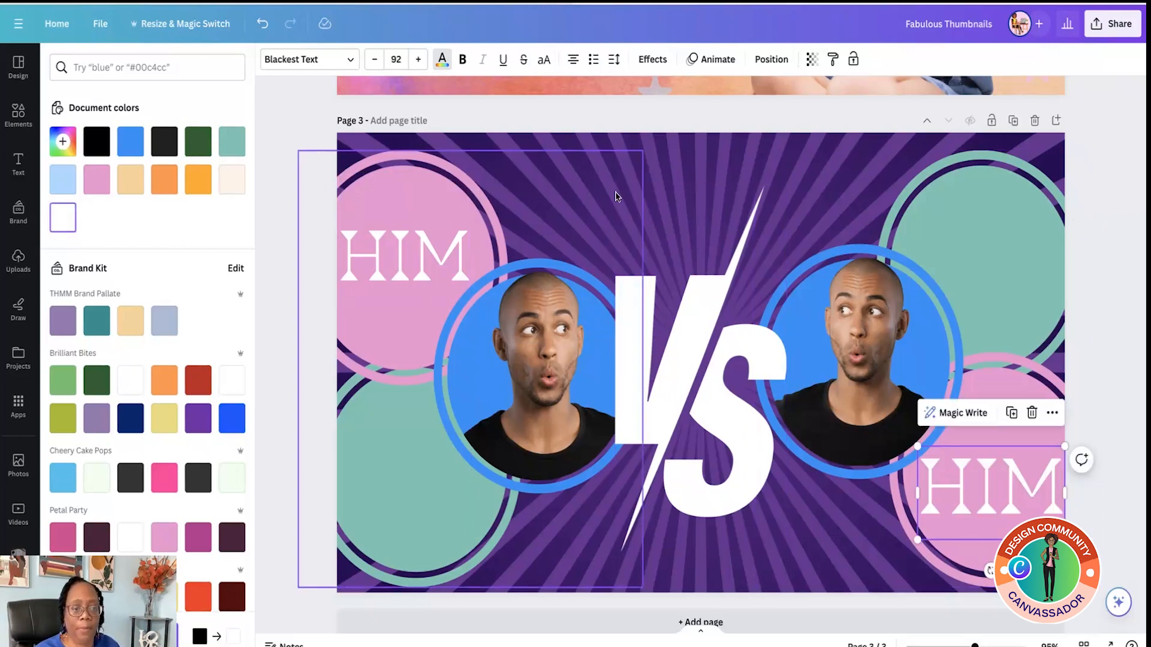
{"action": "left_click", "coordinate": [417, 248]}
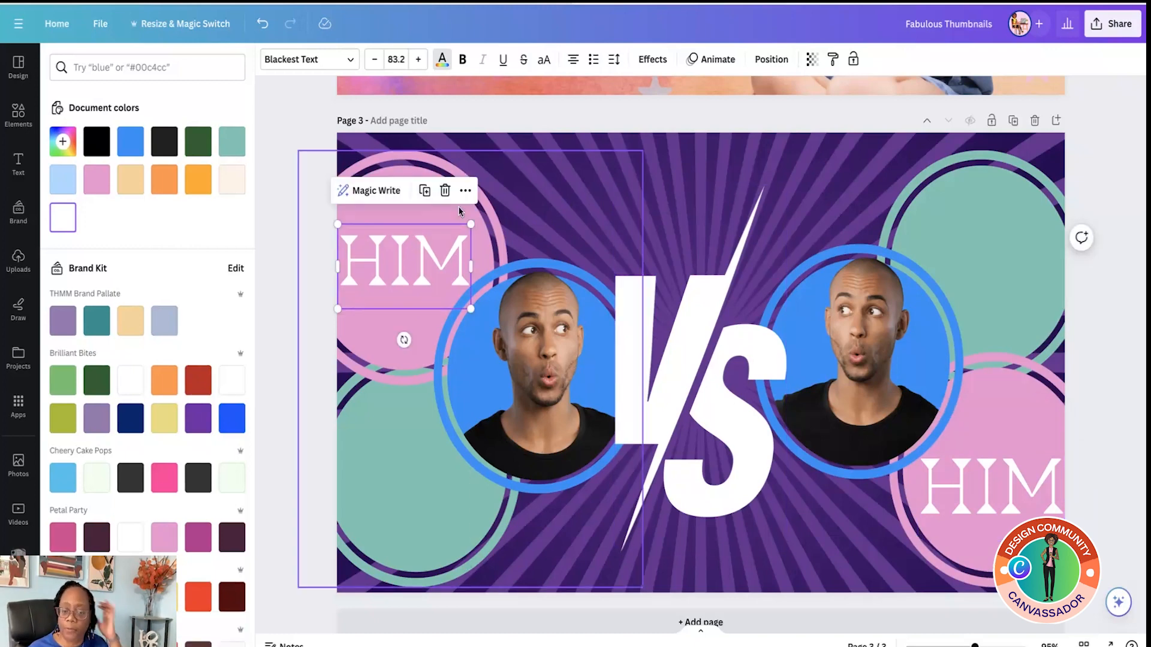
Step: Search the element graphics for "boxing gloves" and add the red gloves with the orange burst to page 3
{"action": "left_click", "coordinate": [412, 473]}
{"action": "left_click", "coordinate": [20, 110]}
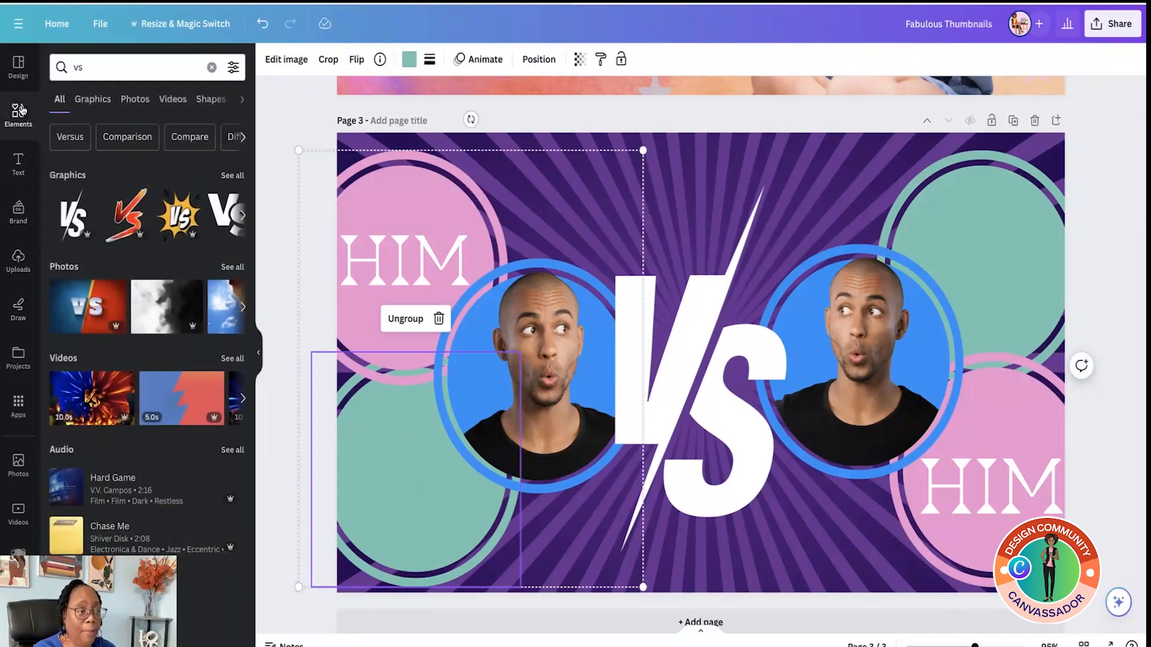
{"action": "type", "text": "boxing"}
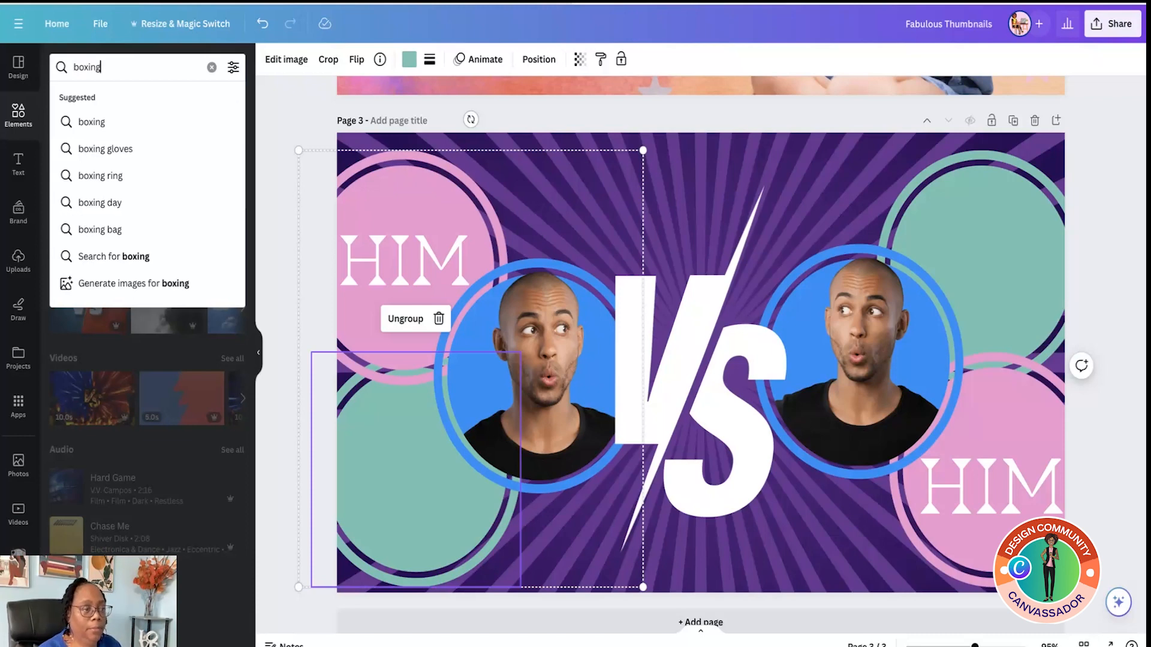
{"action": "left_click", "coordinate": [121, 152]}
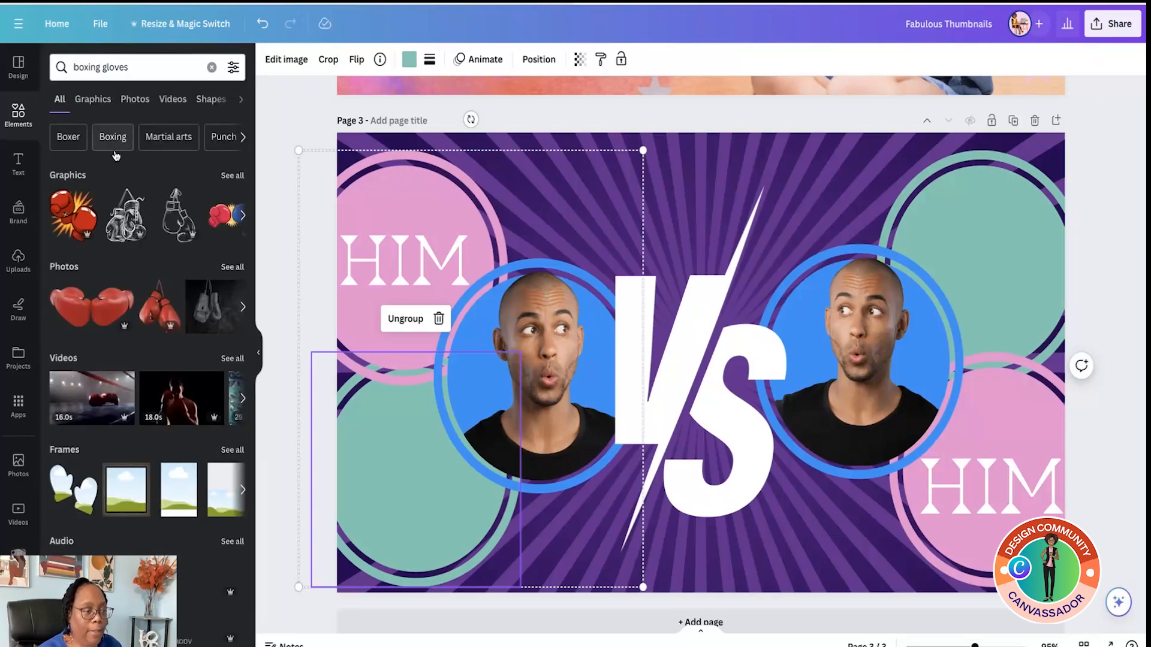
{"action": "left_click", "coordinate": [233, 176]}
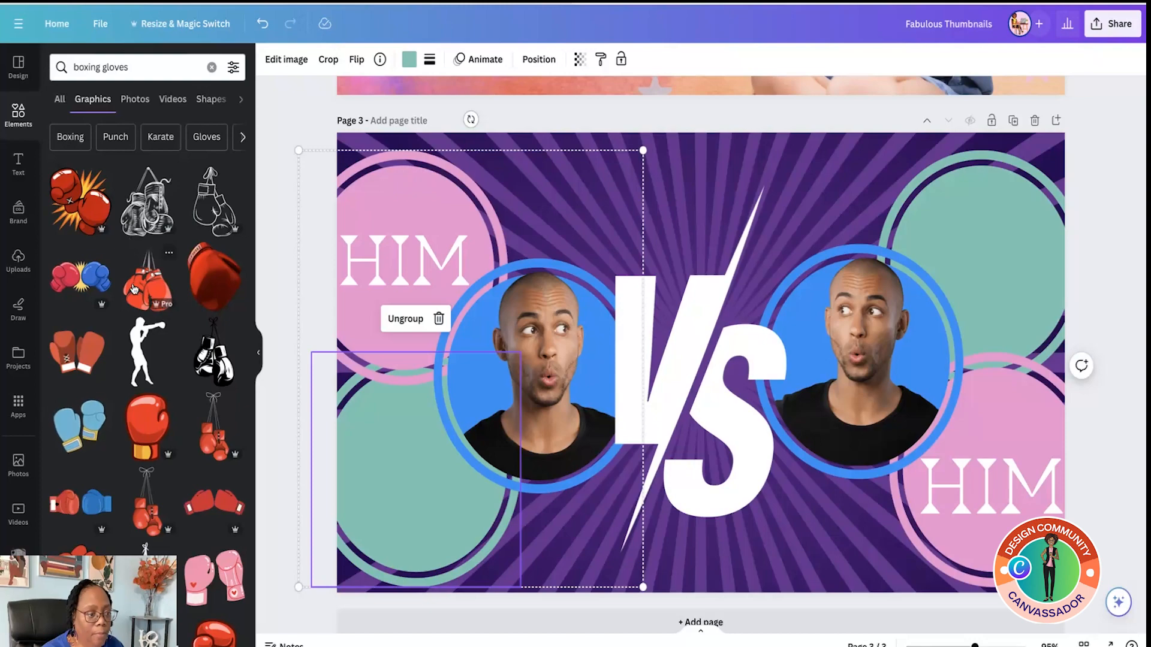
{"action": "left_click", "coordinate": [99, 180]}
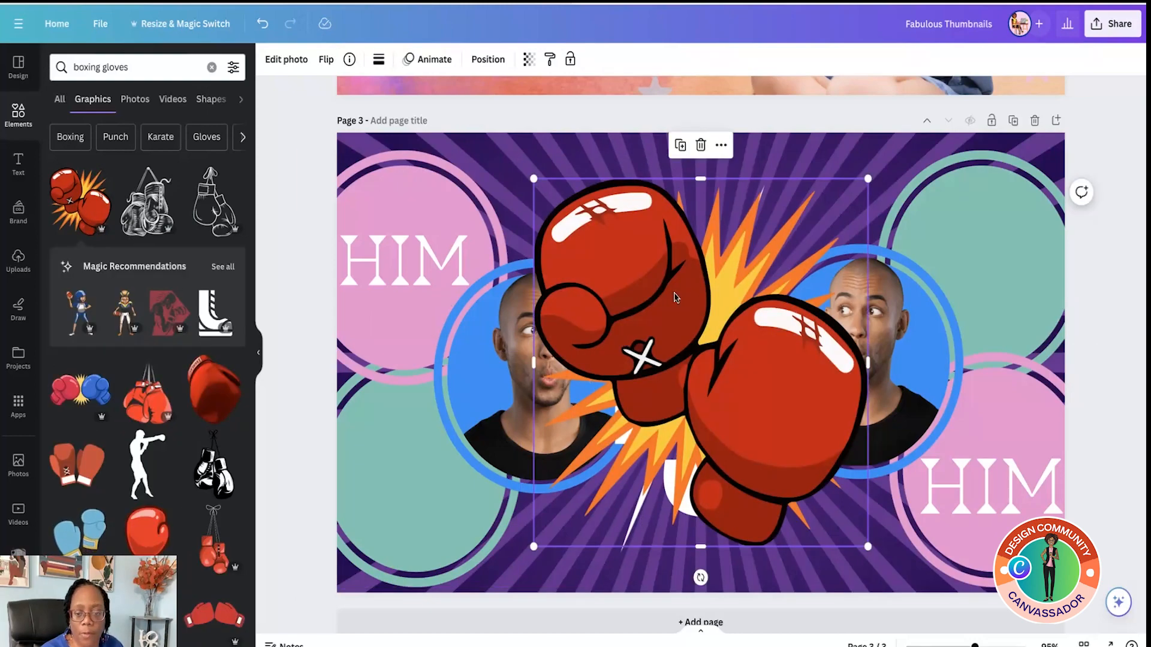
Step: Shrink the boxing gloves graphic to fit inside the lower-left teal circle and nudge the VS graphic slightly upward
{"action": "left_click_drag", "start_coordinate": [868, 180], "coordinate": [673, 394]}
{"action": "left_click", "coordinate": [684, 374]}
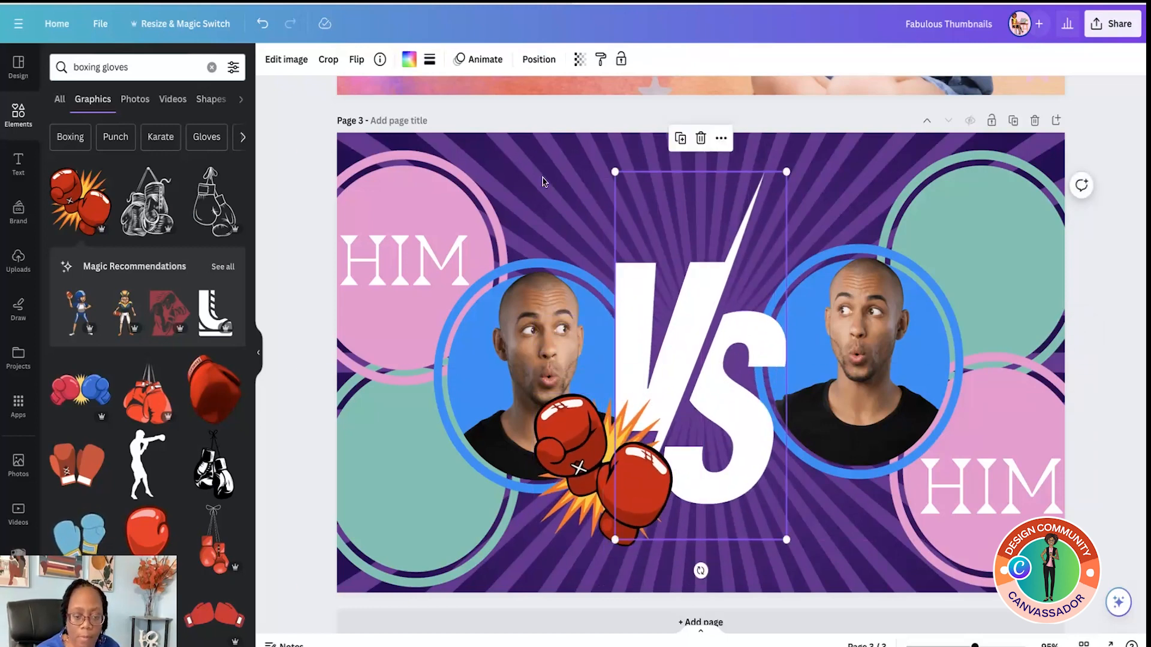
{"action": "left_click_drag", "start_coordinate": [597, 497], "coordinate": [404, 510]}
{"action": "left_click_drag", "start_coordinate": [480, 408], "coordinate": [465, 427]}
{"action": "left_click_drag", "start_coordinate": [393, 450], "coordinate": [400, 454]}
{"action": "scroll", "coordinate": [360, 420], "scroll_direction": "down", "scroll_amount": 1}
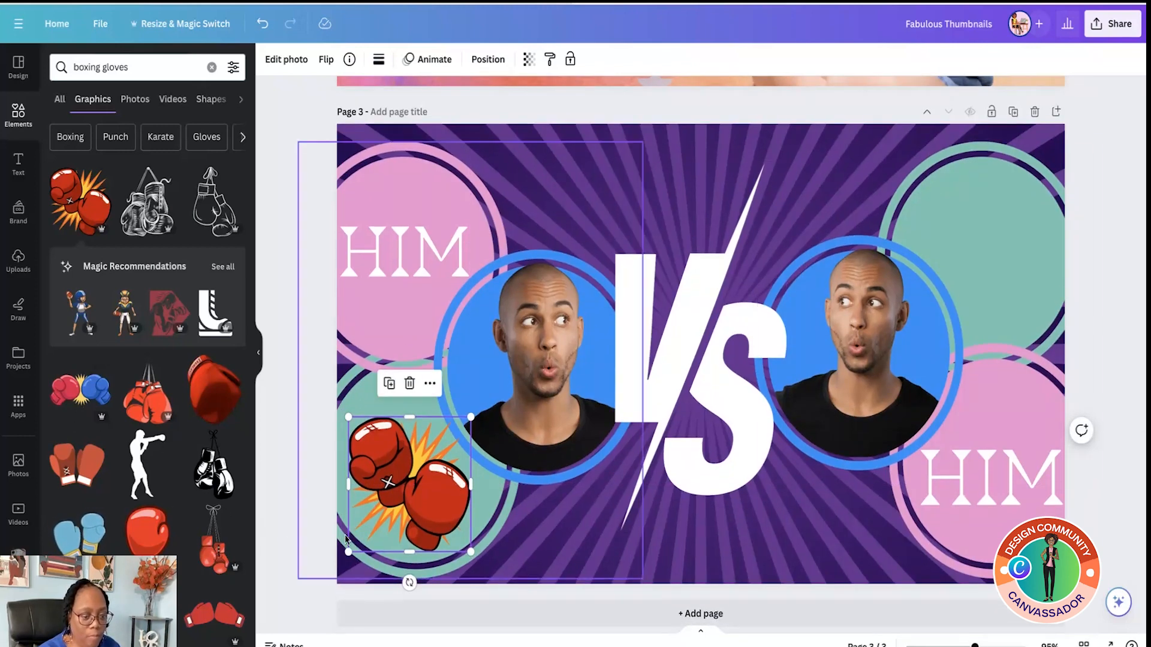
Step: Duplicate the boxing gloves graphic onto the upper-right teal circle and flip the copy horizontally
{"action": "left_click", "coordinate": [407, 519]}
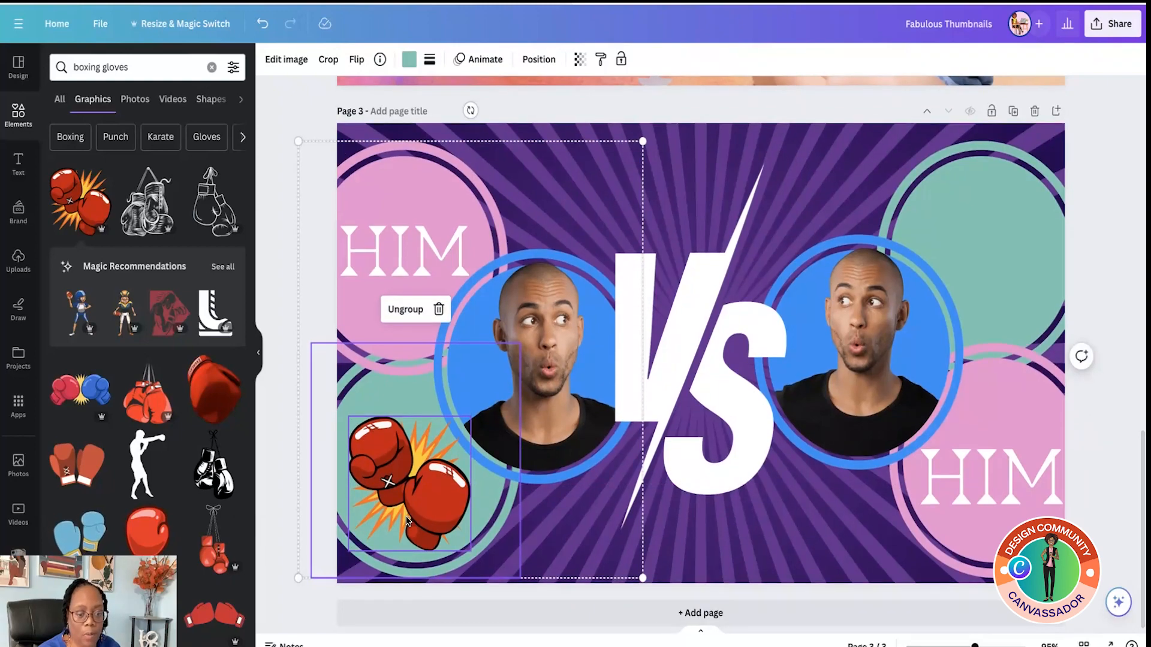
{"action": "right_click", "coordinate": [407, 519]}
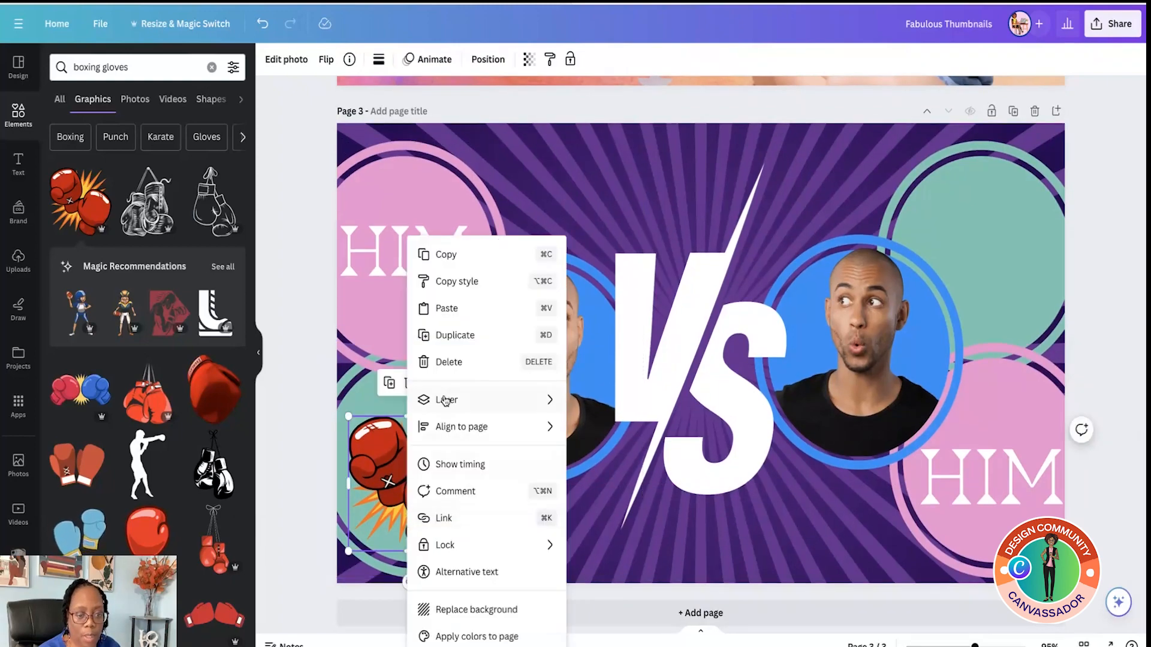
{"action": "left_click", "coordinate": [455, 335]}
{"action": "left_click_drag", "start_coordinate": [407, 473], "coordinate": [969, 250]}
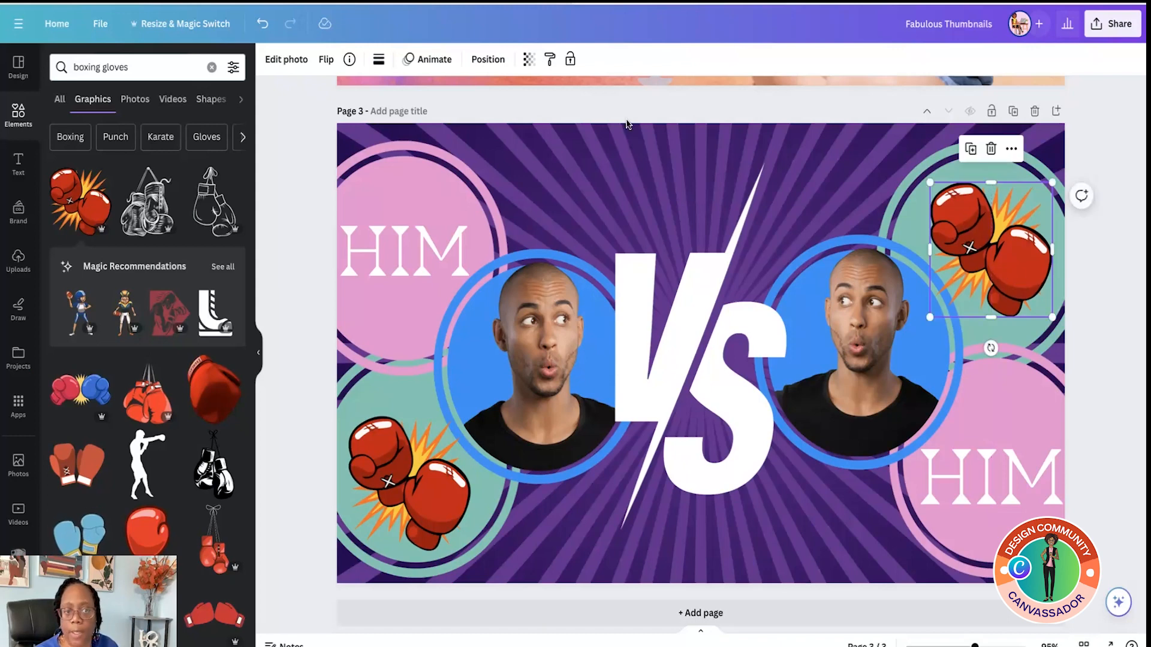
{"action": "left_click", "coordinate": [329, 59]}
{"action": "left_click", "coordinate": [348, 95]}
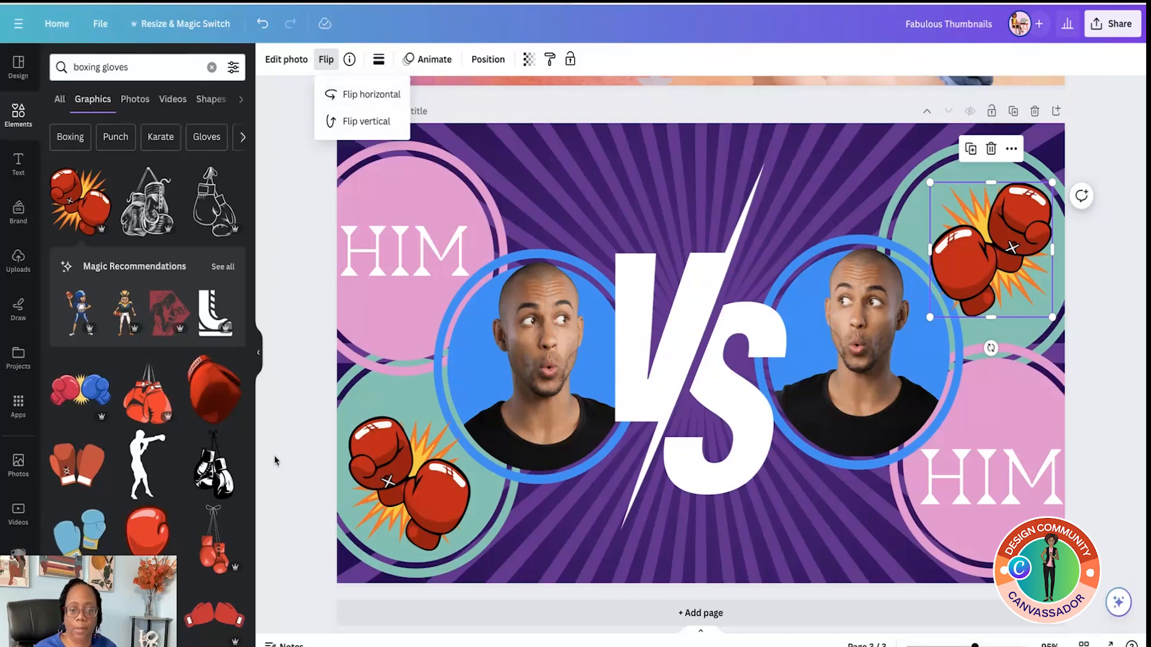
Step: Search the element photos for "surprised female"
{"action": "left_click", "coordinate": [618, 541]}
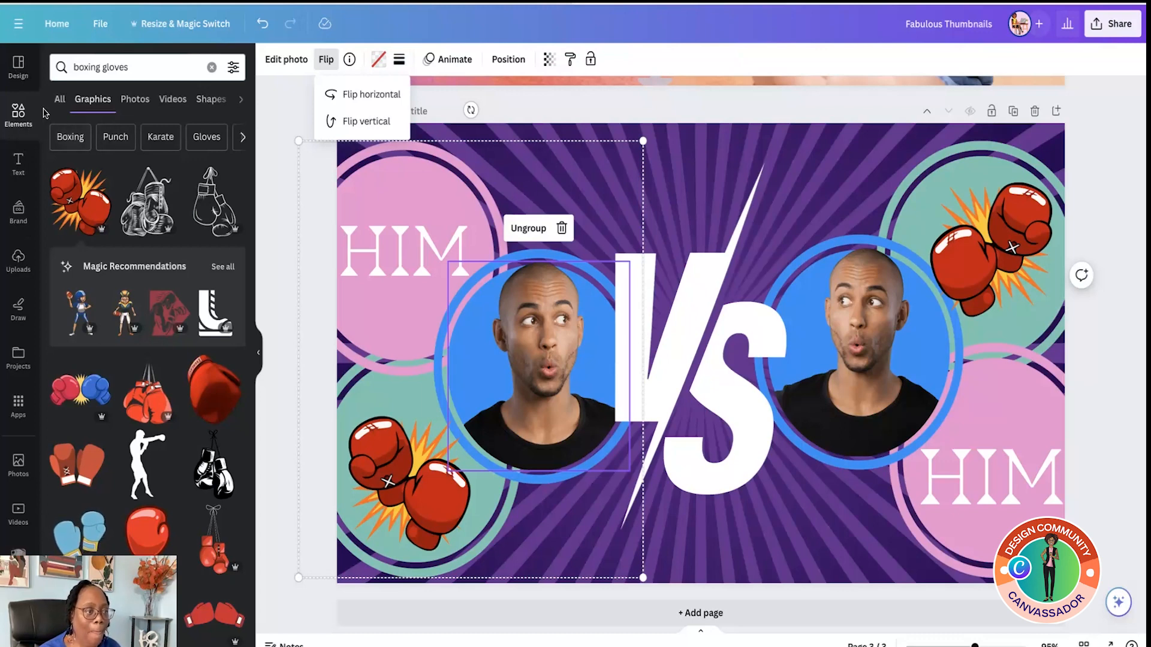
{"action": "left_click_drag", "start_coordinate": [156, 68], "coordinate": [40, 67]}
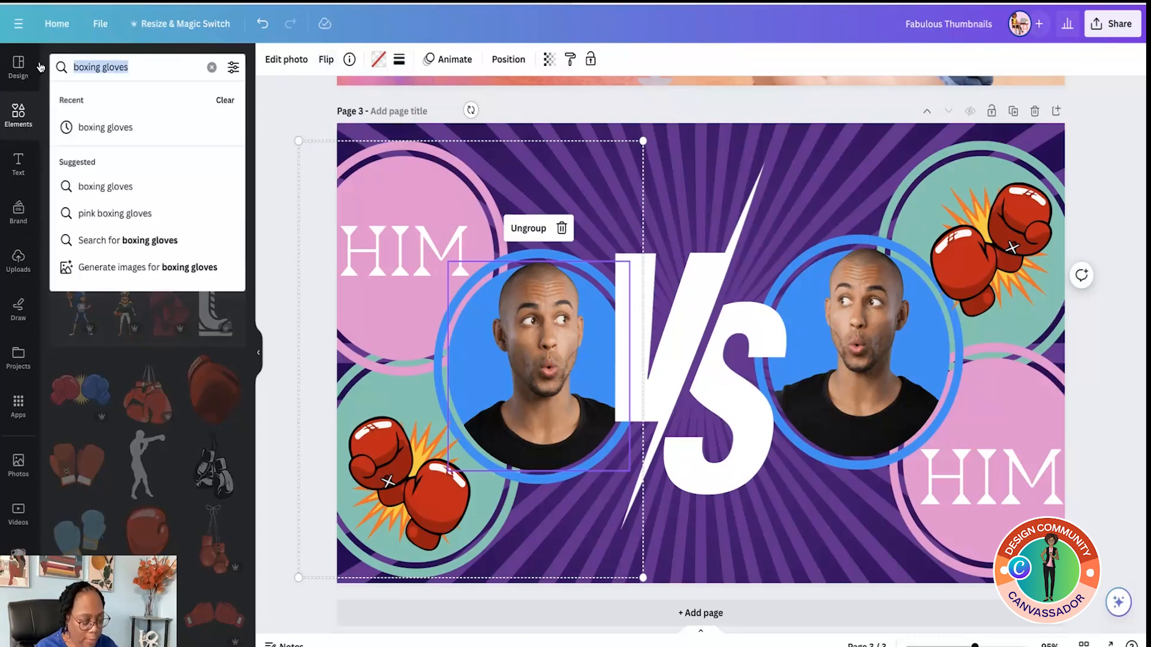
{"action": "type", "text": "femal"}
{"action": "key", "text": "BackSpace"}
{"action": "key", "text": "BackSpace"}
{"action": "key", "text": "BackSpace"}
{"action": "key", "text": "BackSpace"}
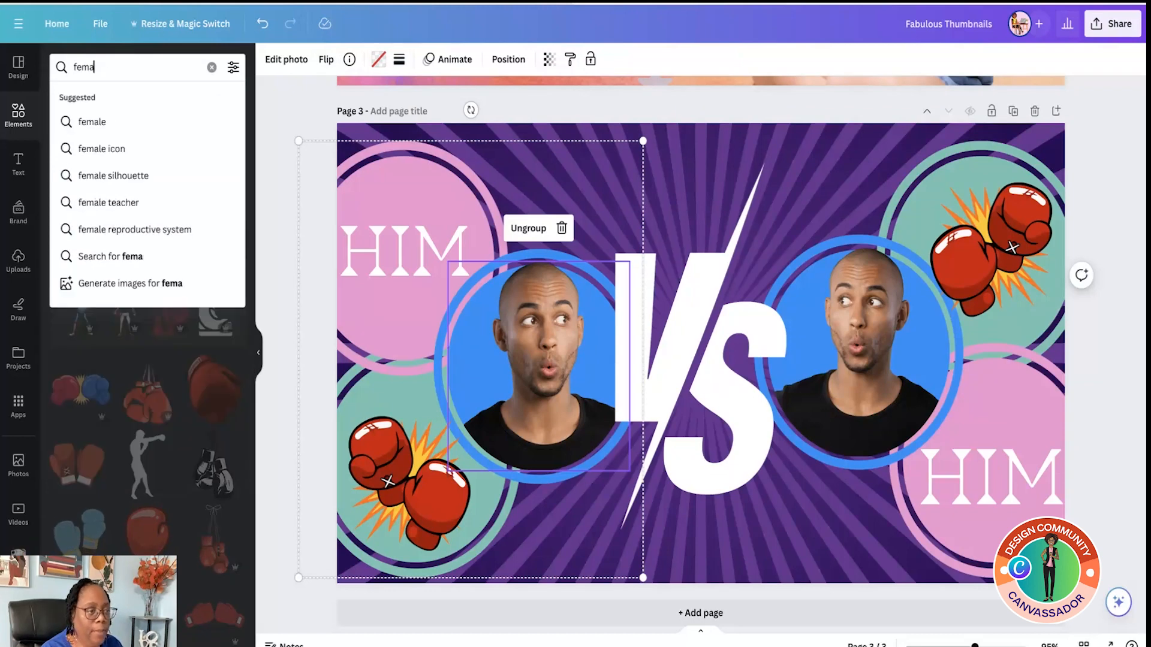
{"action": "key", "text": "BackSpace"}
{"action": "type", "text": "surpe"}
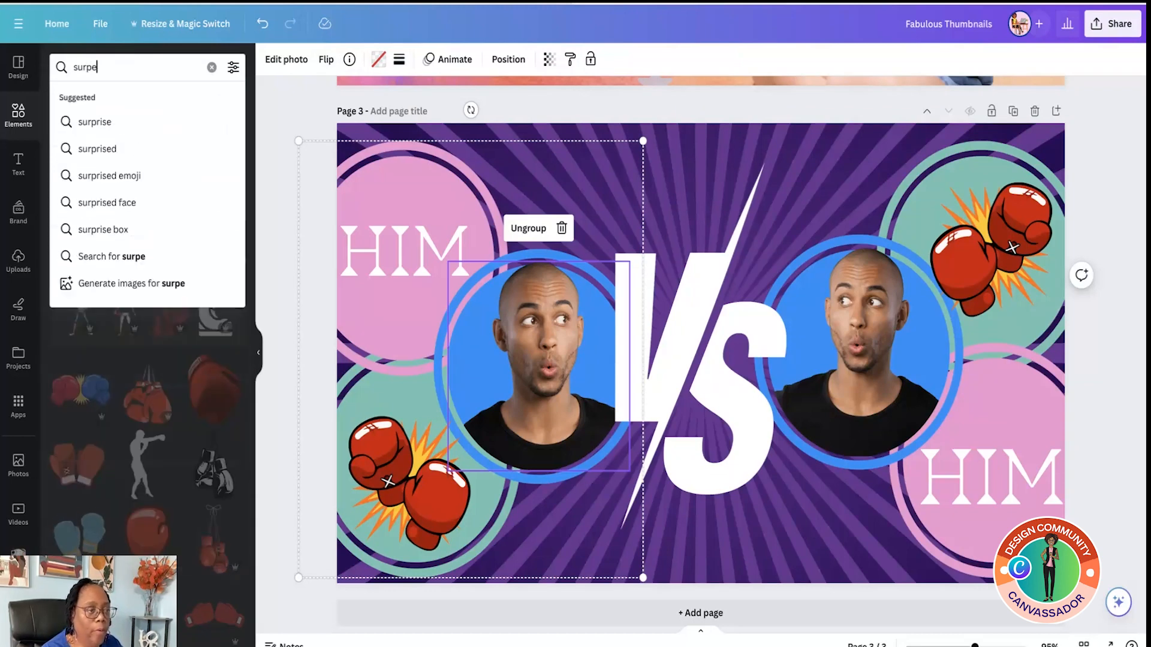
{"action": "key", "text": "BackSpace"}
{"action": "type", "text": "rised "}
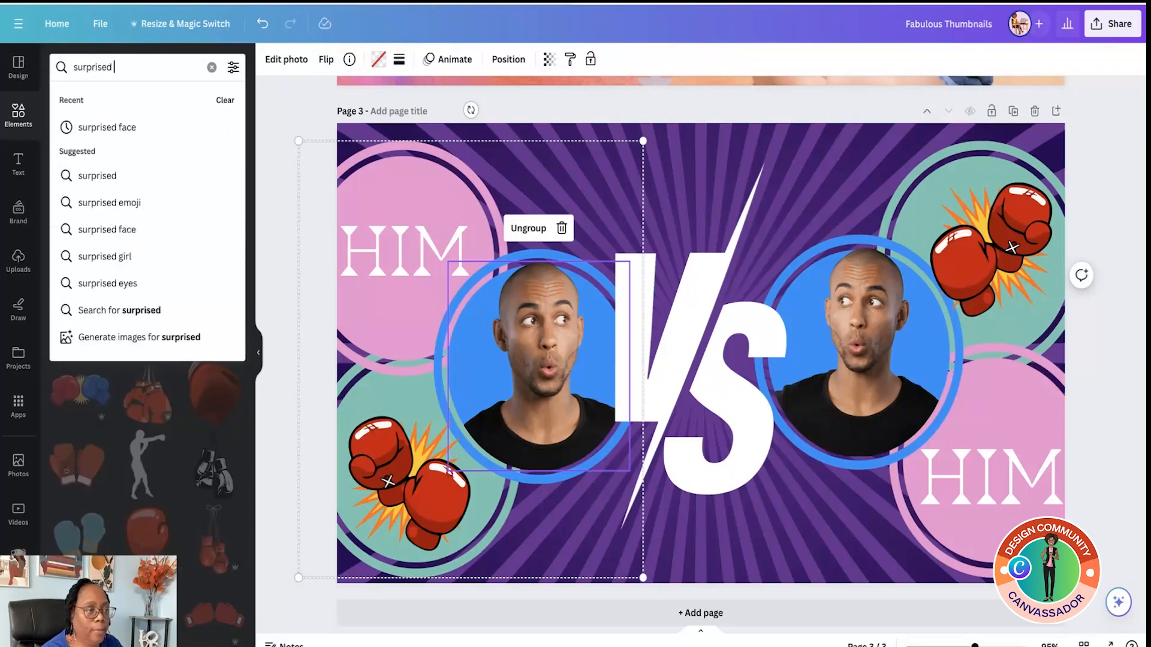
{"action": "type", "text": "female"}
{"action": "key", "text": "Return"}
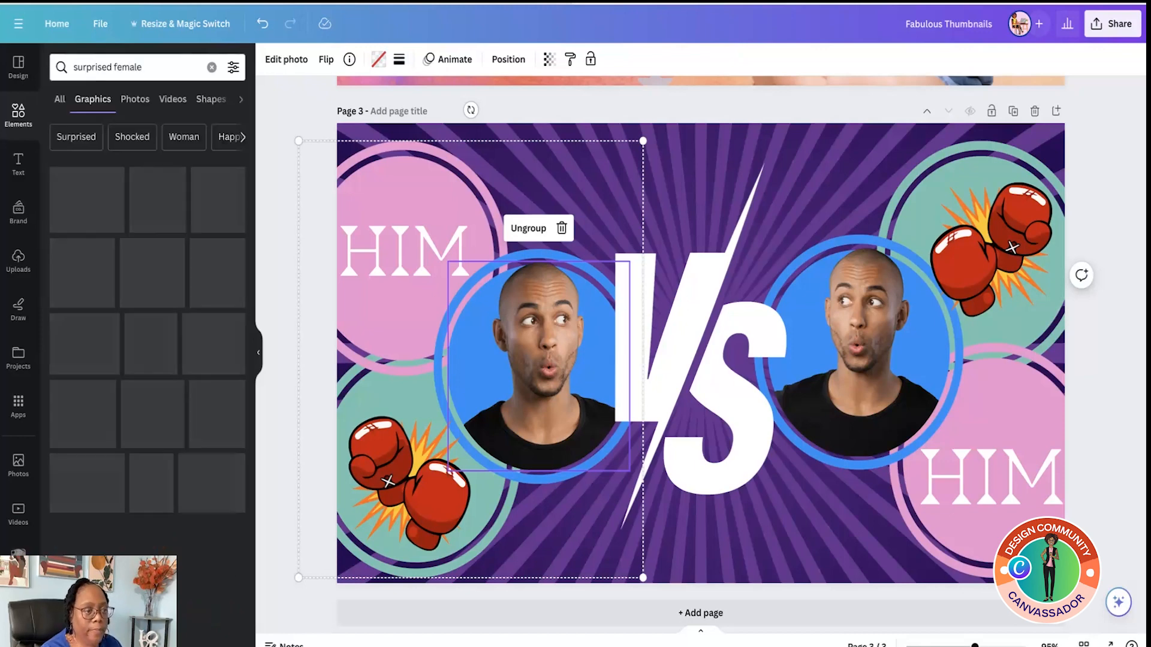
{"action": "left_click", "coordinate": [135, 98]}
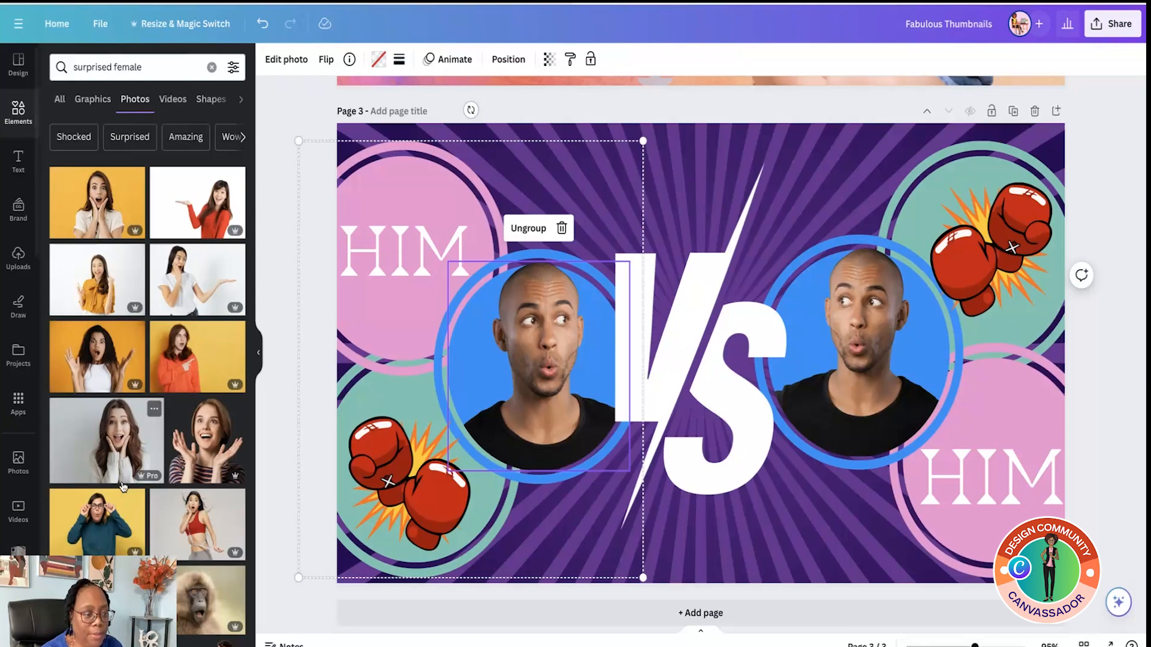
Step: Add the photo of the pointing woman in the orange sweater to page 3 and remove its background
{"action": "left_click", "coordinate": [188, 367]}
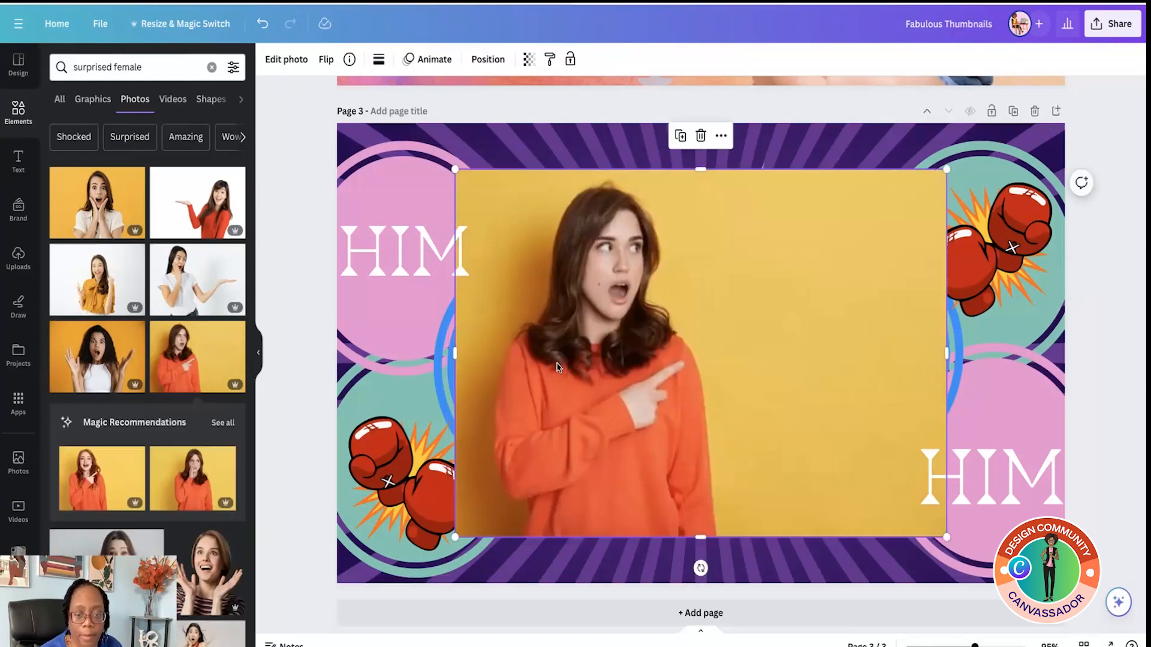
{"action": "left_click", "coordinate": [284, 59]}
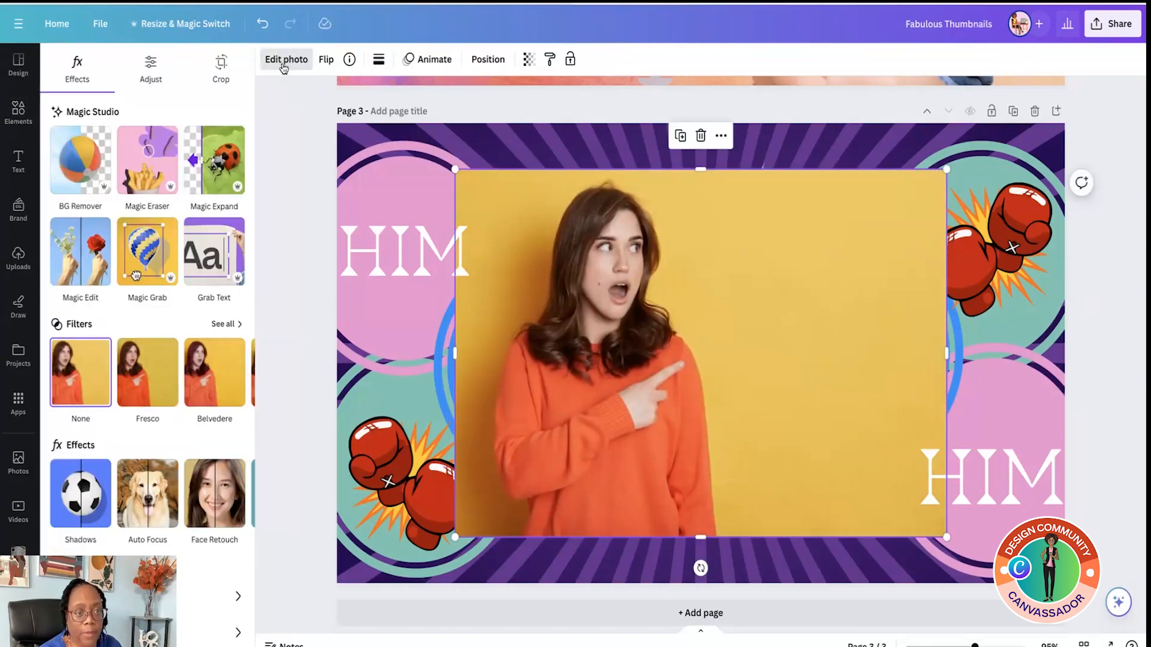
{"action": "left_click", "coordinate": [71, 172]}
Step: Replace the man in the left circle frame with the woman's photo, turned upright and positioned within the circle
{"action": "left_click_drag", "start_coordinate": [621, 360], "coordinate": [560, 375]}
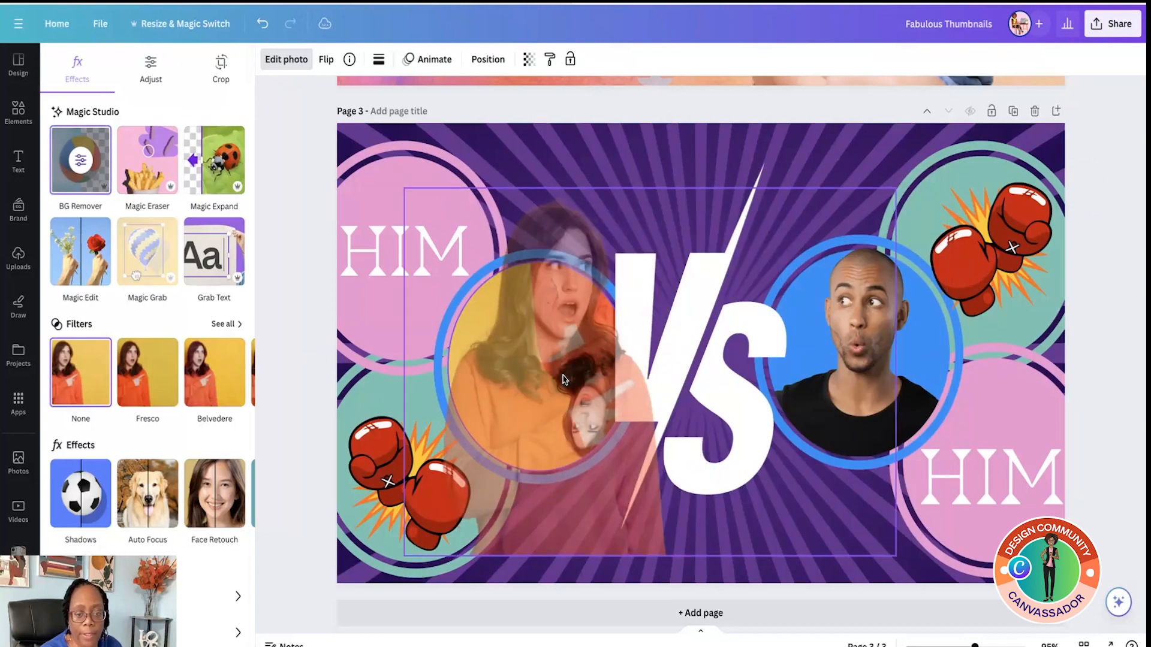
{"action": "left_click", "coordinate": [561, 375]}
{"action": "double_click", "coordinate": [559, 373]}
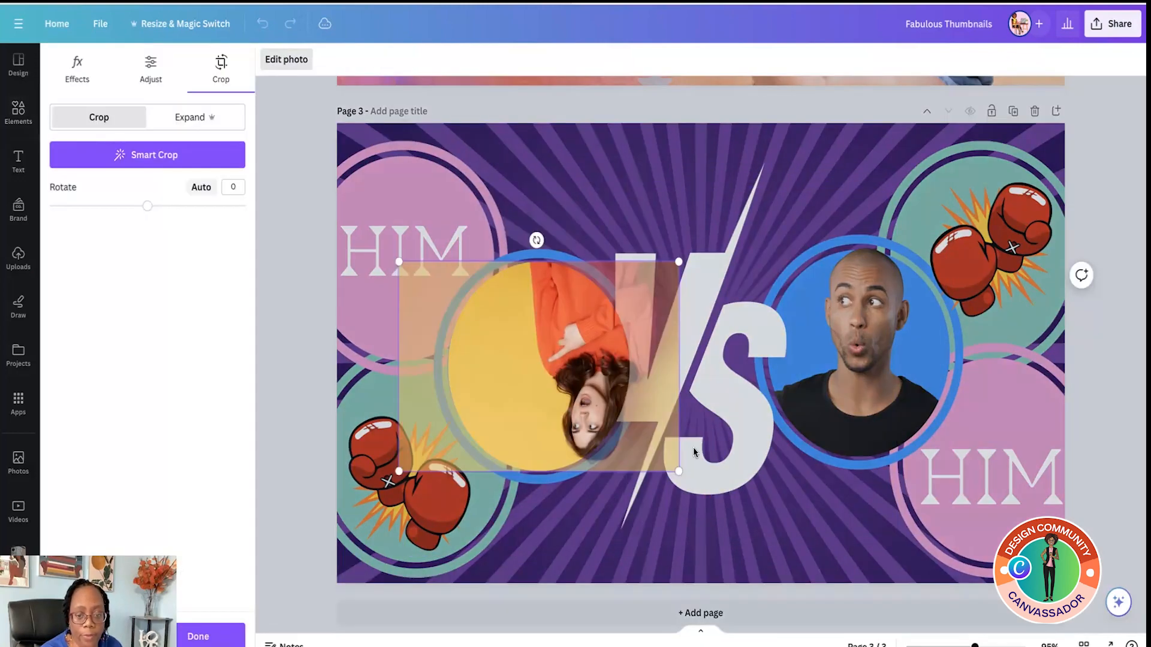
{"action": "left_click_drag", "start_coordinate": [145, 206], "coordinate": [51, 208]}
{"action": "left_click_drag", "start_coordinate": [507, 388], "coordinate": [577, 376]}
{"action": "left_click", "coordinate": [637, 209]}
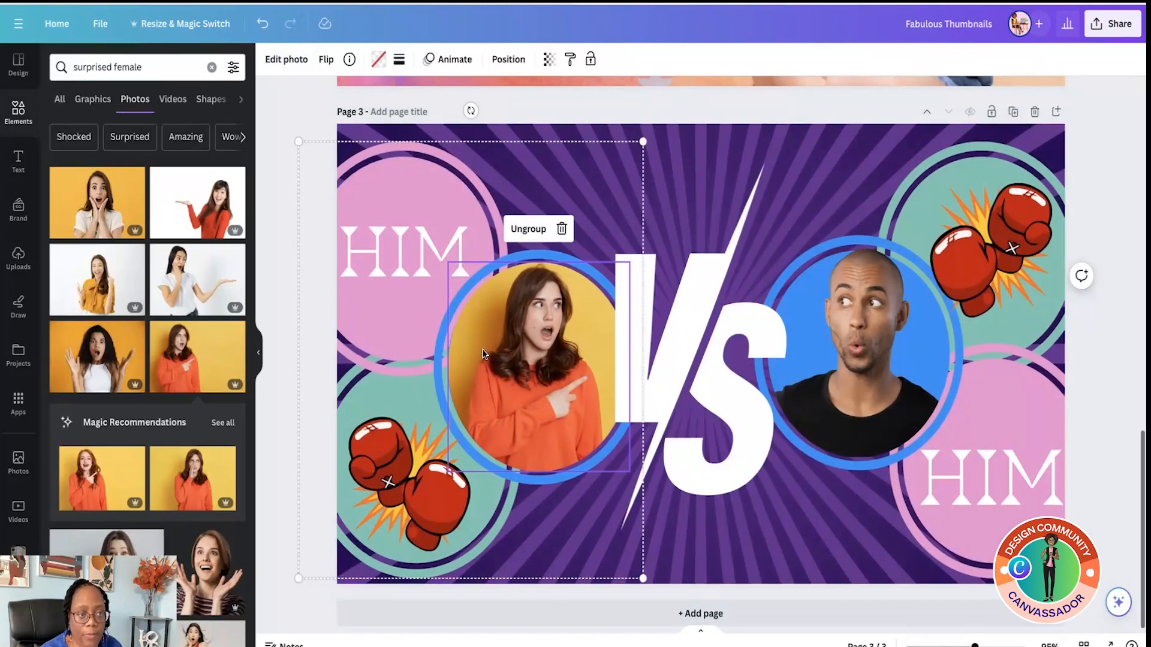
Step: Remove the yellow background from the woman's photo inside the left circle frame
{"action": "left_click", "coordinate": [292, 63]}
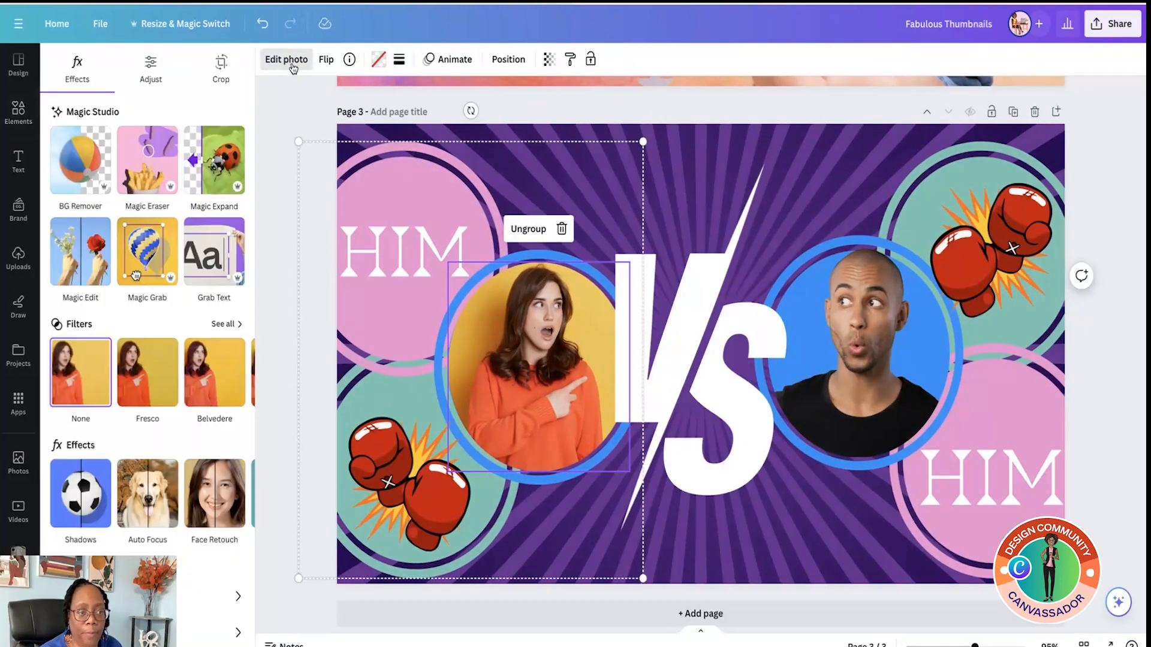
{"action": "left_click", "coordinate": [61, 178]}
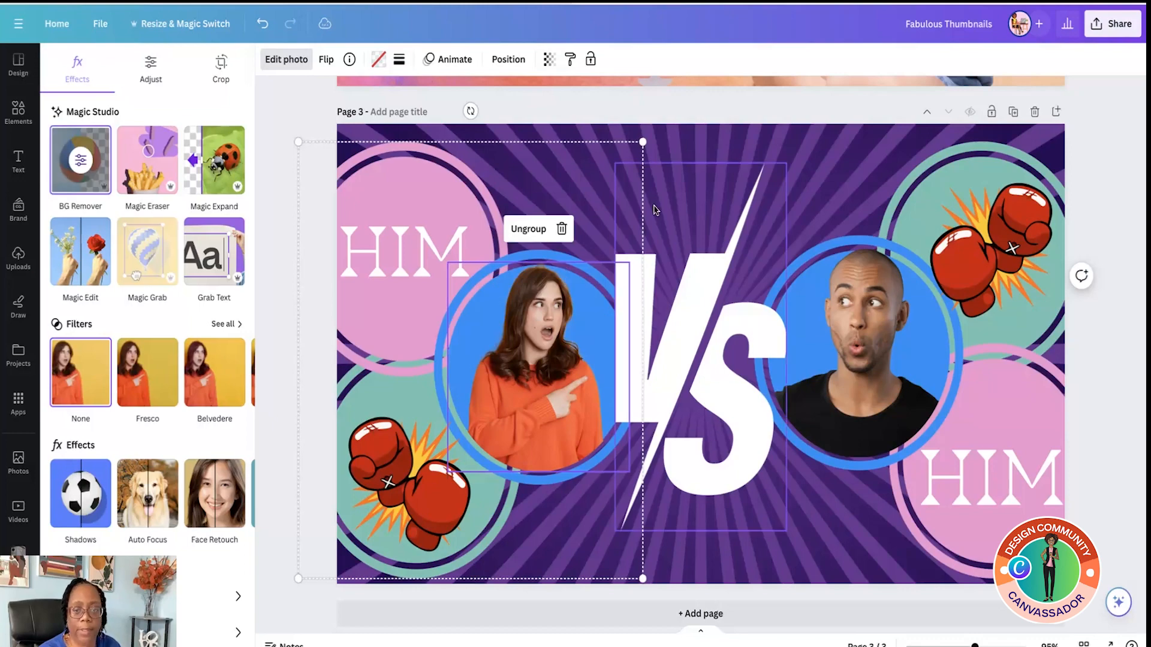
{"action": "left_click", "coordinate": [812, 159]}
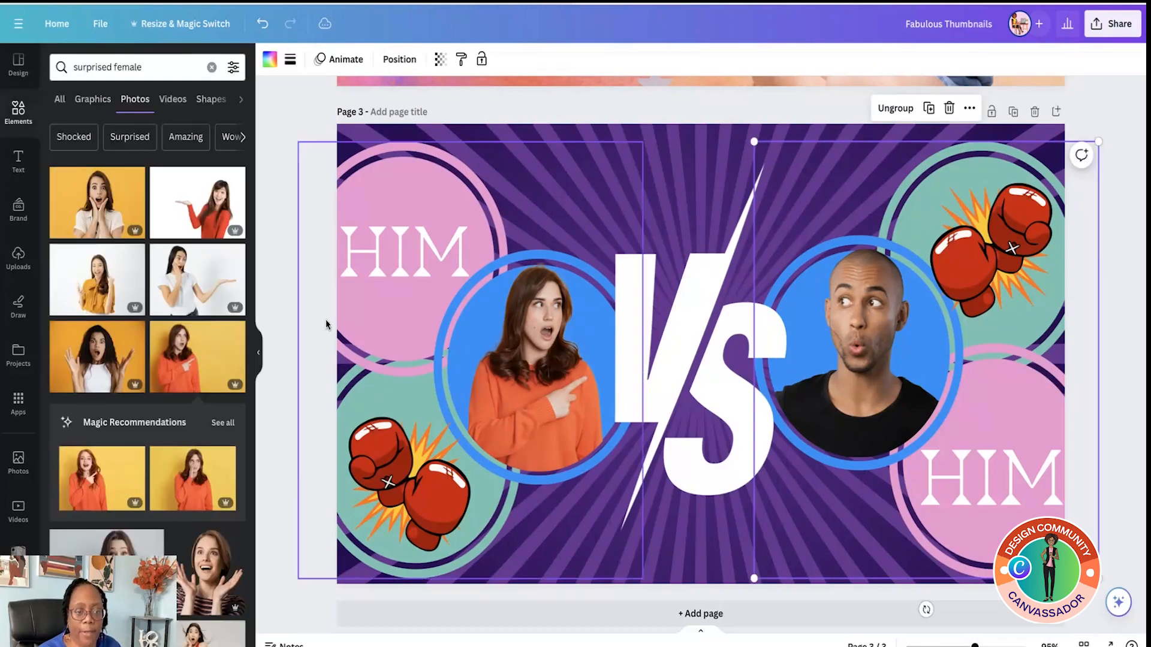
Step: Change the upper-left HIM text to HER and reduce its font size to 82.2 so it fits on one line
{"action": "double_click", "coordinate": [389, 256]}
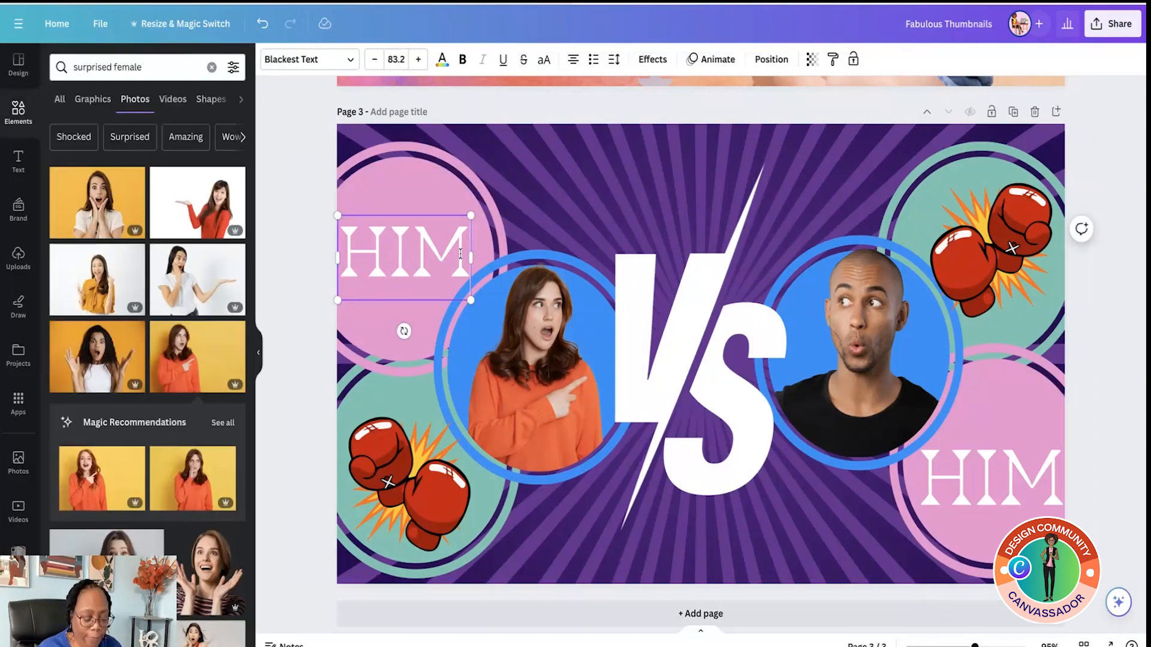
{"action": "key", "text": "BackSpace"}
{"action": "key", "text": "BackSpace"}
{"action": "type", "text": "e"}
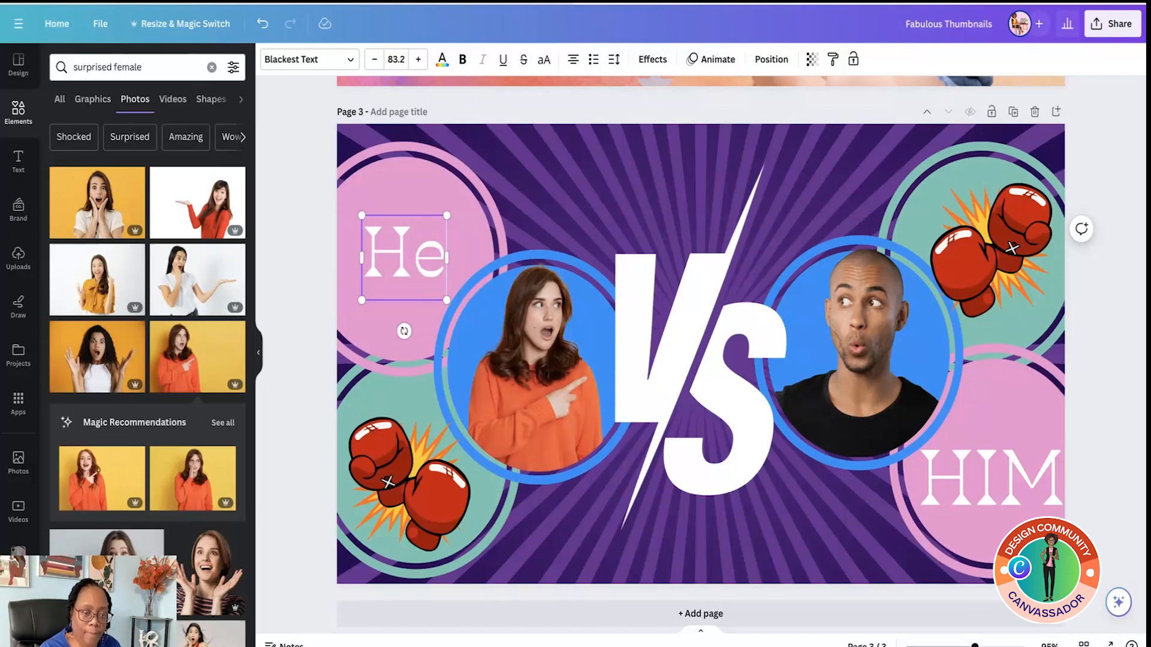
{"action": "key", "text": "BackSpace"}
{"action": "type", "text": "ER"}
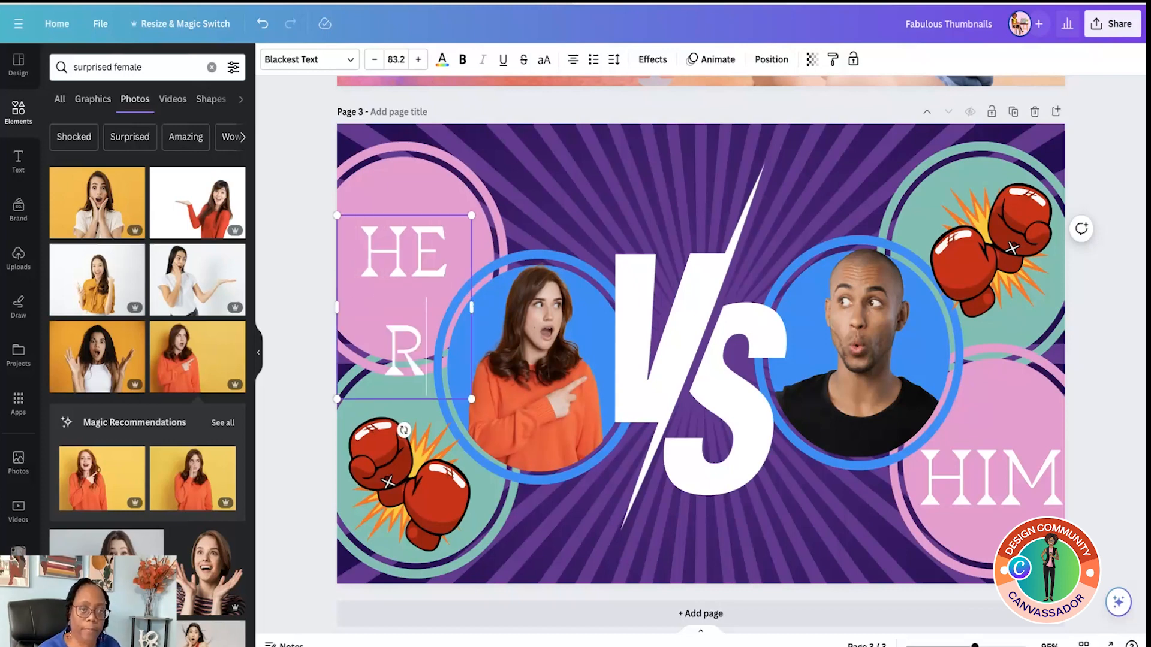
{"action": "scroll", "coordinate": [385, 180], "scroll_direction": "down", "scroll_amount": 1}
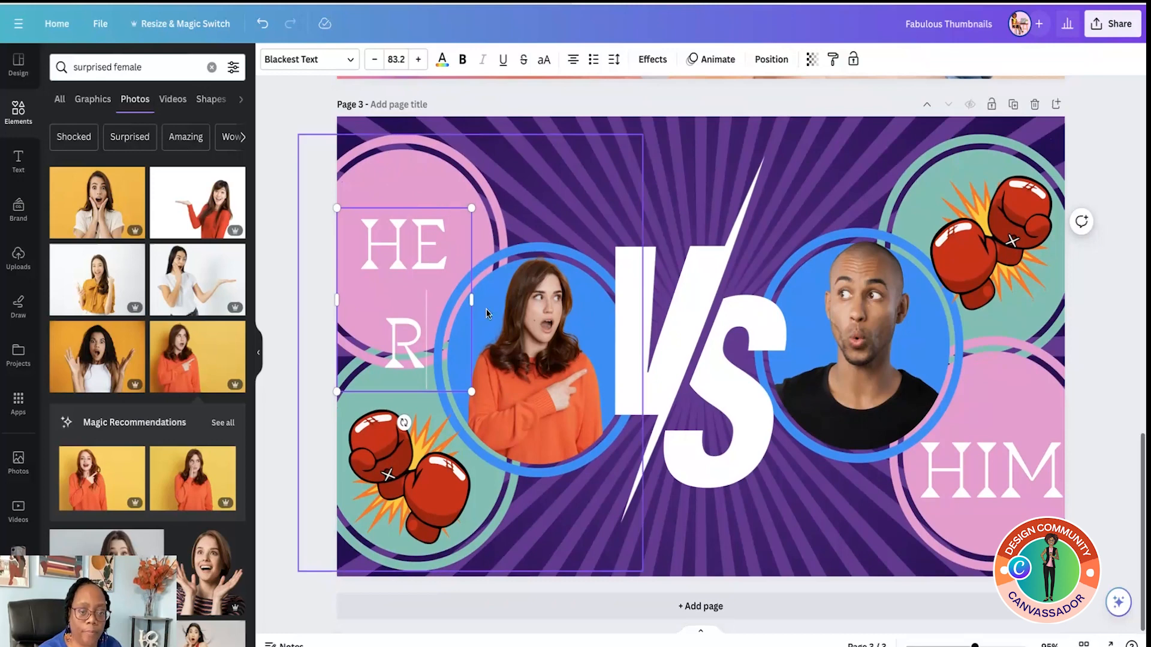
{"action": "left_click", "coordinate": [374, 60]}
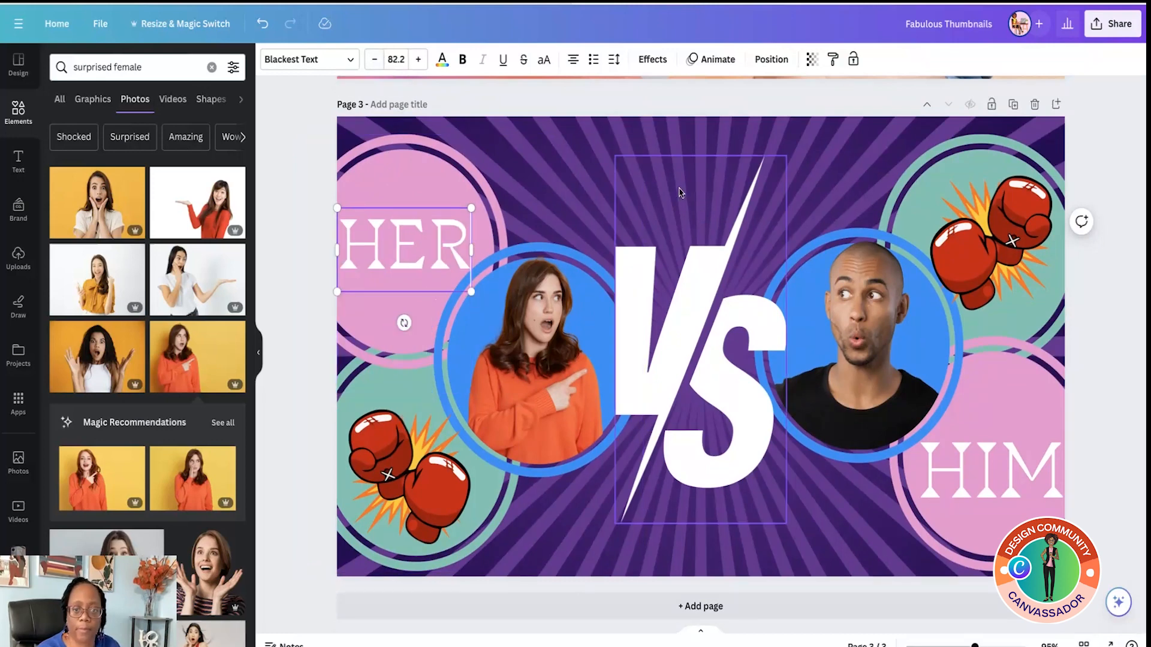
Step: Add page 4 and apply the Black Ripped Podcast Youtube Thumbnail template to it
{"action": "scroll", "coordinate": [559, 179], "scroll_direction": "up", "scroll_amount": 1}
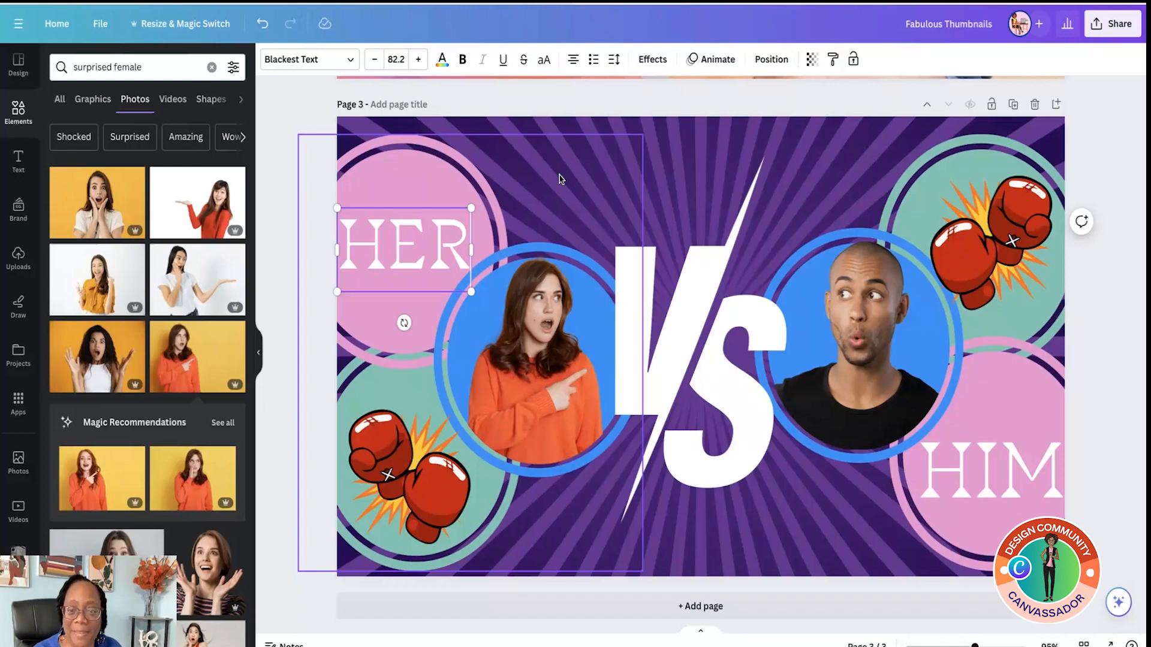
{"action": "scroll", "coordinate": [587, 246], "scroll_direction": "down", "scroll_amount": 1}
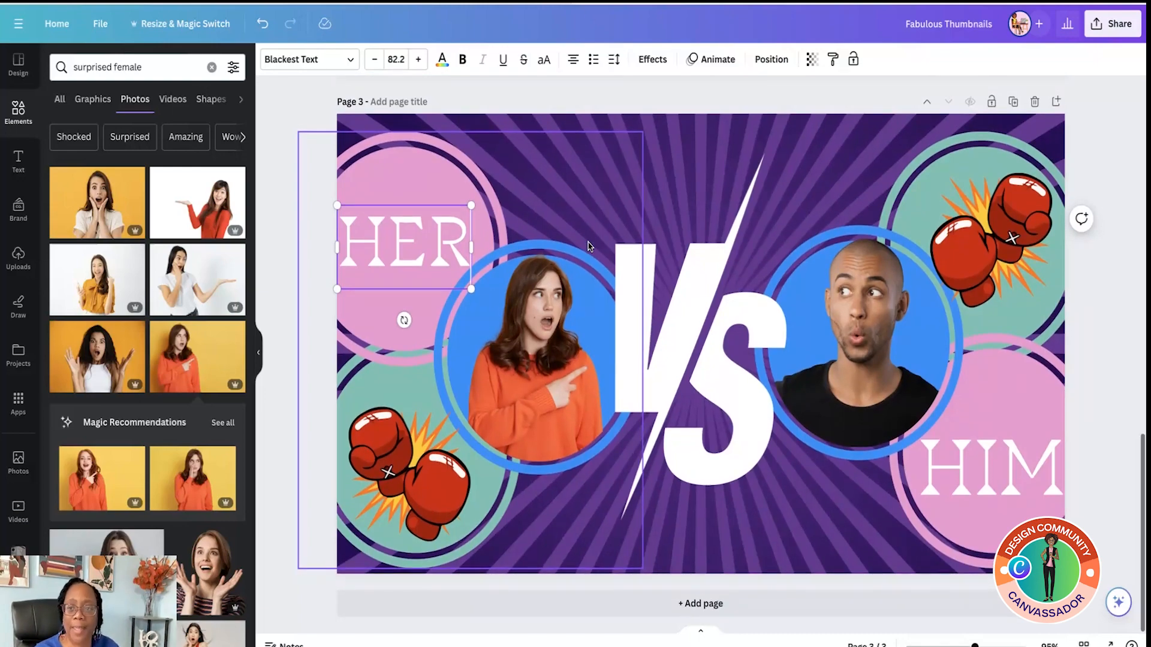
{"action": "left_click", "coordinate": [678, 605]}
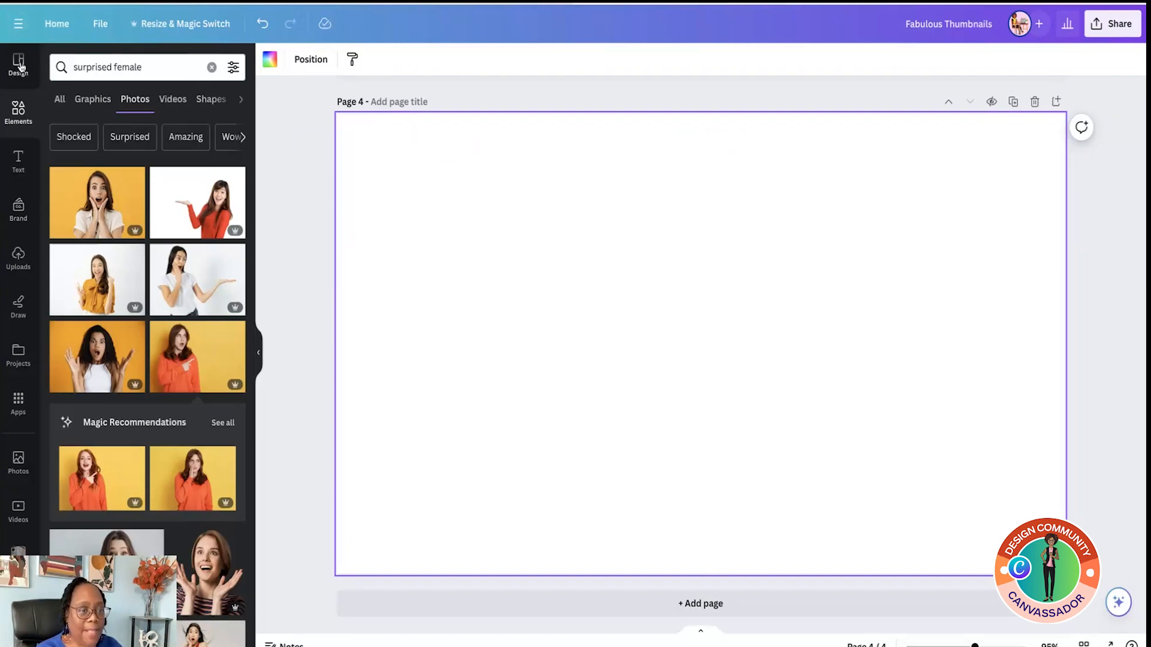
{"action": "left_click", "coordinate": [26, 70]}
{"action": "scroll", "coordinate": [33, 274], "scroll_direction": "down", "scroll_amount": 2}
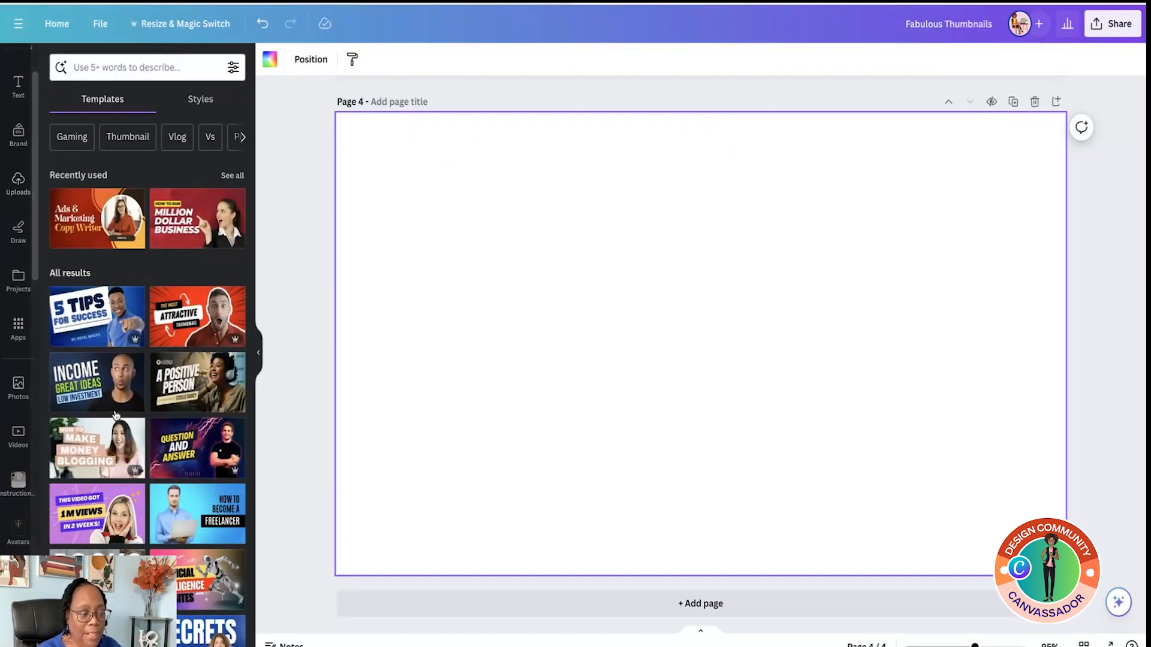
{"action": "scroll", "coordinate": [116, 415], "scroll_direction": "down", "scroll_amount": 5}
{"action": "scroll", "coordinate": [115, 414], "scroll_direction": "down", "scroll_amount": 5}
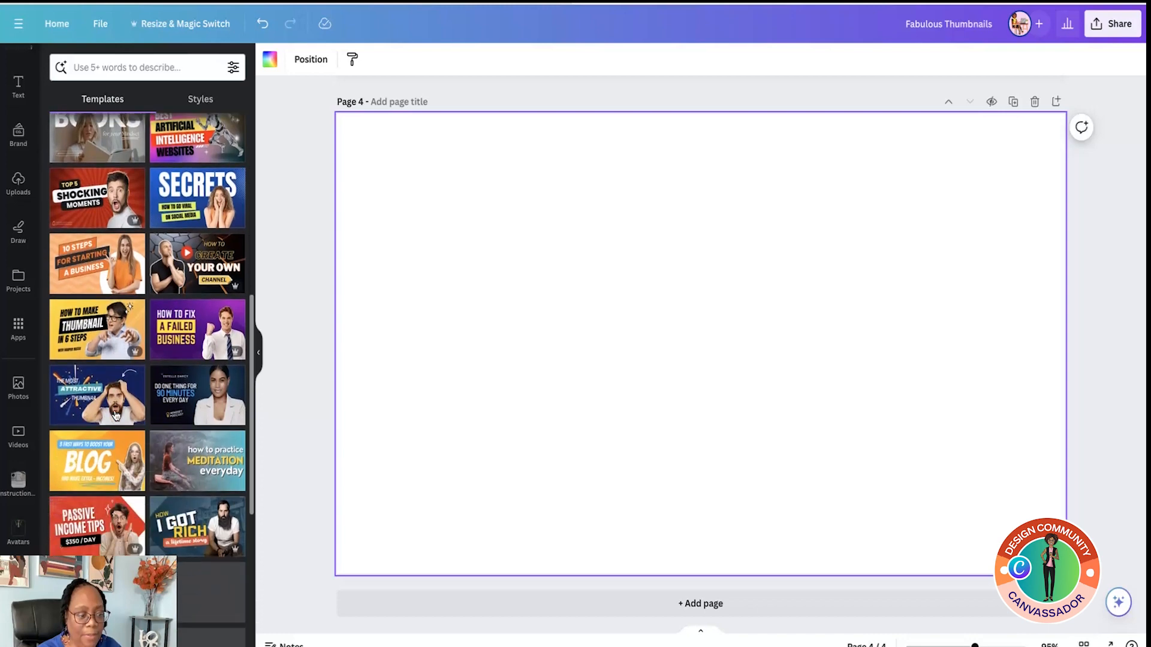
{"action": "scroll", "coordinate": [115, 414], "scroll_direction": "down", "scroll_amount": 3}
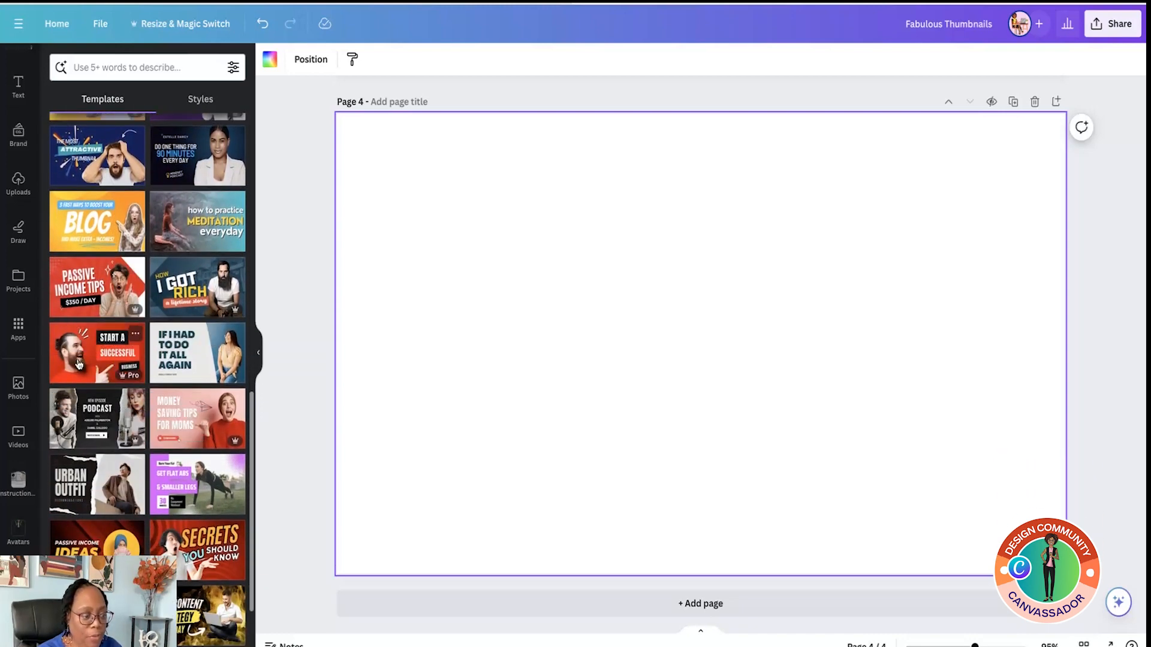
{"action": "left_click", "coordinate": [93, 426]}
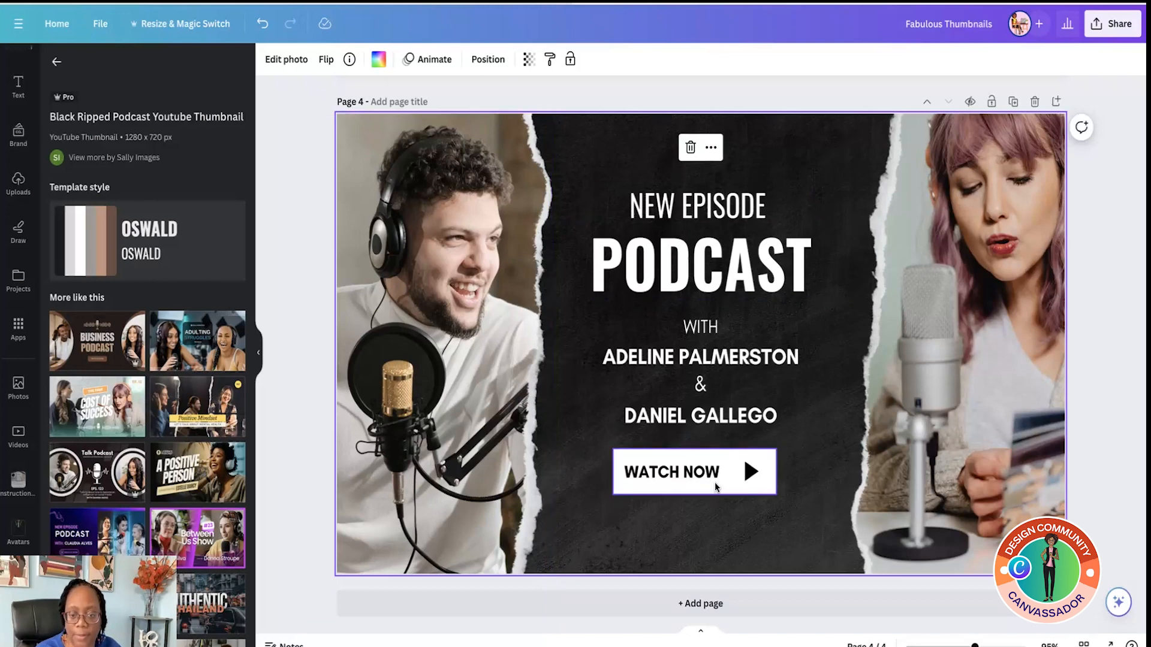
Step: Move page 4's ripped-edge photo of the woman outward and the man's ripped-edge photo down toward the lower-left corner
{"action": "left_click_drag", "start_coordinate": [488, 188], "coordinate": [512, 194]}
{"action": "left_click_drag", "start_coordinate": [966, 193], "coordinate": [1016, 214]}
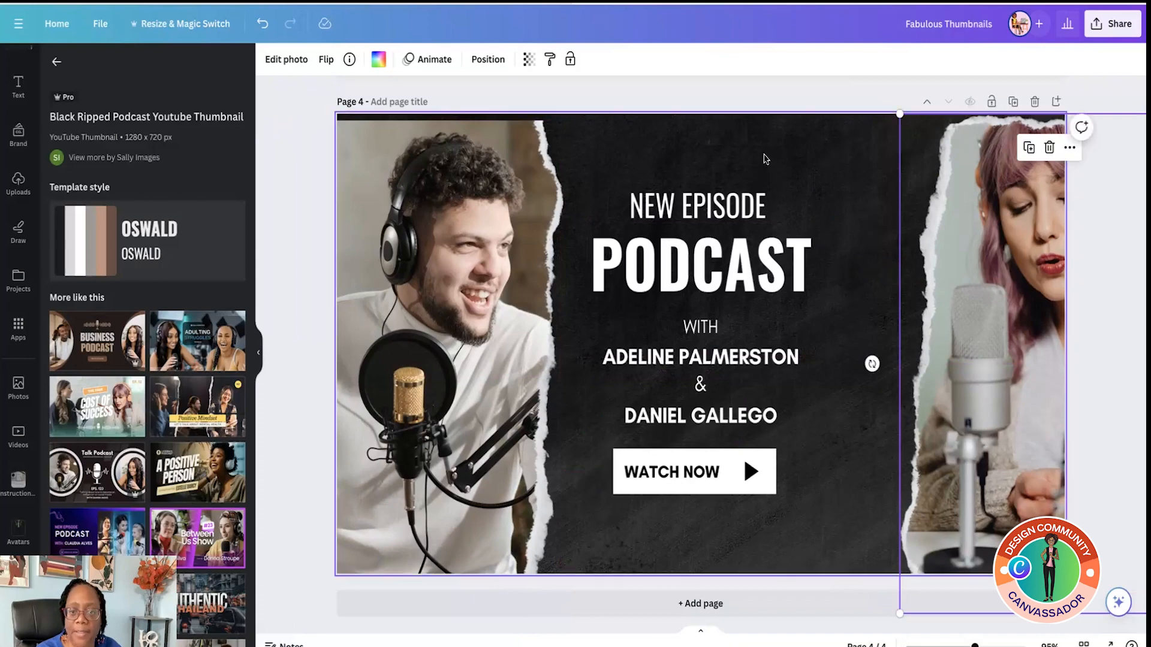
{"action": "left_click", "coordinate": [764, 158]}
{"action": "left_click_drag", "start_coordinate": [486, 214], "coordinate": [475, 377]}
Step: Replace page 4's black textured background with the dark green document color
{"action": "left_click", "coordinate": [475, 185]}
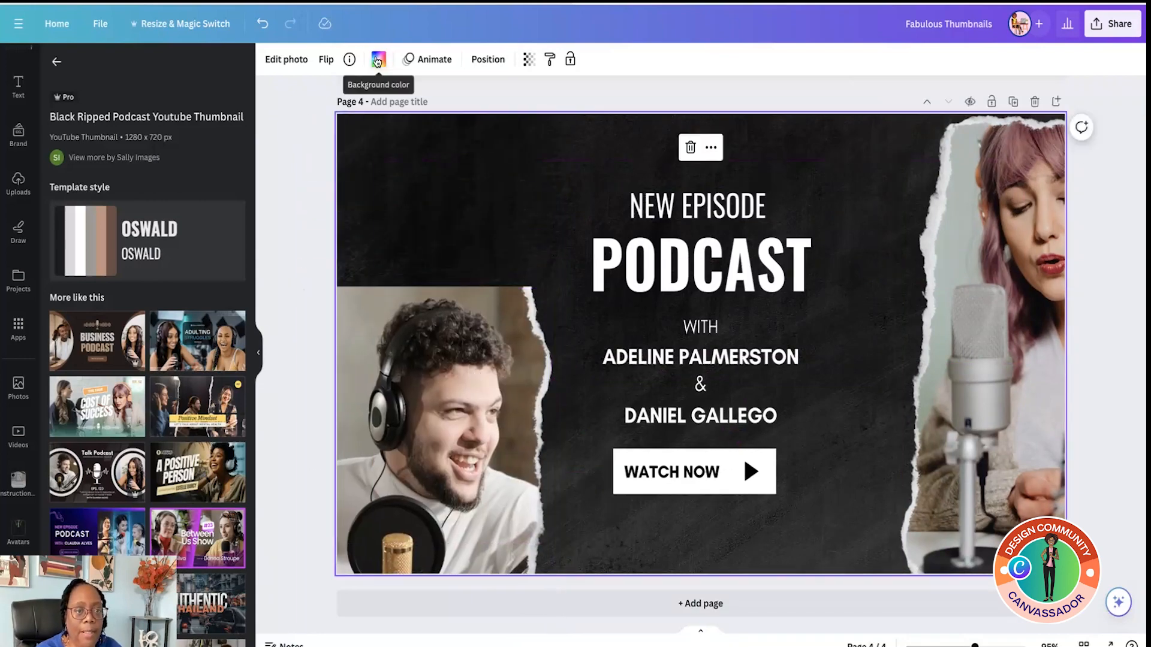
{"action": "left_click", "coordinate": [379, 59]}
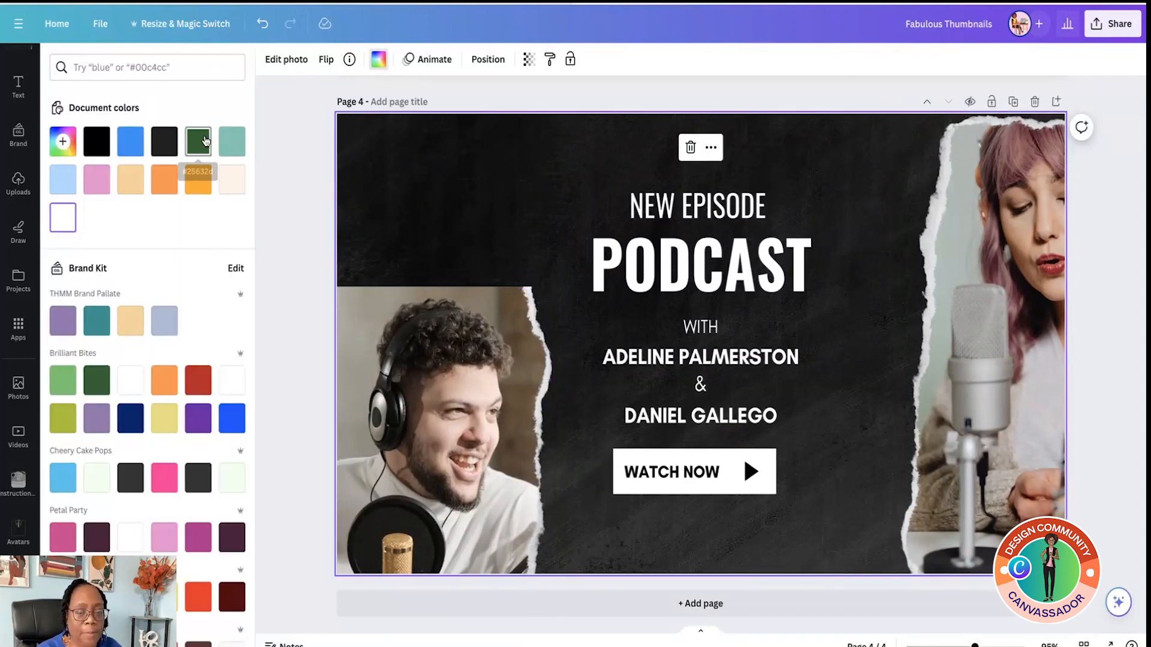
{"action": "left_click", "coordinate": [203, 141]}
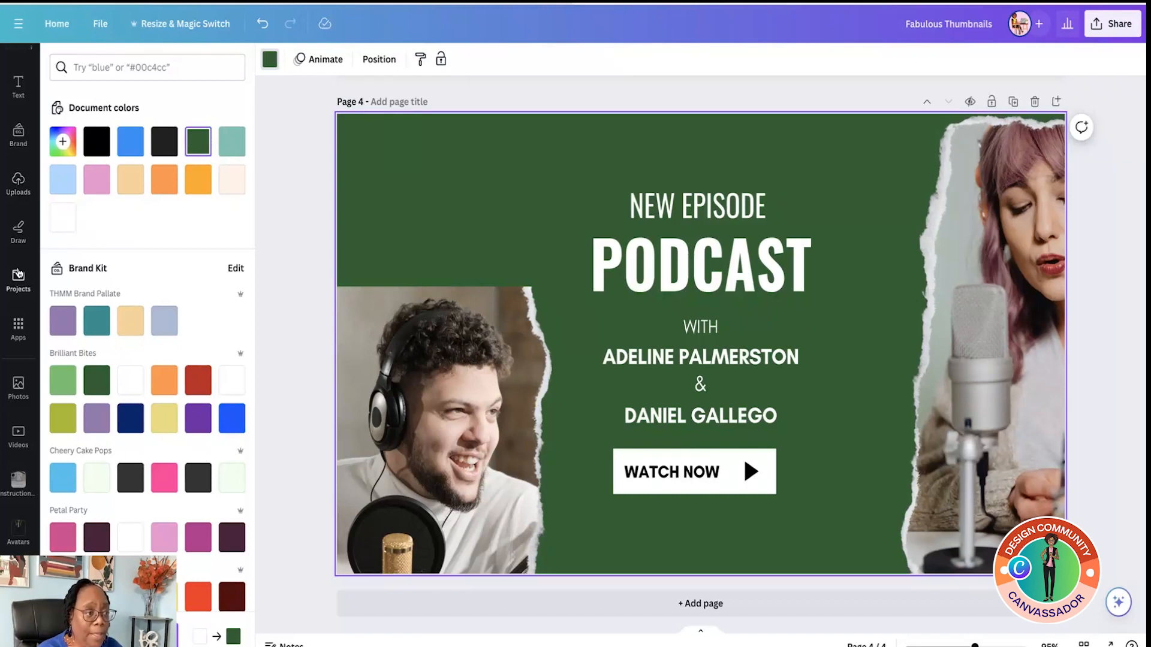
{"action": "scroll", "coordinate": [21, 129], "scroll_direction": "up", "scroll_amount": 2}
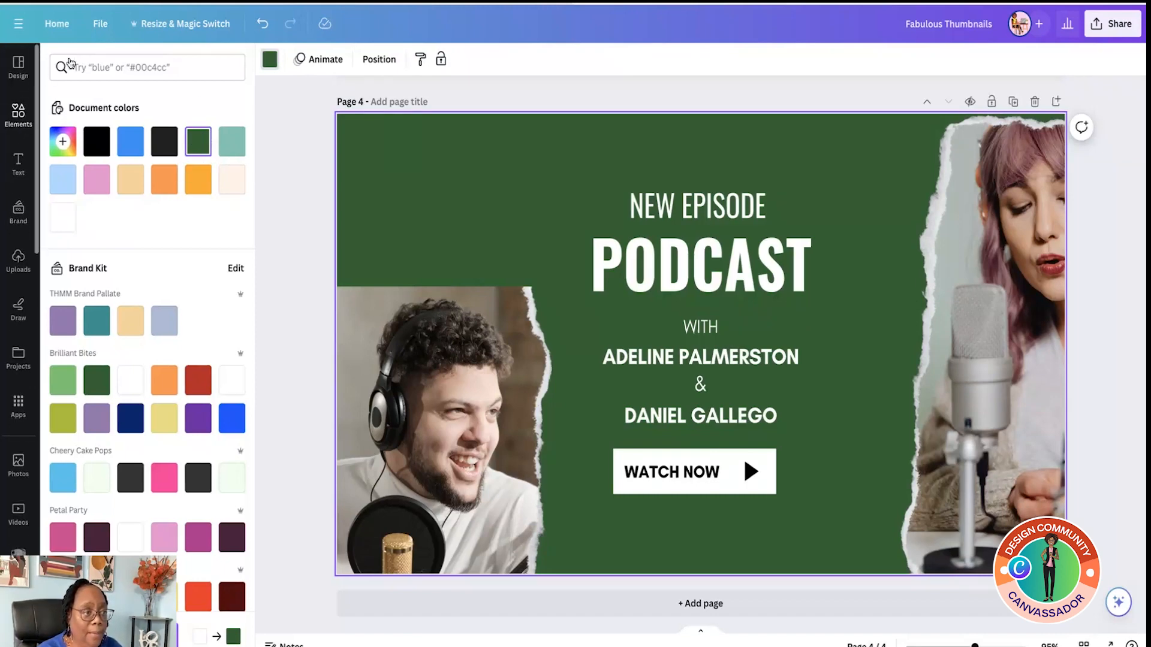
Step: Search the photo elements for an ice background
{"action": "left_click", "coordinate": [19, 115]}
{"action": "left_click_drag", "start_coordinate": [148, 68], "coordinate": [42, 62]}
{"action": "type", "text": "ic"}
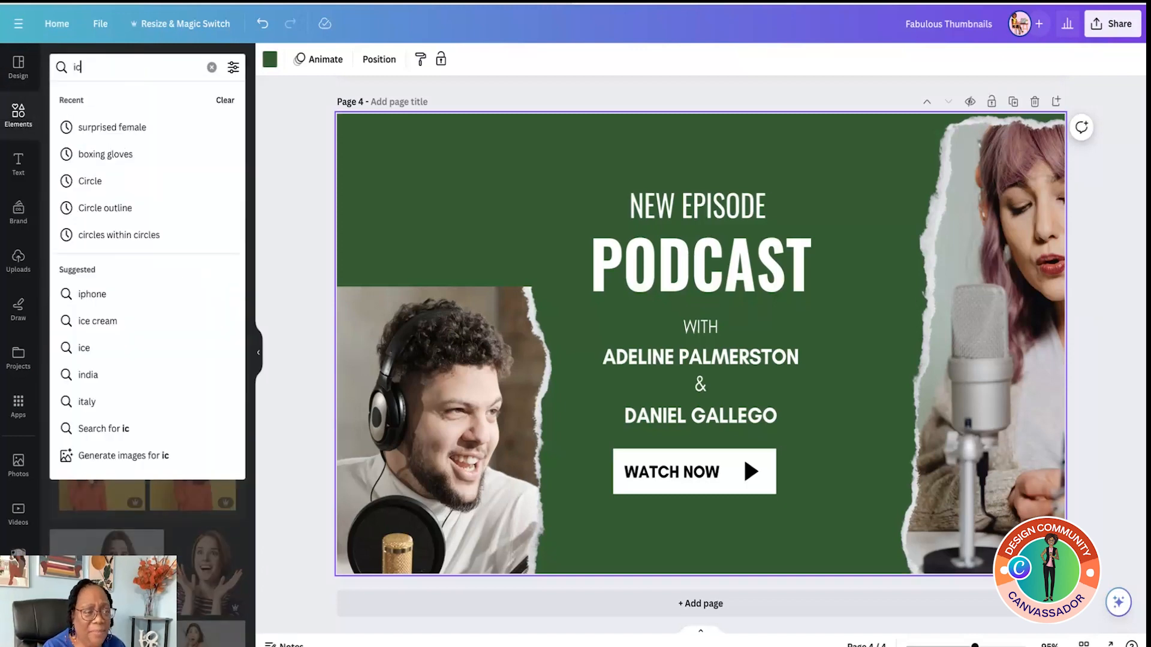
{"action": "type", "text": "e bac"}
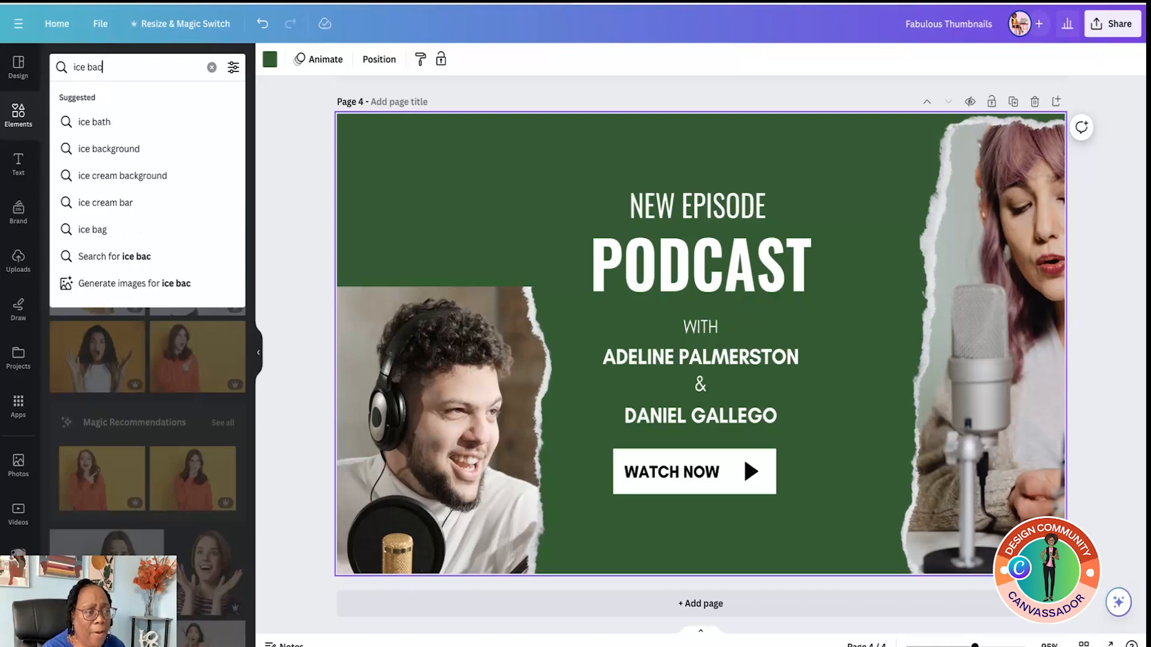
{"action": "type", "text": "kgroud"}
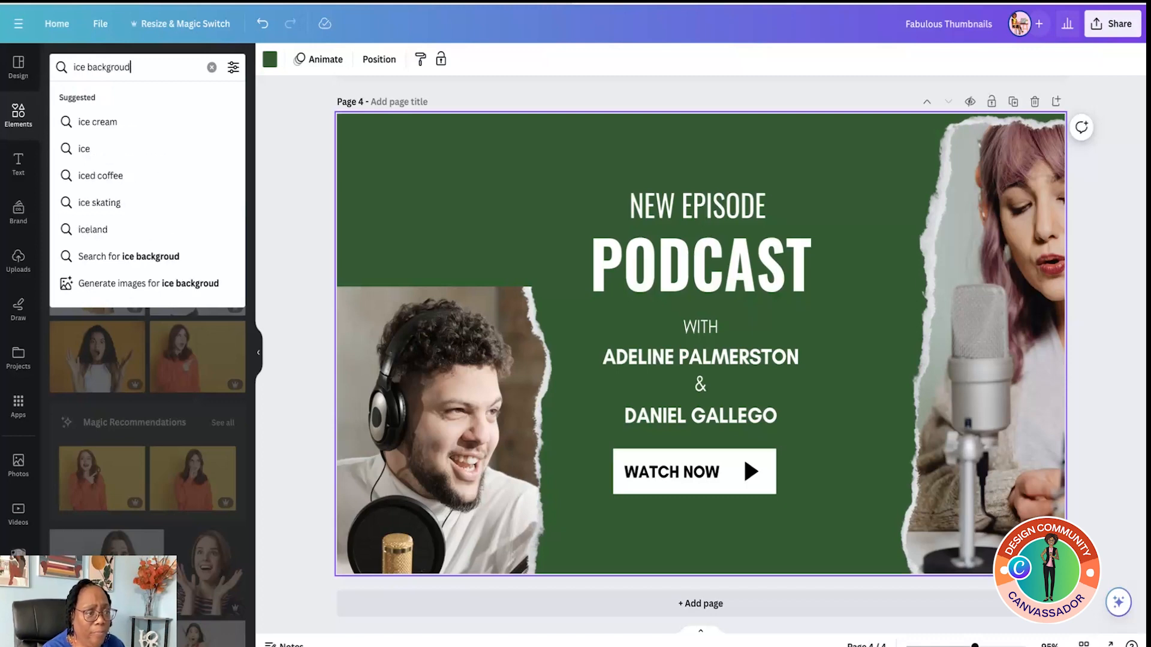
{"action": "key", "text": "Return"}
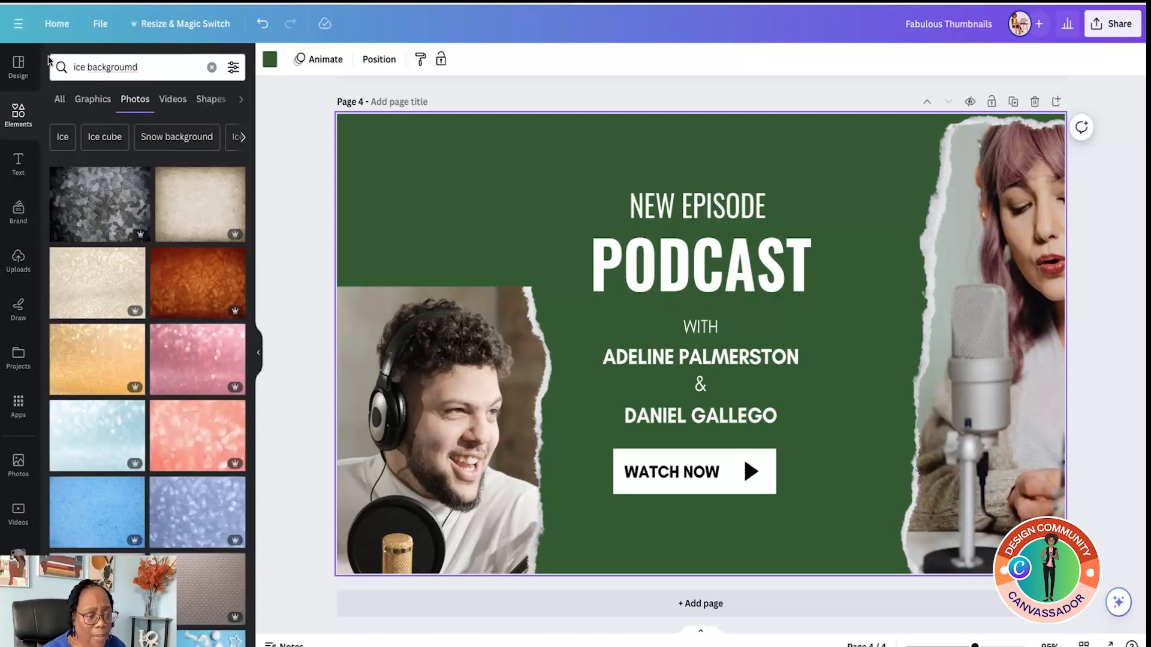
Step: Add the pink glitter bokeh photo to page 4 and set it as the page background
{"action": "left_click", "coordinate": [190, 380]}
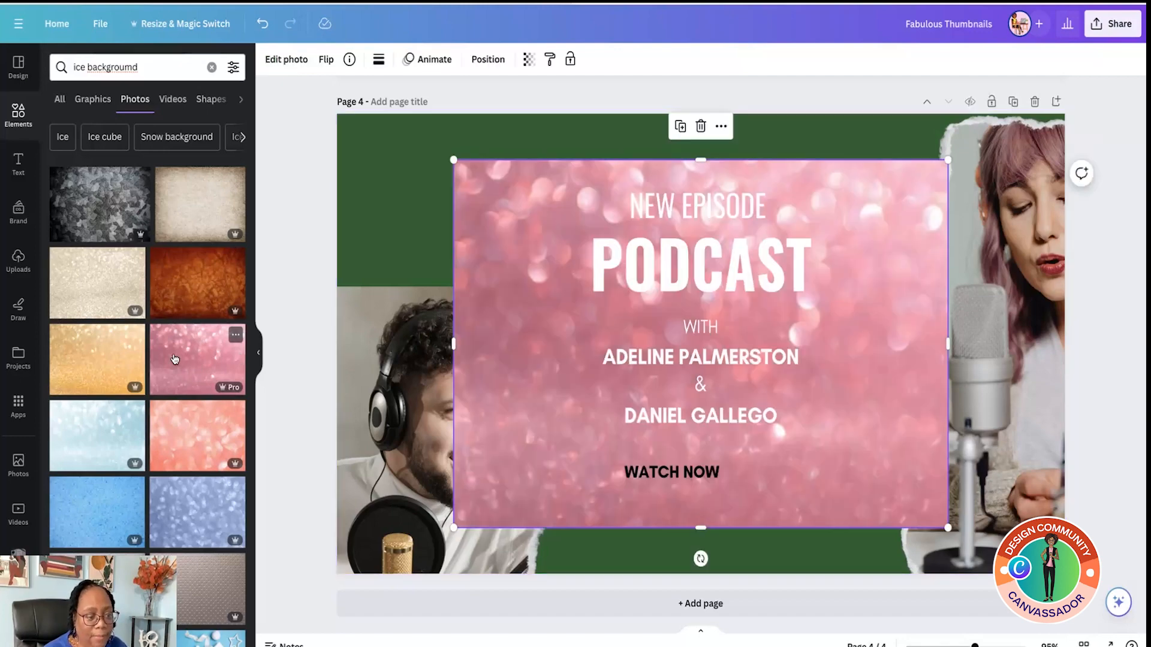
{"action": "right_click", "coordinate": [513, 226]}
{"action": "left_click", "coordinate": [583, 597]}
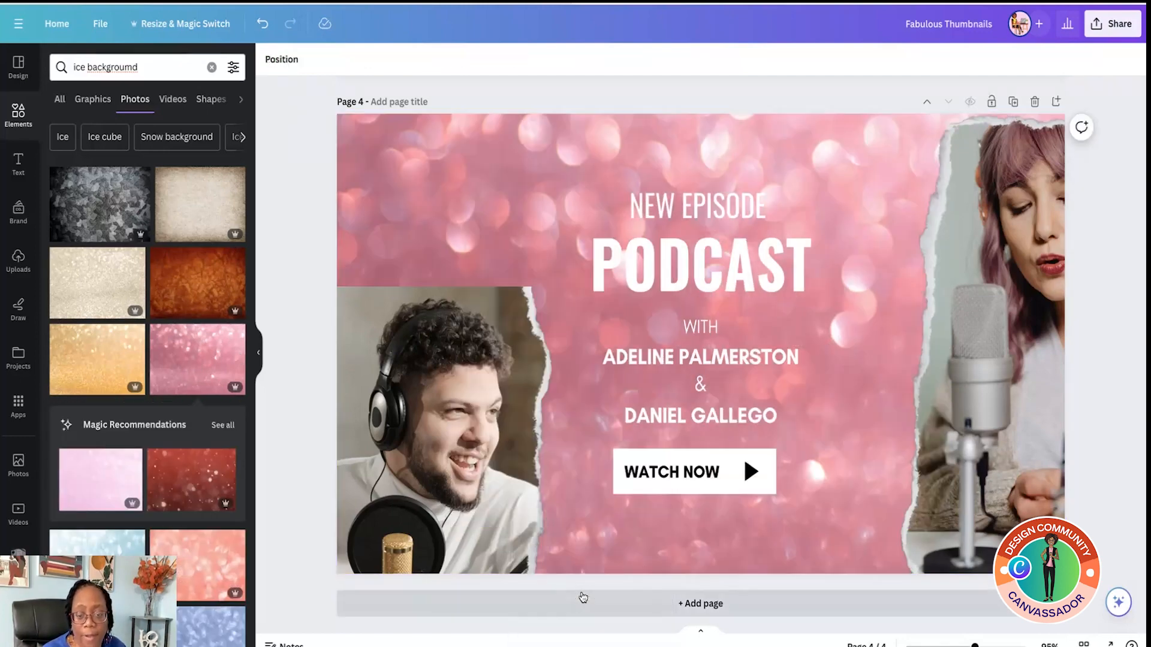
Step: Move the man's ripped-edge photo up to page 4's upper-left corner and replace its image with the close-up of the smiling man in red
{"action": "left_click_drag", "start_coordinate": [467, 332], "coordinate": [485, 156]}
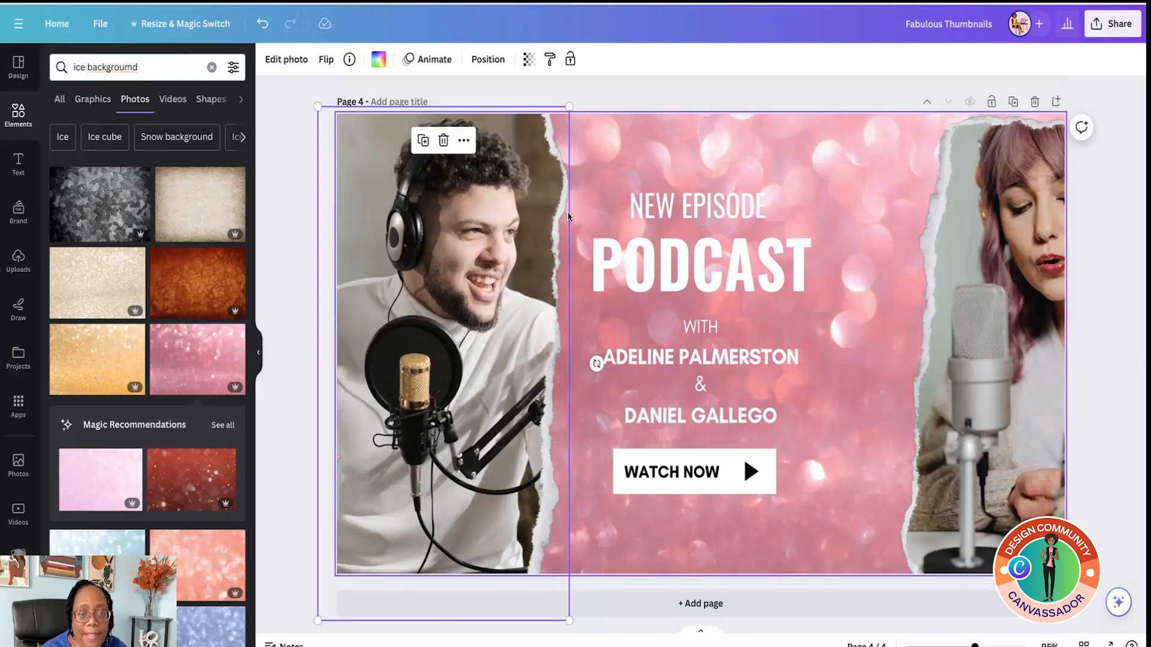
{"action": "left_click_drag", "start_coordinate": [522, 223], "coordinate": [541, 229]}
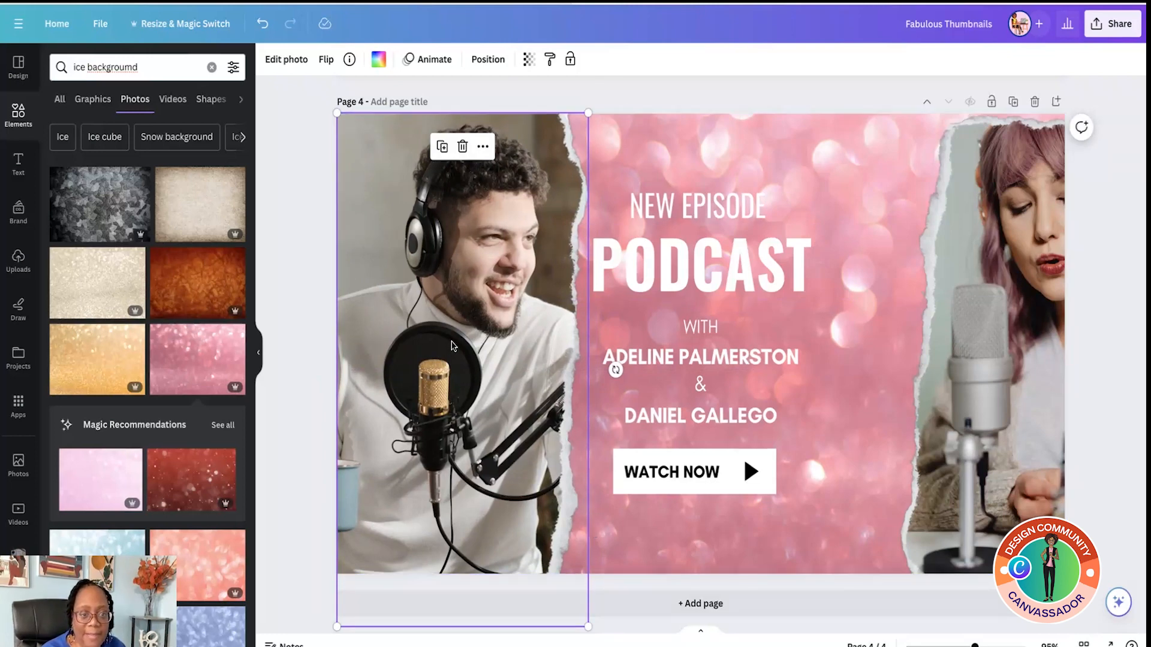
{"action": "double_click", "coordinate": [508, 323]}
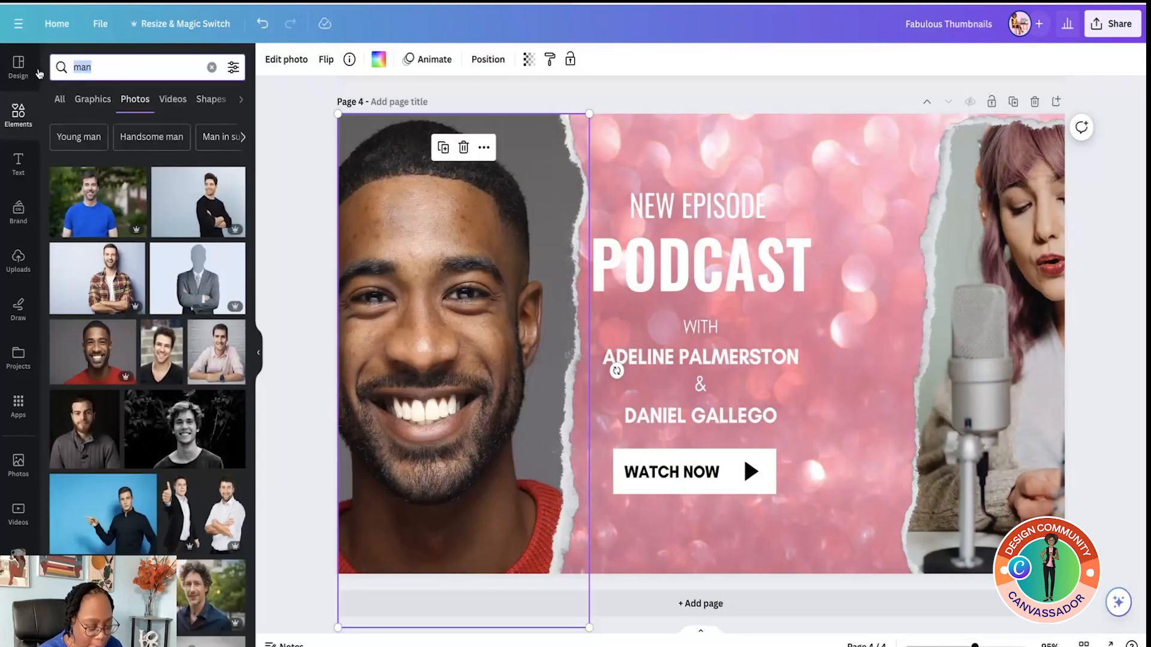
Step: Search the elements for "ripped" and narrow the results to frames
{"action": "type", "text": "rioo"}
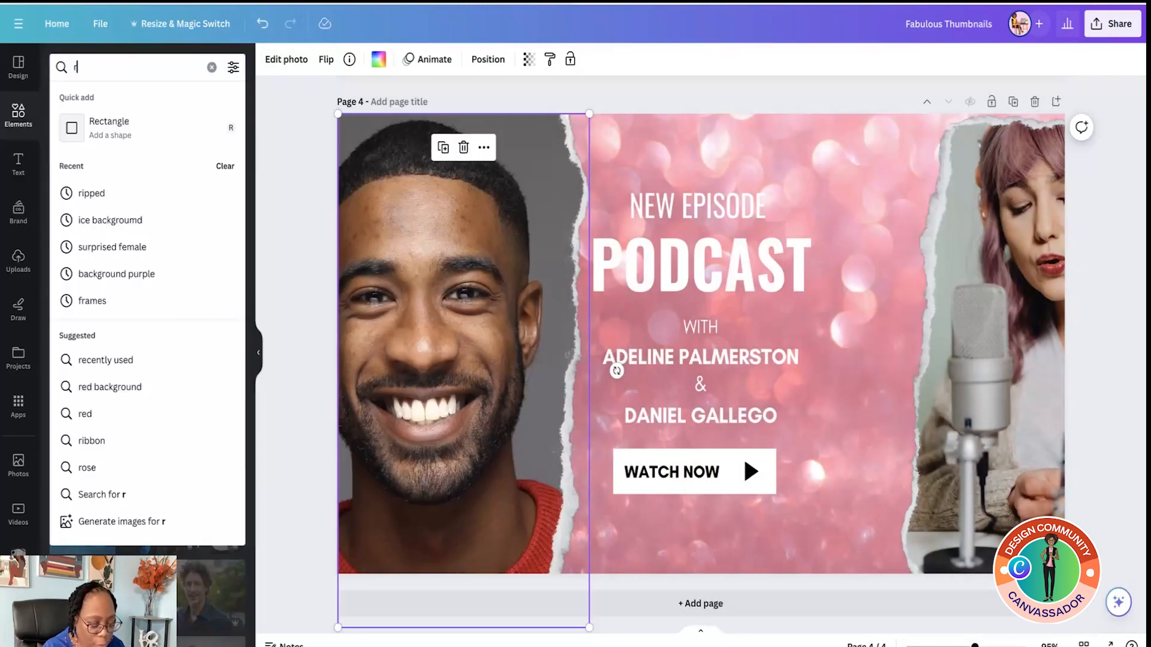
{"action": "key", "text": "BackSpace"}
{"action": "key", "text": "BackSpace"}
{"action": "type", "text": "ppe"}
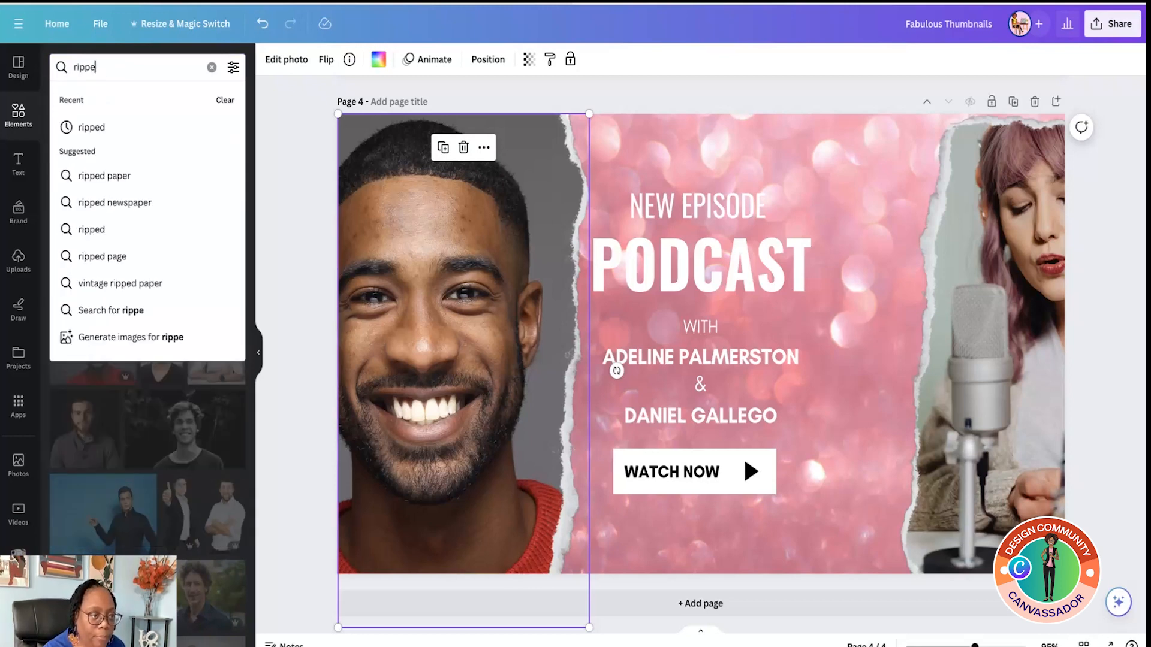
{"action": "type", "text": "d"}
{"action": "key", "text": "Return"}
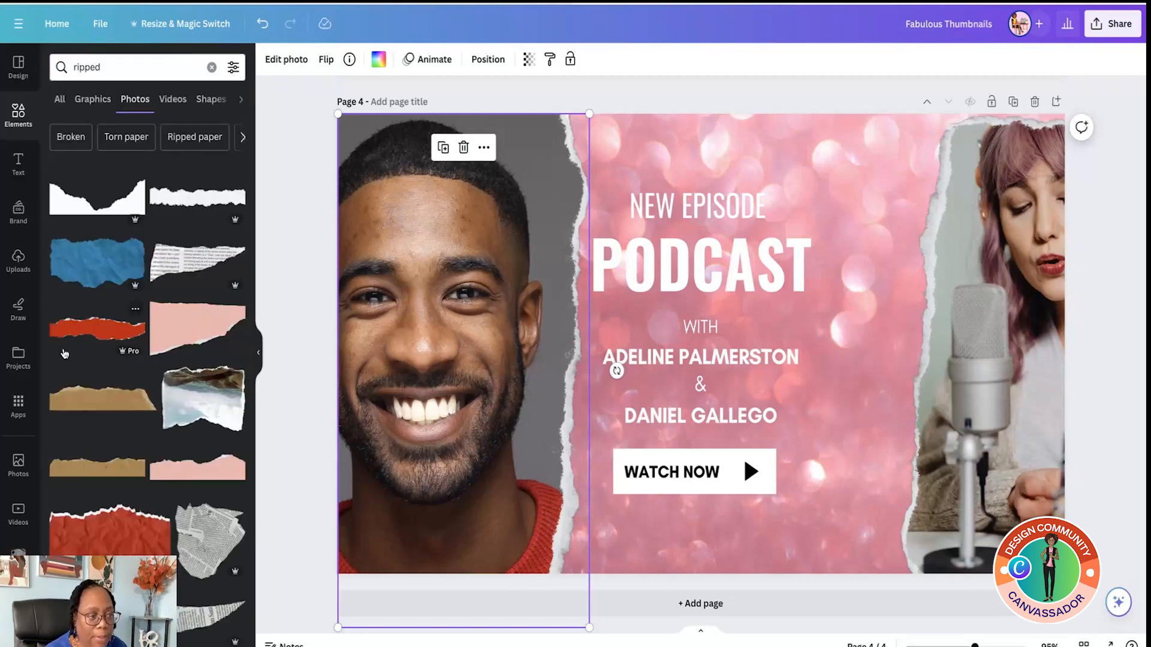
{"action": "left_click", "coordinate": [238, 102]}
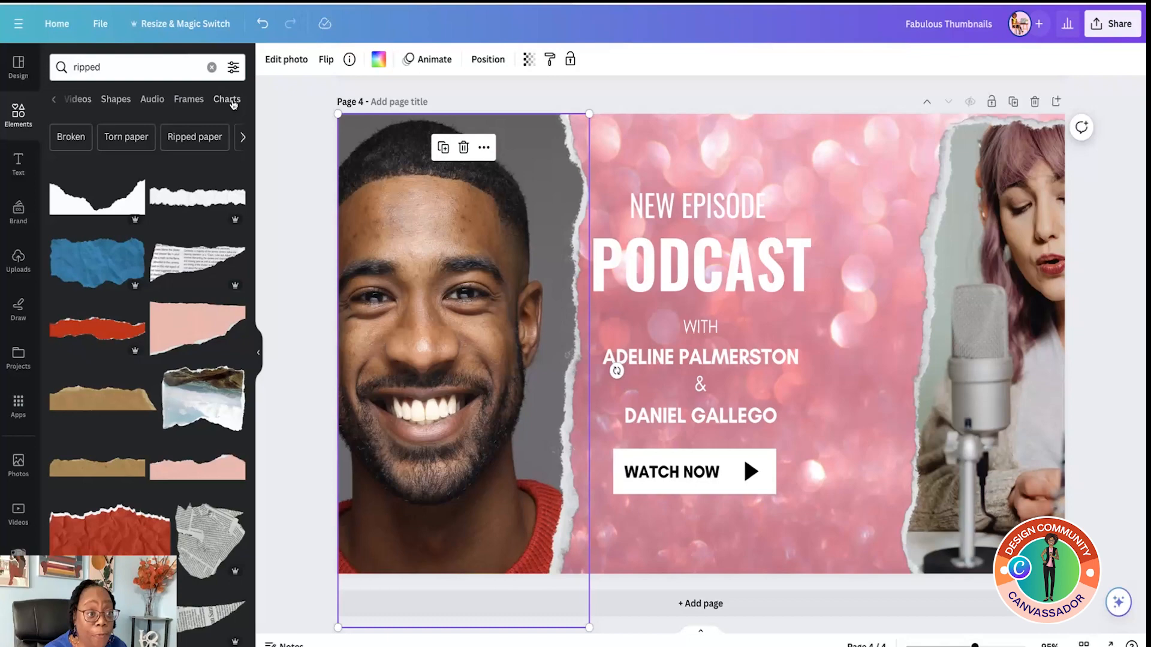
{"action": "left_click", "coordinate": [180, 102]}
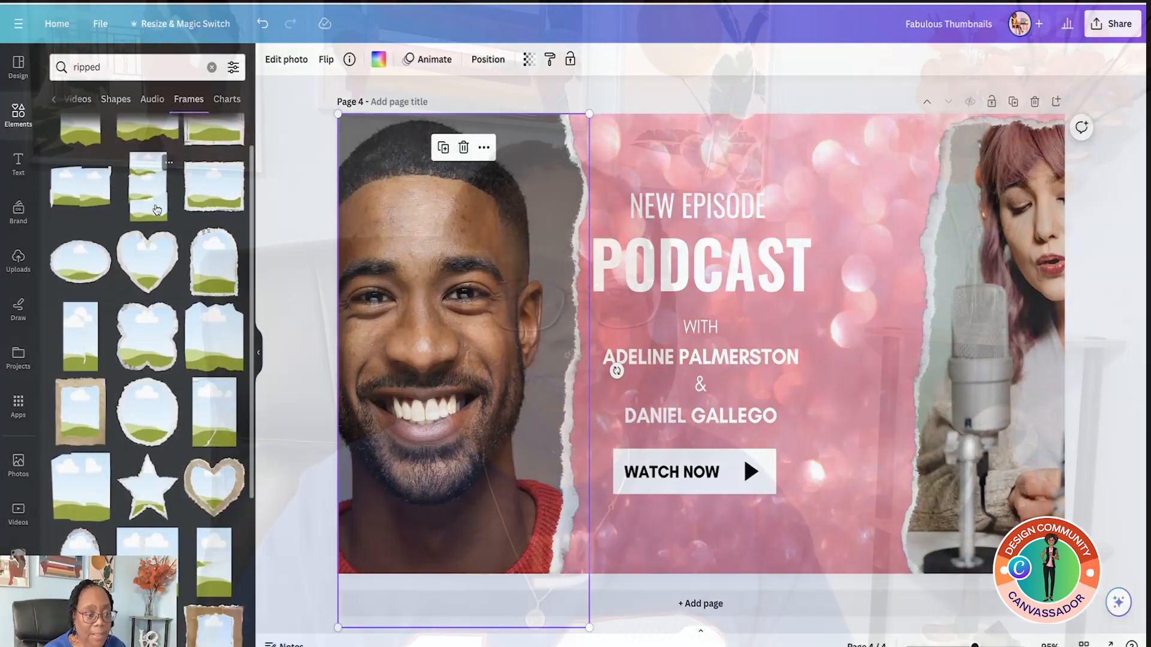